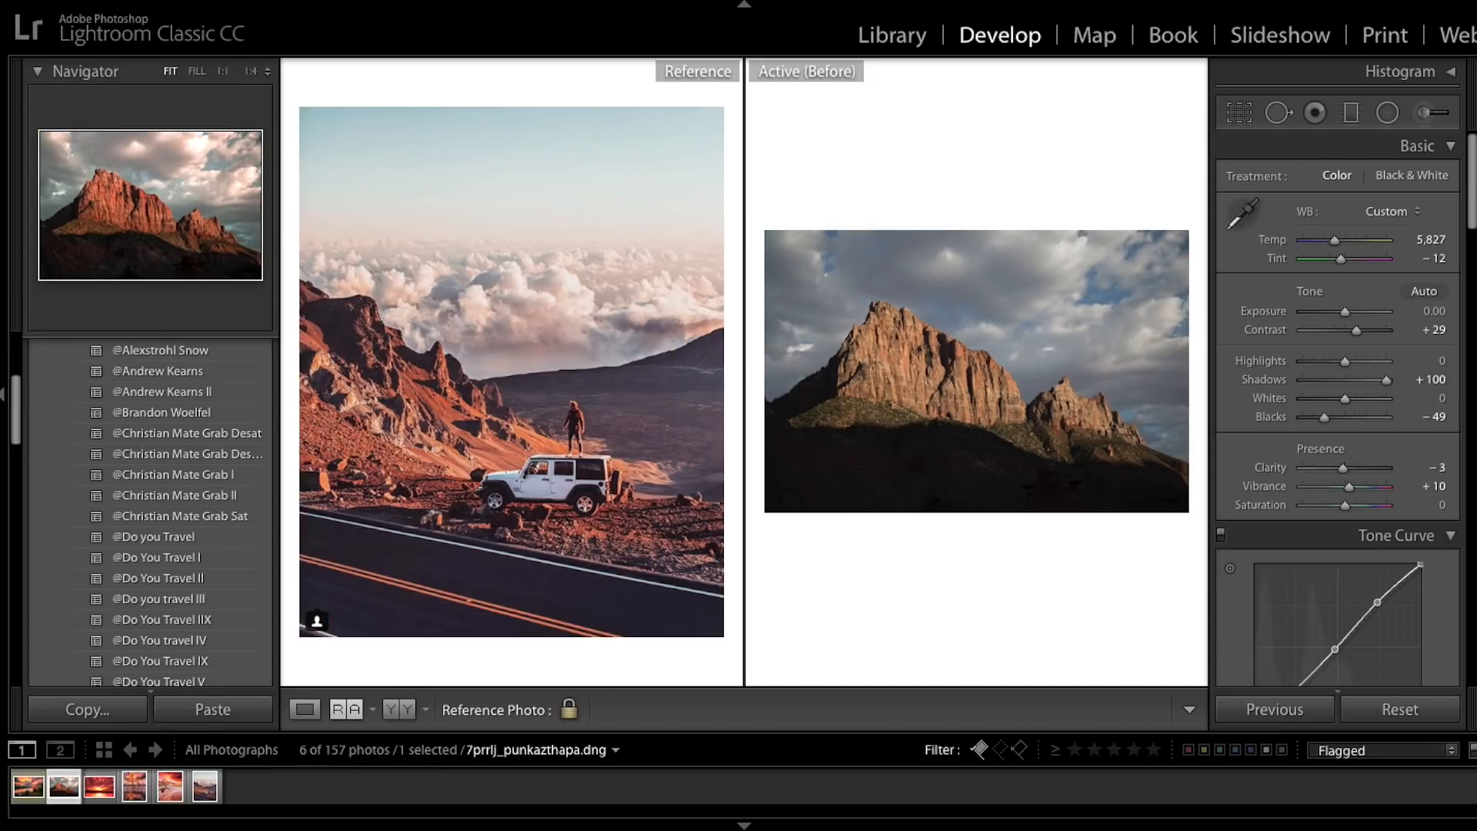
# Compare the mountain and sunset photos with their unedited versions beside the reference photos.
pyautogui.press('\\')
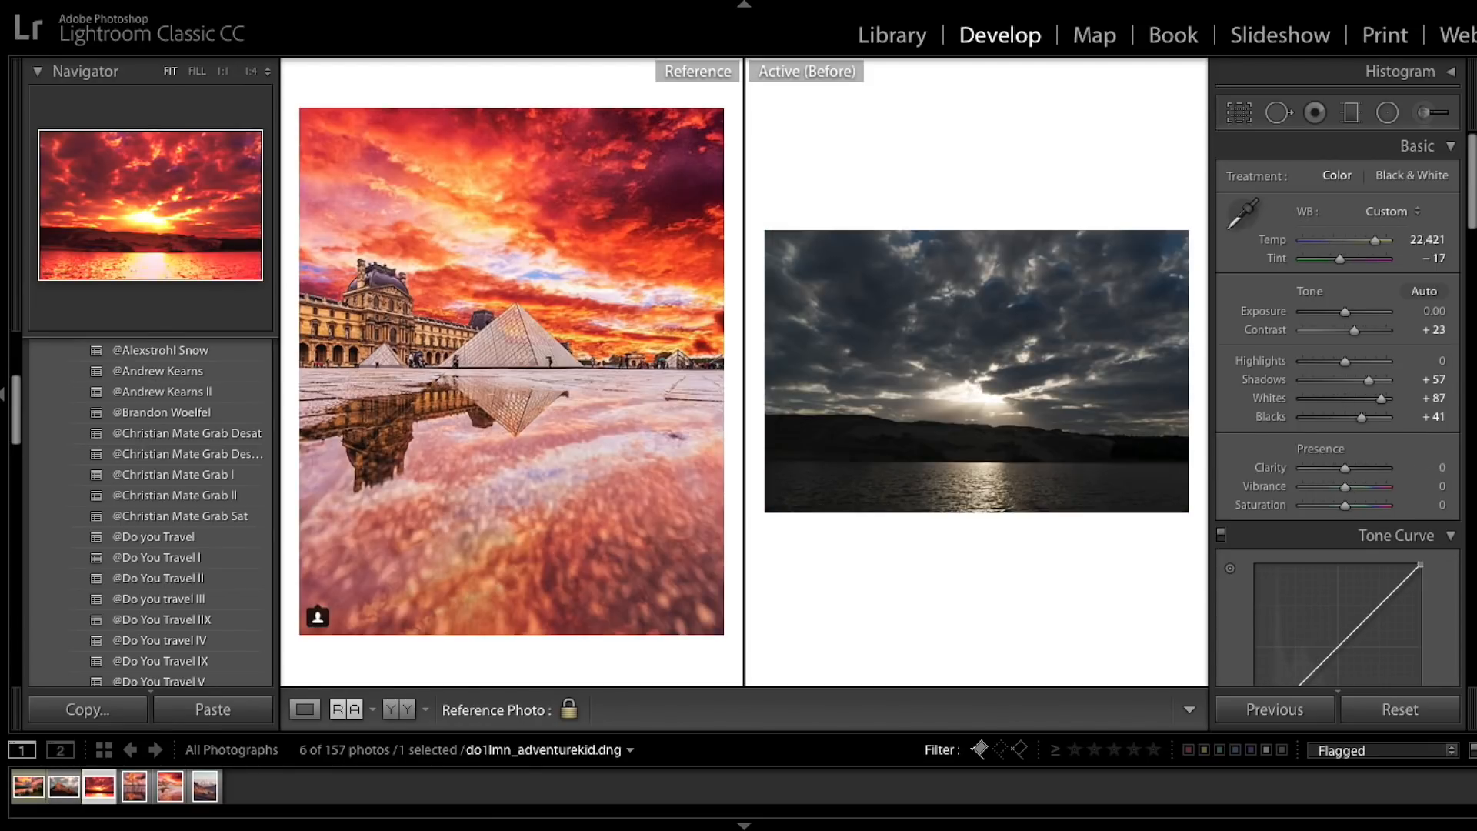
pyautogui.press('\\')
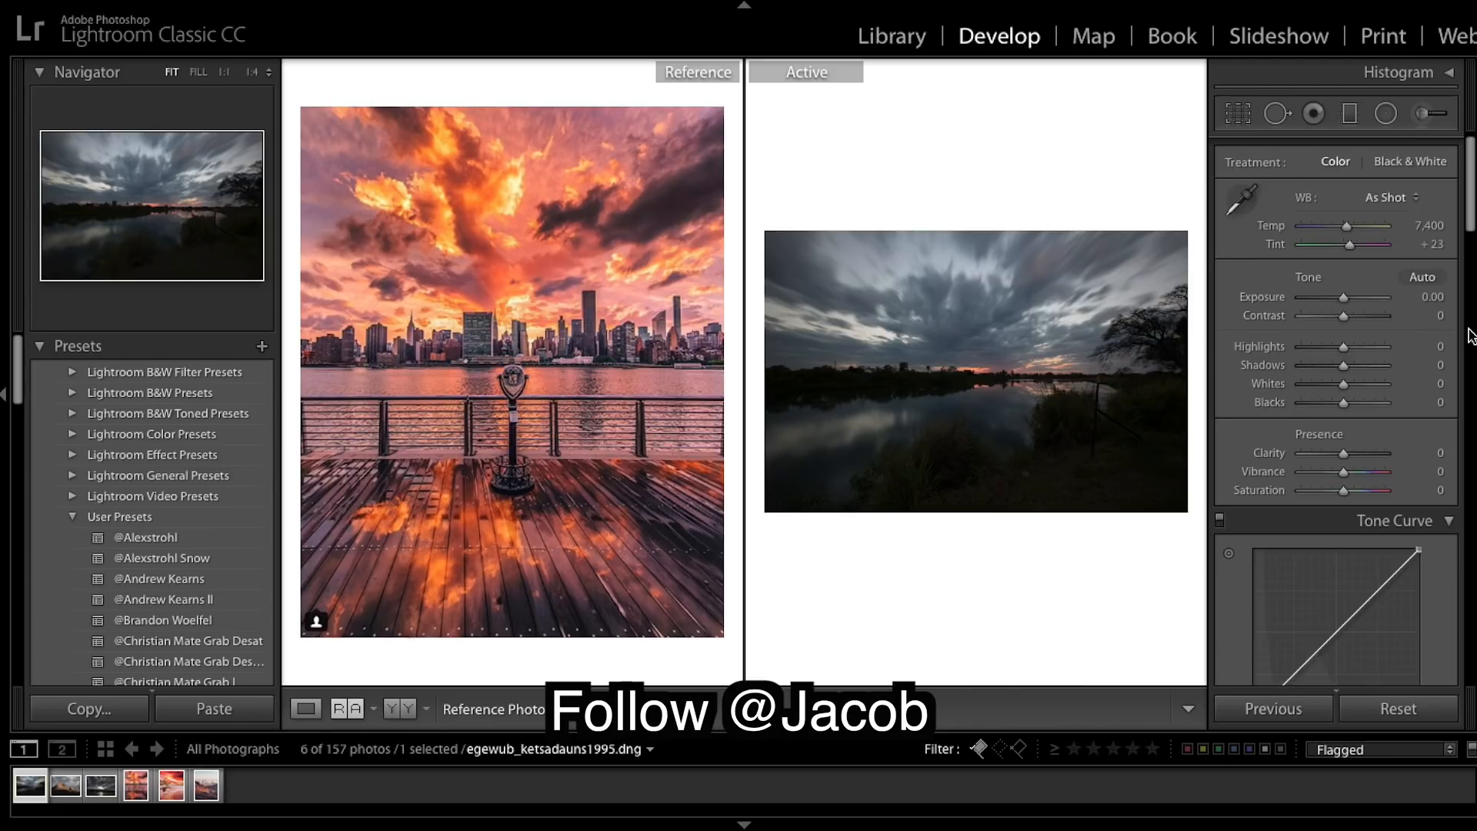
# Set the river photo's Contrast to +40, Highlights to +20, Shadows to +100, Whites to +12 and Blacks to +22.
pyautogui.moveTo(1343, 316); pyautogui.dragTo(1363, 322)
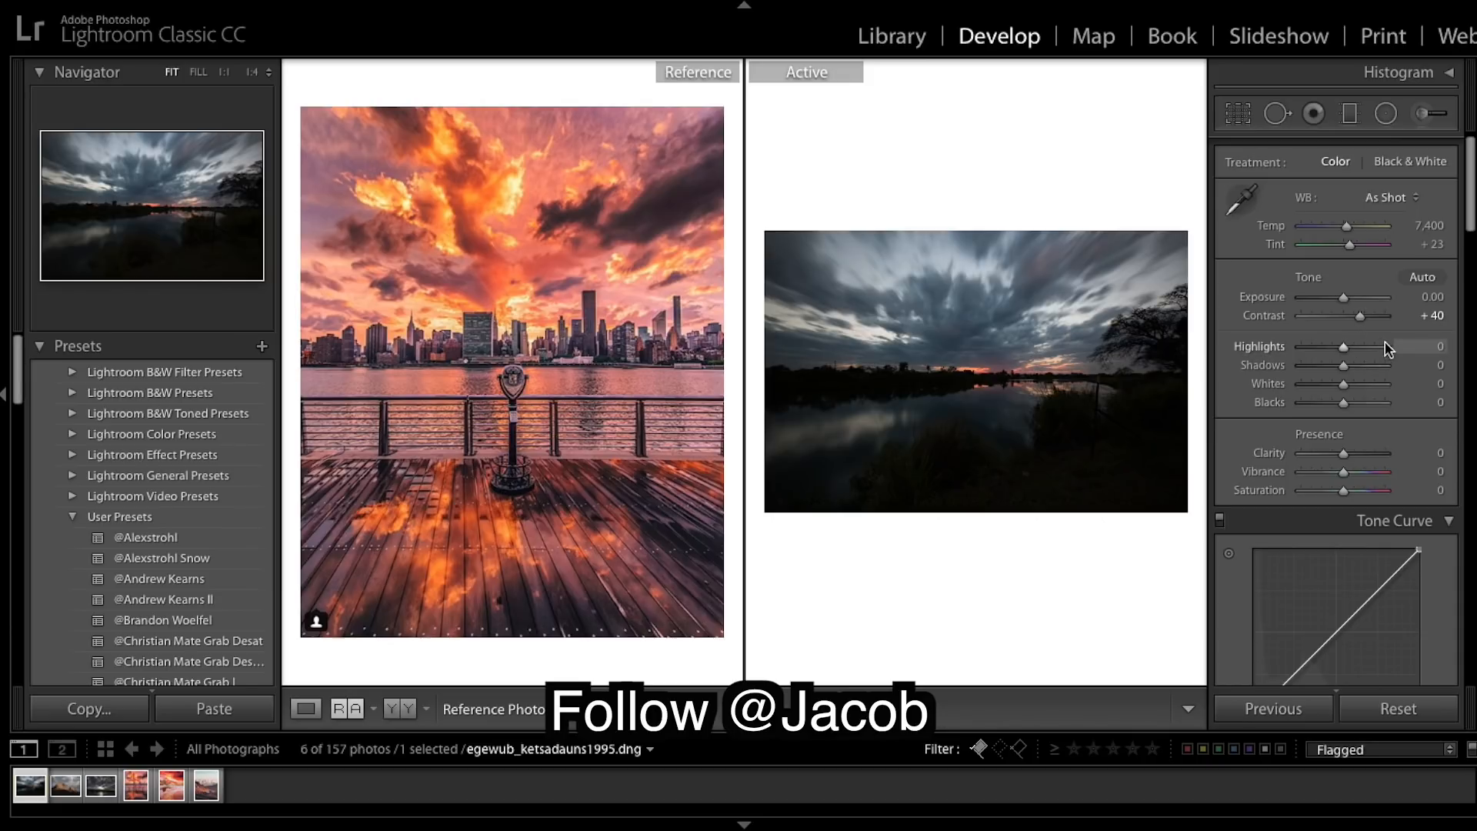
pyautogui.moveTo(1348, 352); pyautogui.dragTo(1355, 354)
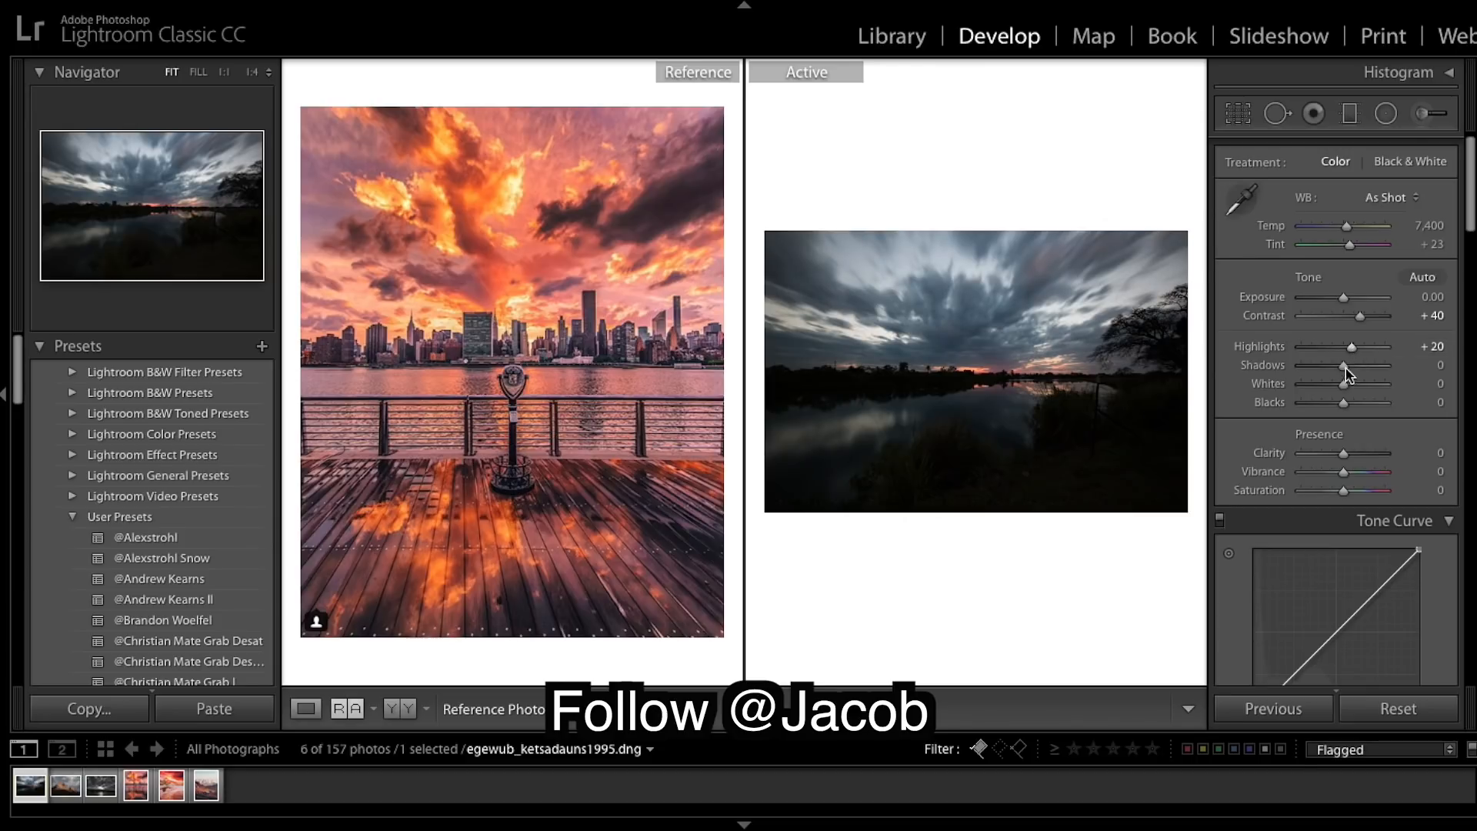
pyautogui.moveTo(1345, 368)
pyautogui.mouseDown()
pyautogui.moveTo(1384, 366)
pyautogui.moveTo(1352, 395)
pyautogui.mouseUp()
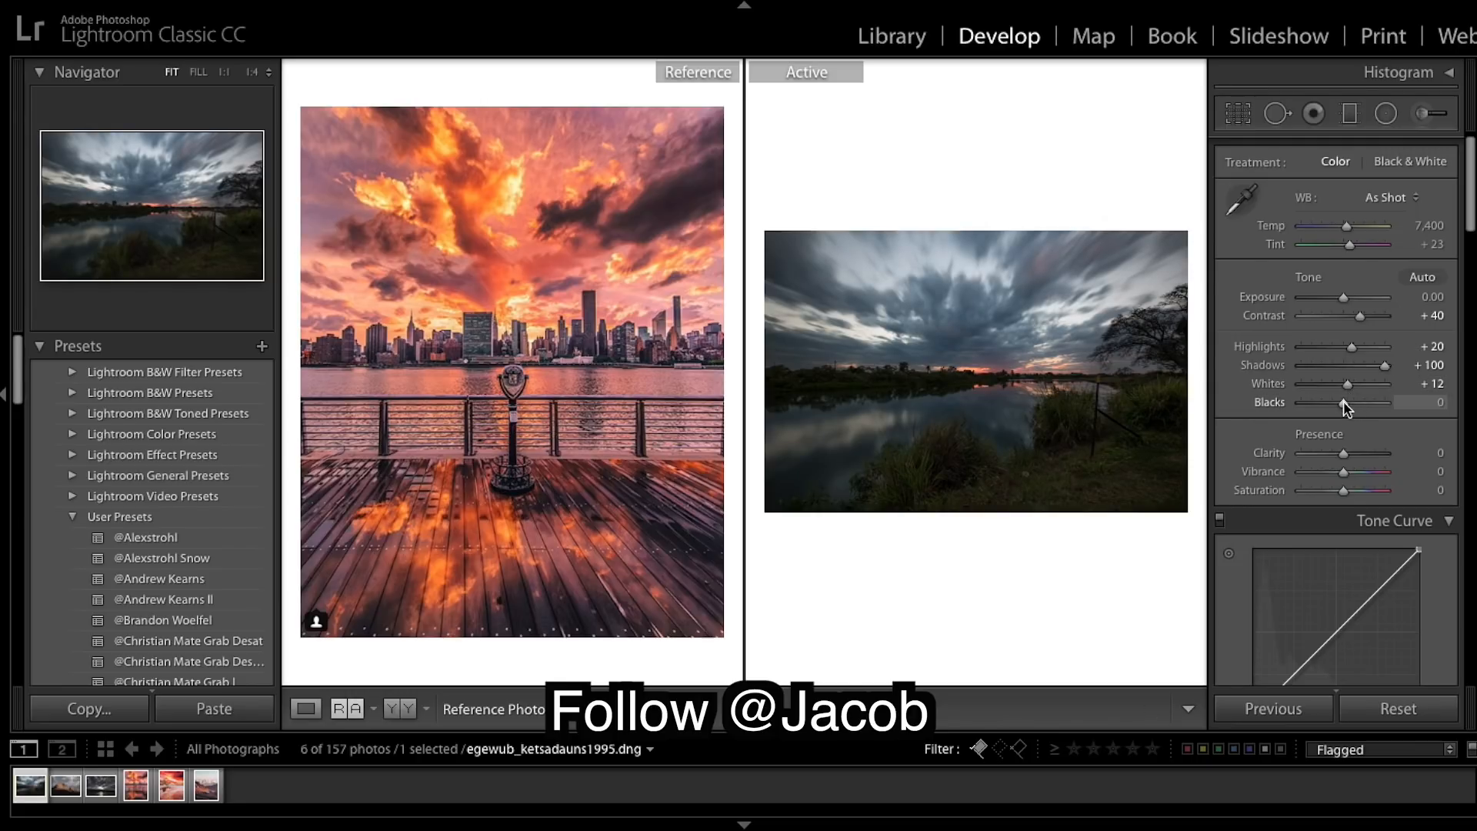
pyautogui.moveTo(1343, 401); pyautogui.dragTo(1354, 404)
# Warm the river photo's white balance with Temp at 15,330 and Tint at +85.
pyautogui.moveTo(1367, 225); pyautogui.dragTo(1367, 229)
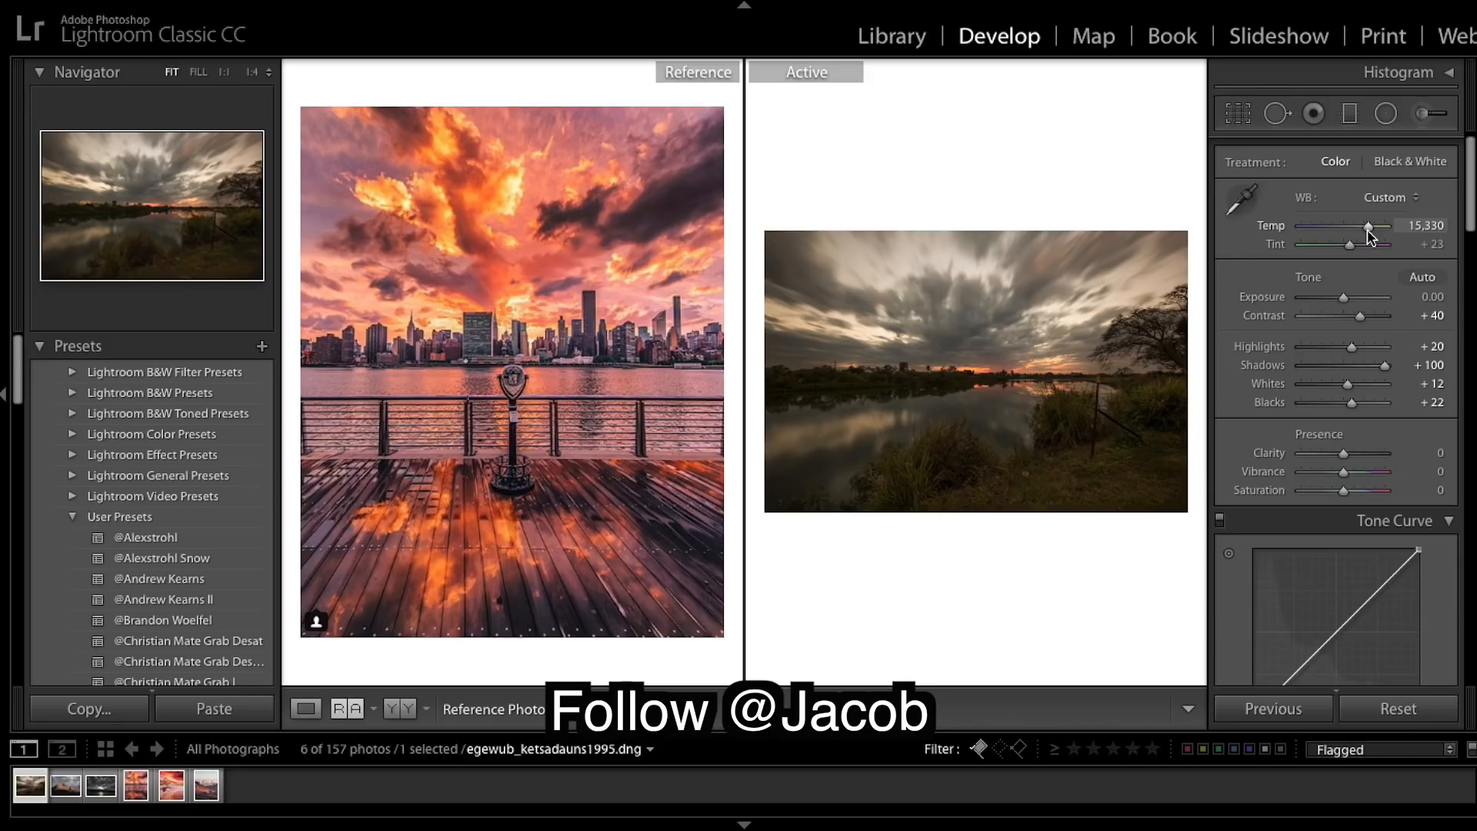
pyautogui.click(1367, 246)
pyautogui.moveTo(1366, 249); pyautogui.dragTo(1366, 258)
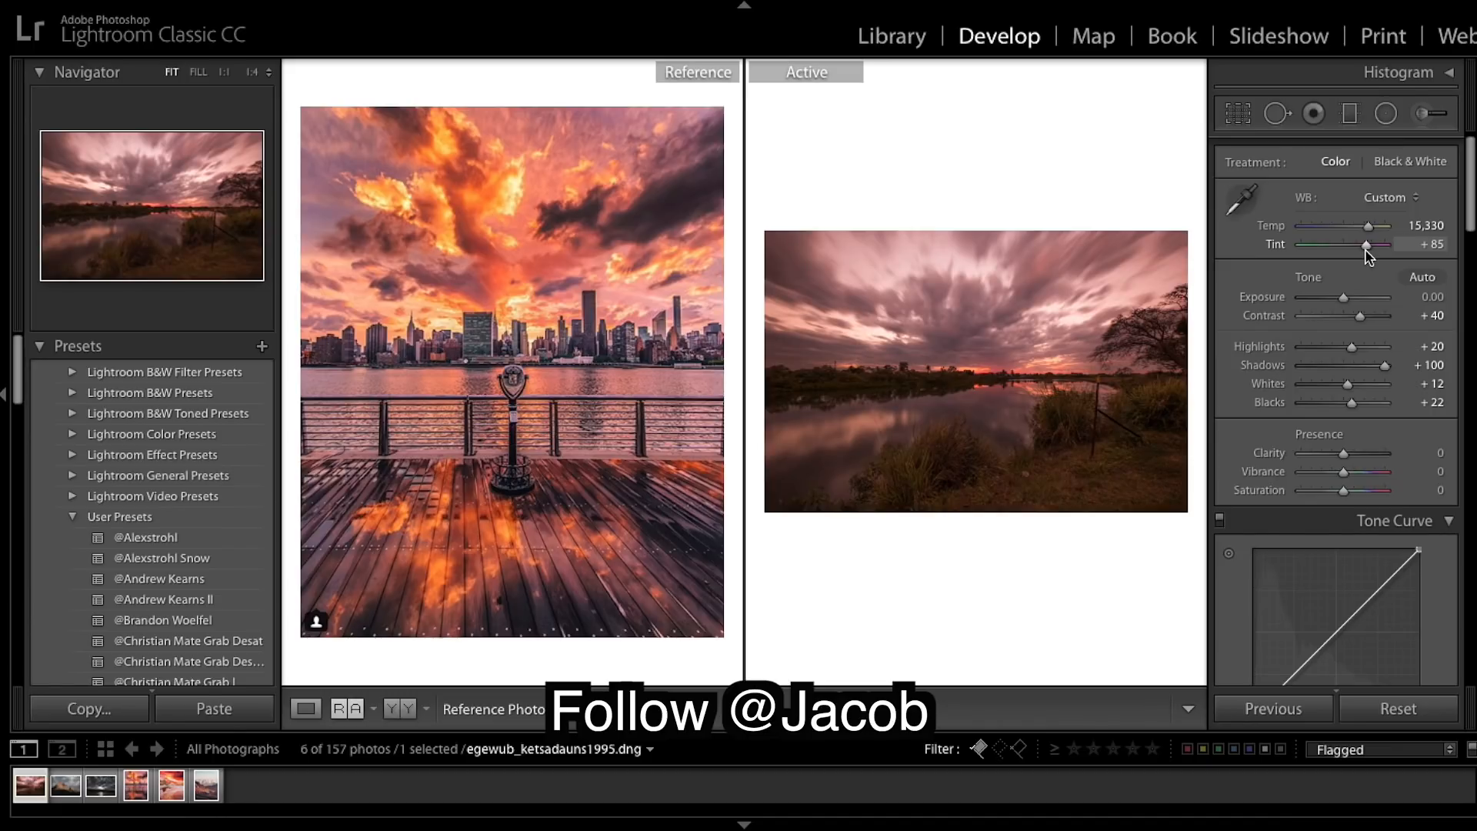
# Shift the HSL hues, setting Red to +35, Orange to −36 and Yellow to −75.
pyautogui.scroll(-5, 1398, 298)
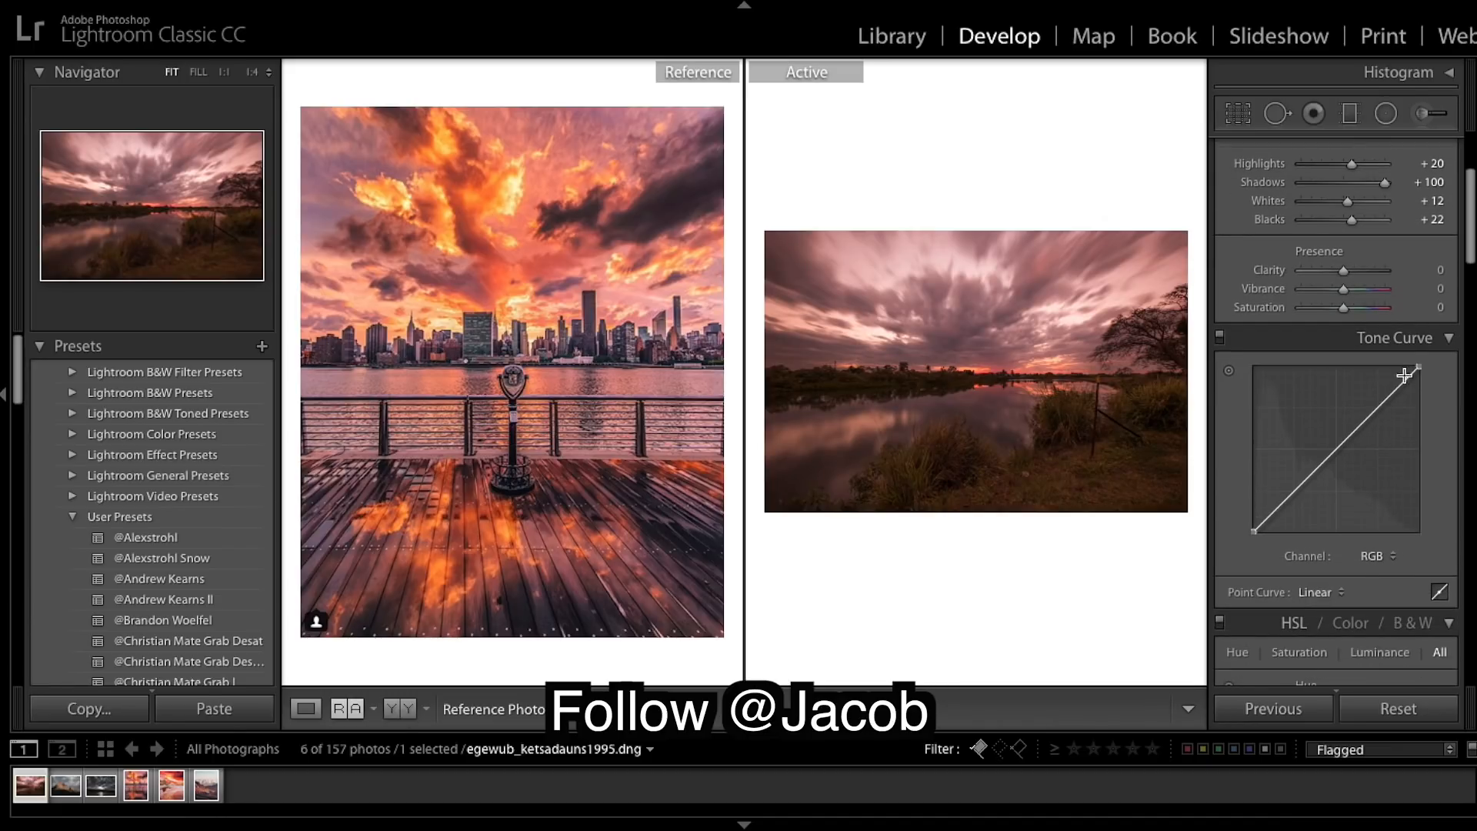
pyautogui.scroll(2, 1384, 231)
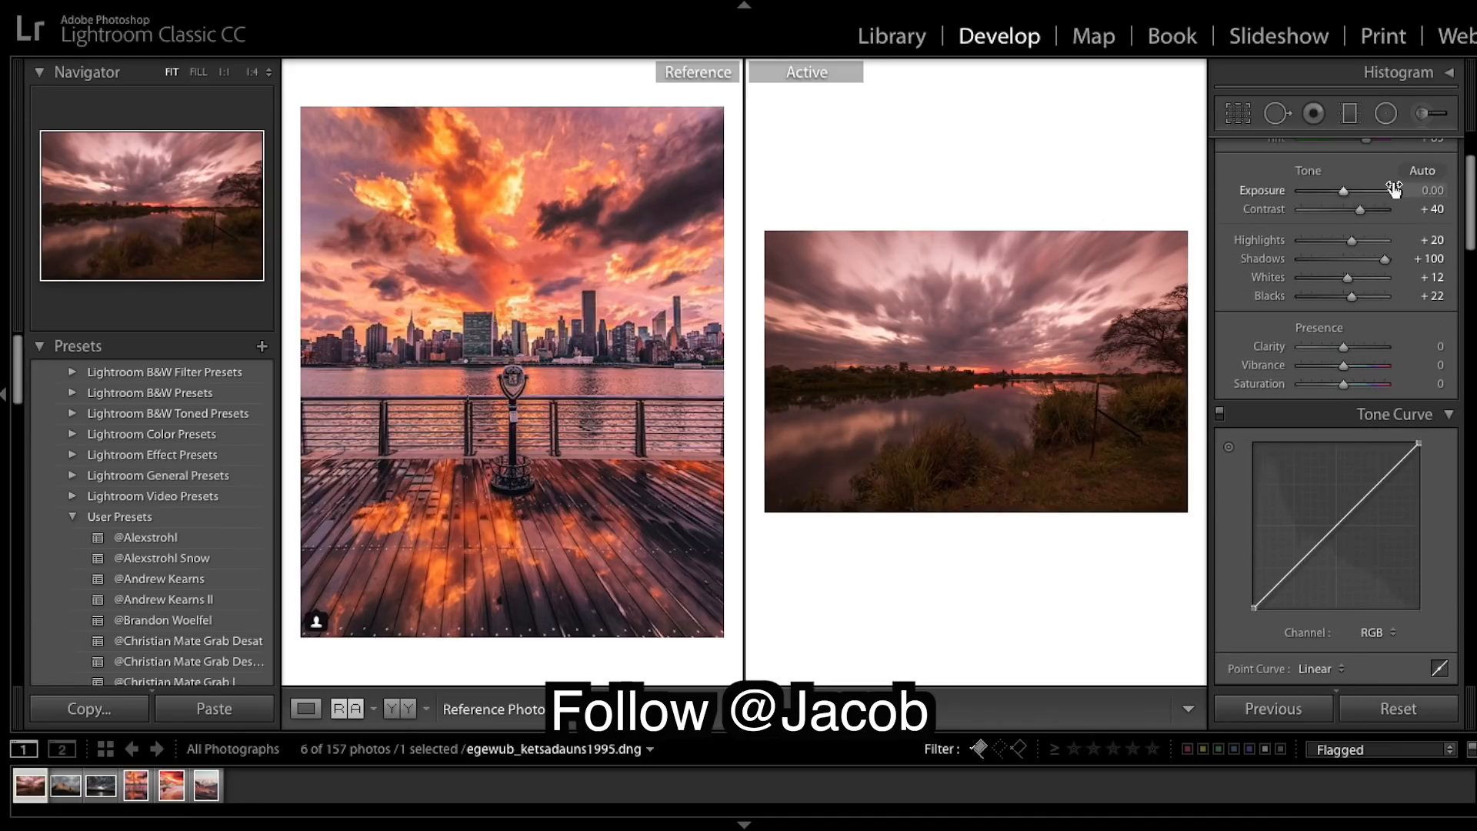
pyautogui.scroll(-7, 1413, 297)
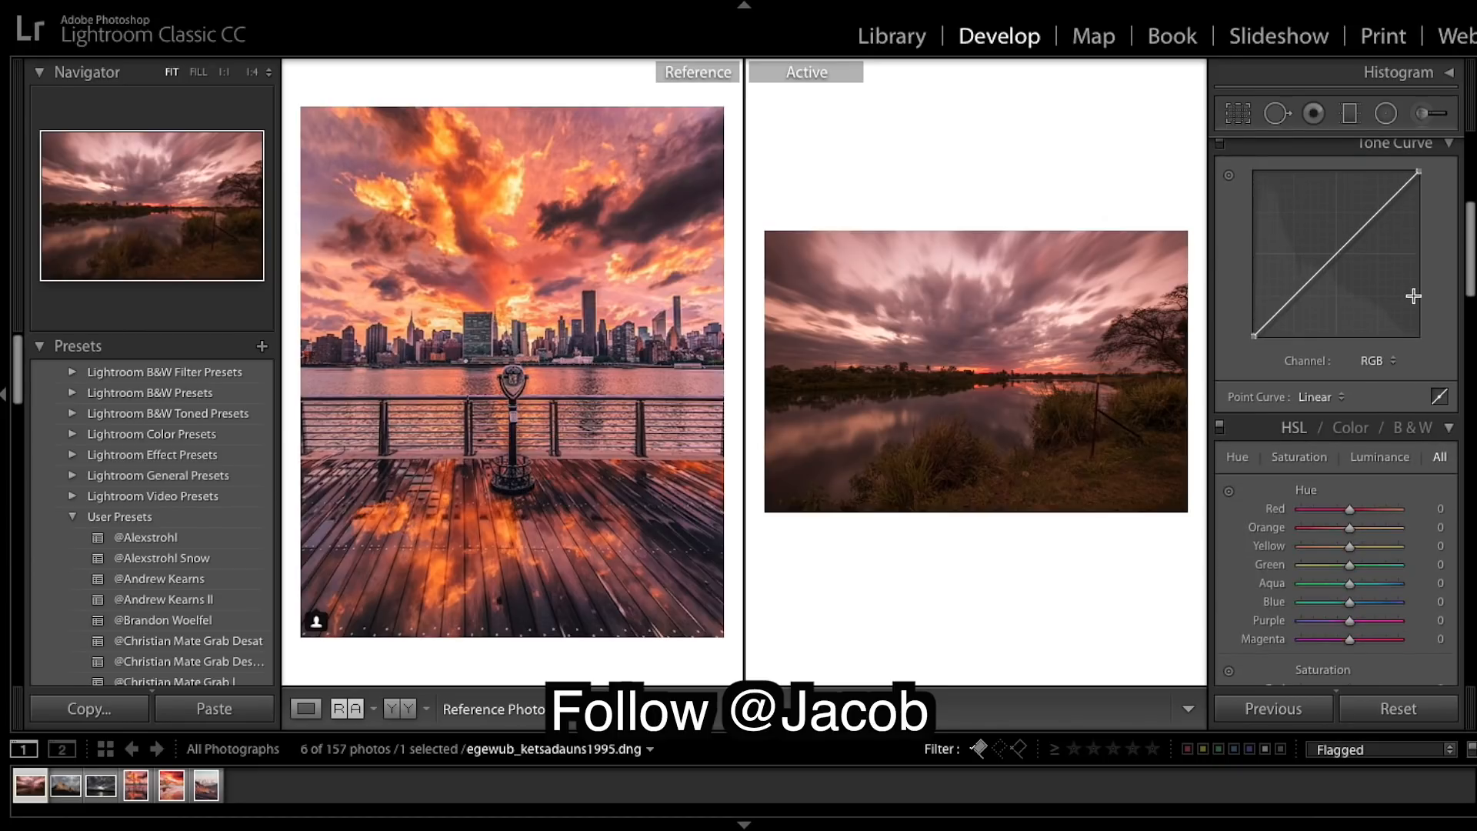
pyautogui.scroll(-8, 1413, 296)
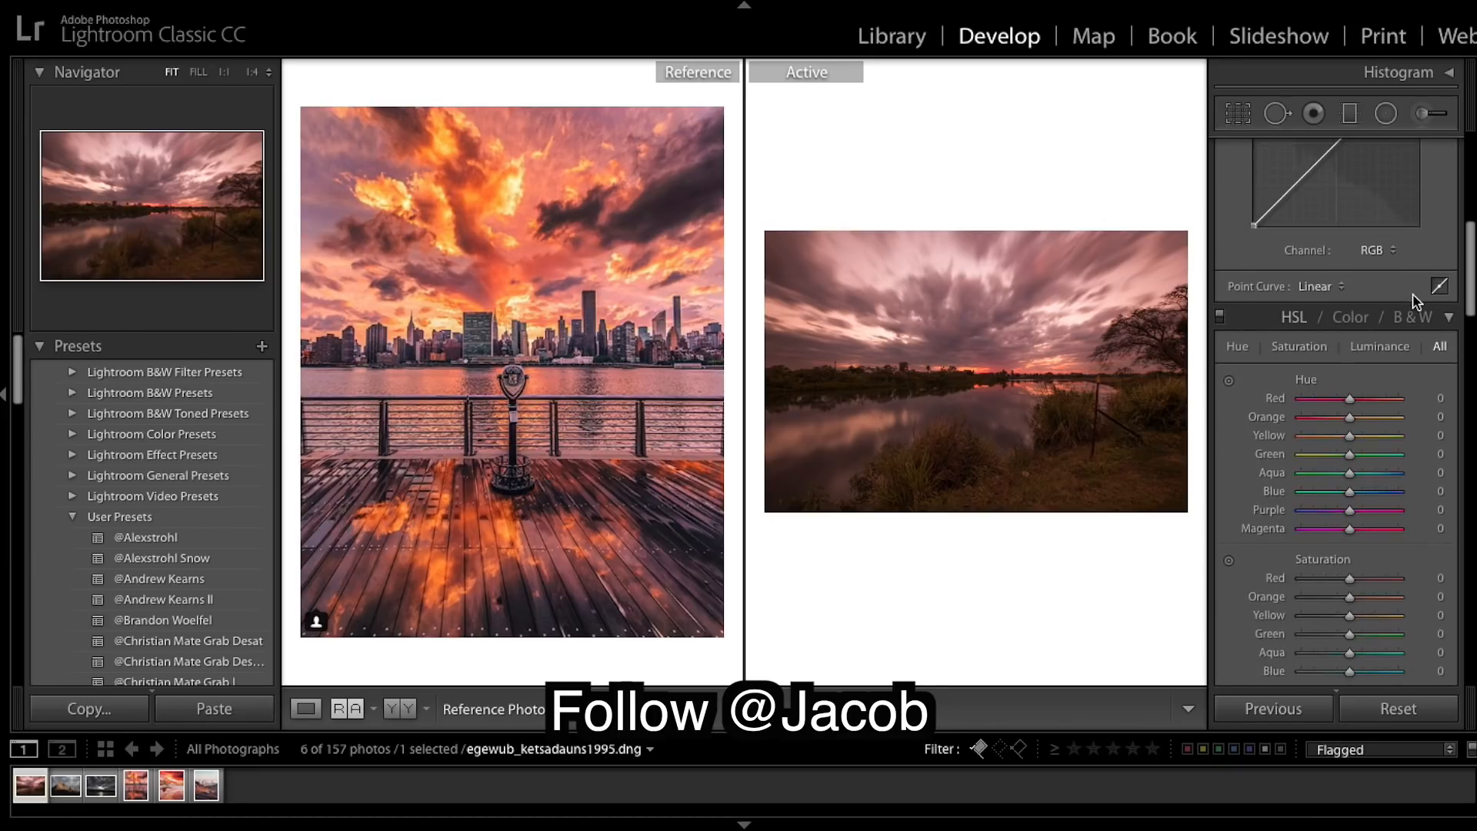
pyautogui.scroll(-1, 1414, 289)
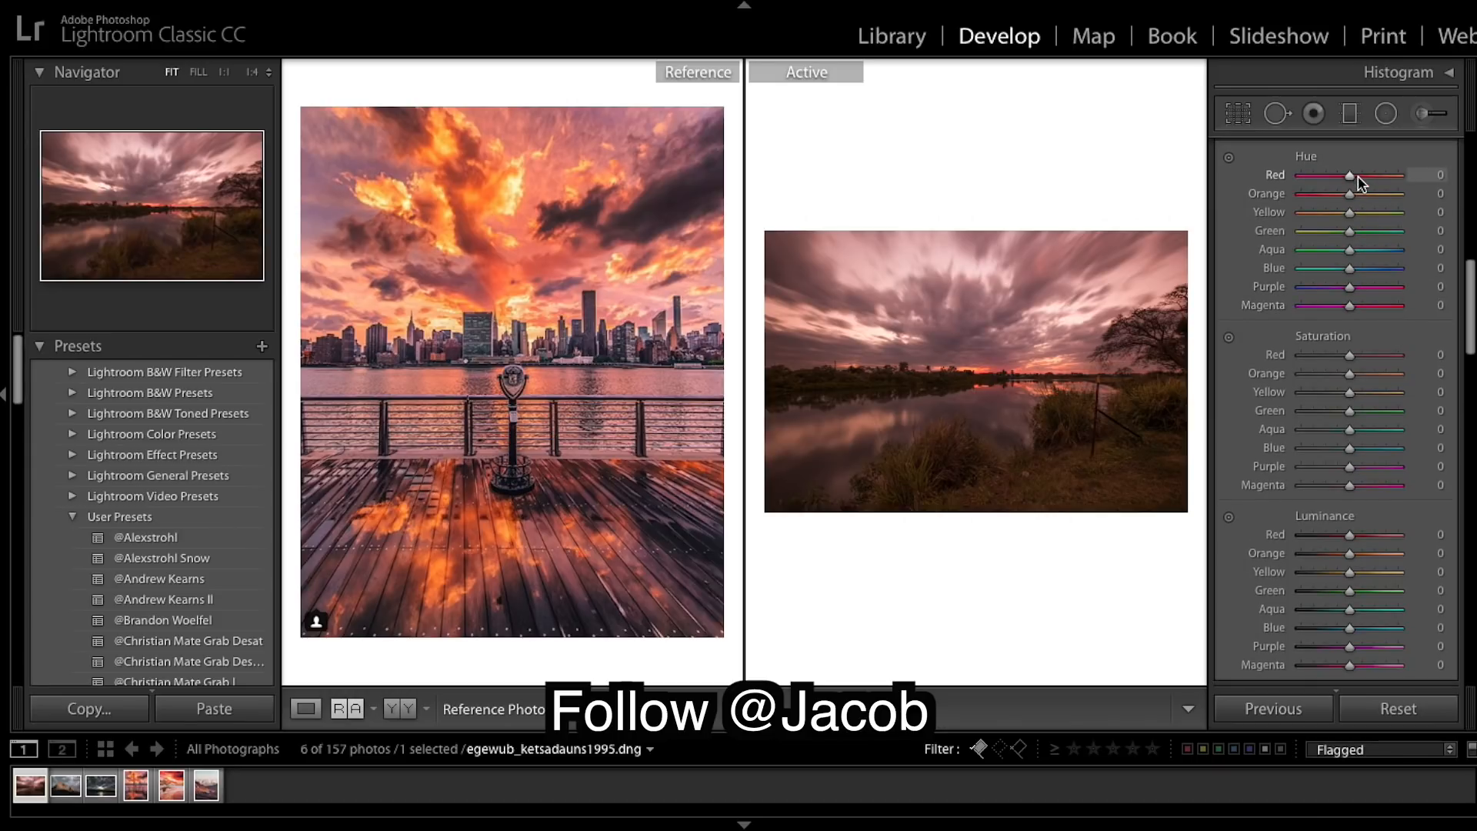
pyautogui.moveTo(1349, 177); pyautogui.dragTo(1308, 216)
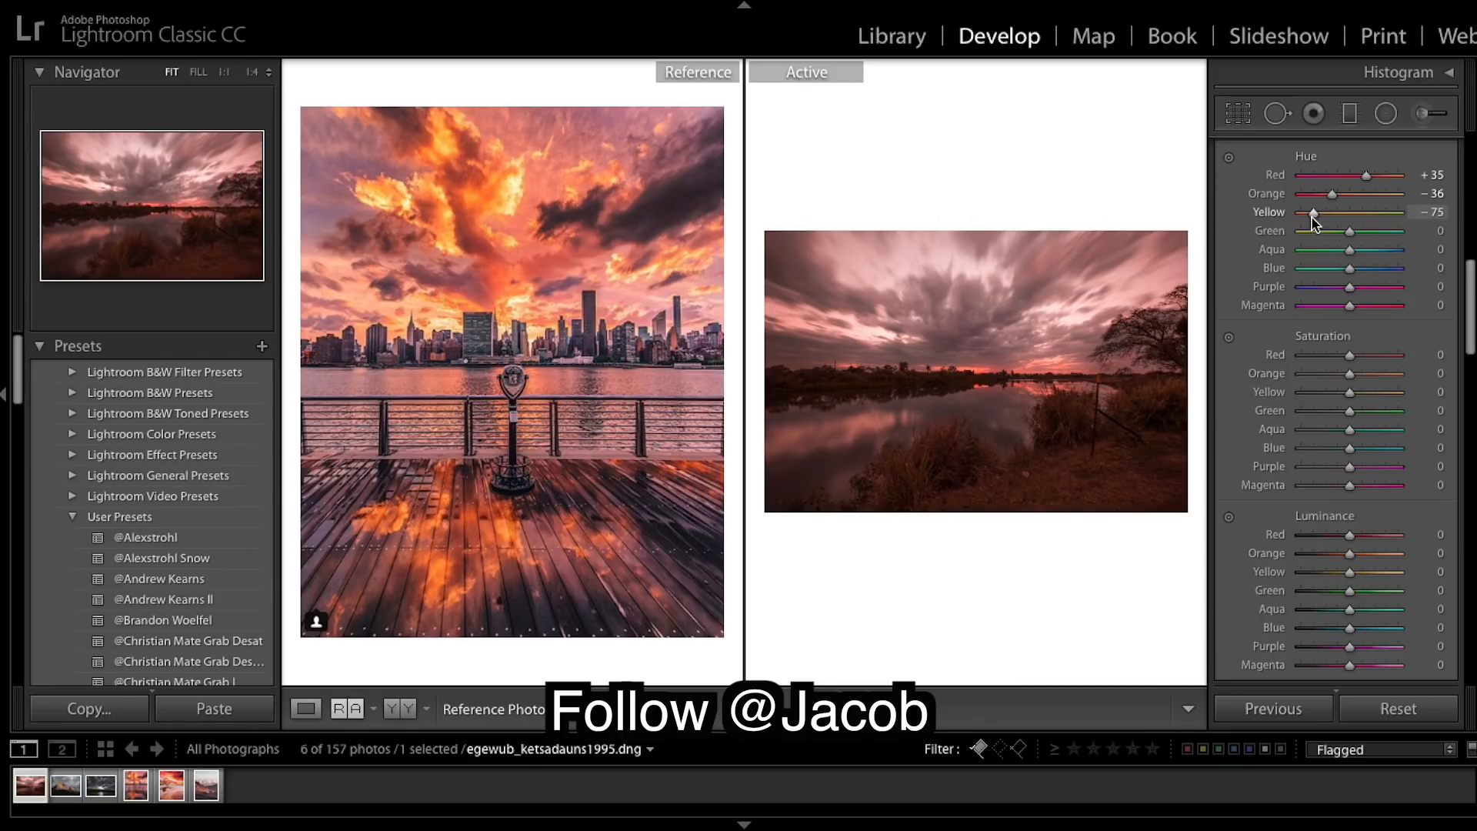
# Set the HSL saturation of Red to −50 and Orange to +70, leaving Yellow at 0.
pyautogui.scroll(-2, 1352, 280)
pyautogui.moveTo(1349, 280); pyautogui.dragTo(1324, 283)
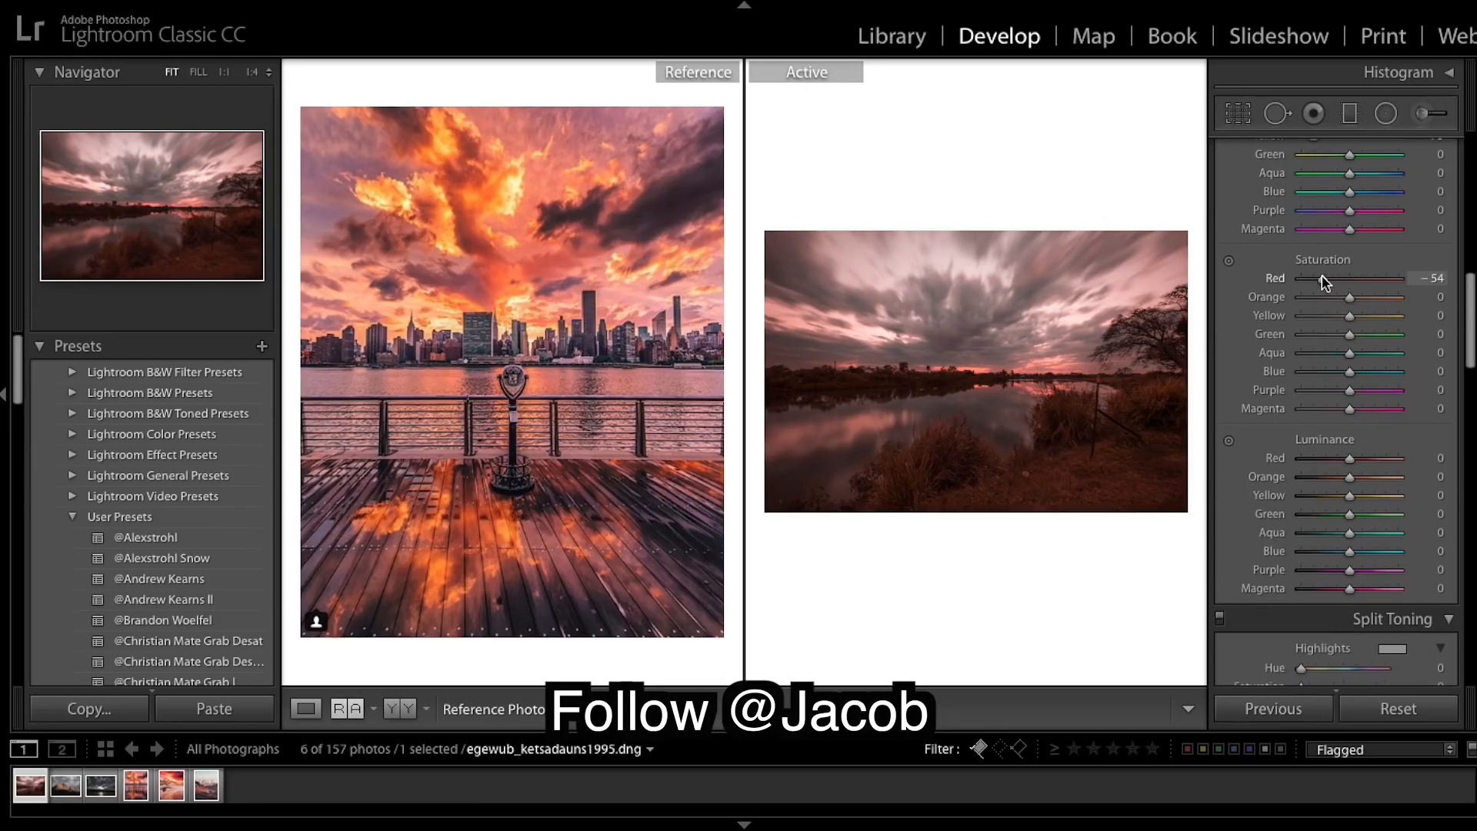
pyautogui.moveTo(1326, 283); pyautogui.dragTo(1389, 301)
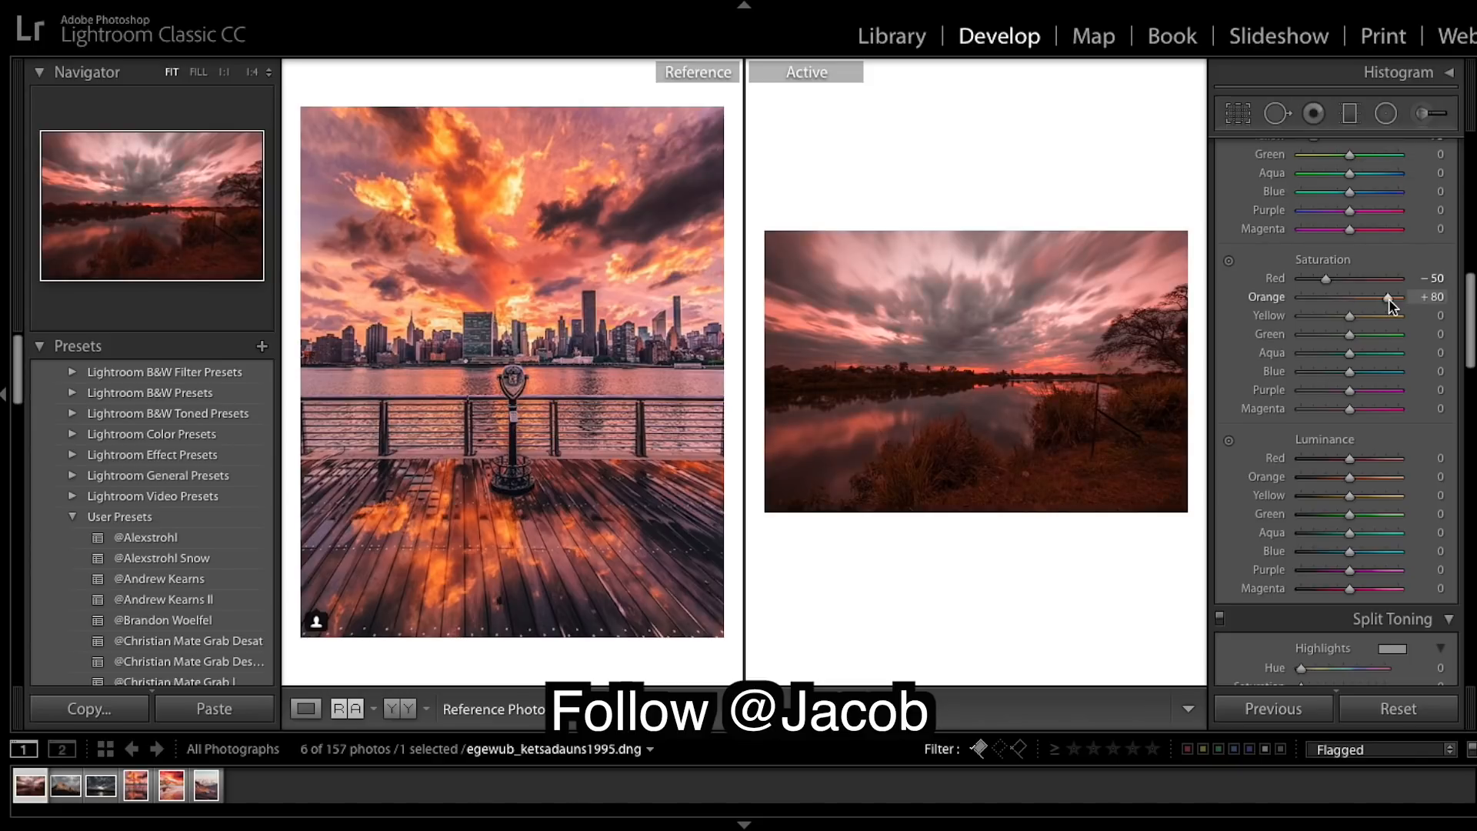
pyautogui.moveTo(1389, 302); pyautogui.dragTo(1386, 302)
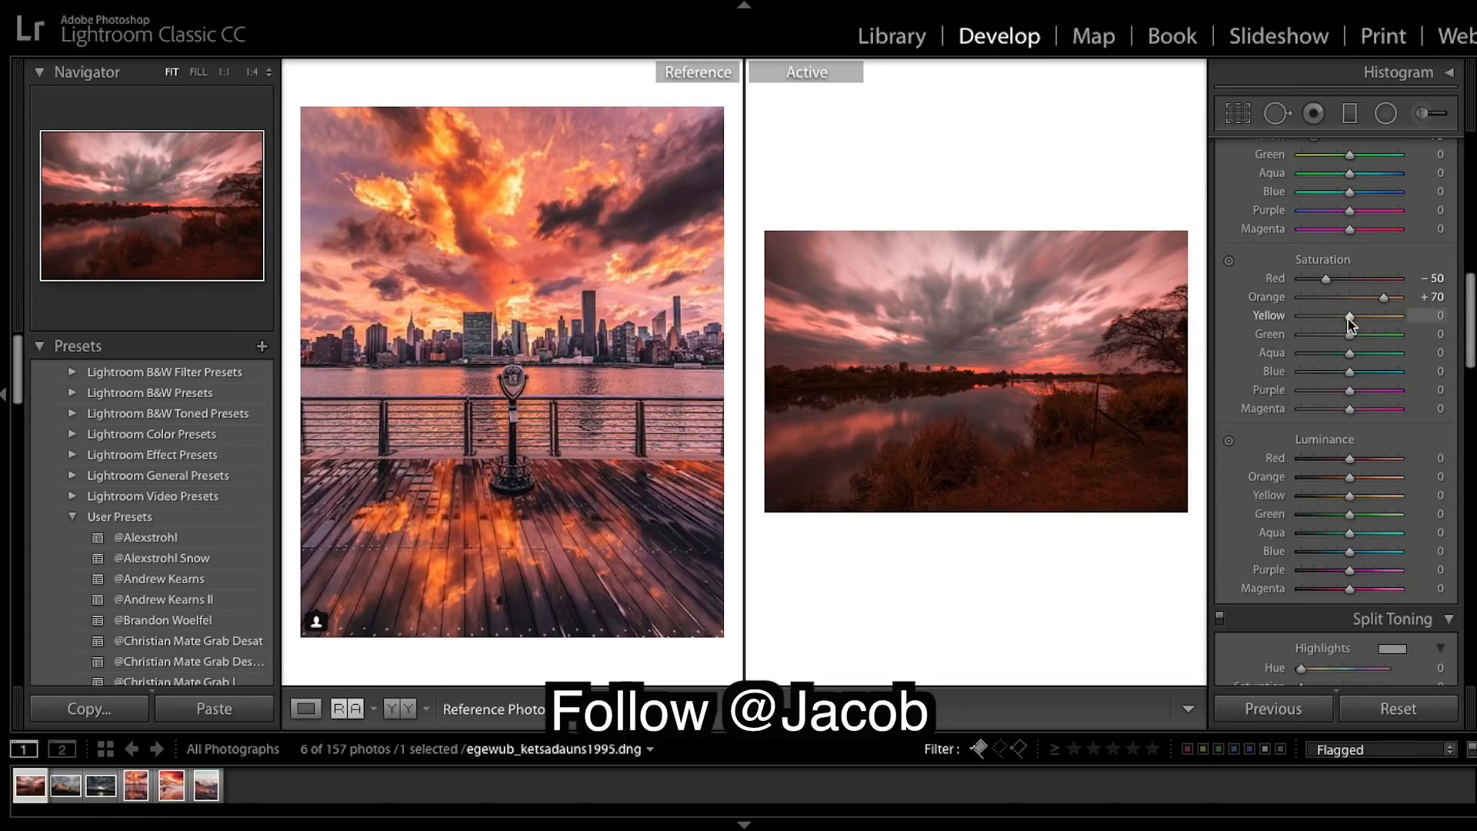
pyautogui.moveTo(1351, 322); pyautogui.dragTo(1350, 321)
pyautogui.moveTo(1349, 319); pyautogui.dragTo(1349, 320)
# Darken the warm tones by setting the HSL luminance of Orange to −54 and Yellow to −37.
pyautogui.scroll(-1, 1358, 333)
pyautogui.scroll(-6, 1358, 336)
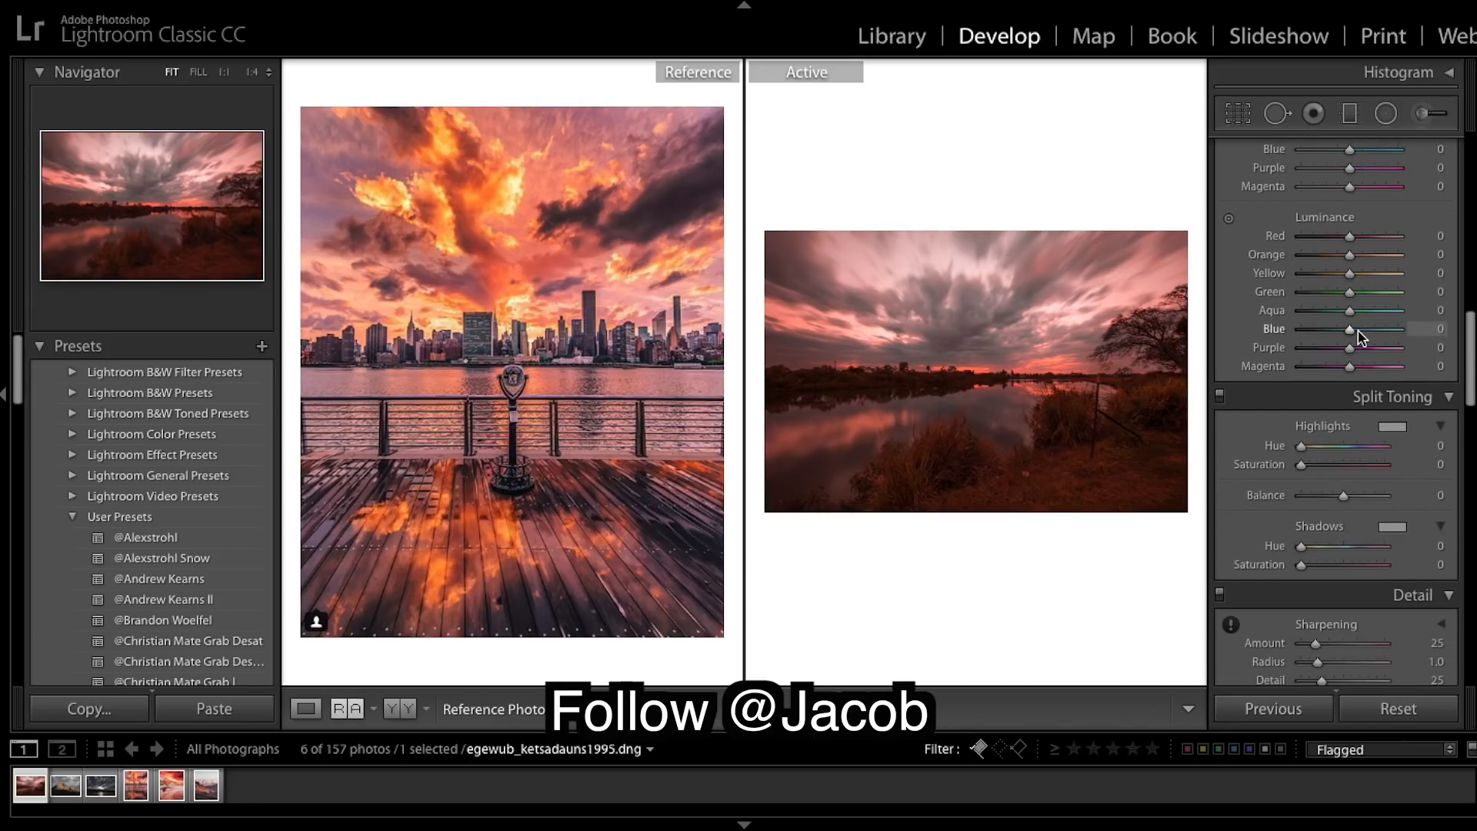
pyautogui.click(1330, 257)
pyautogui.moveTo(1329, 254); pyautogui.dragTo(1323, 256)
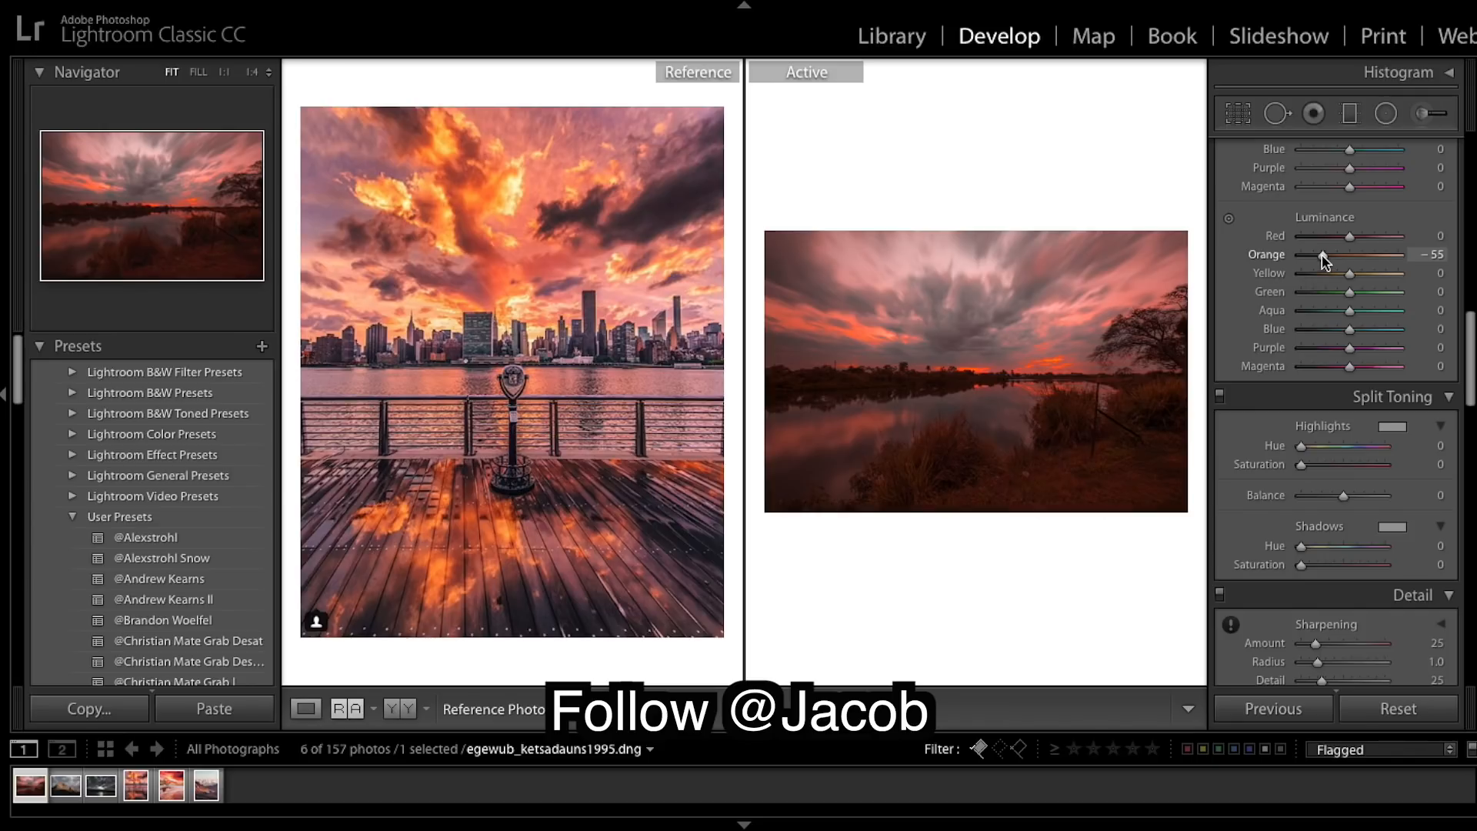
pyautogui.moveTo(1323, 258)
pyautogui.mouseDown()
pyautogui.moveTo(1344, 273)
pyautogui.moveTo(1323, 268)
pyautogui.mouseUp()
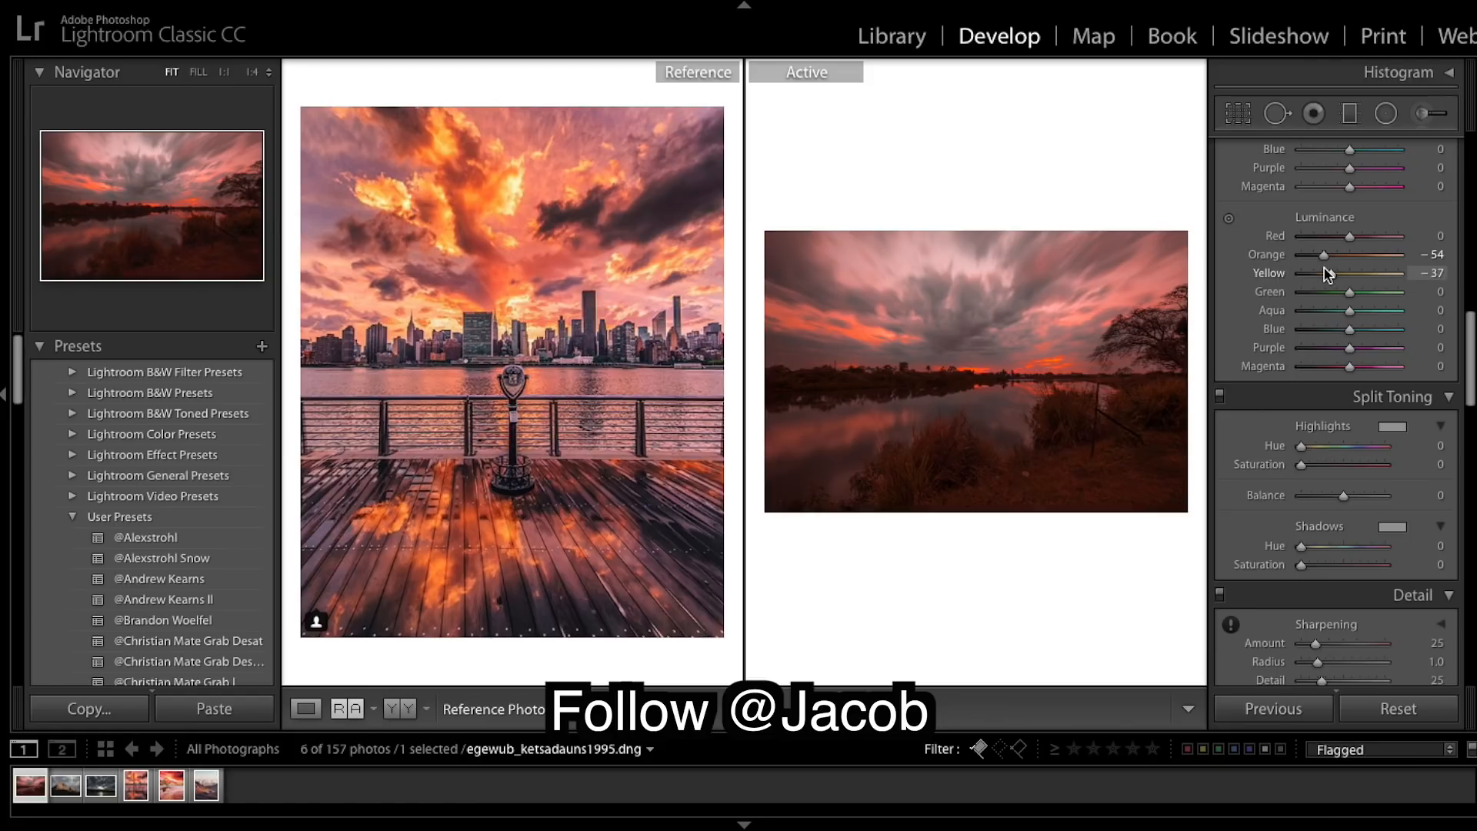
# Split-tone the highlights with a hue of 76 and a saturation of 5.
pyautogui.scroll(-3, 1369, 292)
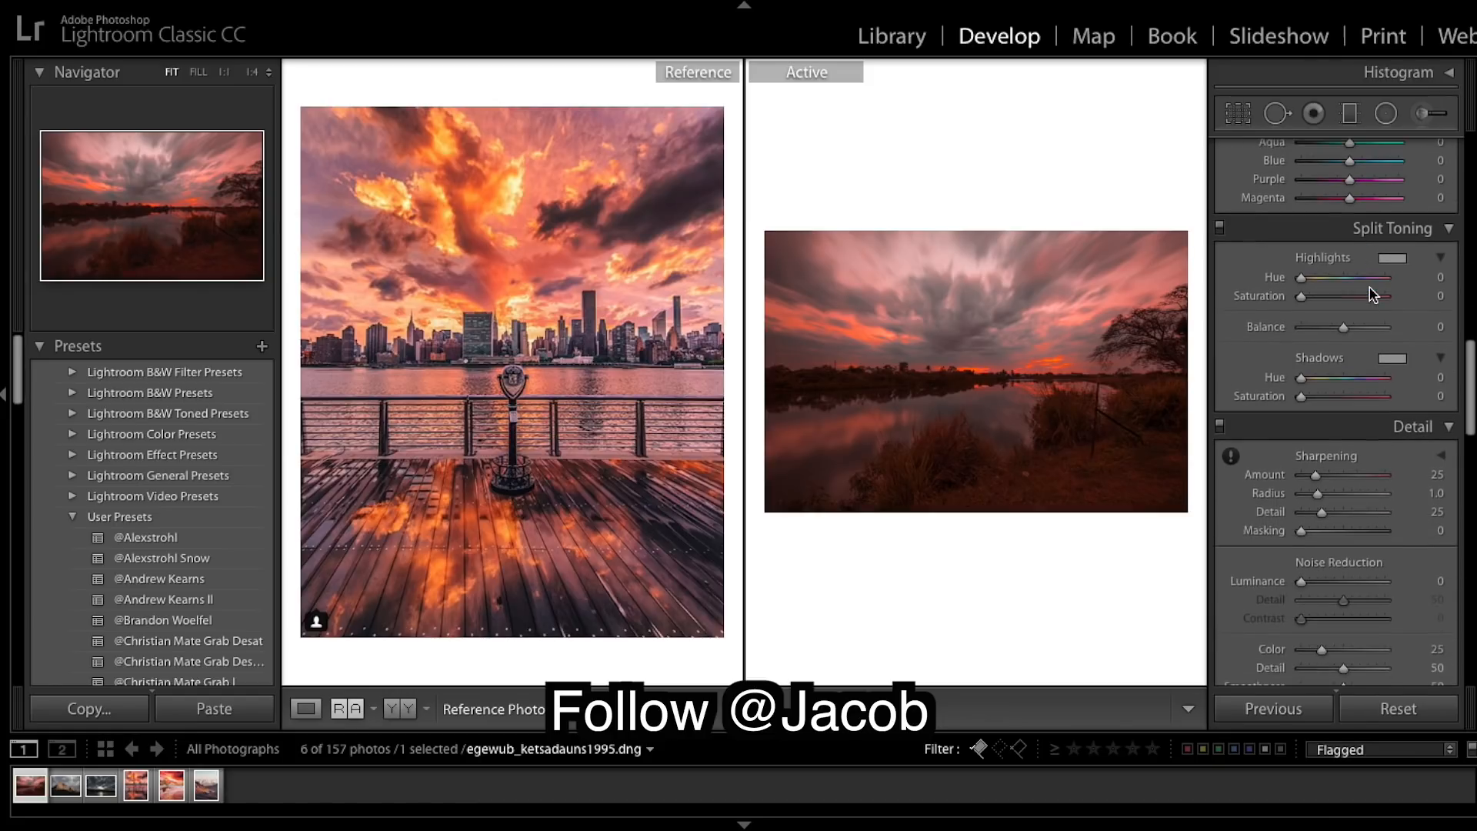
pyautogui.moveTo(1301, 278); pyautogui.dragTo(1316, 279)
pyautogui.moveTo(1301, 296); pyautogui.dragTo(1306, 299)
pyautogui.moveTo(1306, 297); pyautogui.dragTo(1305, 297)
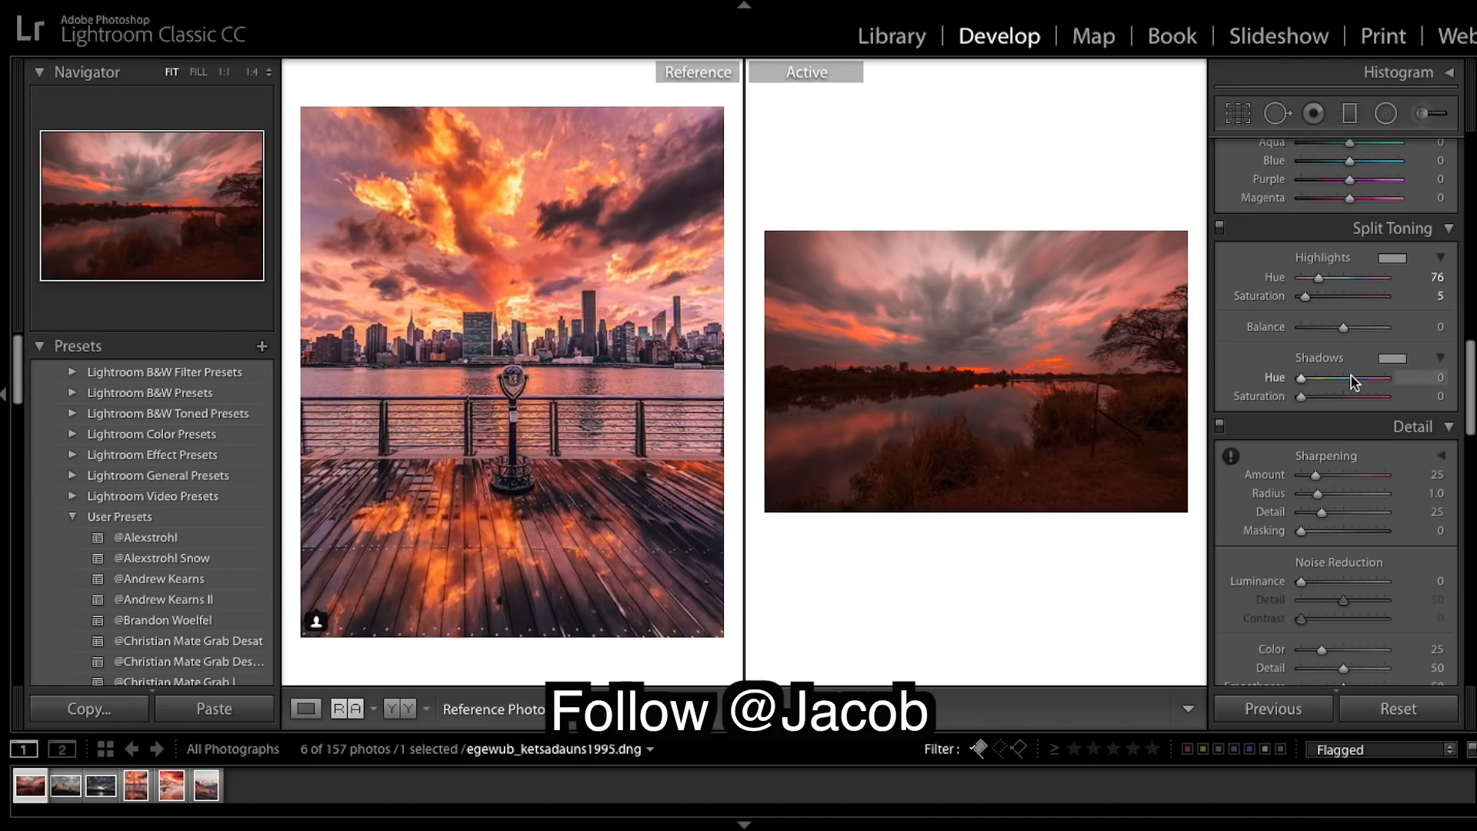
# Split-tone the shadows teal with a hue of 199 and a saturation of 60.
pyautogui.scroll(-1, 1352, 380)
pyautogui.click(1354, 355)
pyautogui.moveTo(1355, 357)
pyautogui.mouseDown()
pyautogui.moveTo(1323, 372)
pyautogui.moveTo(1344, 372)
pyautogui.mouseUp()
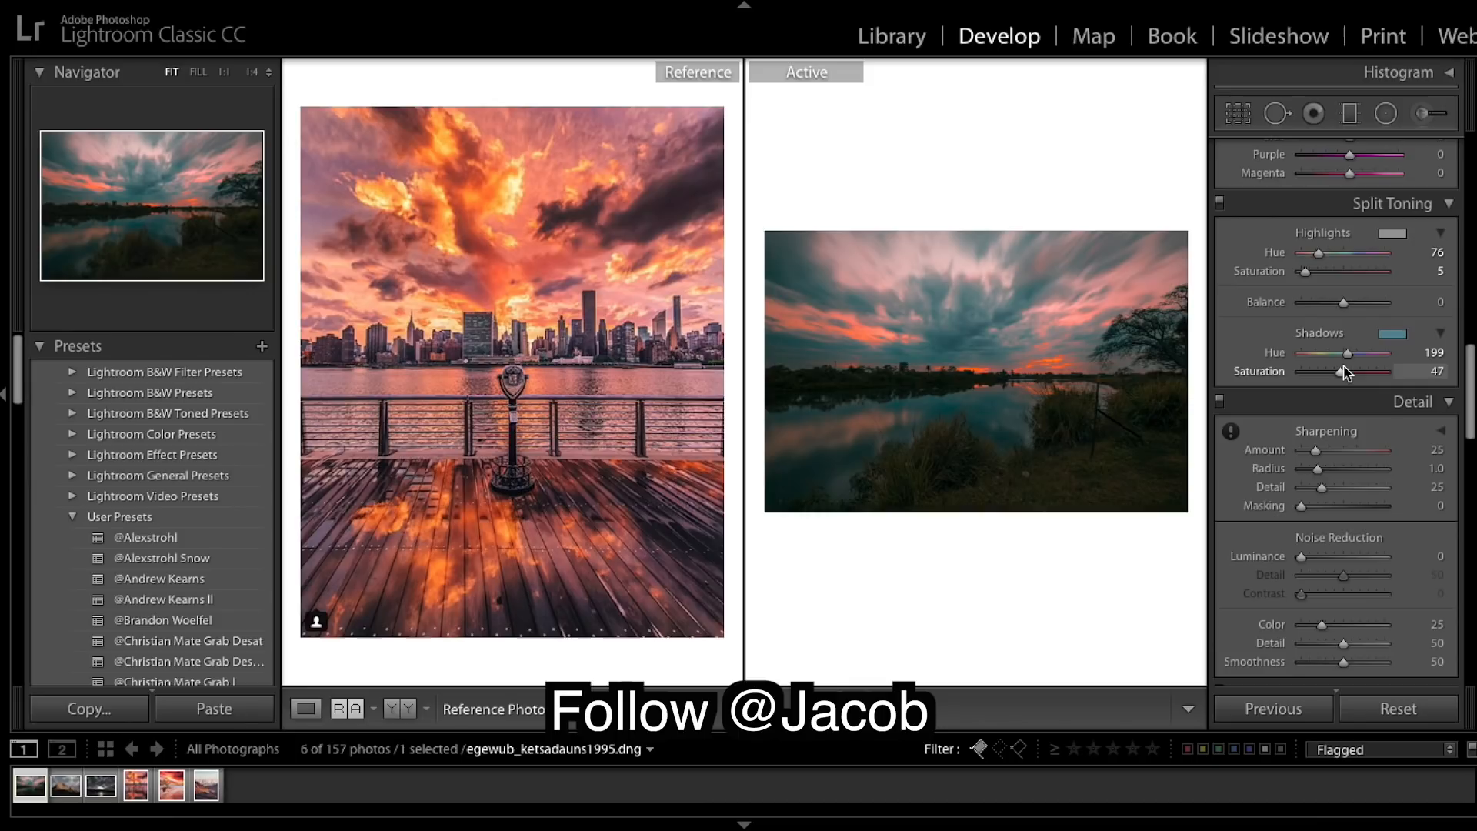
pyautogui.moveTo(1343, 372); pyautogui.dragTo(1356, 377)
# Sharpen the photo with an Amount of 150 and a Masking of 63.
pyautogui.scroll(-3, 1369, 408)
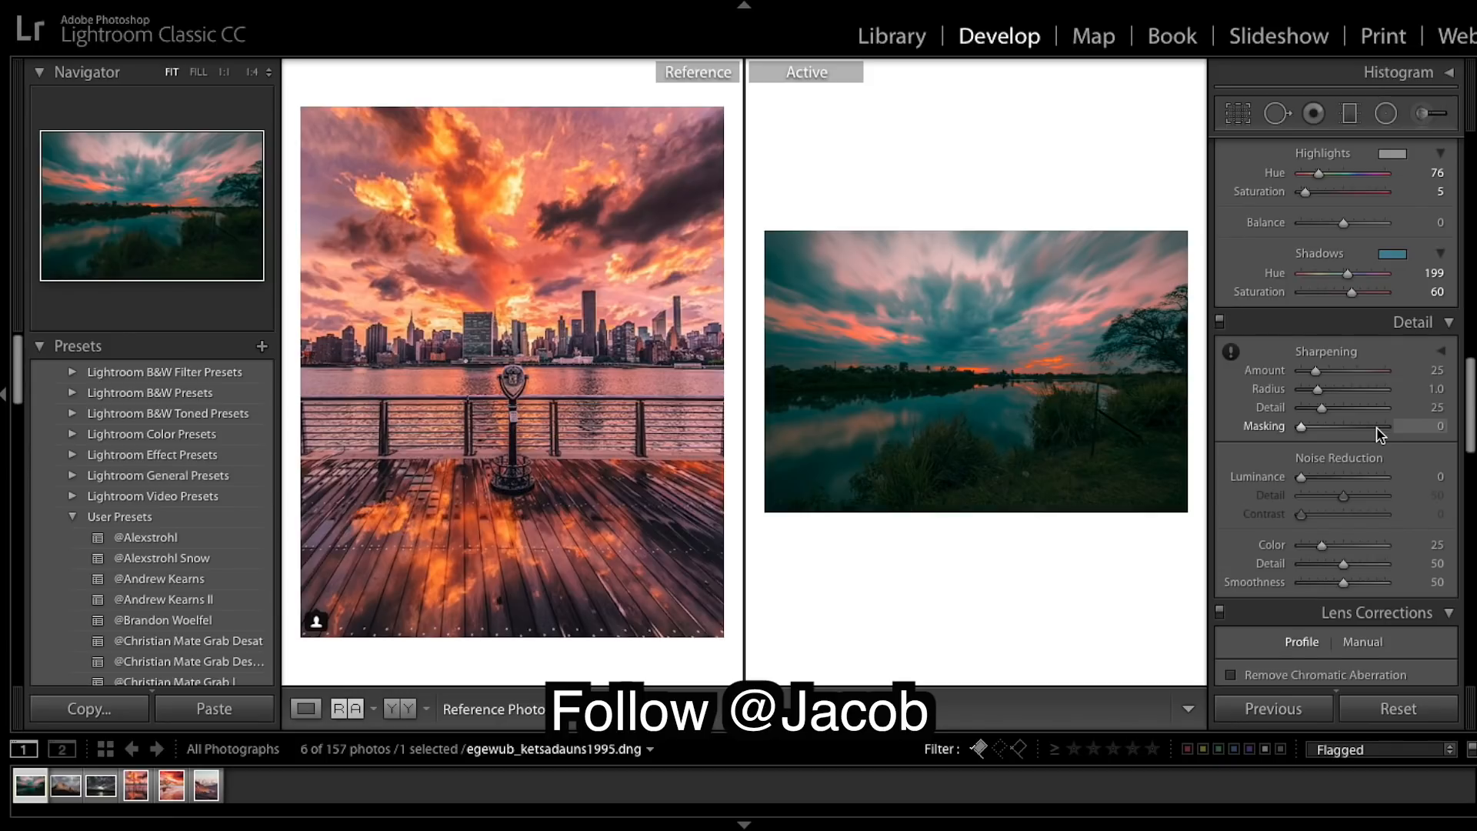
pyautogui.scroll(-1, 1379, 433)
pyautogui.click(1382, 344)
pyautogui.moveTo(1383, 342); pyautogui.dragTo(1387, 343)
pyautogui.click(1346, 398)
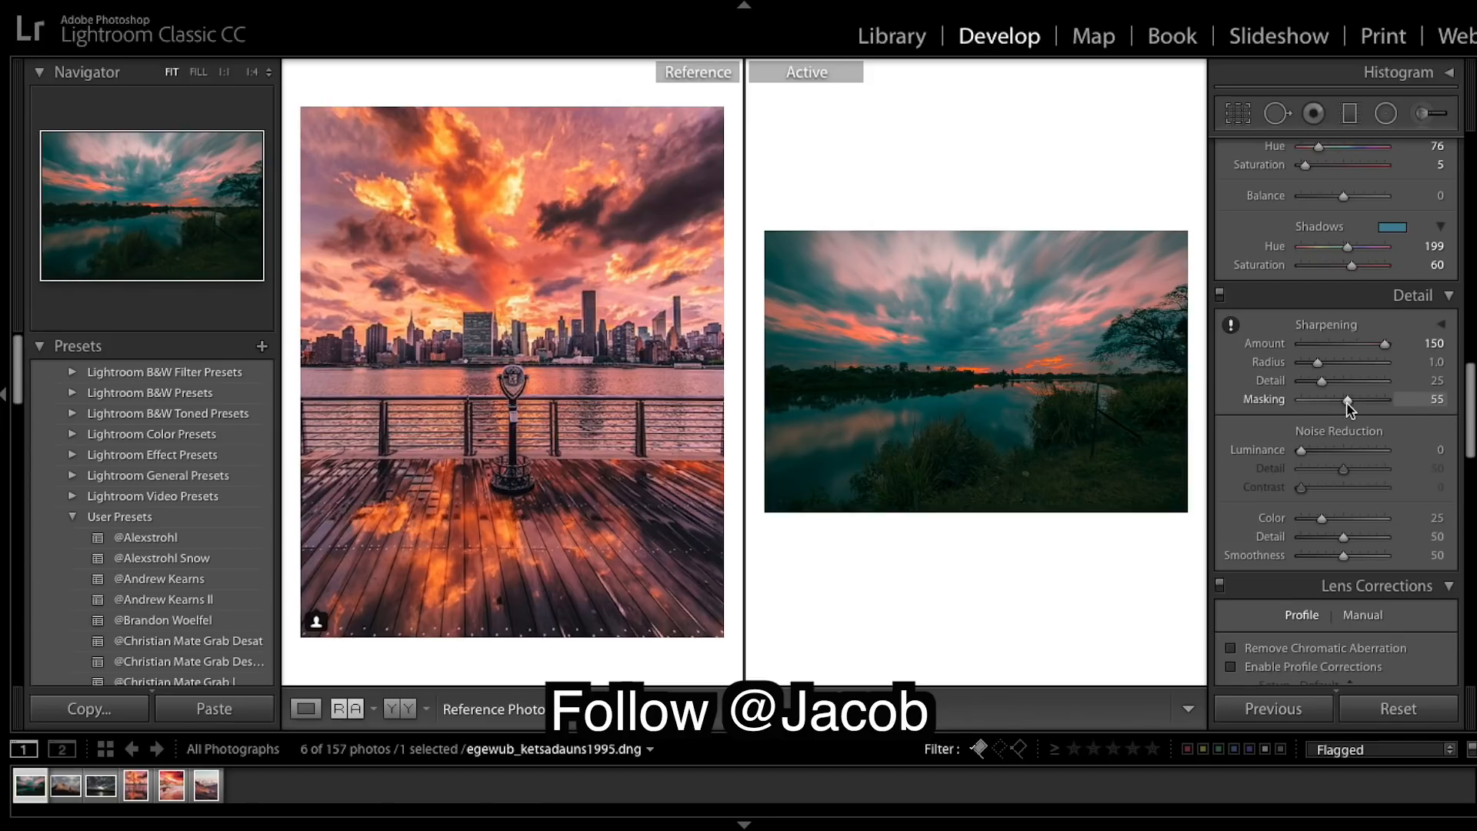
pyautogui.moveTo(1347, 403)
pyautogui.mouseDown()
pyautogui.moveTo(1300, 404)
pyautogui.moveTo(1360, 403)
pyautogui.mouseUp()
pyautogui.press('alt')
pyautogui.moveTo(1359, 402); pyautogui.dragTo(1356, 403)
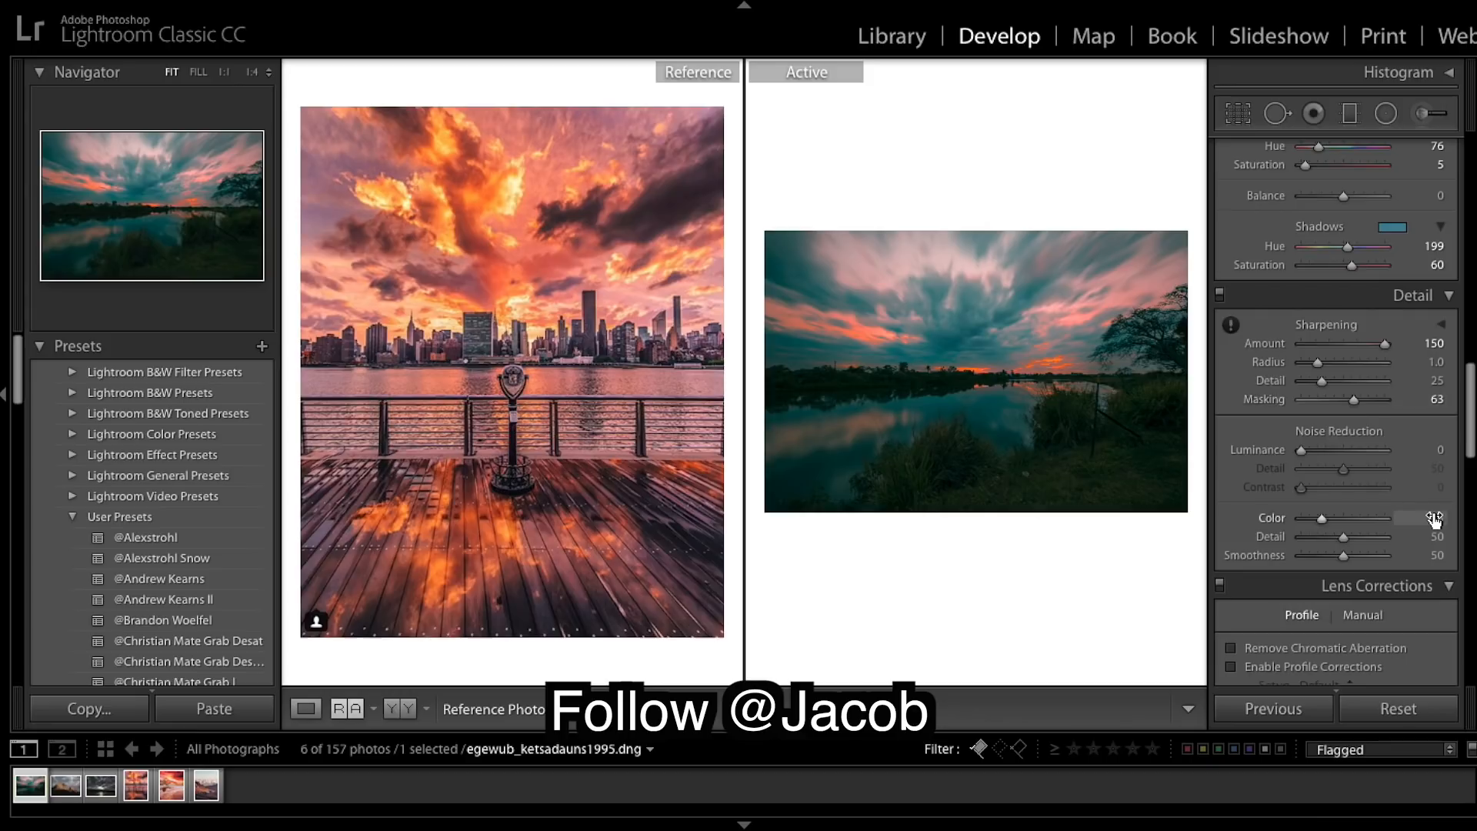
# Add a wide Radial Filter over the river photo's sky, centred near the image's upper edge and reaching down to the horizon.
pyautogui.scroll(-3, 1409, 384)
pyautogui.scroll(-1, 1409, 384)
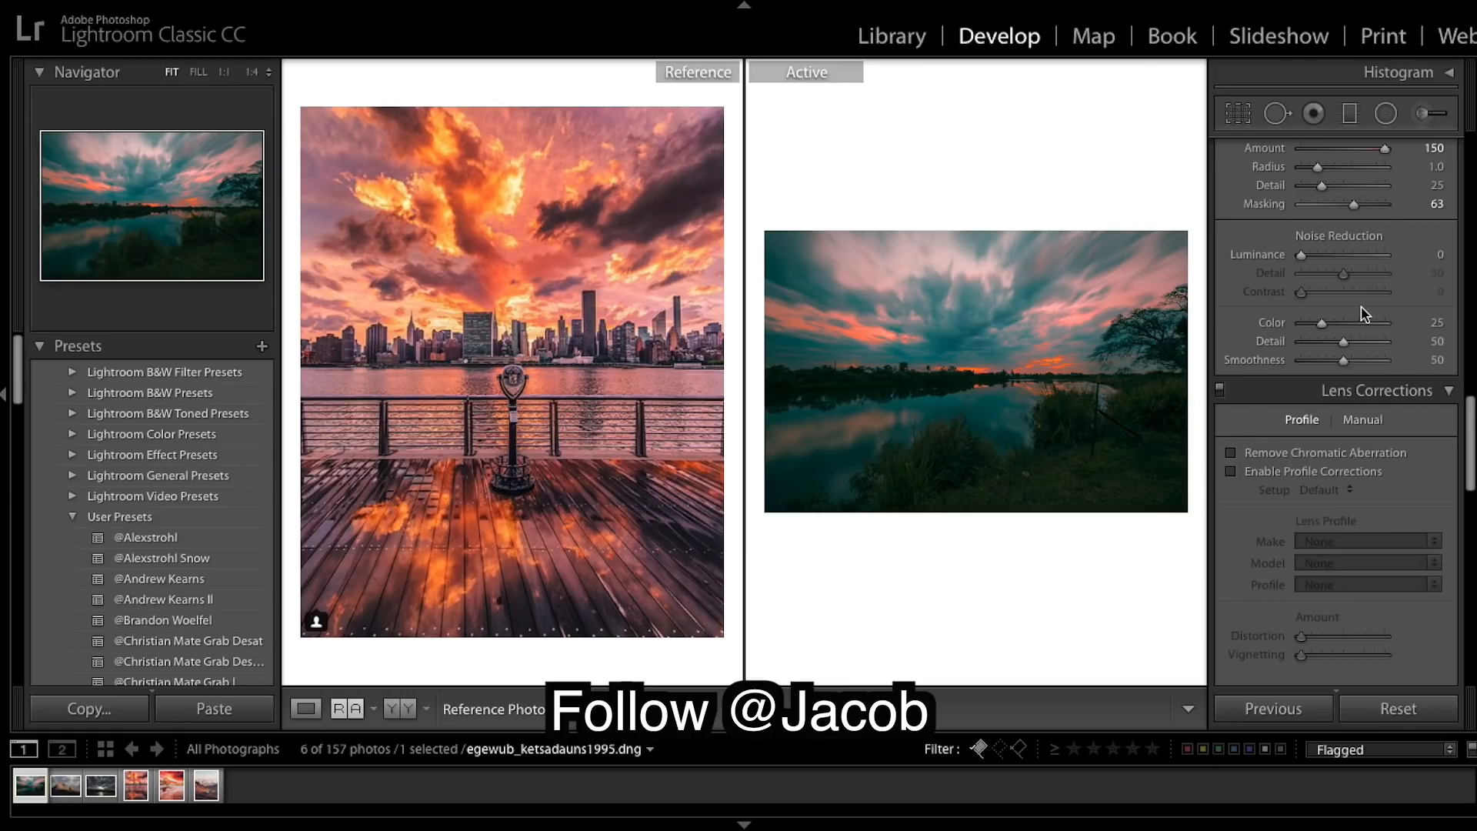
pyautogui.scroll(10, 1363, 313)
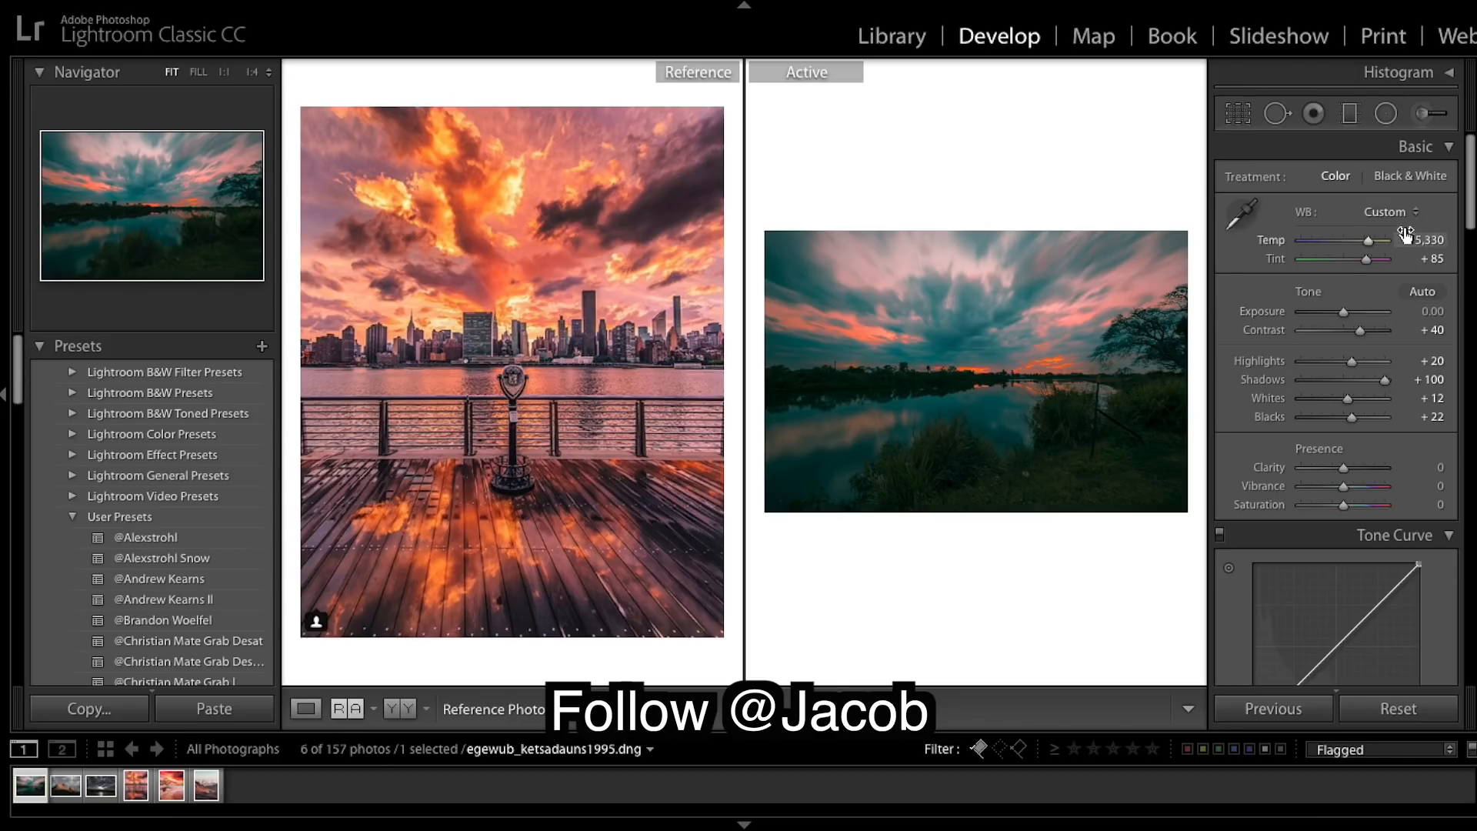
pyautogui.click(1386, 113)
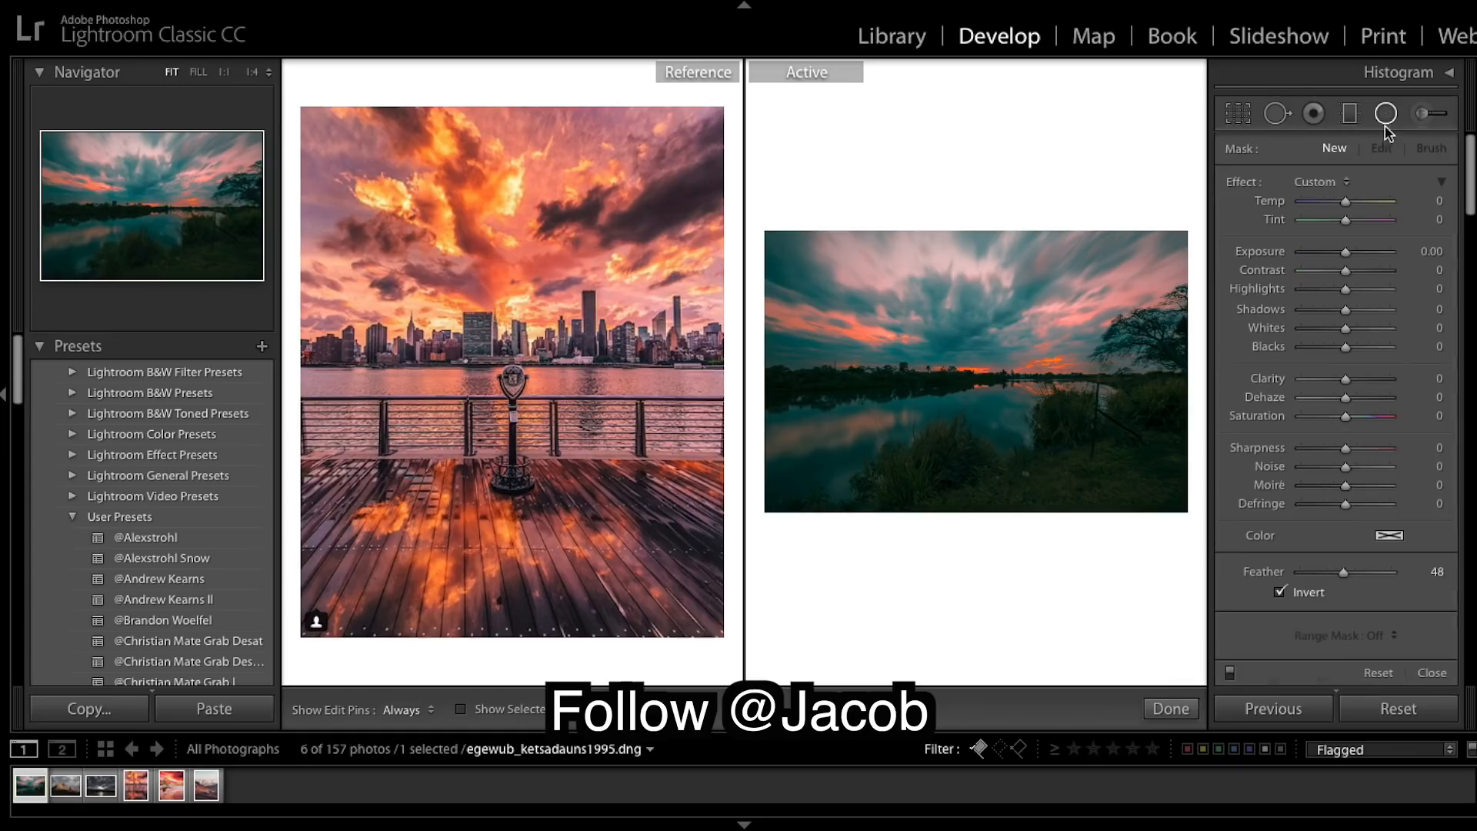
pyautogui.moveTo(842, 215); pyautogui.dragTo(1167, 359)
pyautogui.moveTo(880, 235); pyautogui.dragTo(912, 240)
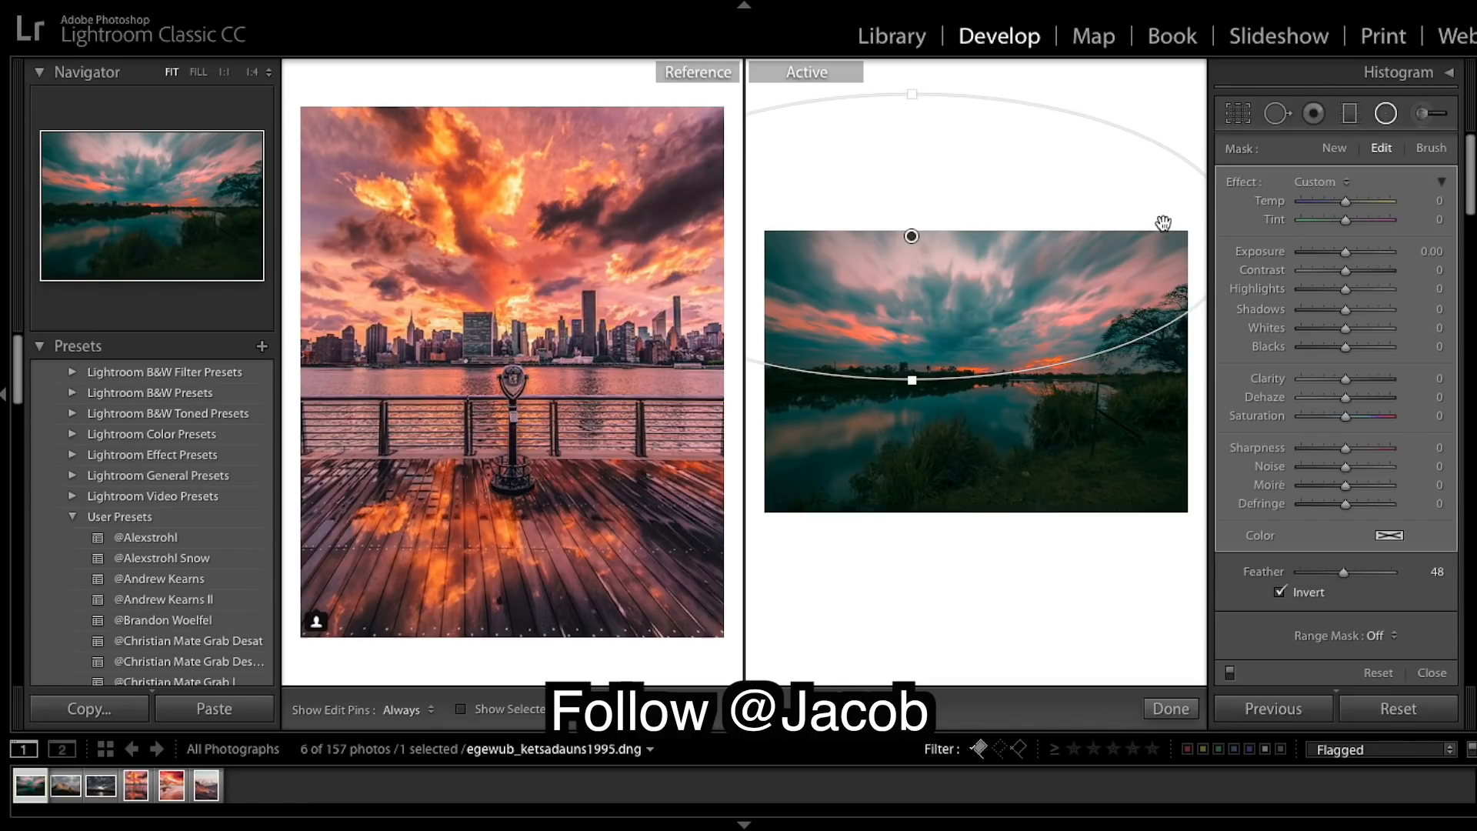
# Set the sky filter's Temp to 30, Shadows and Whites to 100, Blacks to −19 and Clarity to 100, and cancel the sign-in prompt.
pyautogui.moveTo(1346, 204); pyautogui.dragTo(1357, 208)
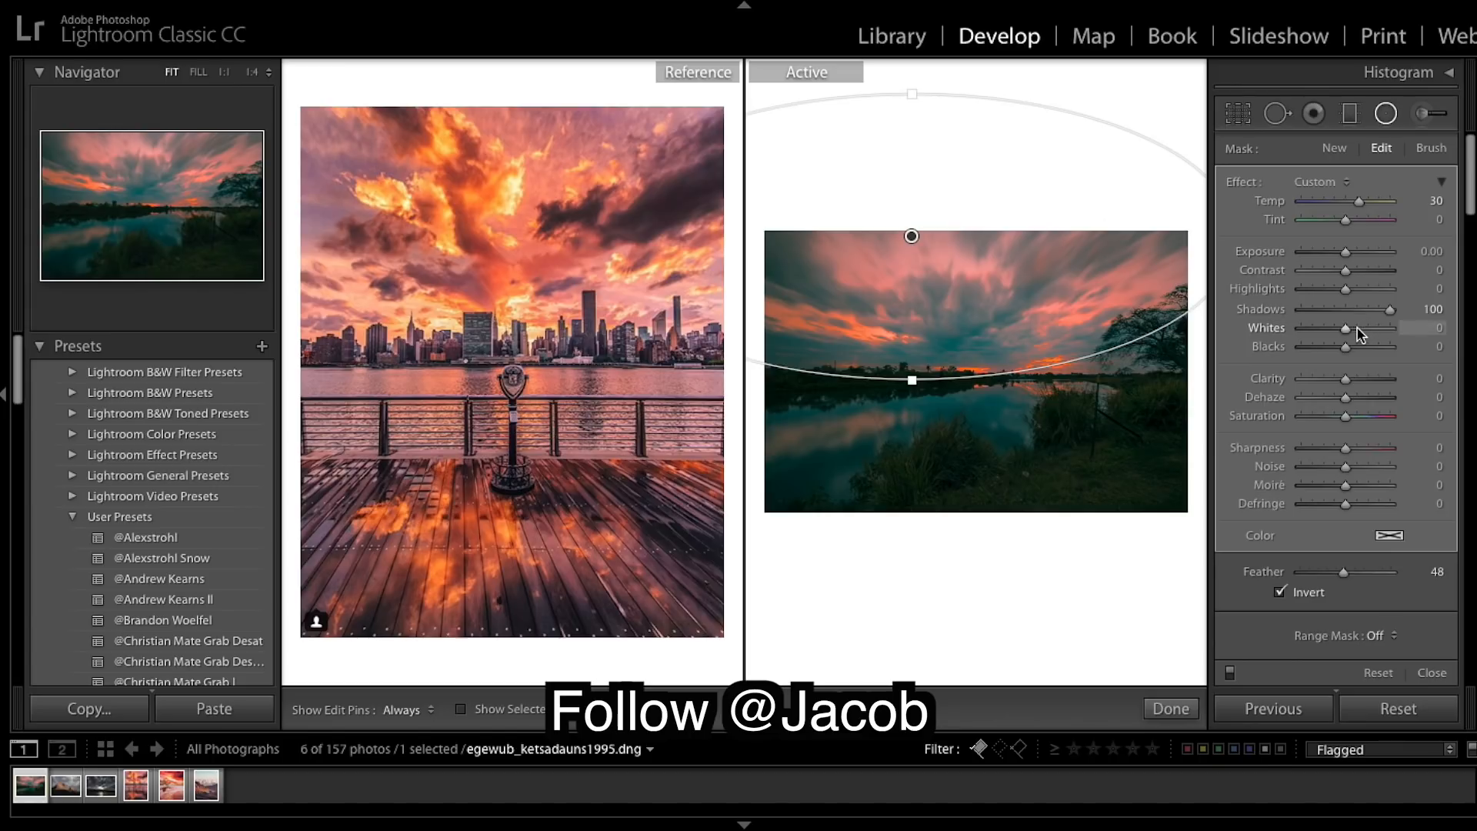
pyautogui.moveTo(1345, 329); pyautogui.dragTo(1453, 330)
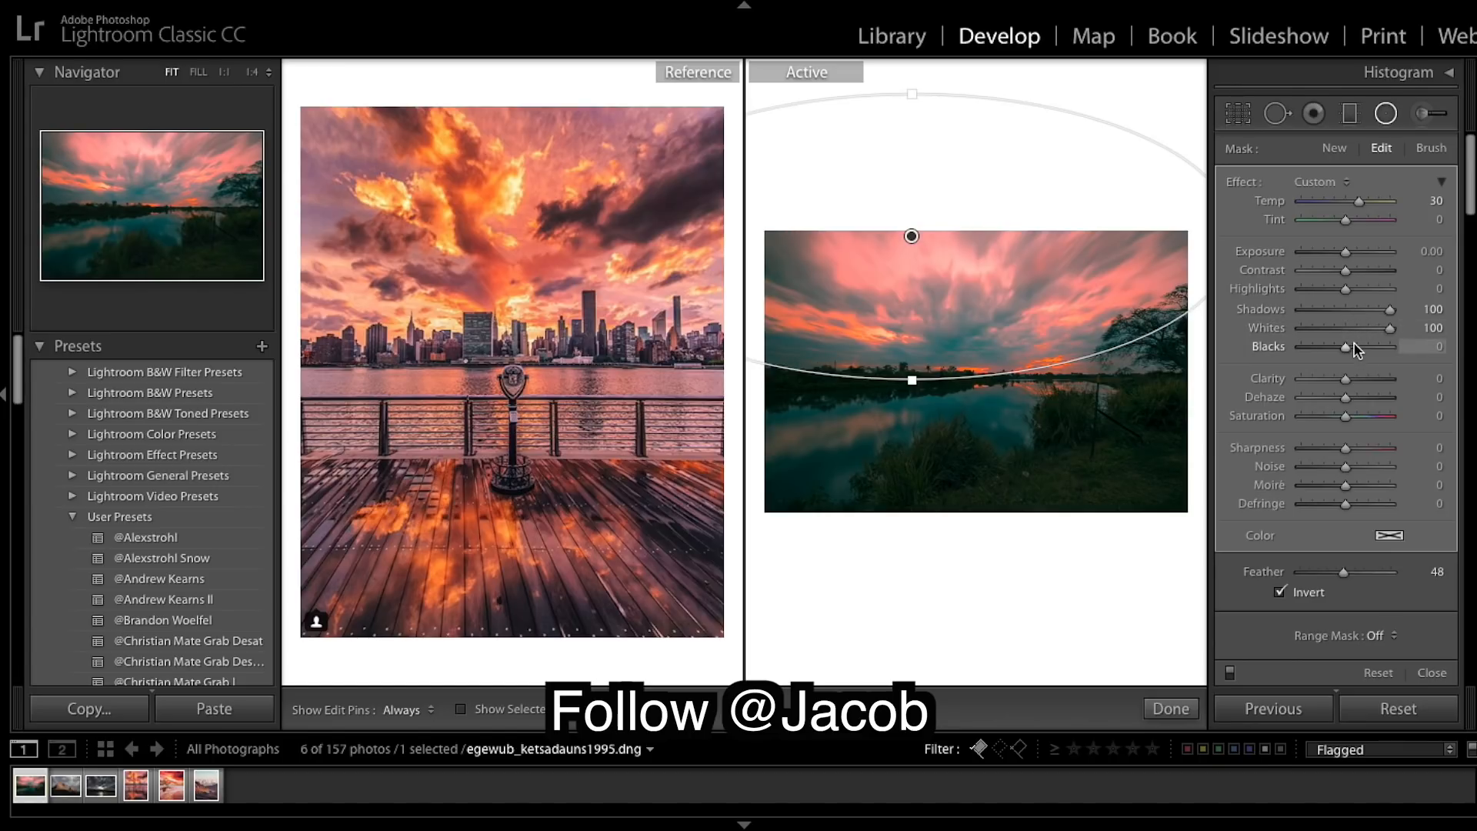
pyautogui.moveTo(1350, 351)
pyautogui.mouseDown()
pyautogui.moveTo(1334, 357)
pyautogui.moveTo(1333, 342)
pyautogui.mouseUp()
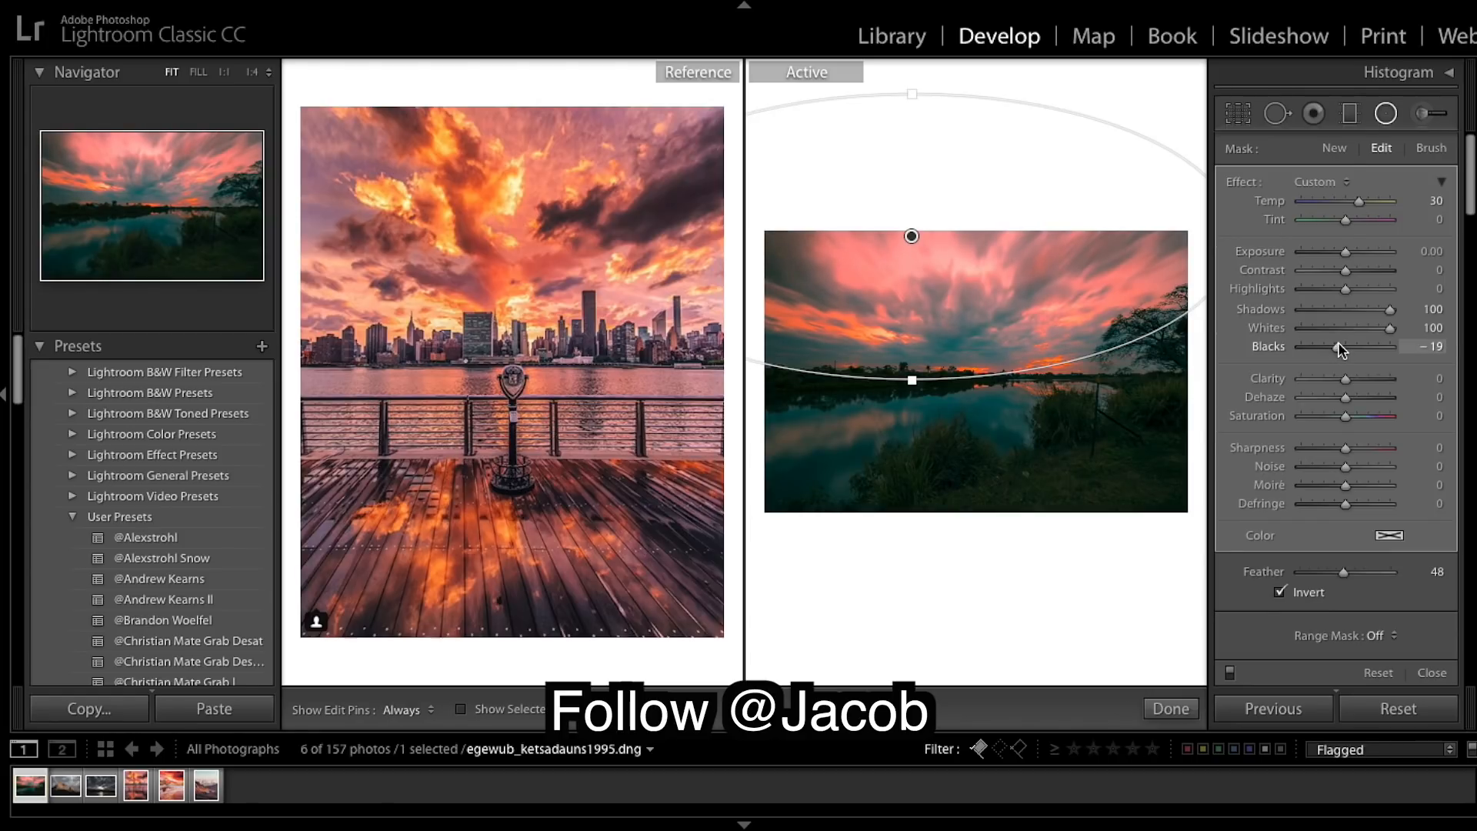
pyautogui.moveTo(1345, 379); pyautogui.dragTo(1415, 380)
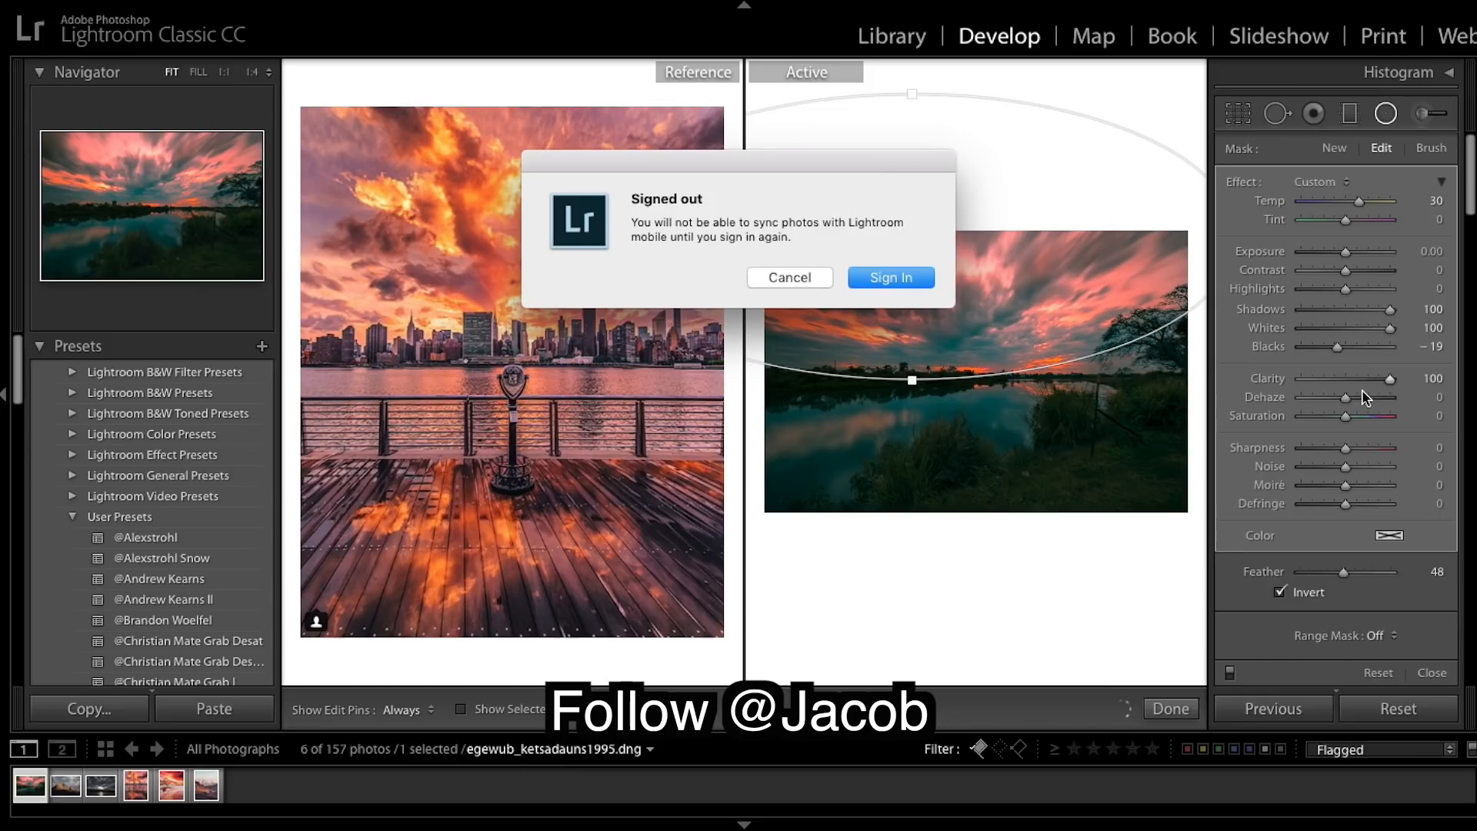
pyautogui.click(794, 279)
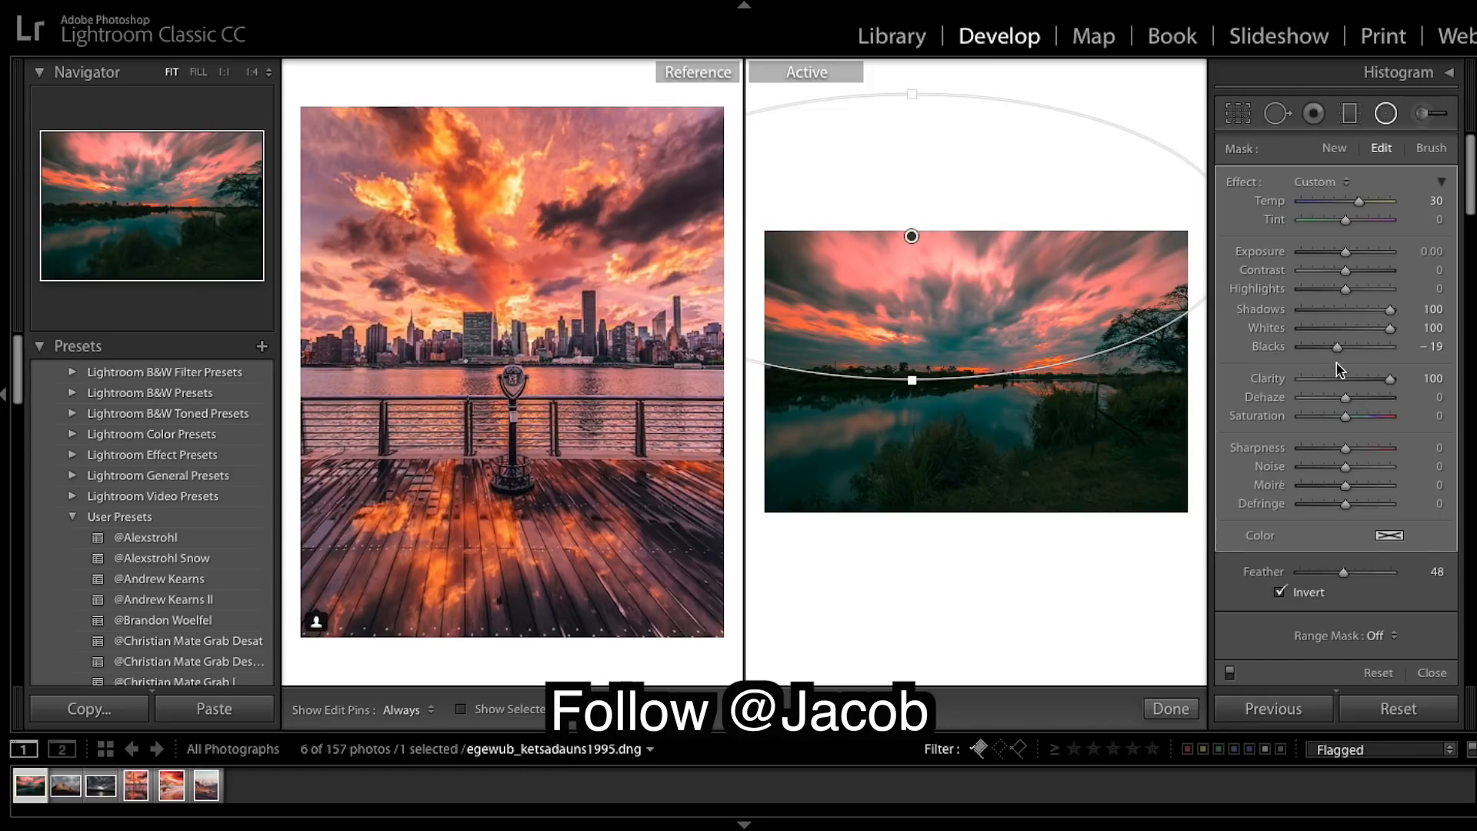
pyautogui.scroll(-1, 1376, 360)
pyautogui.scroll(-1, 1373, 354)
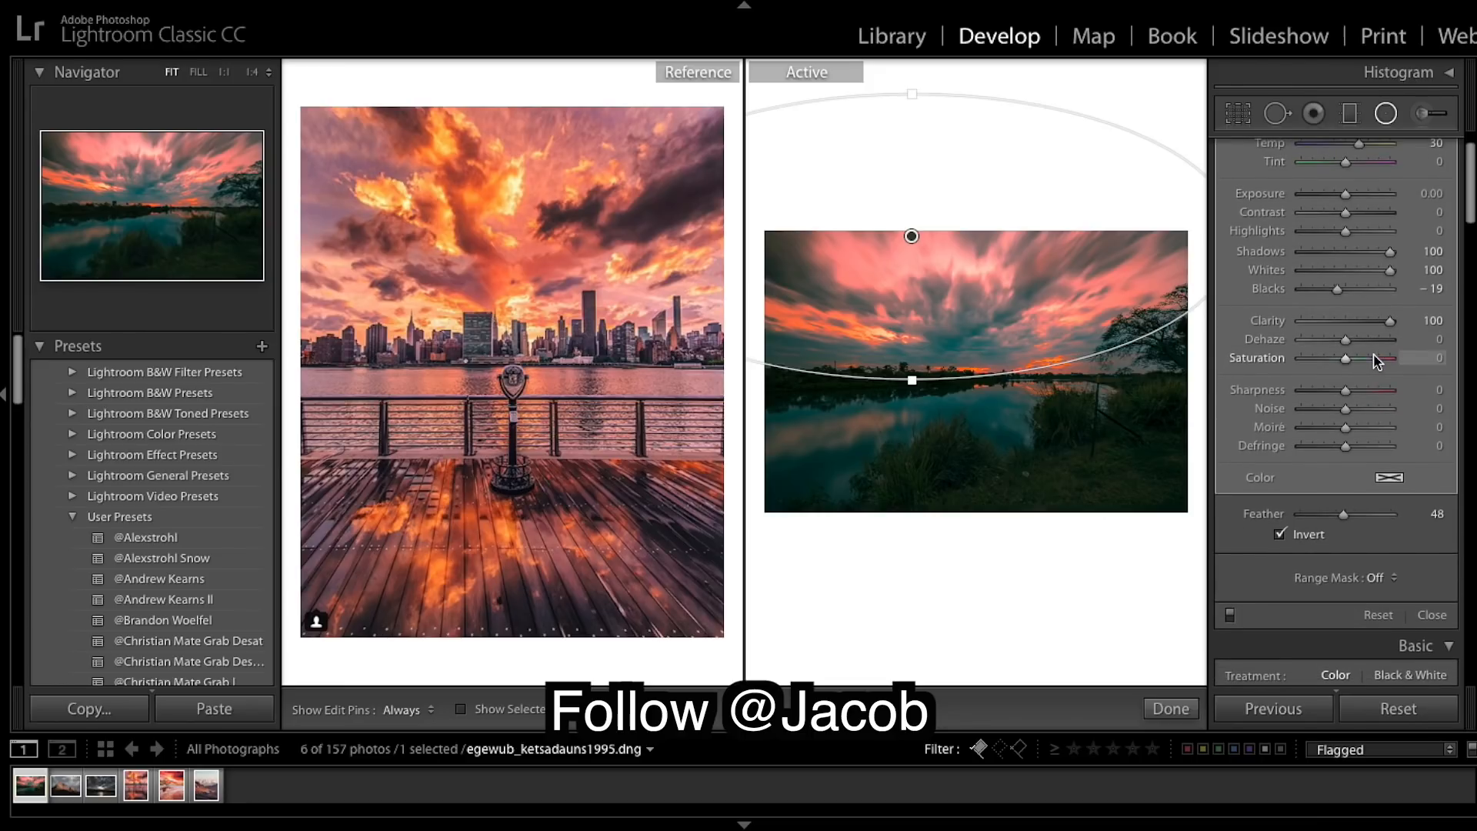
# Close the first sky filter and add a second wide Radial Filter centred in the river photo's sky, reaching down to the horizon.
pyautogui.click(1386, 115)
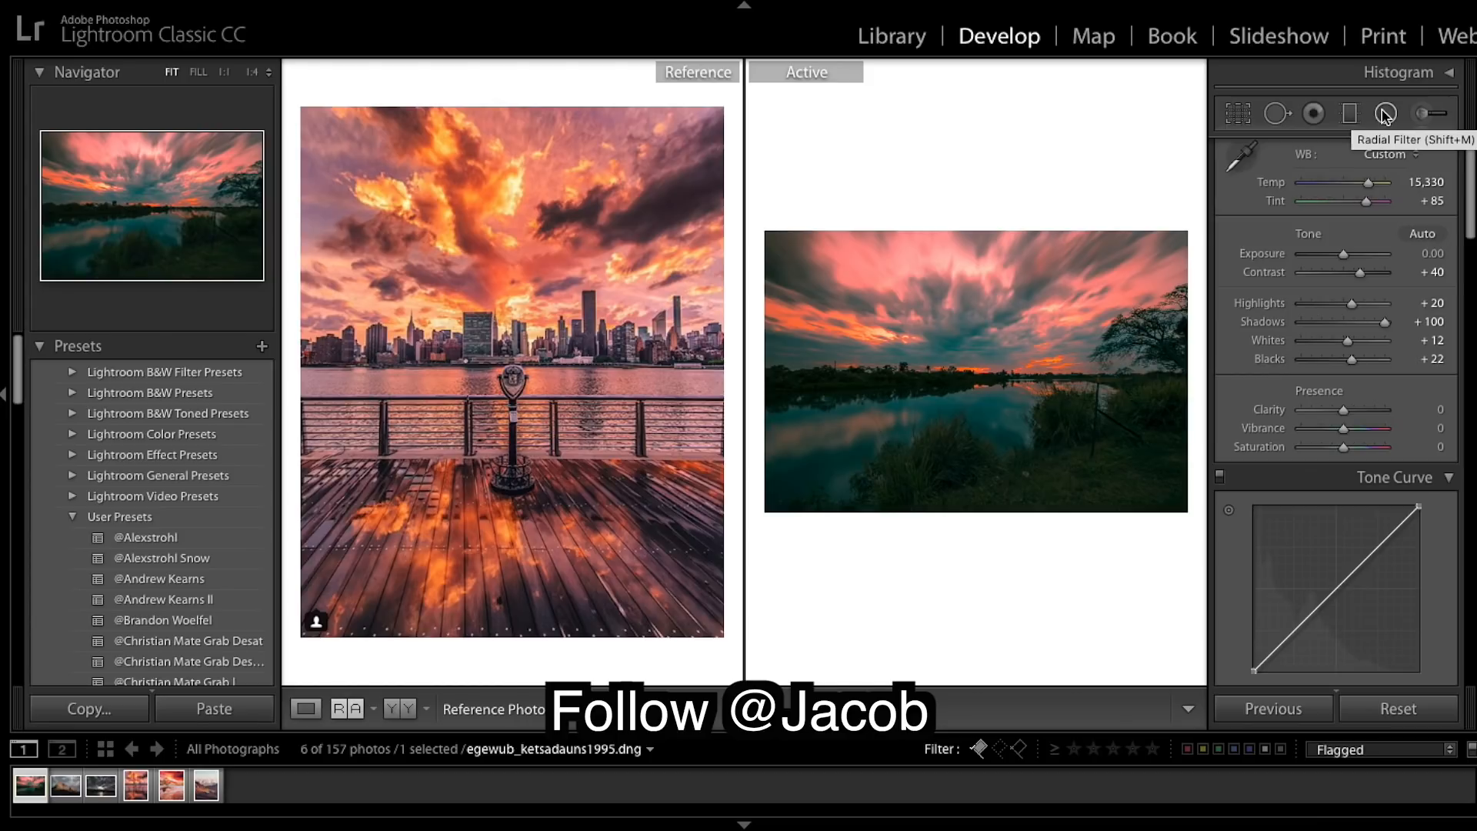
pyautogui.click(1386, 116)
pyautogui.moveTo(918, 267); pyautogui.dragTo(1198, 367)
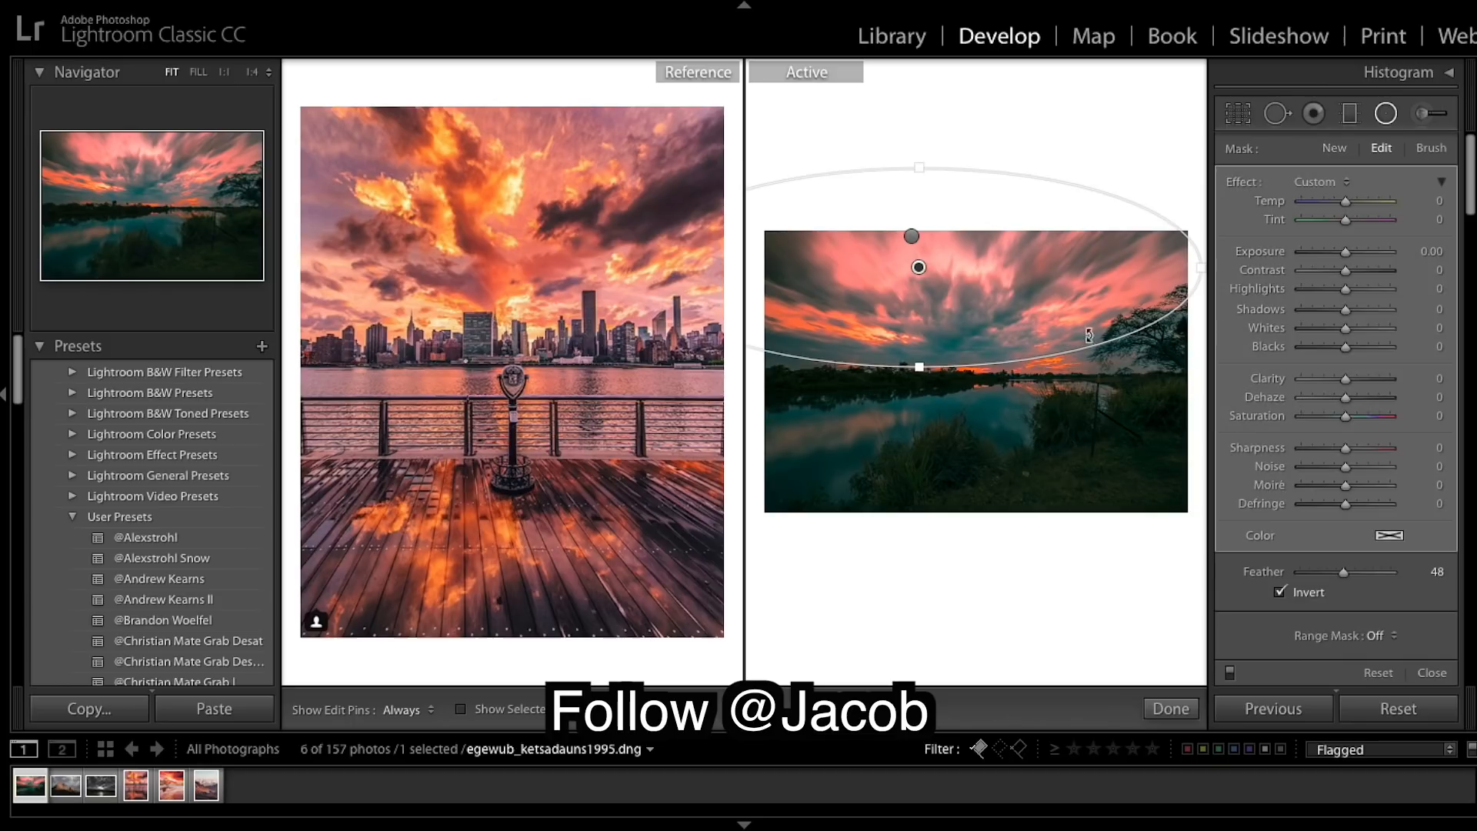
pyautogui.moveTo(918, 267); pyautogui.dragTo(958, 275)
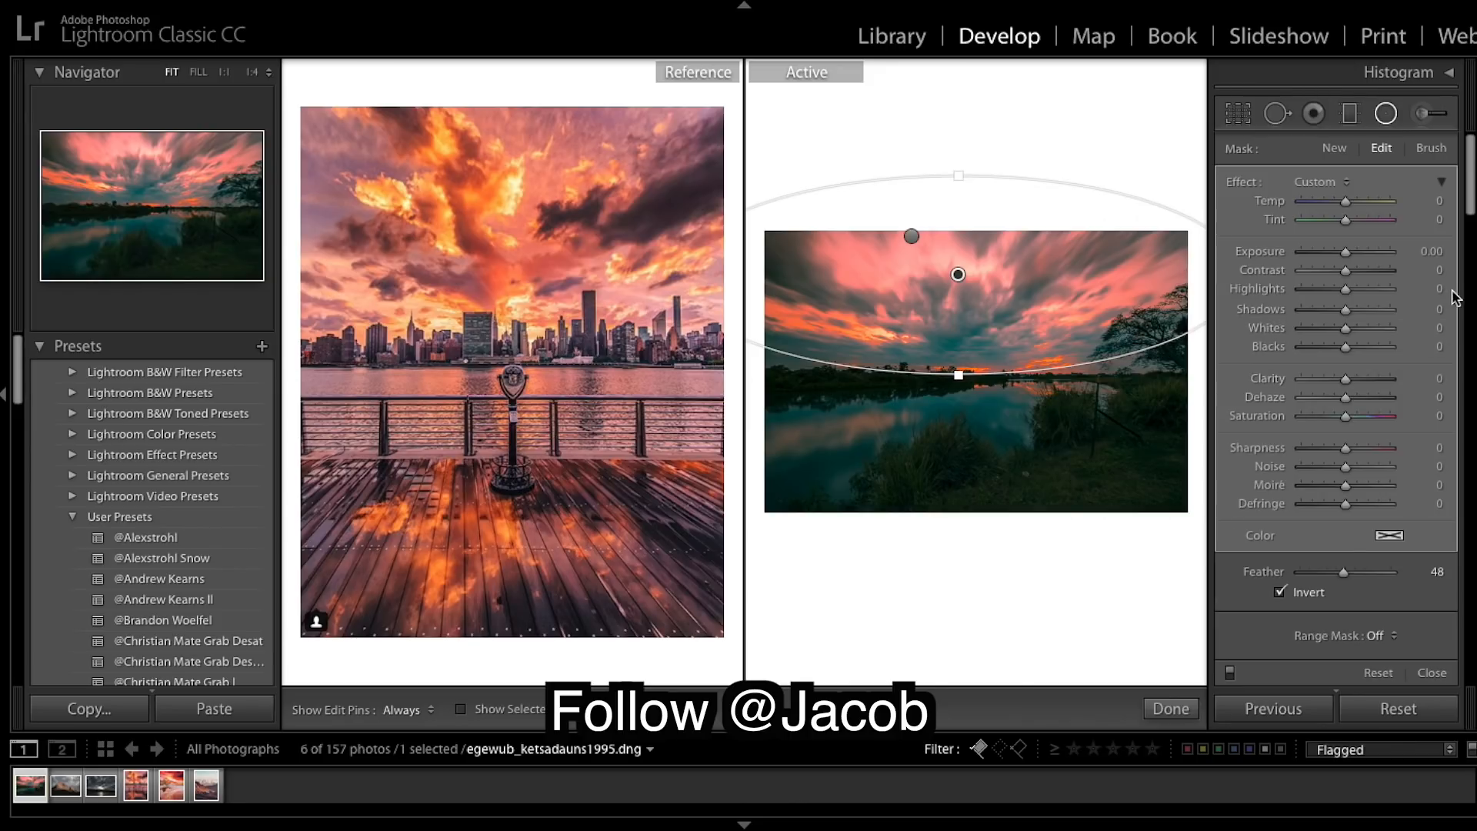
# Set the second sky filter's Tint to 17 and Sharpness to 100, shift it slightly towards the horizon, and finish editing it.
pyautogui.moveTo(1344, 221); pyautogui.dragTo(1354, 231)
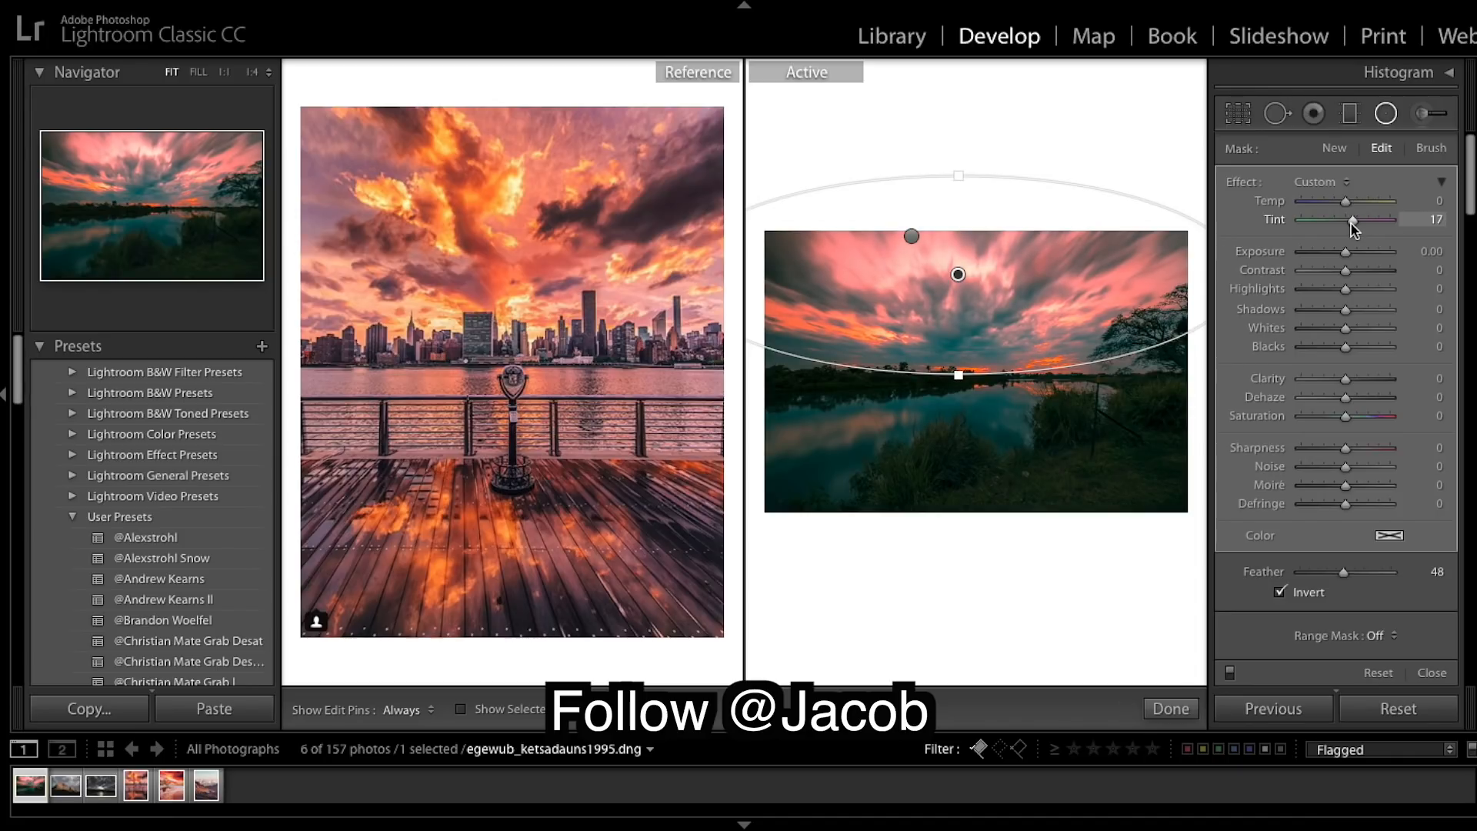
pyautogui.moveTo(959, 277)
pyautogui.moveTo(959, 277); pyautogui.dragTo(963, 280)
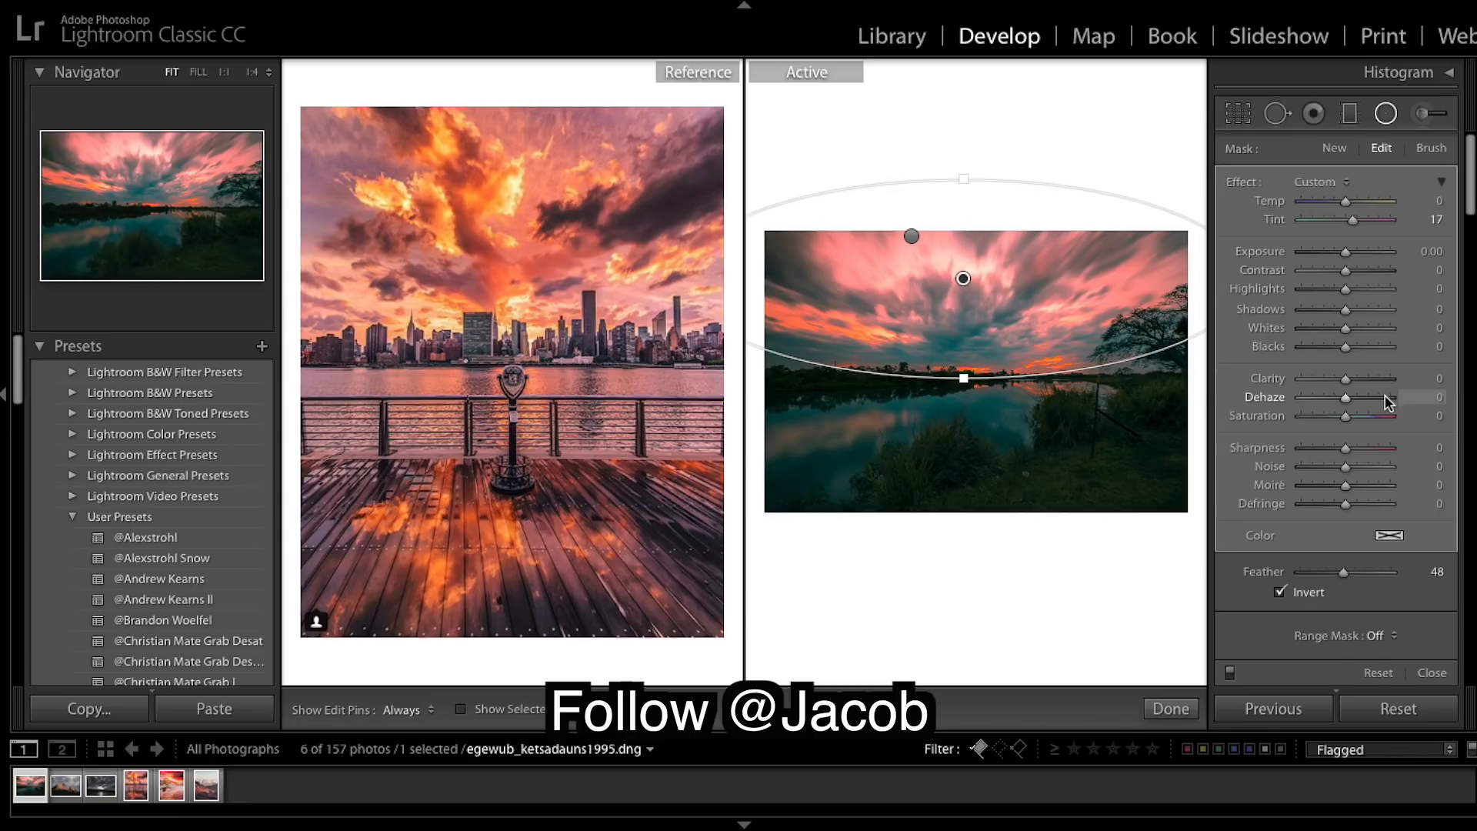
pyautogui.moveTo(1385, 454); pyautogui.dragTo(1459, 457)
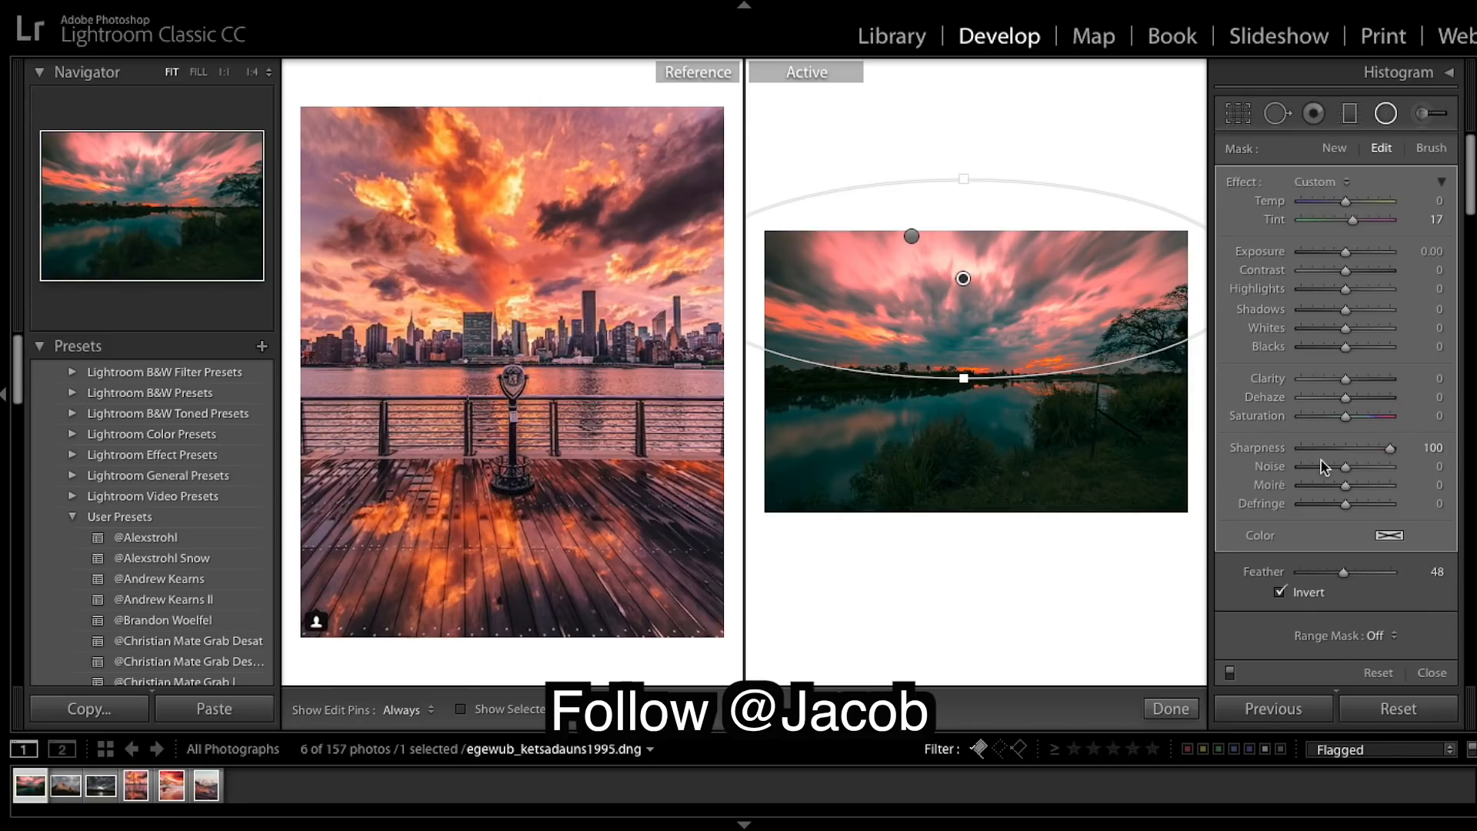
pyautogui.moveTo(964, 282); pyautogui.dragTo(975, 283)
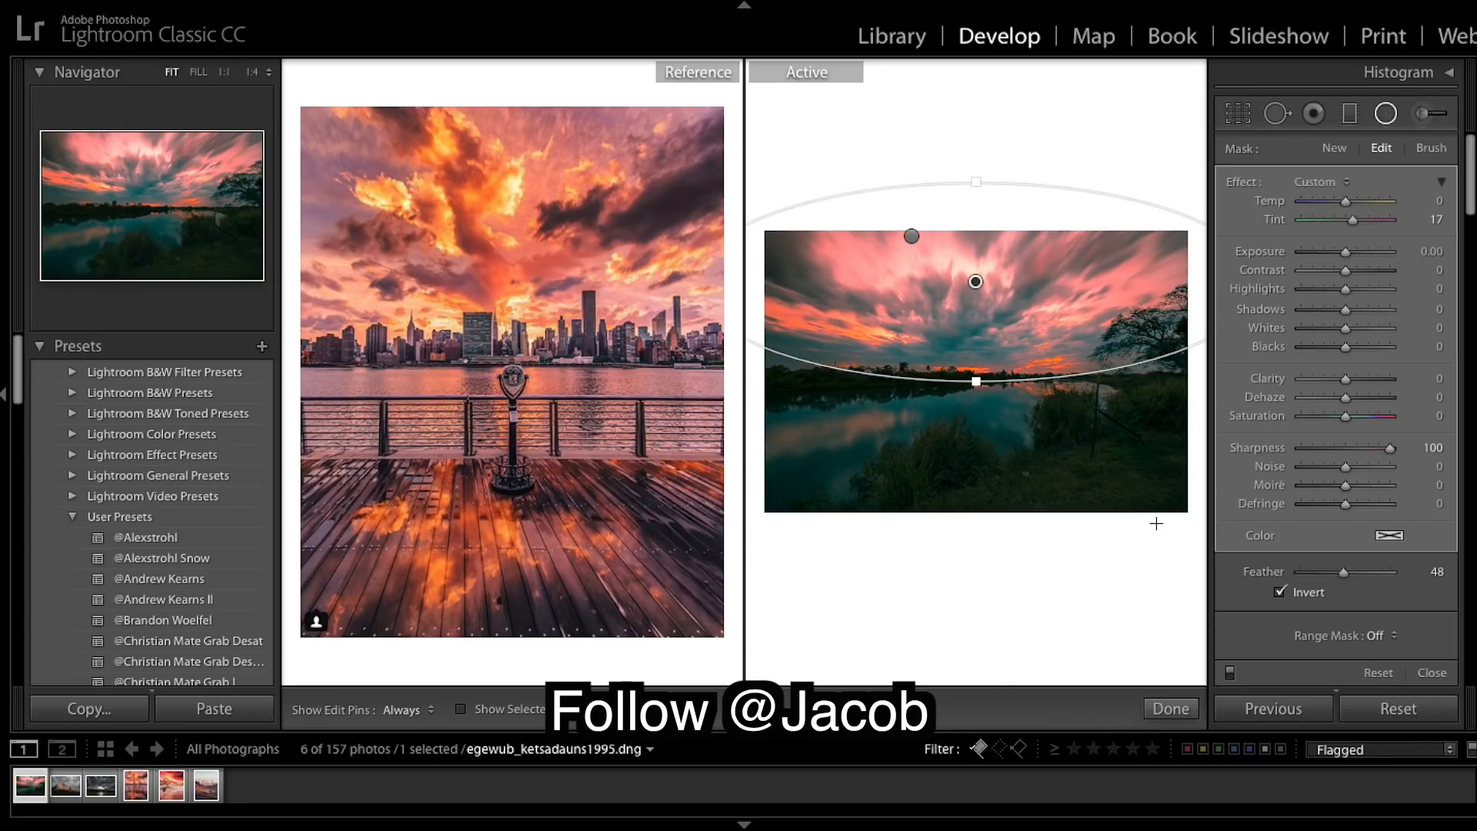
pyautogui.click(1185, 706)
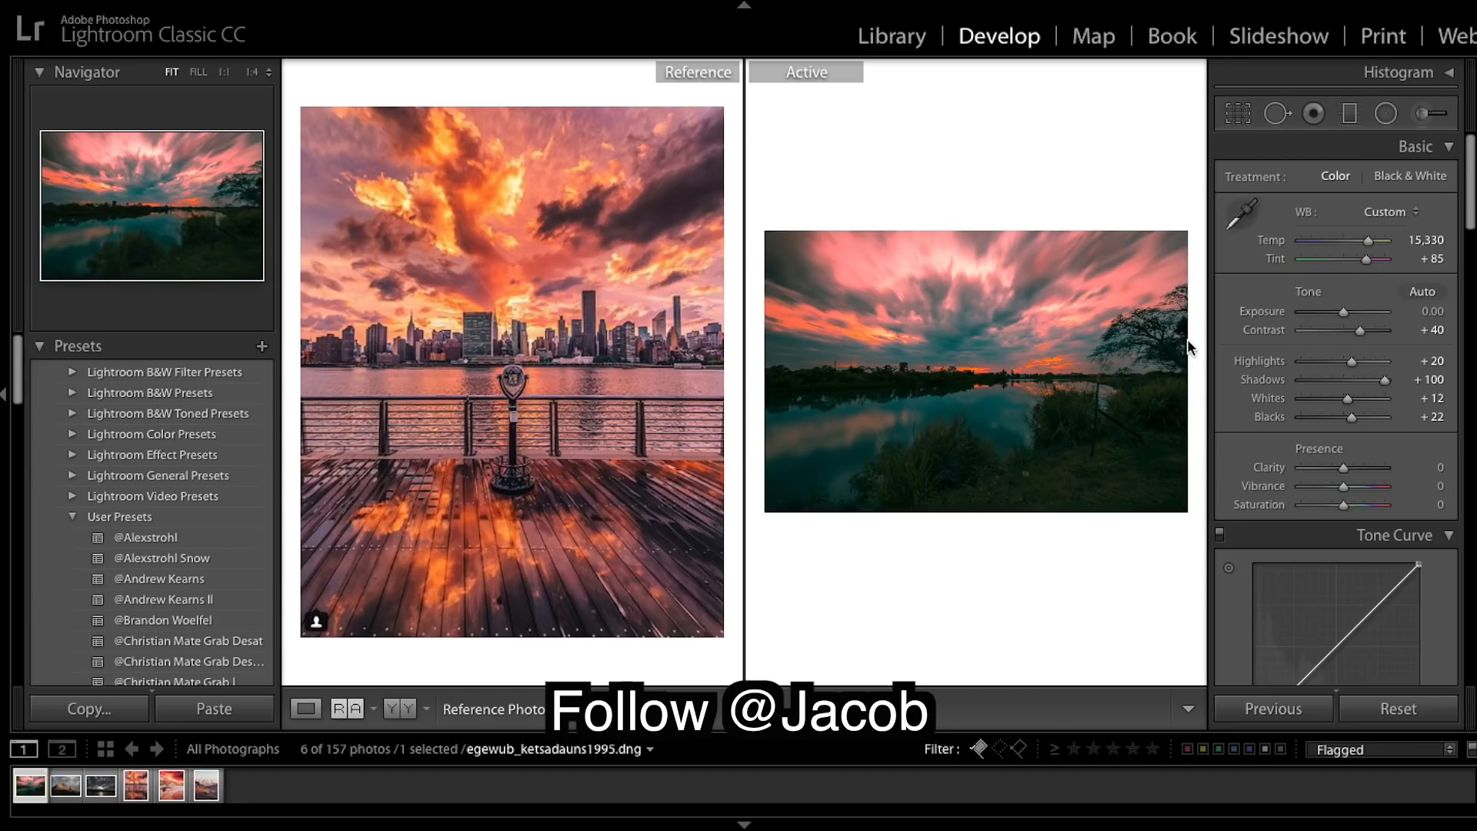
# Add a wide, flat Radial Filter over the water and grassy foreground, spanning from the horizon to near the photo's lower edge.
pyautogui.click(1385, 113)
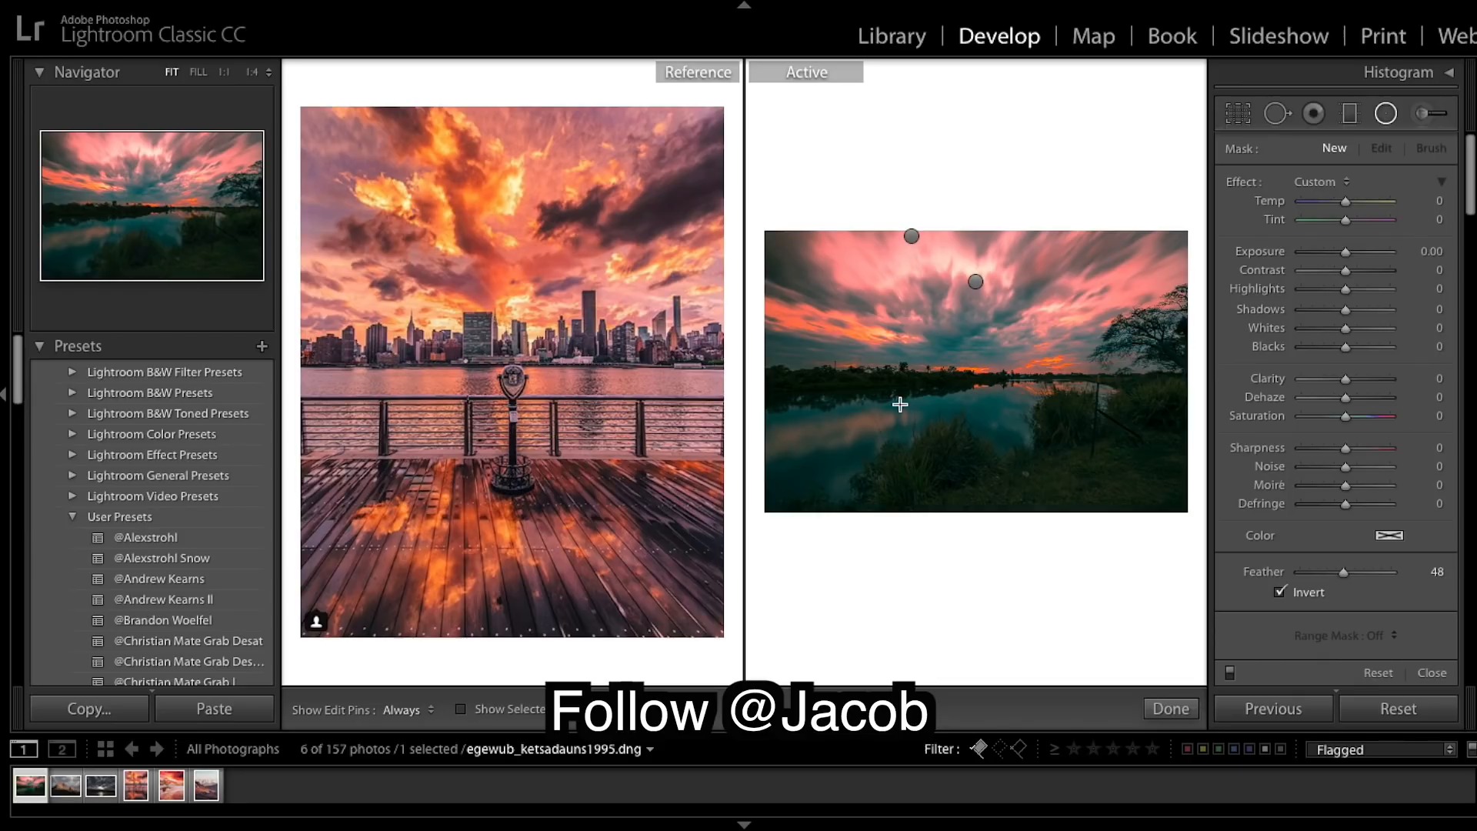
pyautogui.moveTo(933, 409); pyautogui.dragTo(1199, 466)
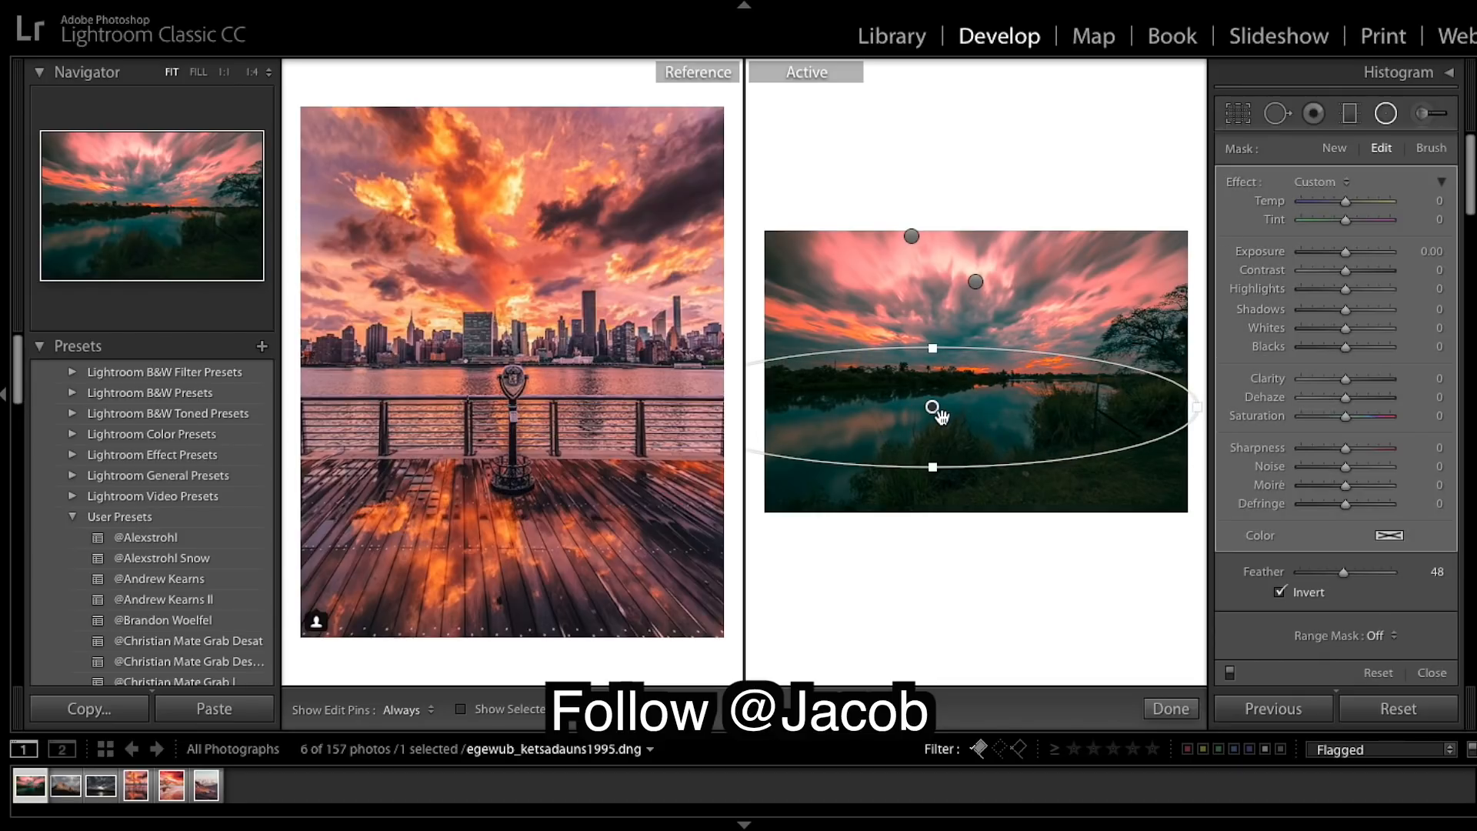
pyautogui.moveTo(953, 493); pyautogui.dragTo(954, 500)
pyautogui.moveTo(950, 427); pyautogui.dragTo(950, 431)
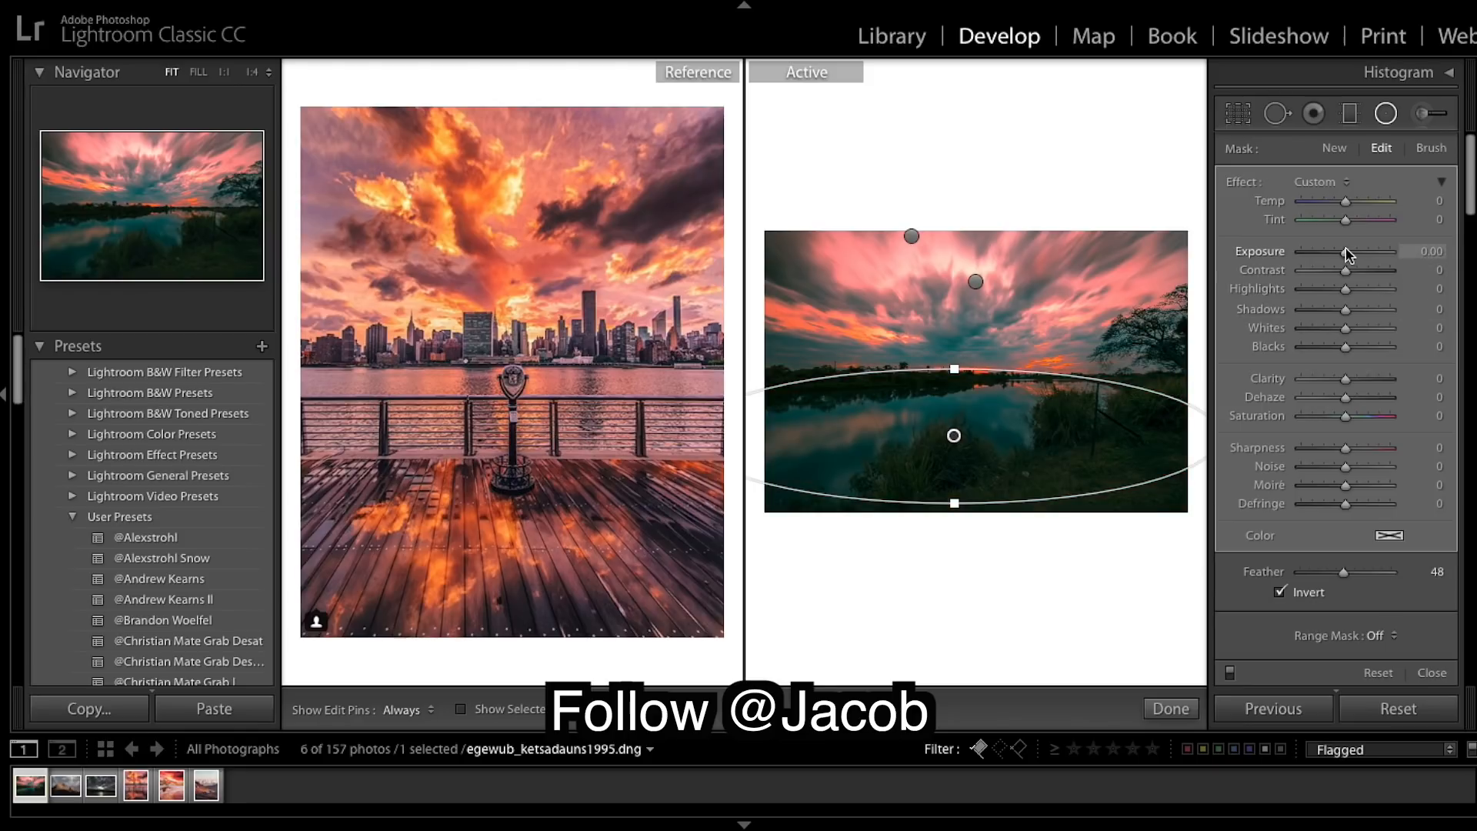
# Set the foreground filter's Exposure to 0.26, Contrast to 14, Highlights to 100 and Whites to 48.
pyautogui.moveTo(1346, 254); pyautogui.dragTo(1352, 258)
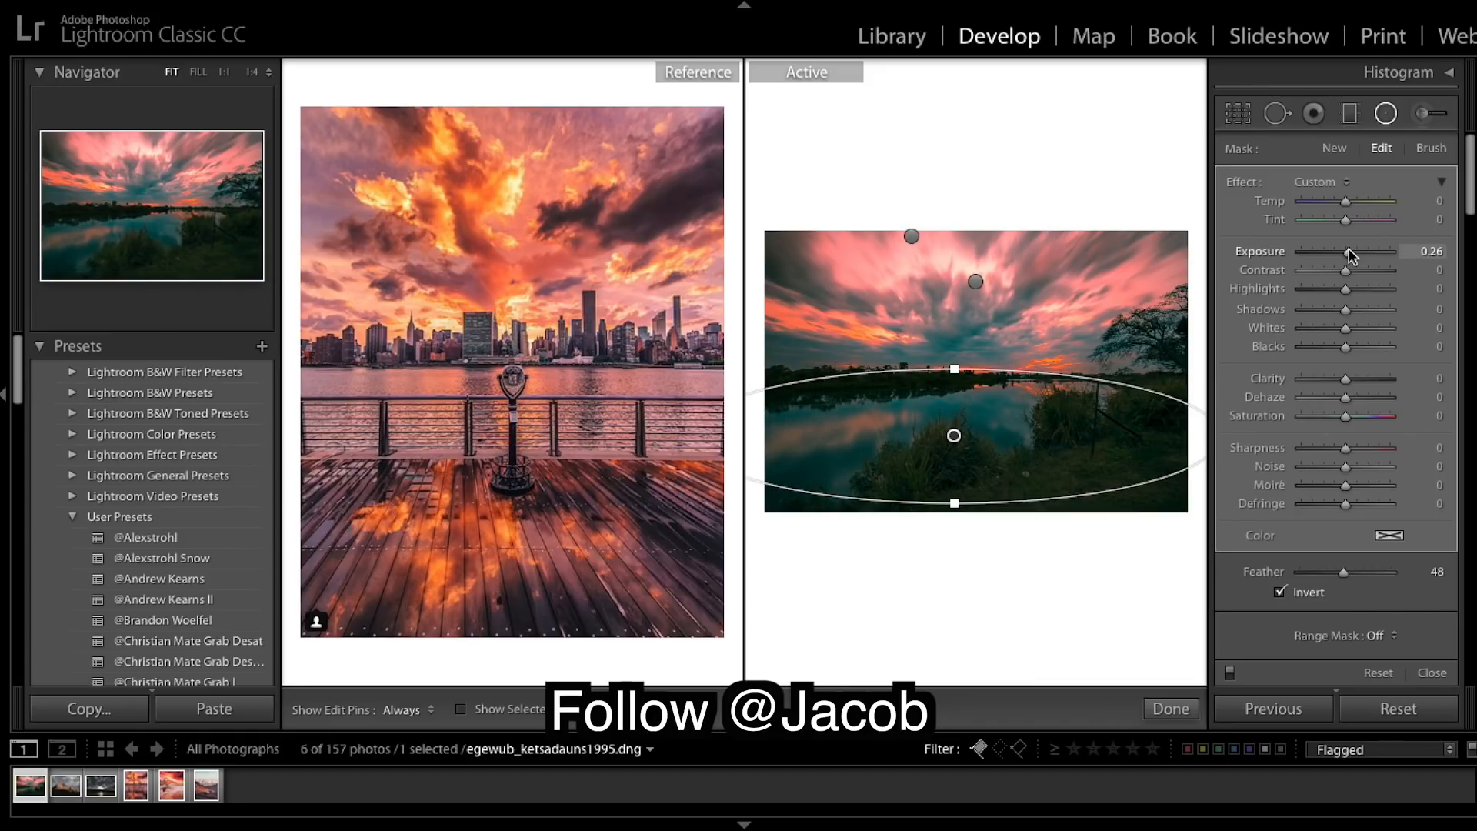
pyautogui.moveTo(1346, 271); pyautogui.dragTo(1352, 272)
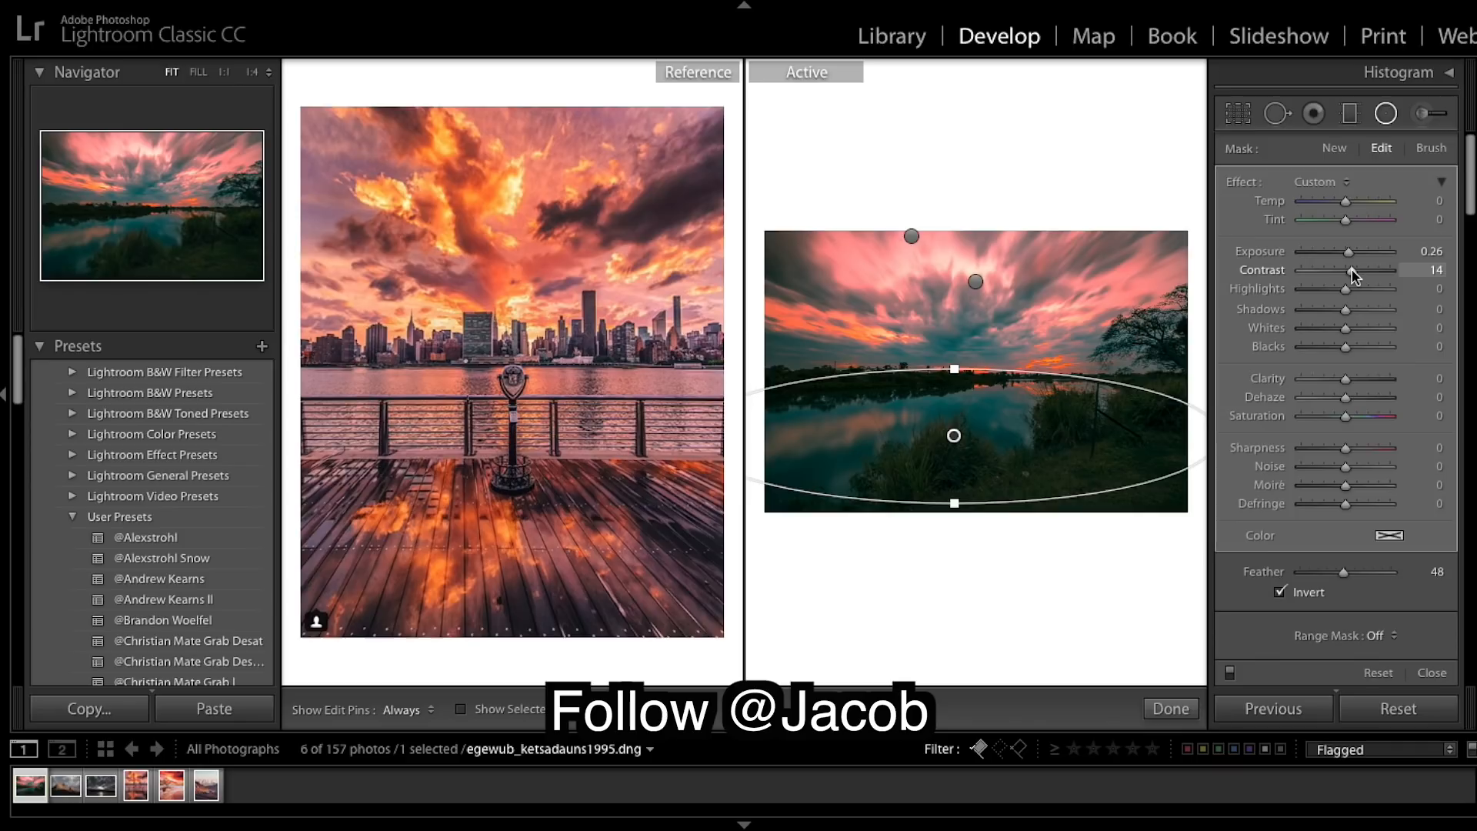
pyautogui.moveTo(1346, 290); pyautogui.dragTo(1422, 293)
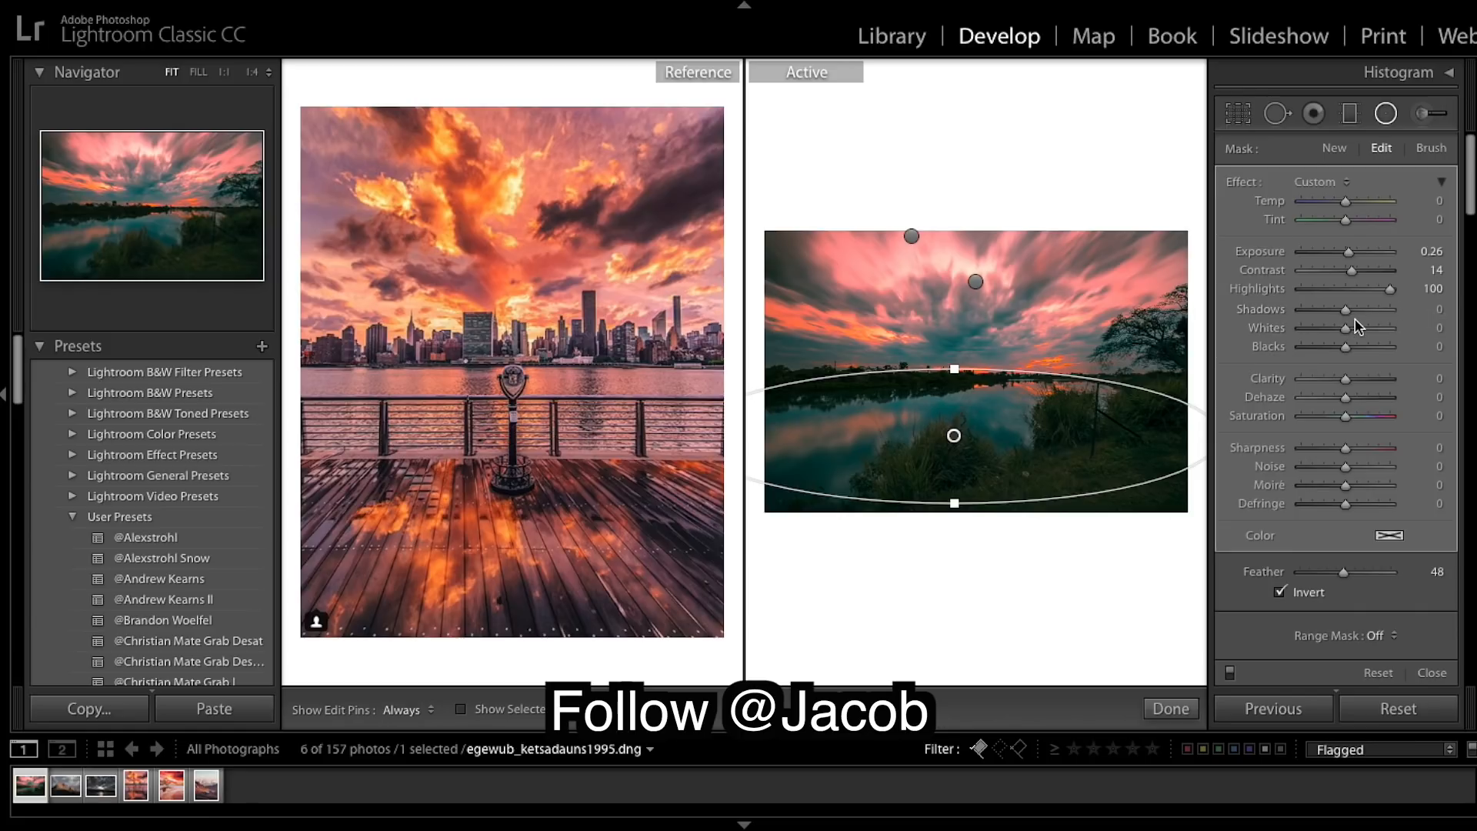
pyautogui.moveTo(1345, 329); pyautogui.dragTo(1365, 341)
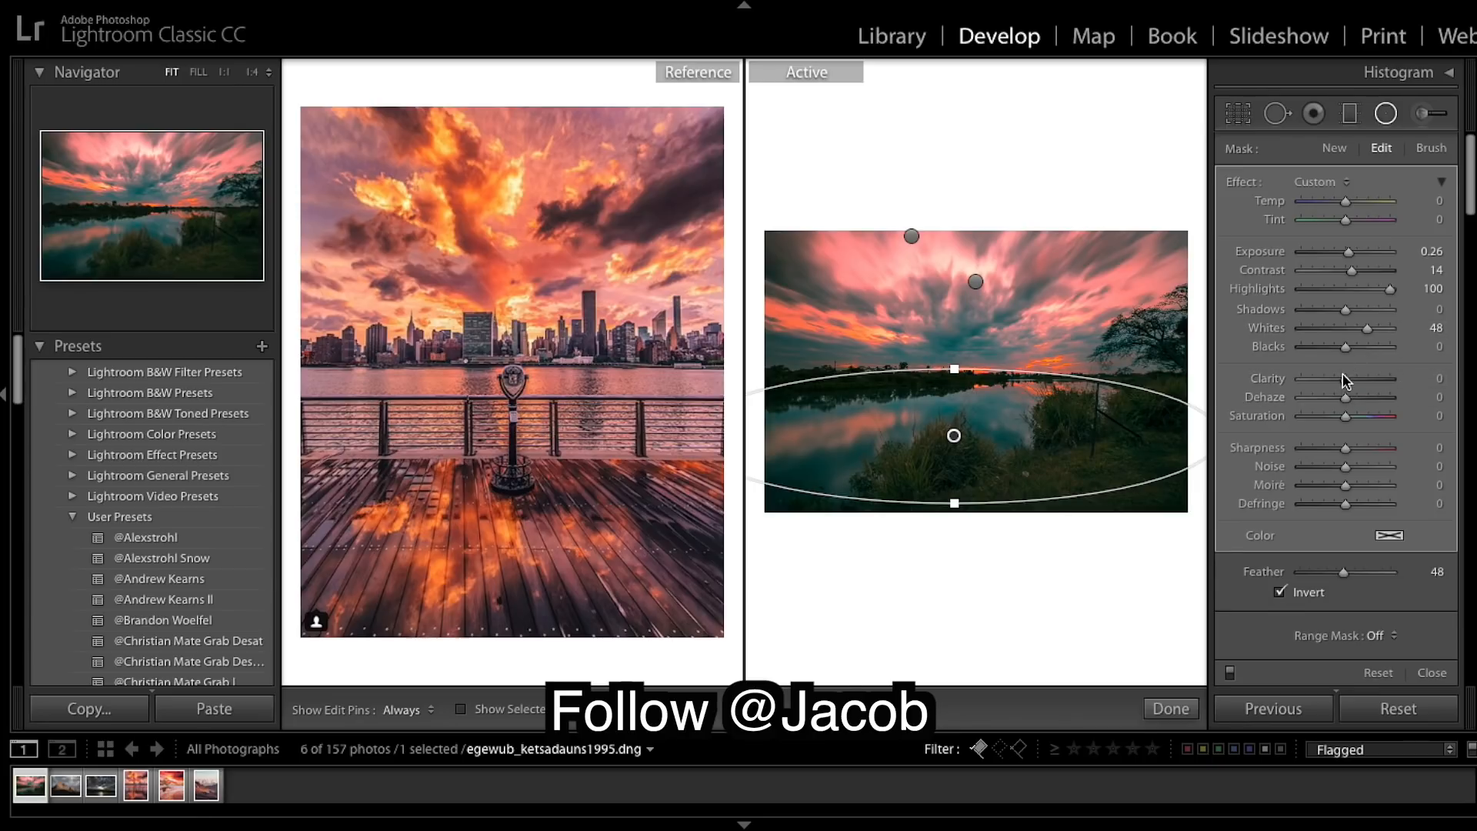
# Set the foreground filter's Clarity to 100 and Saturation to 61, and finish editing it.
pyautogui.moveTo(1345, 378); pyautogui.dragTo(1389, 382)
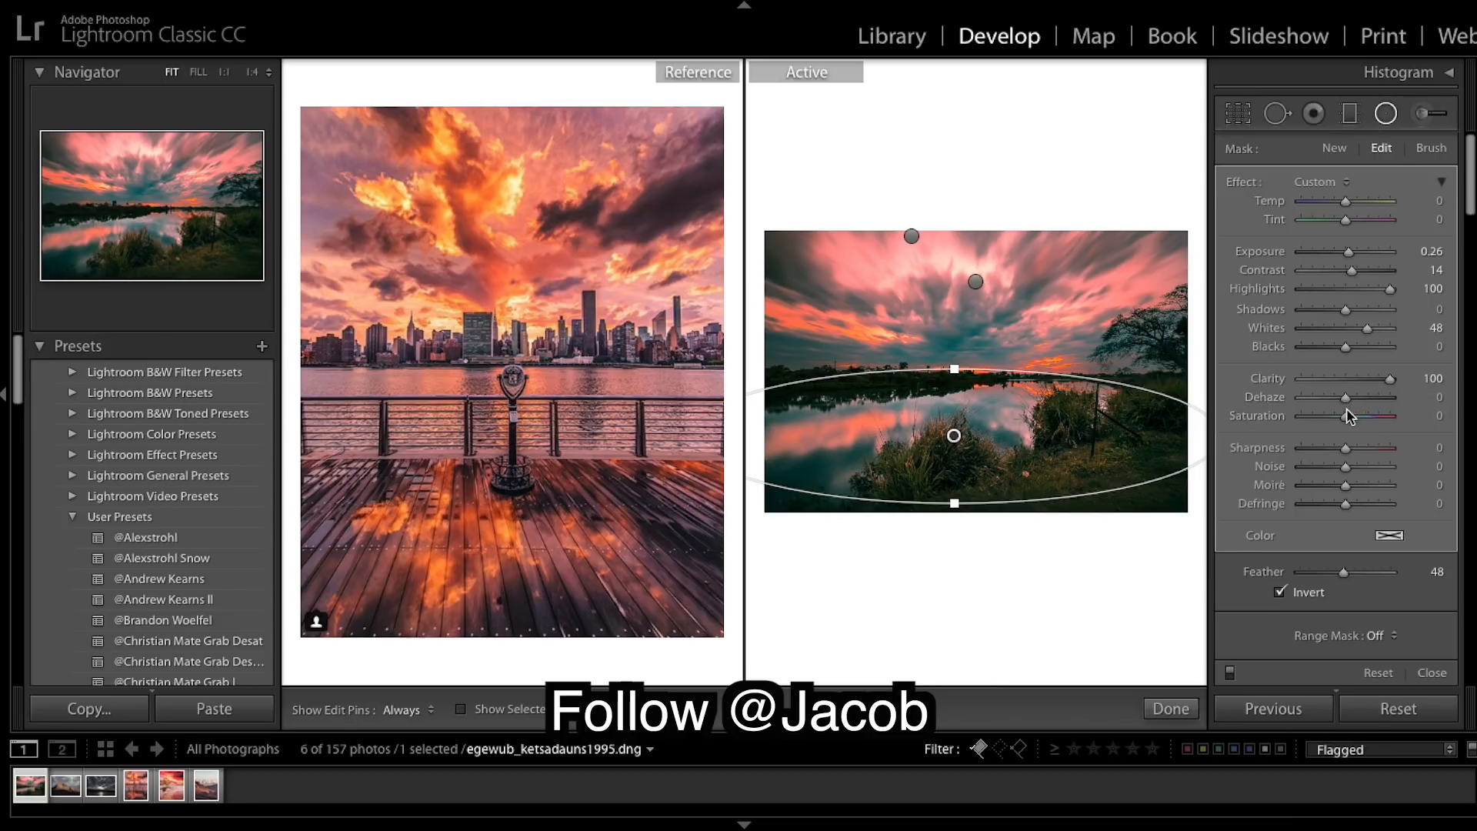
pyautogui.moveTo(1346, 416); pyautogui.dragTo(1372, 417)
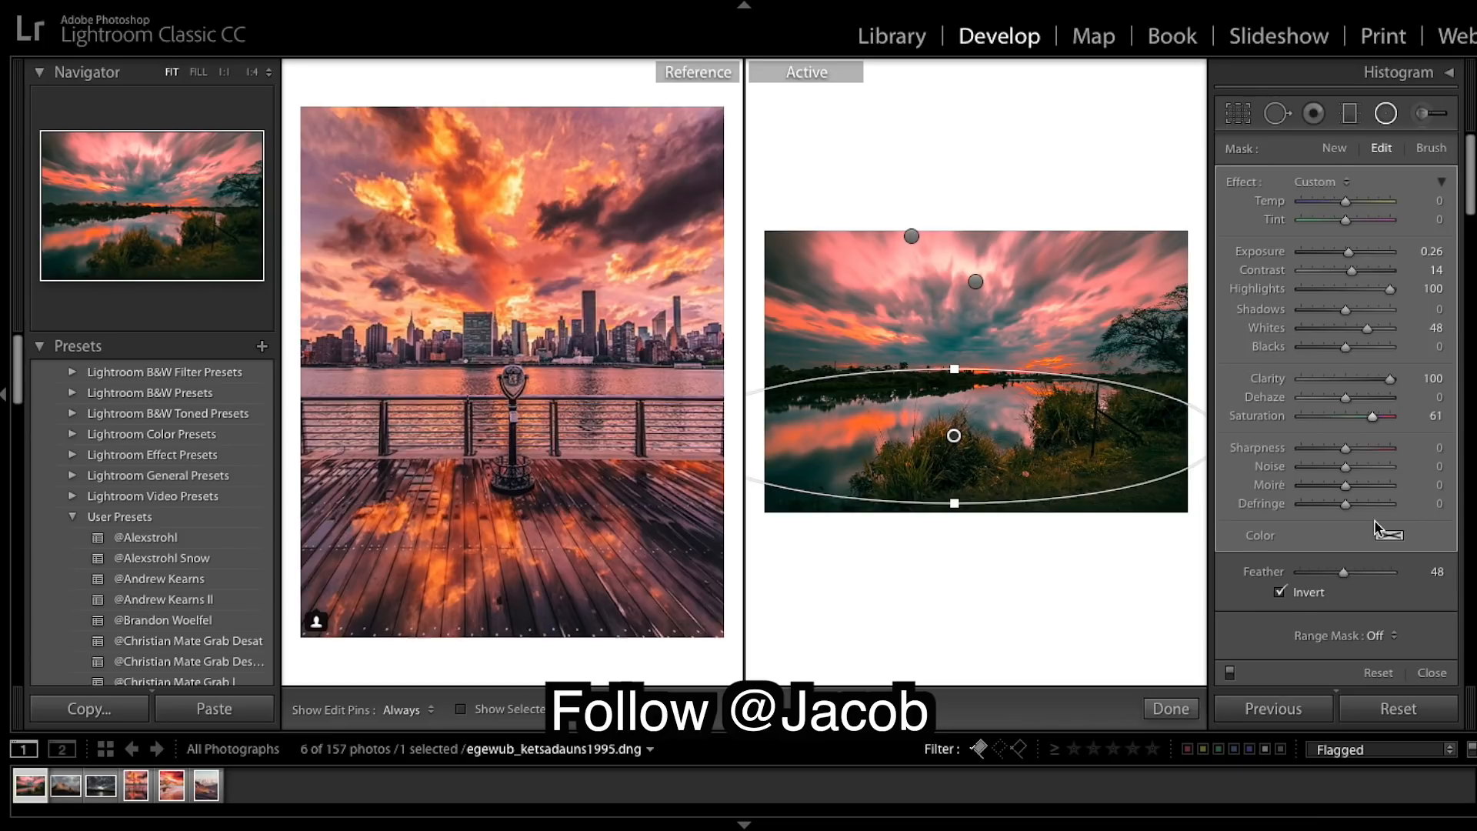
pyautogui.scroll(-1, 1377, 528)
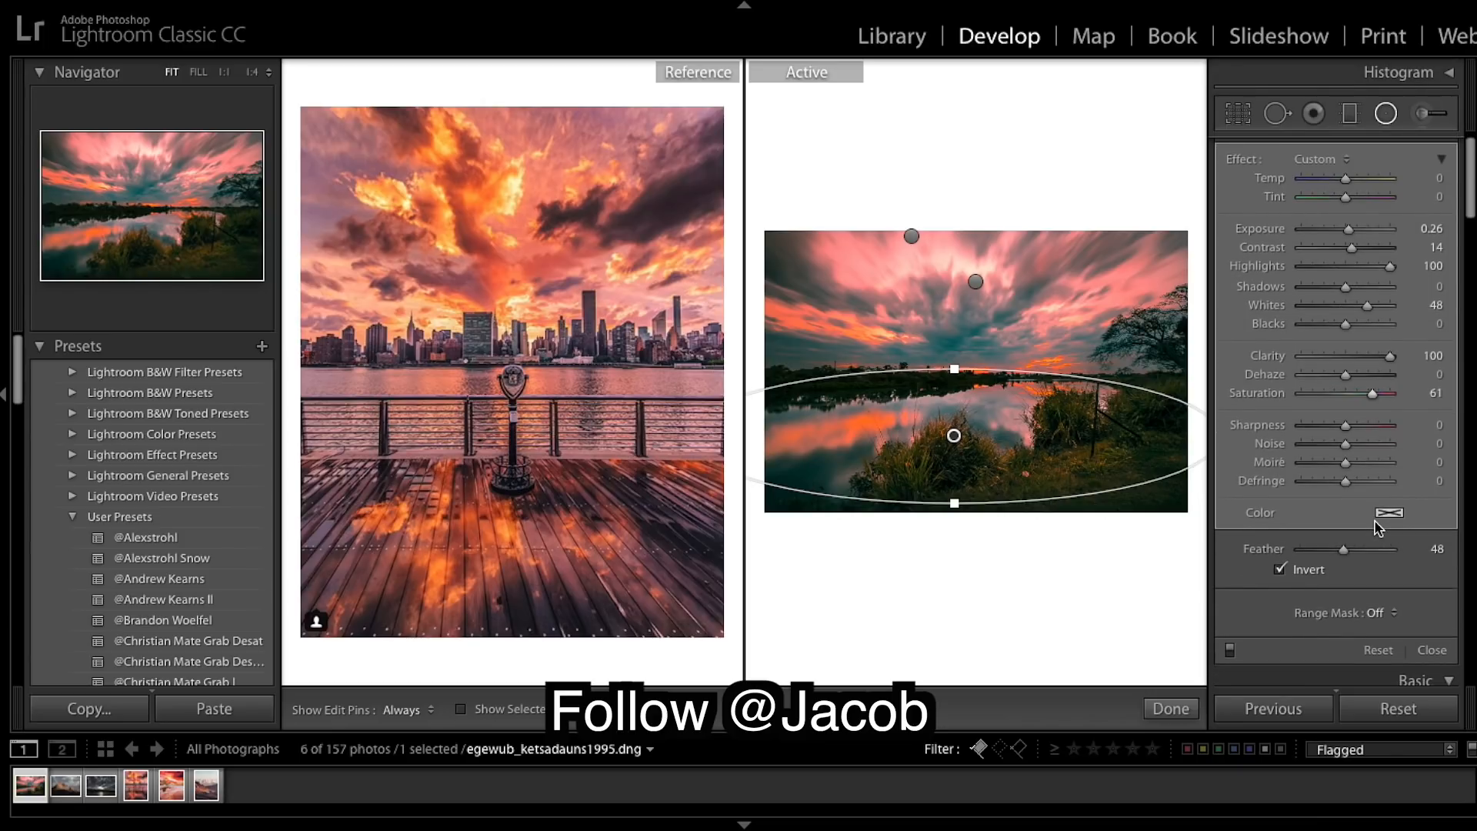
pyautogui.scroll(-2, 1377, 527)
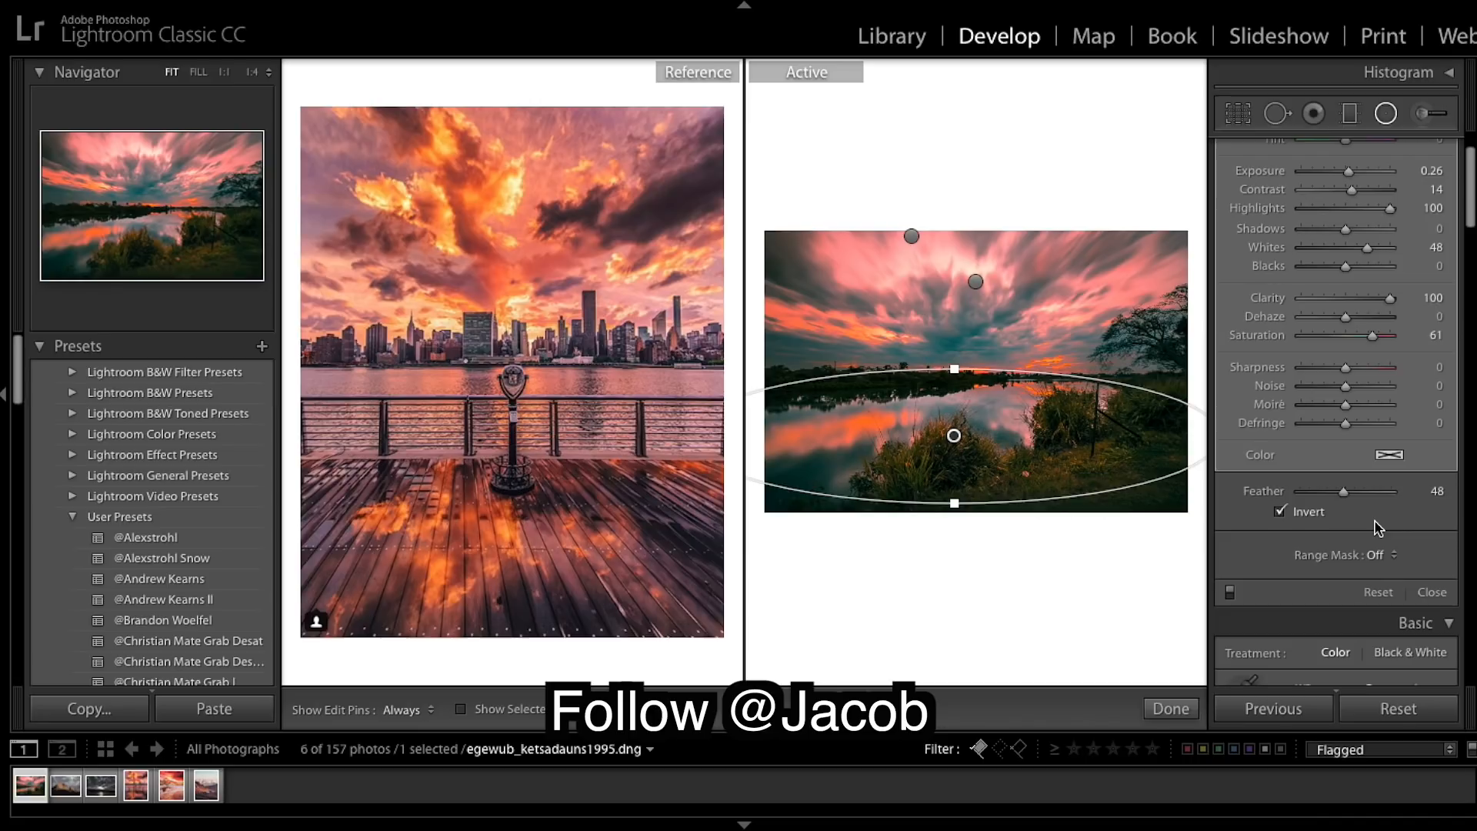
pyautogui.click(1169, 708)
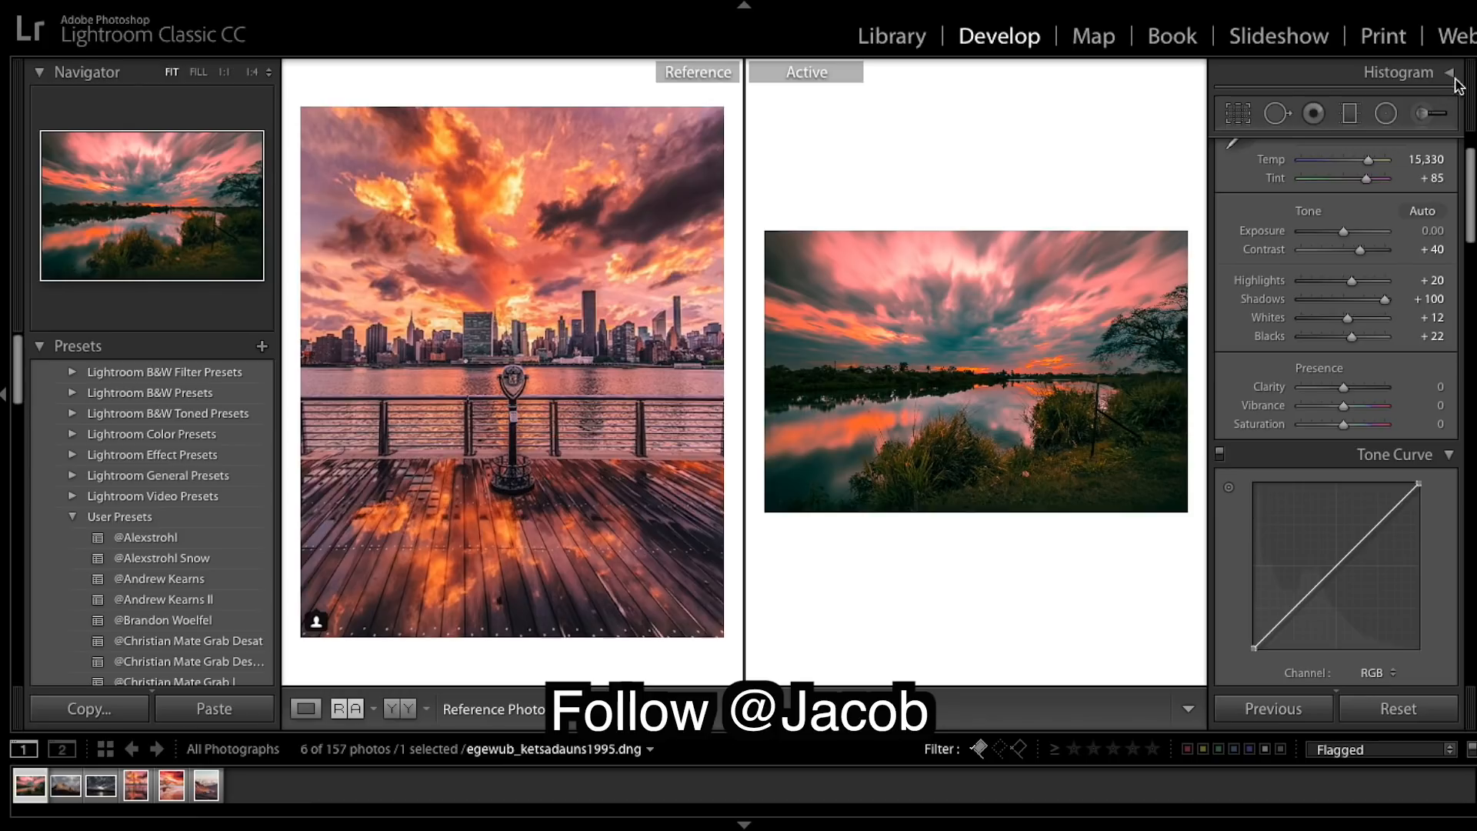
# Paint a new Adjustment Brush mask over the bright clouds in the sky's upper left, with the mask overlay turned off.
pyautogui.click(1428, 115)
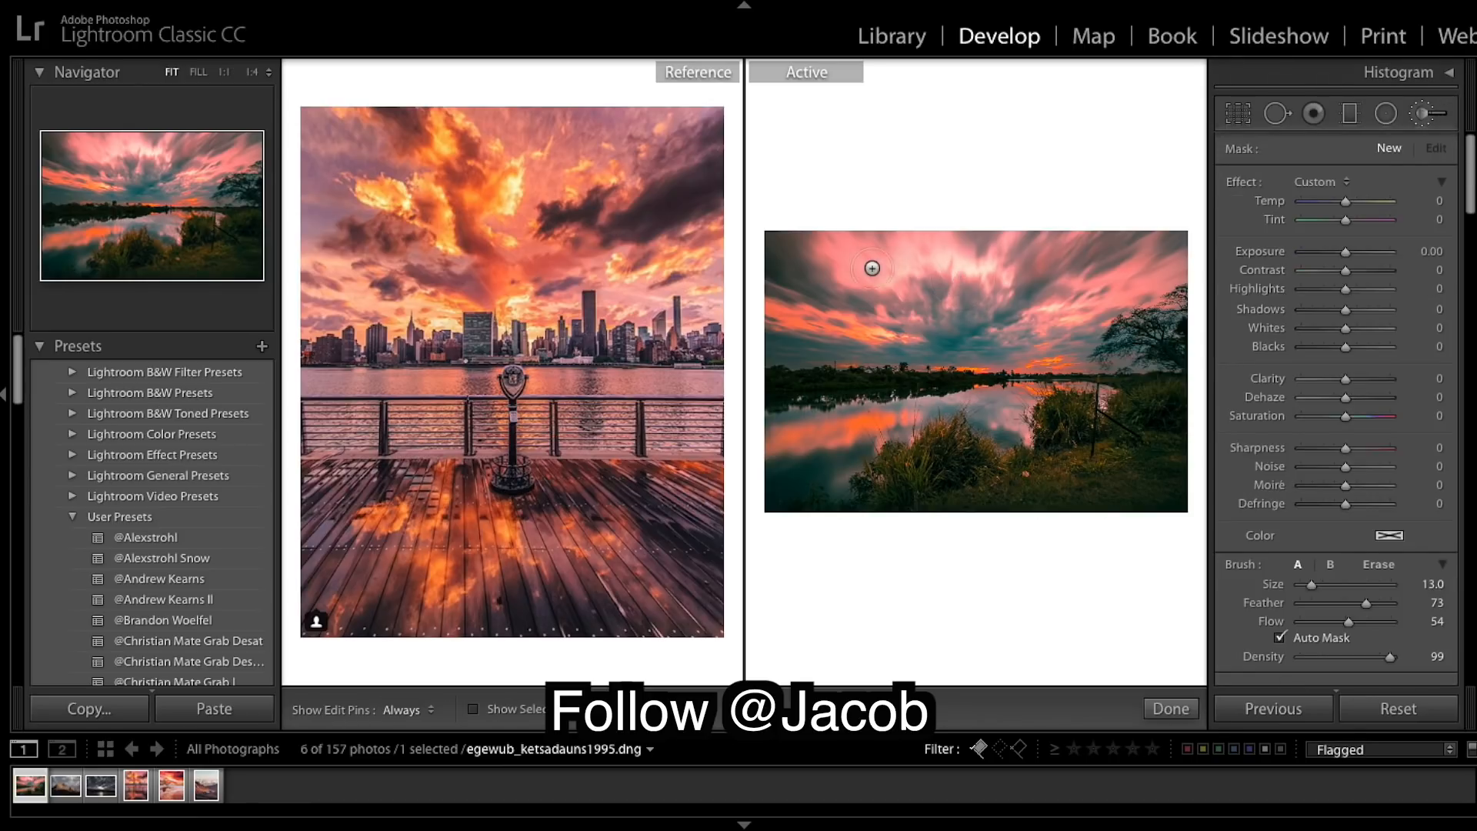
pyautogui.press('h')
pyautogui.moveTo(873, 269)
pyautogui.mouseDown()
pyautogui.moveTo(923, 222)
pyautogui.moveTo(957, 265)
pyautogui.moveTo(869, 277)
pyautogui.mouseUp()
pyautogui.press('h')
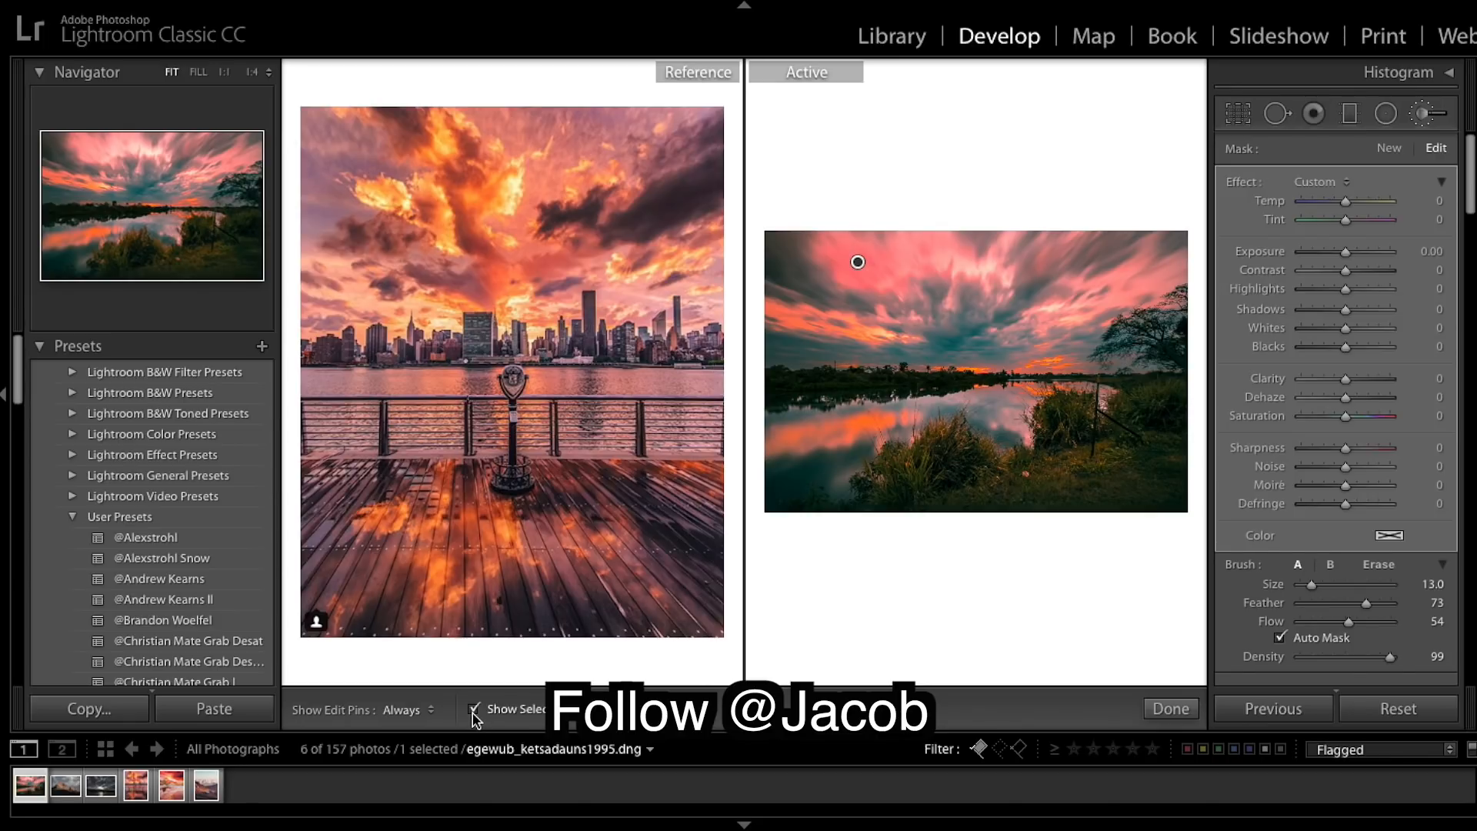
pyautogui.press('h')
pyautogui.click(474, 708)
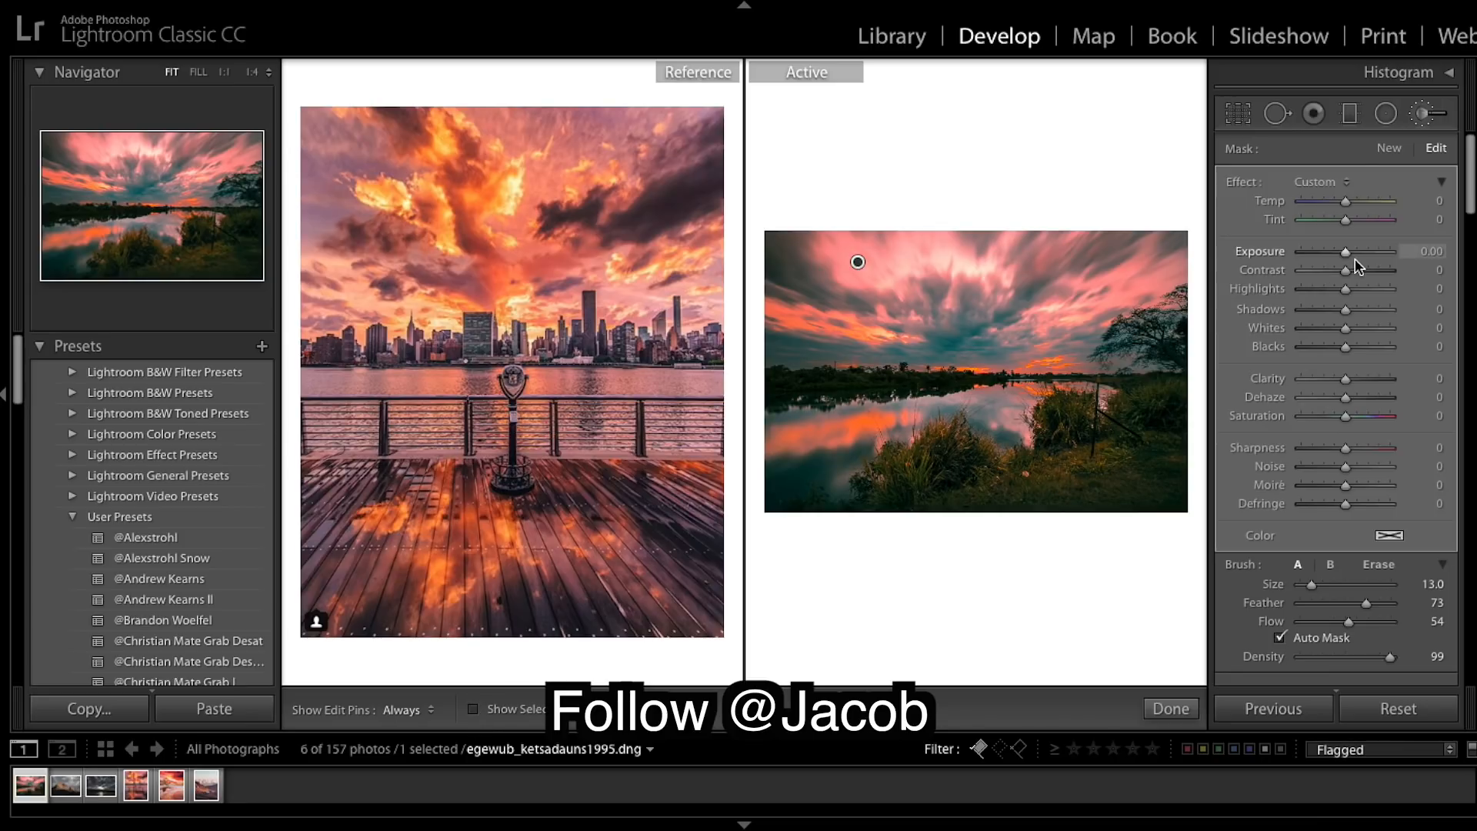
# Set the cloud brush's Temp to 50, Exposure to 0.15, Highlights to 42, Whites to 100 and Saturation to 87.
pyautogui.click(1374, 202)
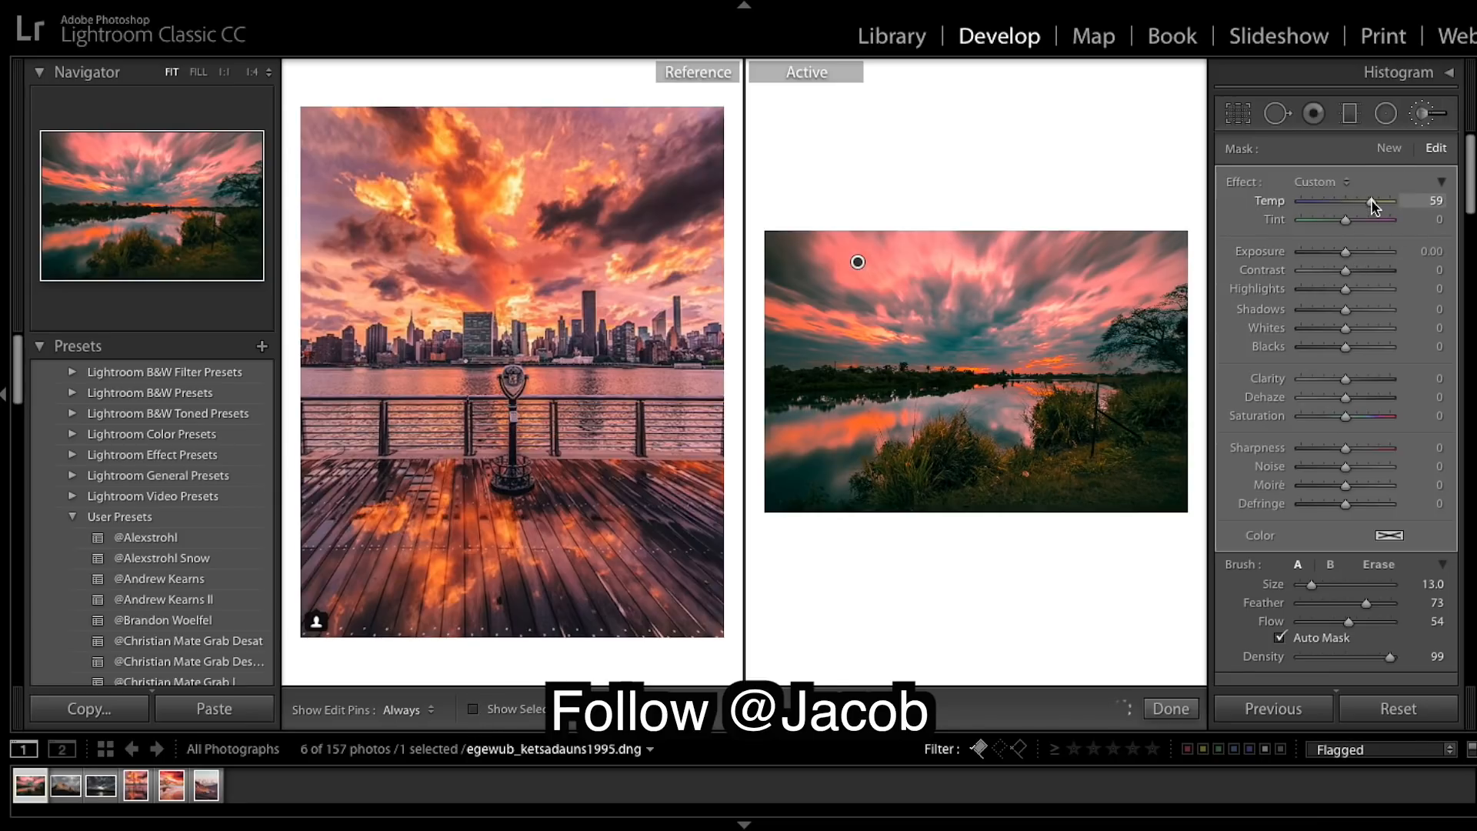
pyautogui.moveTo(1369, 200); pyautogui.dragTo(1367, 200)
pyautogui.moveTo(1345, 250); pyautogui.dragTo(1346, 251)
pyautogui.moveTo(1346, 290); pyautogui.dragTo(1365, 291)
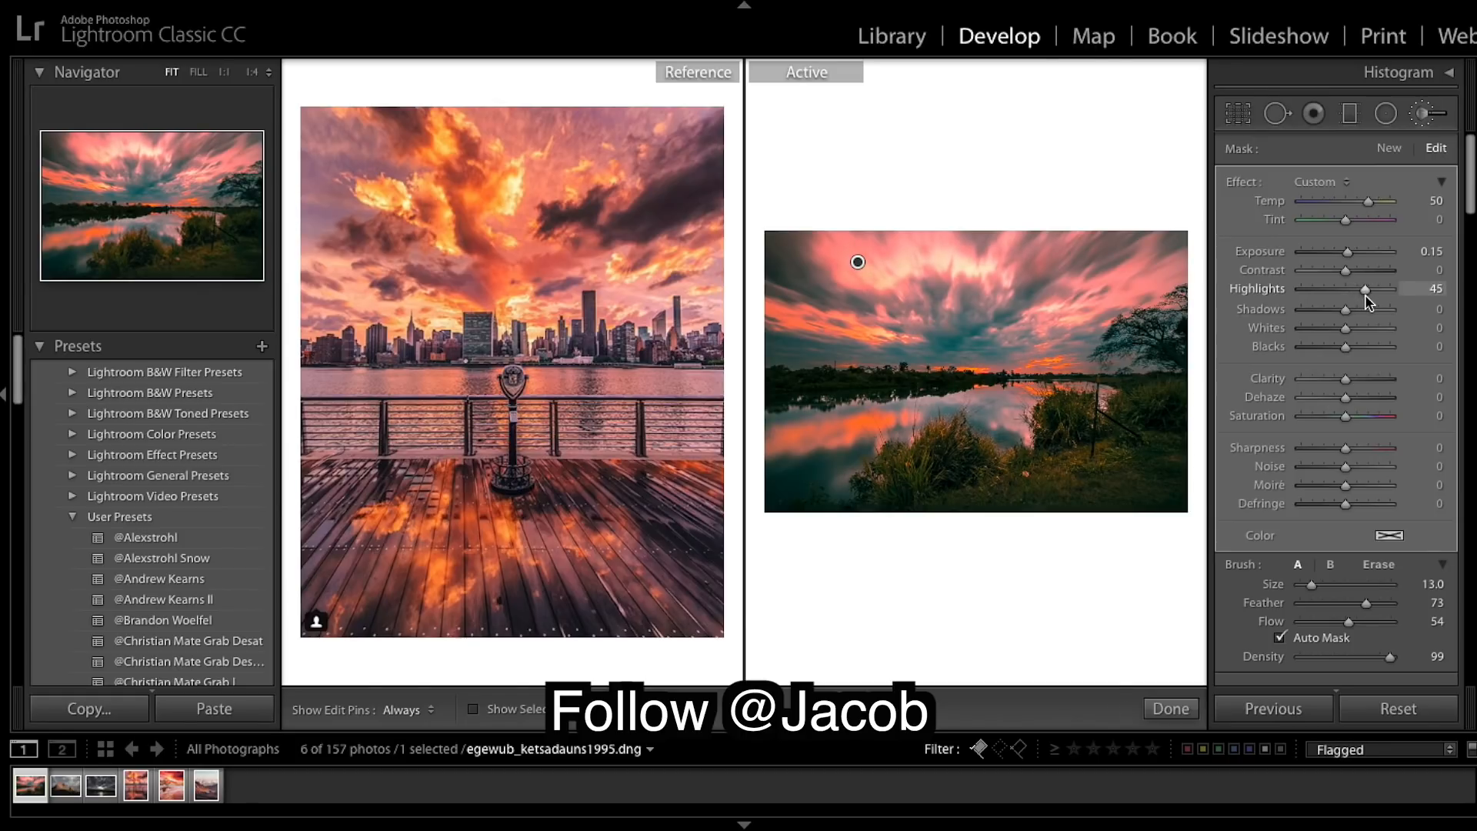
pyautogui.moveTo(1367, 300); pyautogui.dragTo(1364, 300)
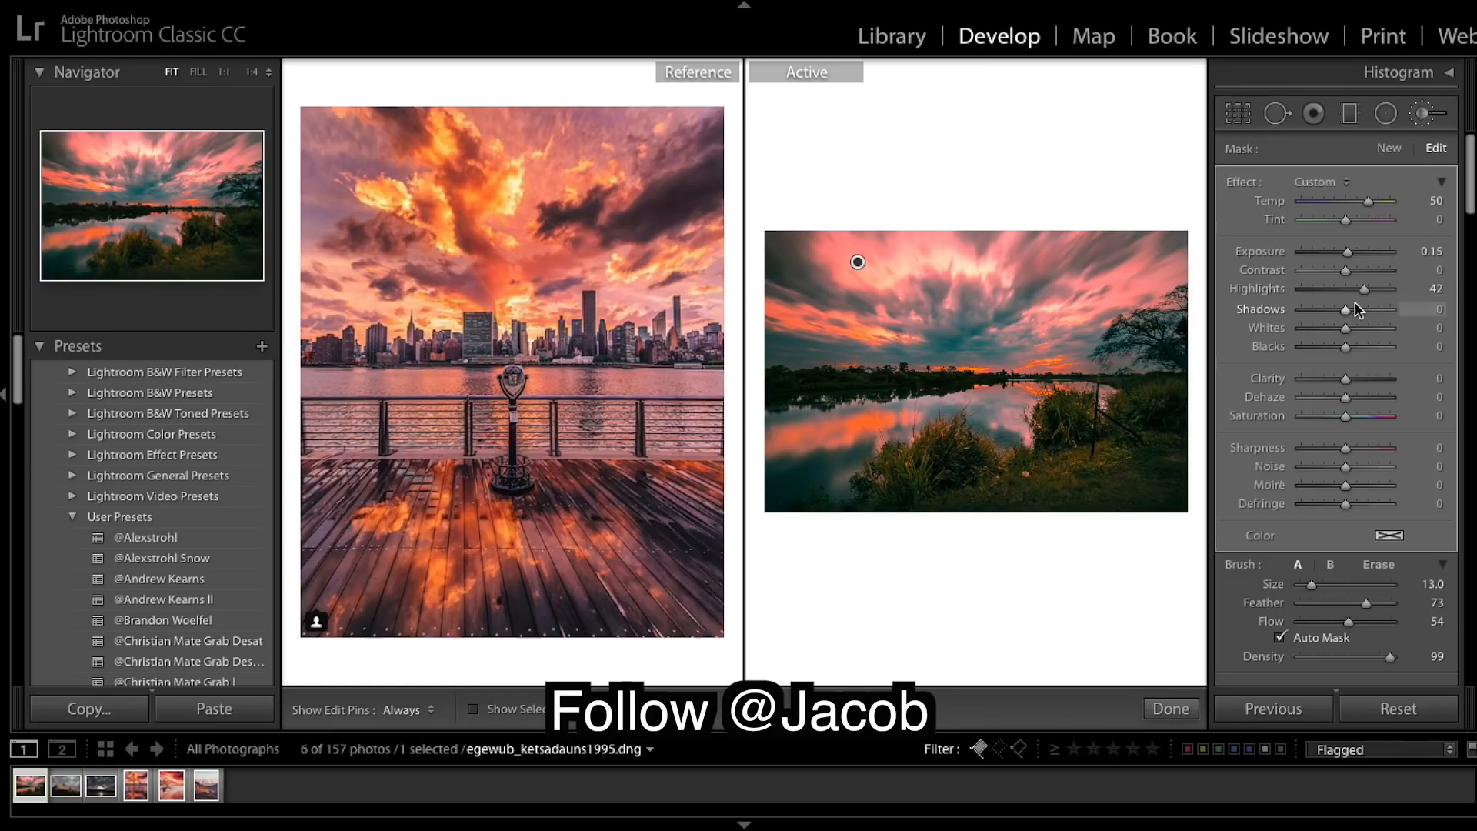
pyautogui.moveTo(1345, 333); pyautogui.dragTo(1433, 332)
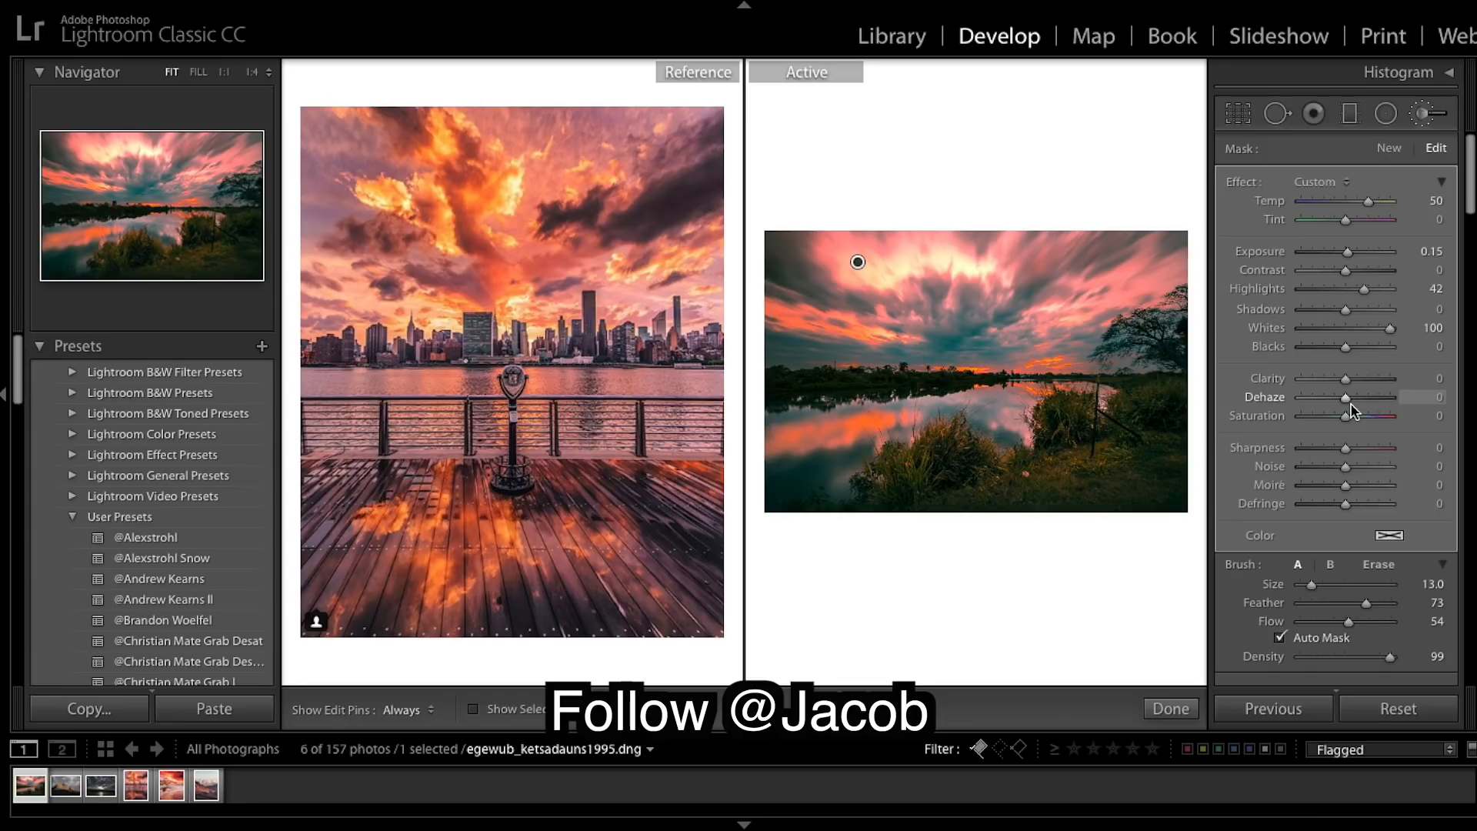
pyautogui.moveTo(1346, 415); pyautogui.dragTo(1386, 424)
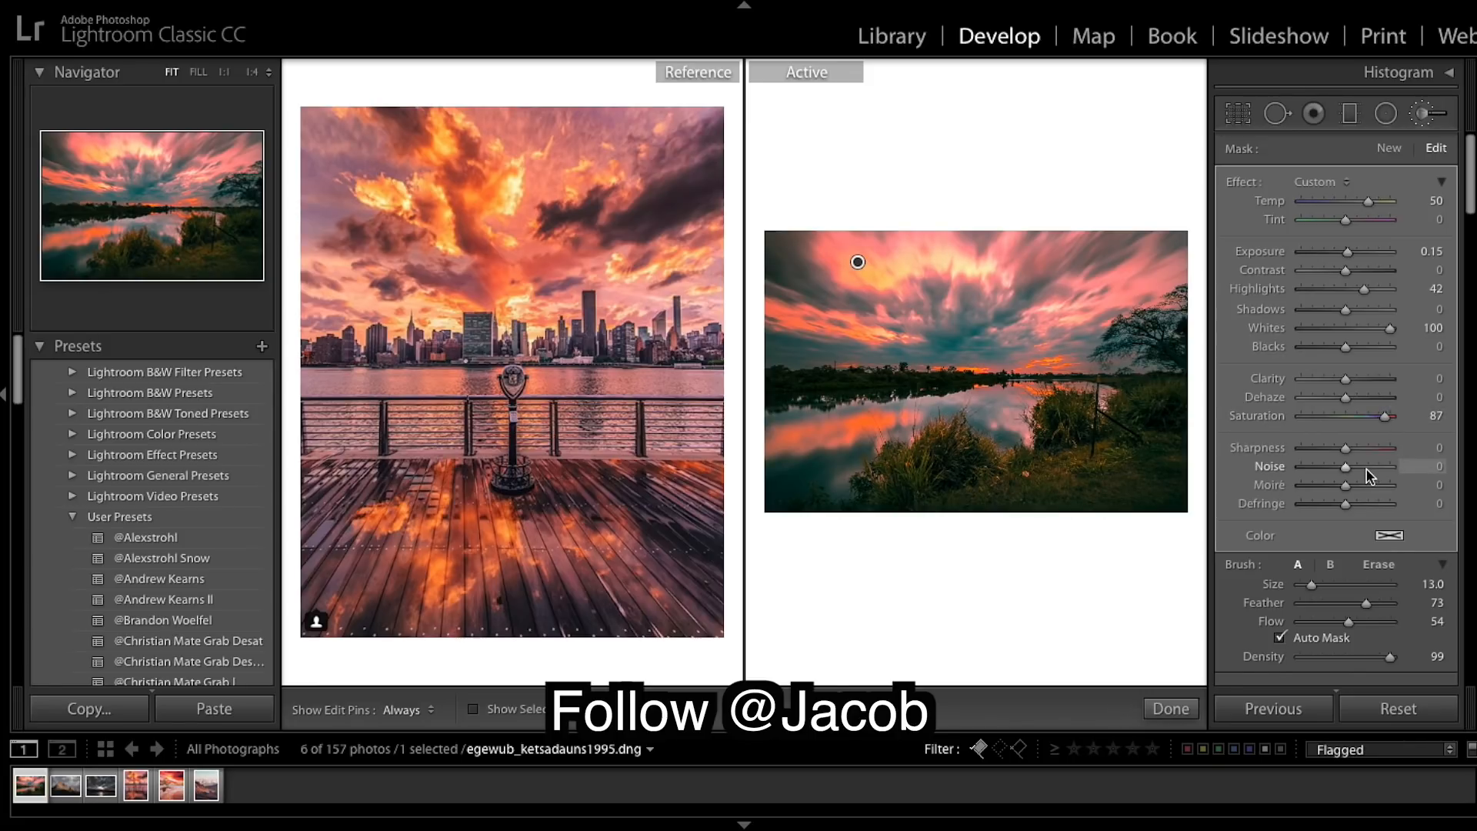
# Tint the cloud brush orange with a hue of 37 and a saturation of 74%.
pyautogui.scroll(-2, 1369, 476)
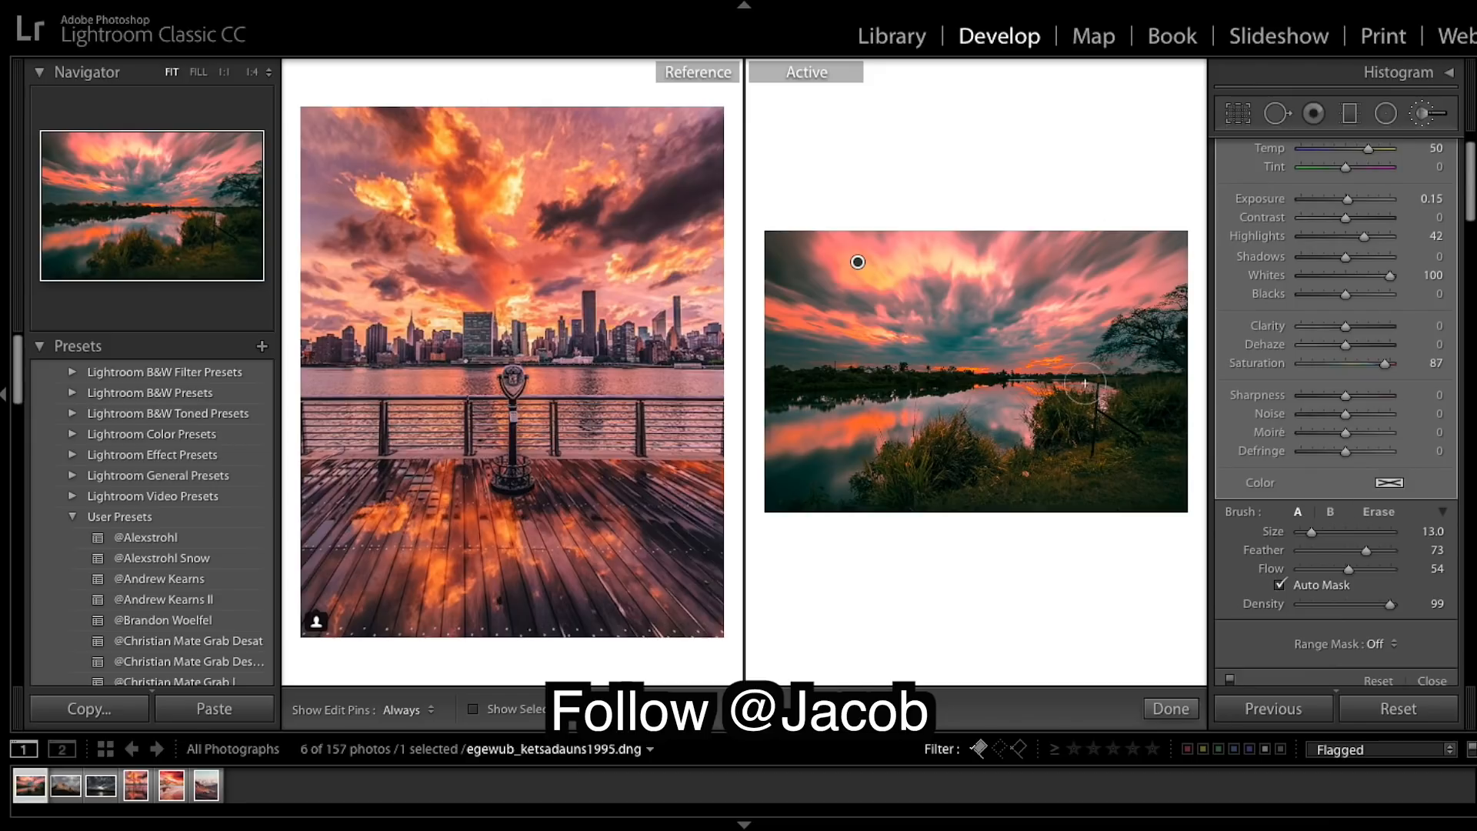
pyautogui.click(1389, 483)
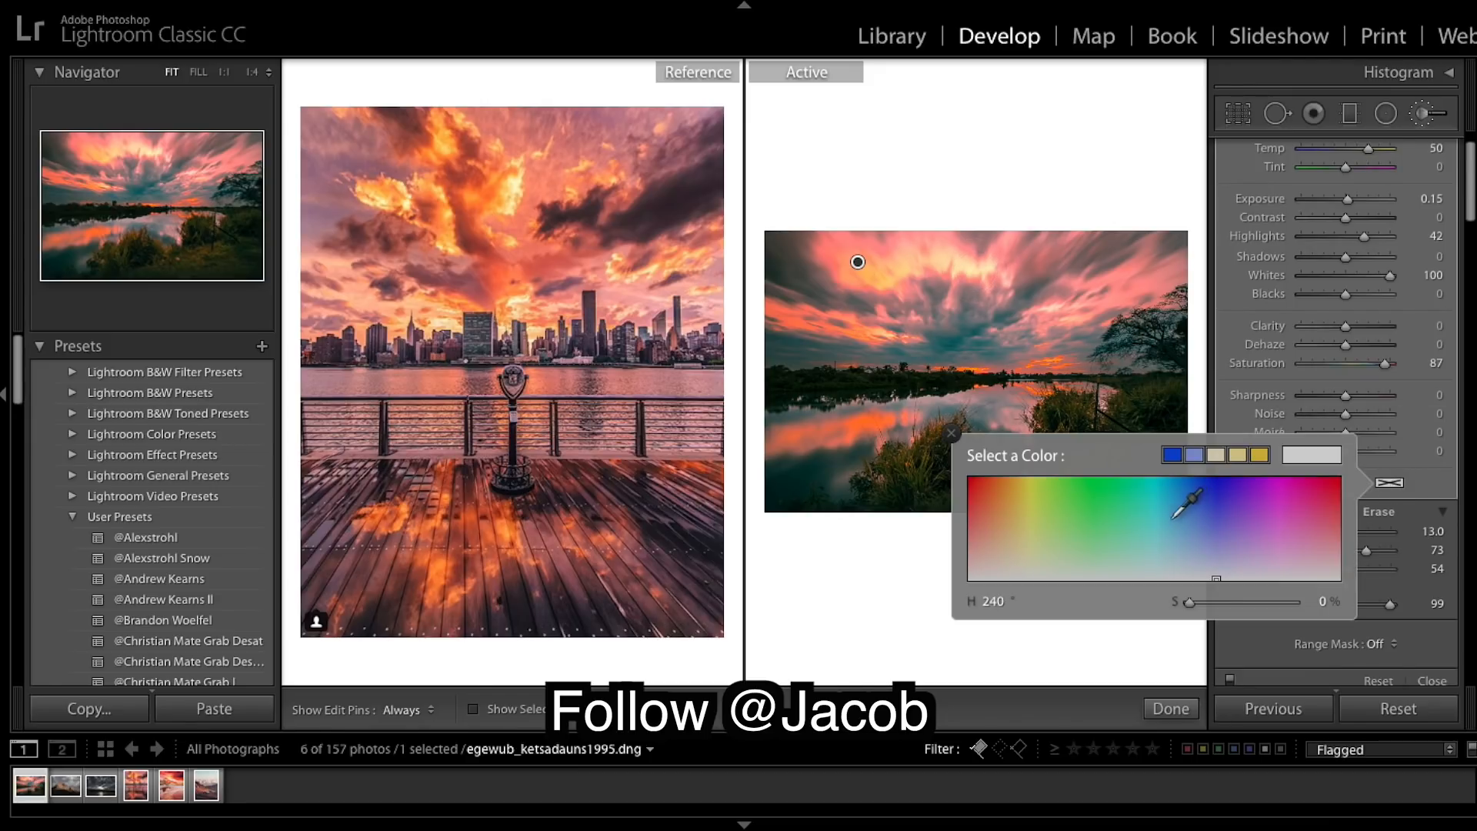
pyautogui.moveTo(1032, 513)
pyautogui.mouseDown()
pyautogui.moveTo(1020, 473)
pyautogui.moveTo(1020, 488)
pyautogui.moveTo(1006, 480)
pyautogui.moveTo(1019, 478)
pyautogui.moveTo(1019, 520)
pyautogui.moveTo(1002, 482)
pyautogui.moveTo(1005, 504)
pyautogui.mouseUp()
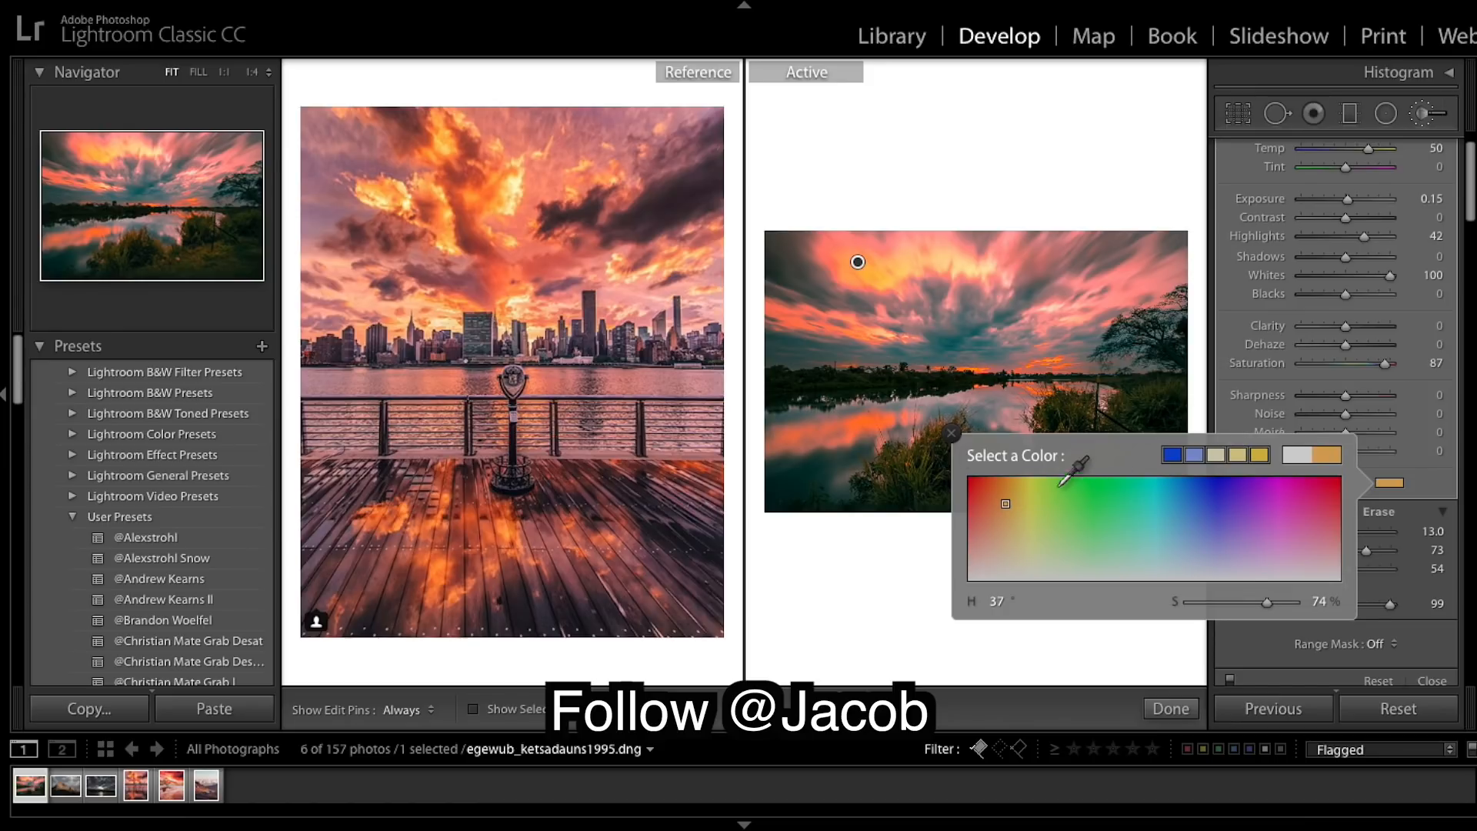
pyautogui.click(951, 433)
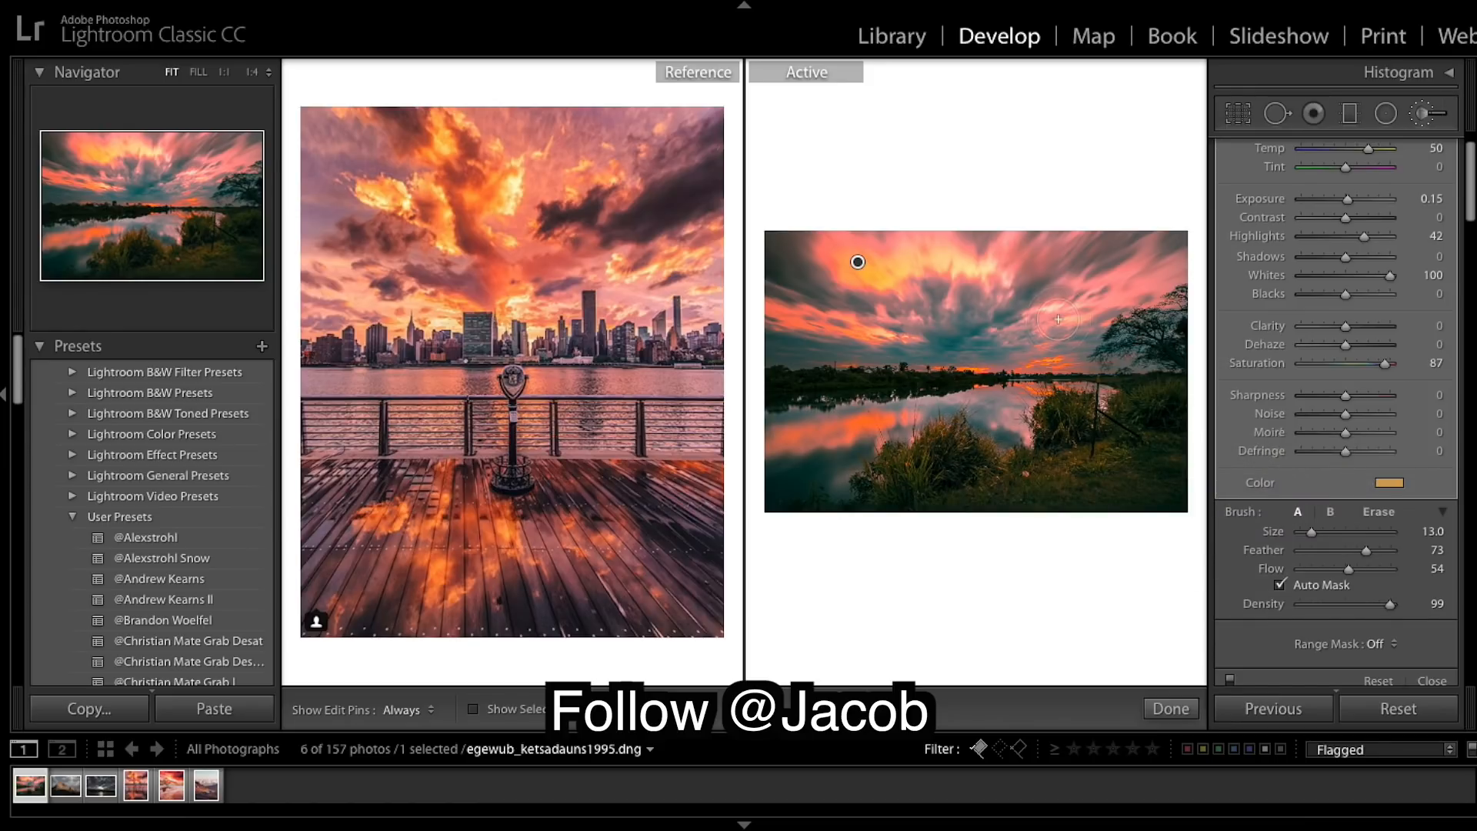
# Extend the orange brush effect across the bright clouds in the sky's upper middle, hiding the edit pins while painting and showing them again.
pyautogui.press('h')
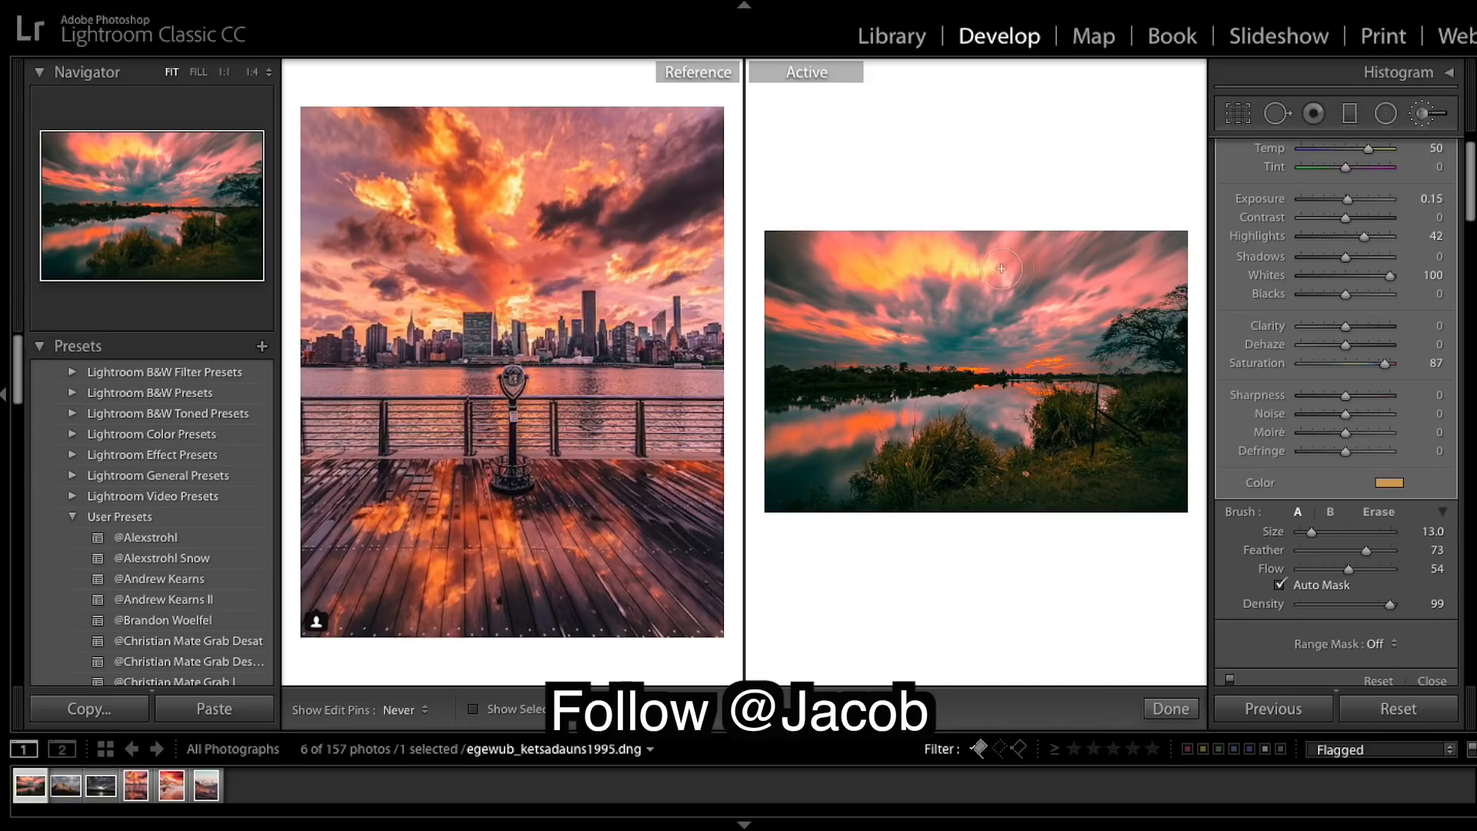
pyautogui.press('h')
pyautogui.press('h')
pyautogui.press('h')
pyautogui.press('h')
pyautogui.press('h')
pyautogui.press('h')
pyautogui.press('h')
pyautogui.press('h')
pyautogui.press('h')
pyautogui.press('h')
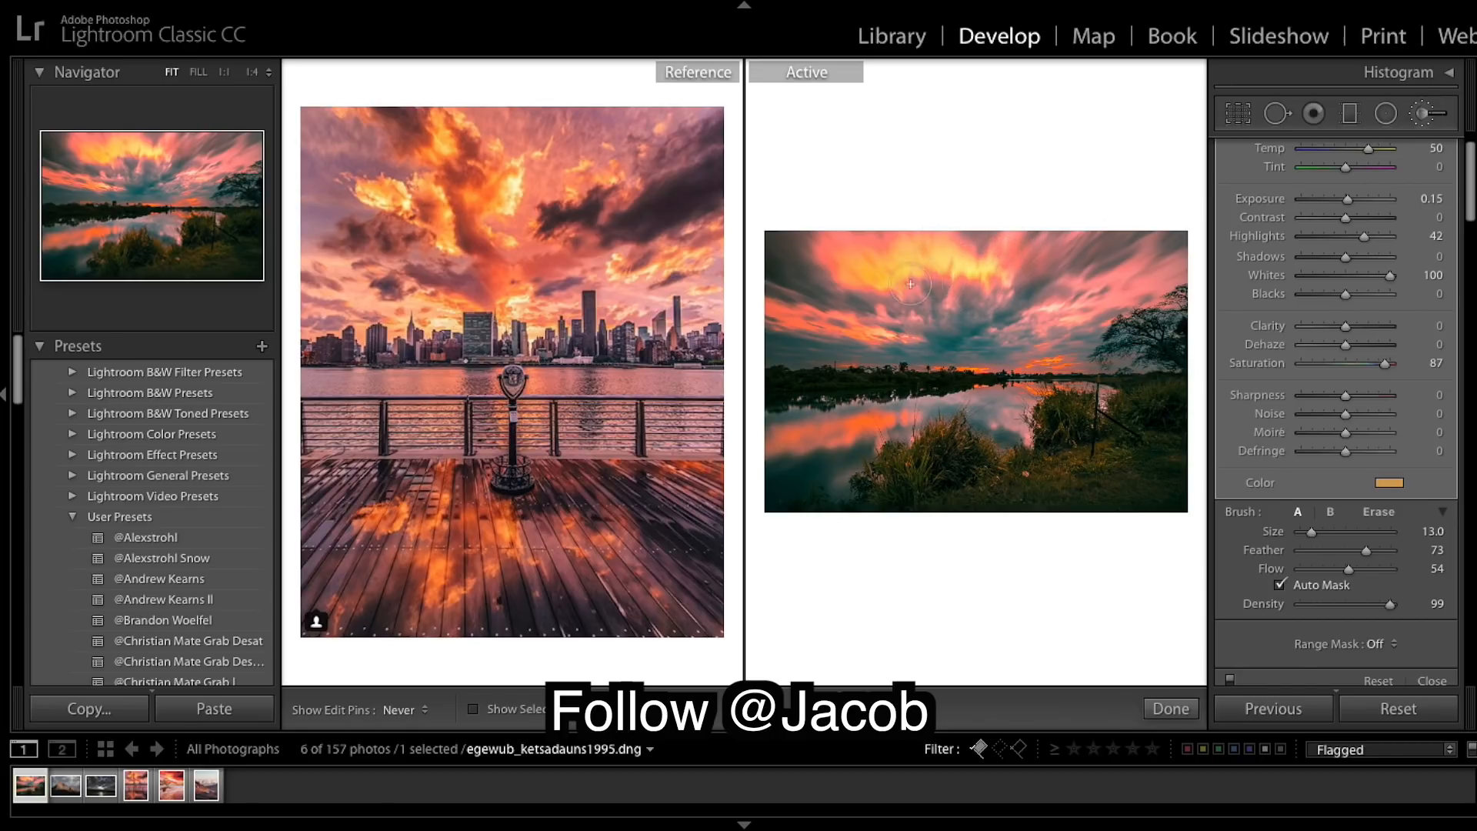
pyautogui.press('h')
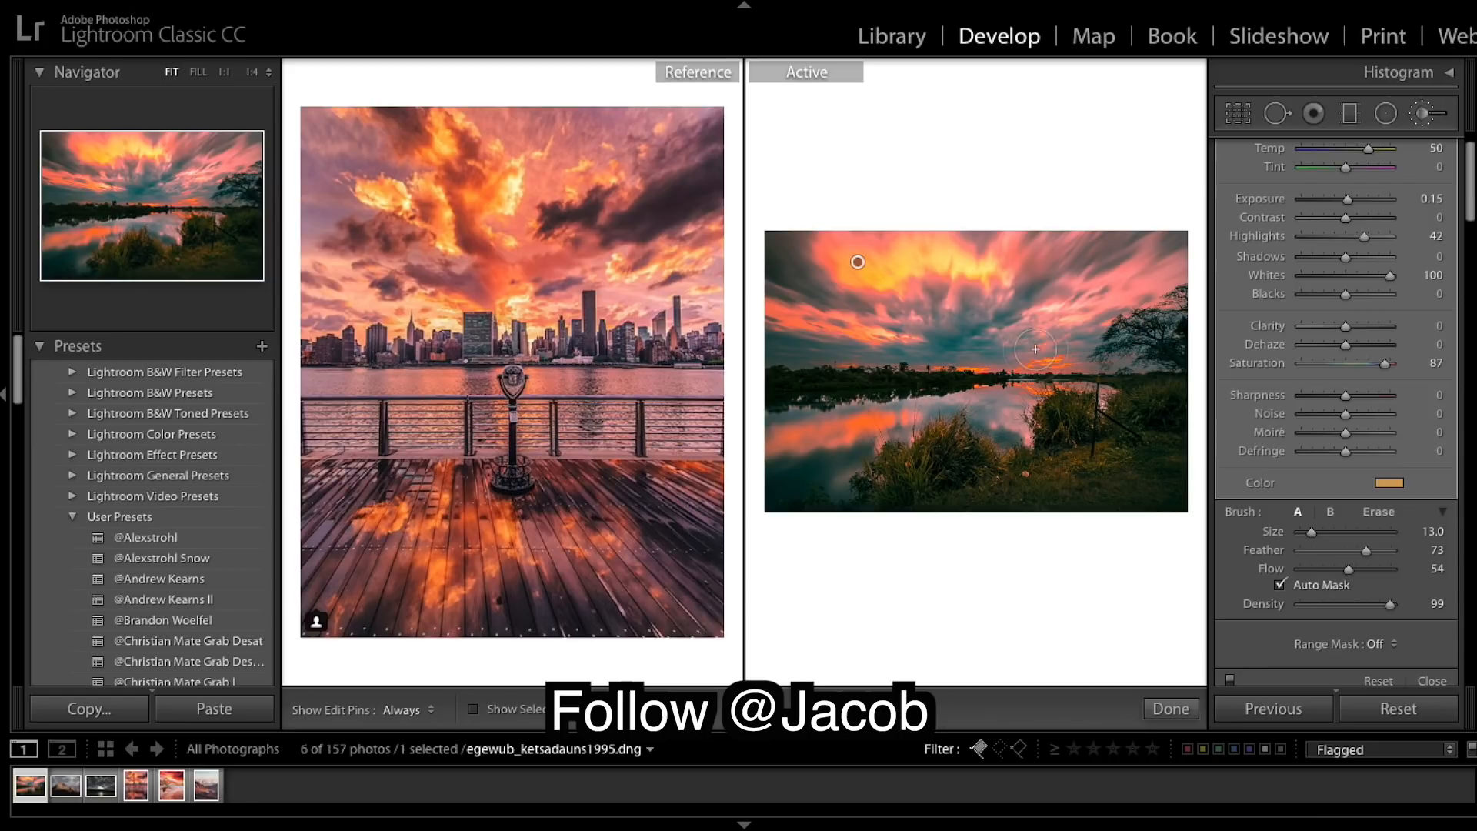
# Extend the orange brush effect over the sky's lower clouds toward the horizon, compare with the edit pins hidden and shown, and finish the brush edit.
pyautogui.moveTo(850, 319)
pyautogui.mouseDown()
pyautogui.moveTo(913, 337)
pyautogui.moveTo(903, 331)
pyautogui.mouseUp()
pyautogui.moveTo(792, 294)
pyautogui.mouseDown()
pyautogui.moveTo(1080, 387)
pyautogui.moveTo(1065, 381)
pyautogui.moveTo(1099, 336)
pyautogui.moveTo(1006, 350)
pyautogui.moveTo(1016, 367)
pyautogui.moveTo(1004, 365)
pyautogui.moveTo(1070, 339)
pyautogui.moveTo(1119, 360)
pyautogui.mouseUp()
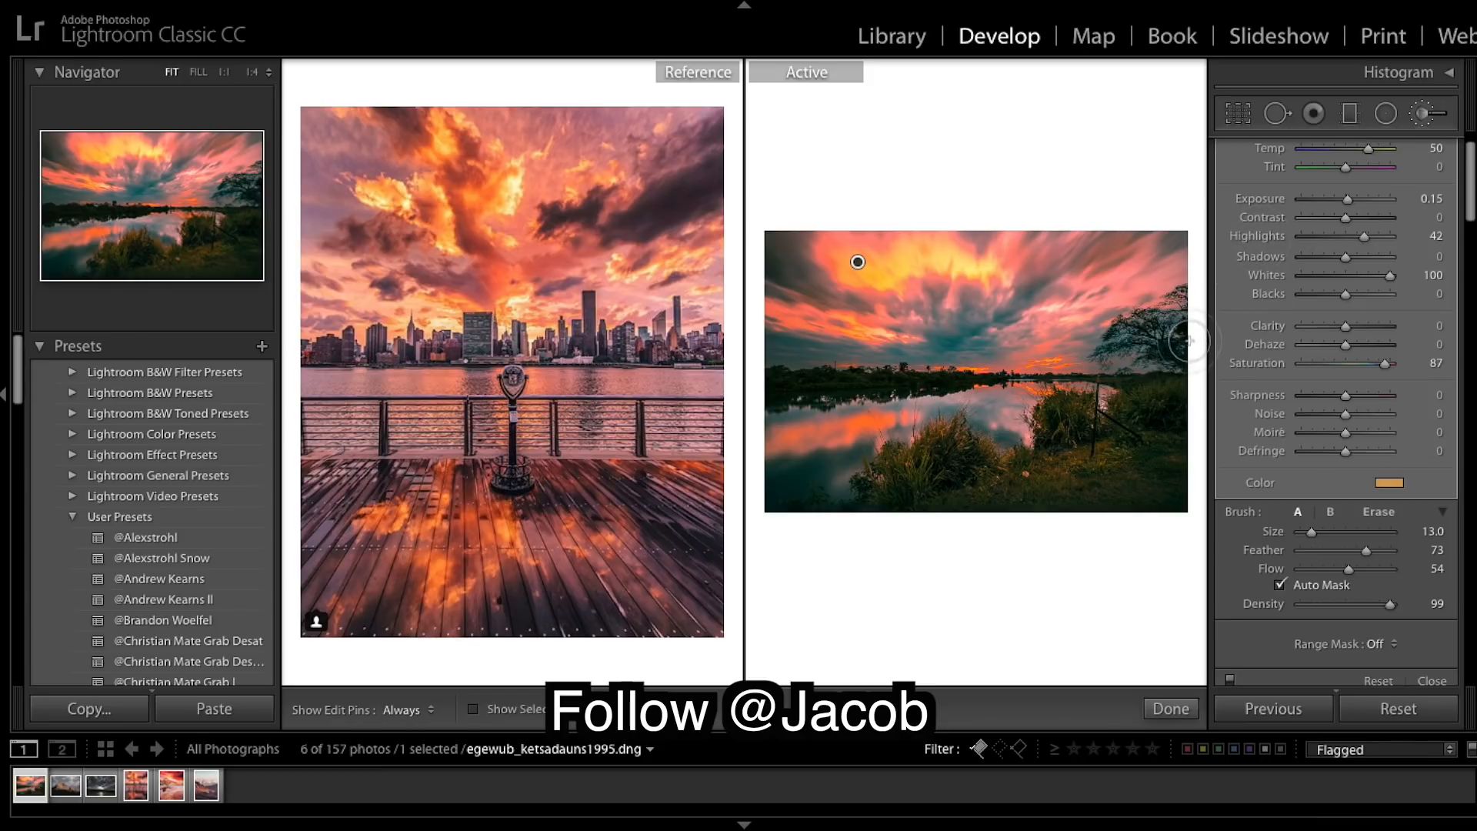
pyautogui.press('h')
pyautogui.press('h')
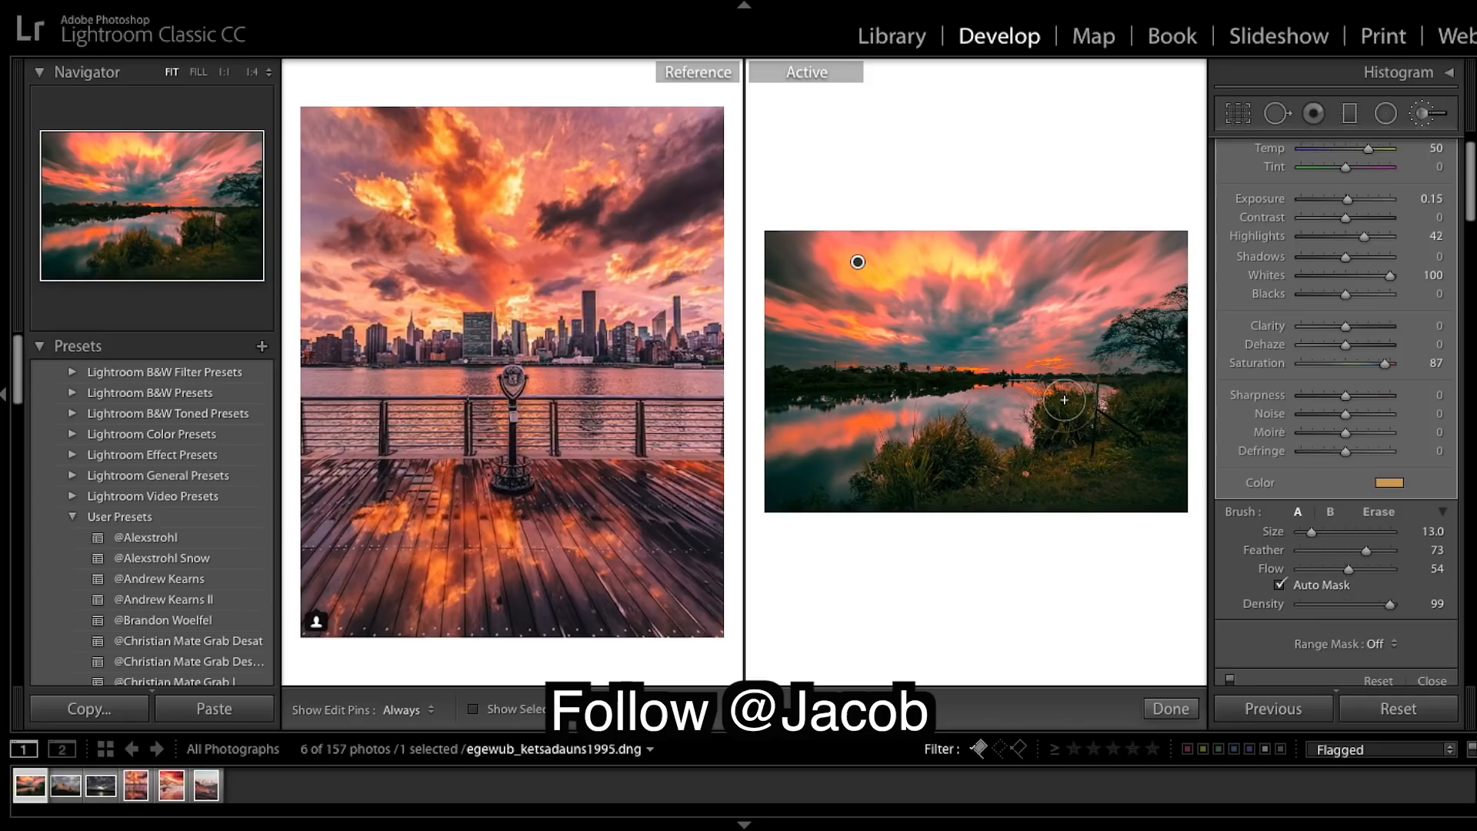
pyautogui.press('h')
pyautogui.press('h')
pyautogui.click(1170, 708)
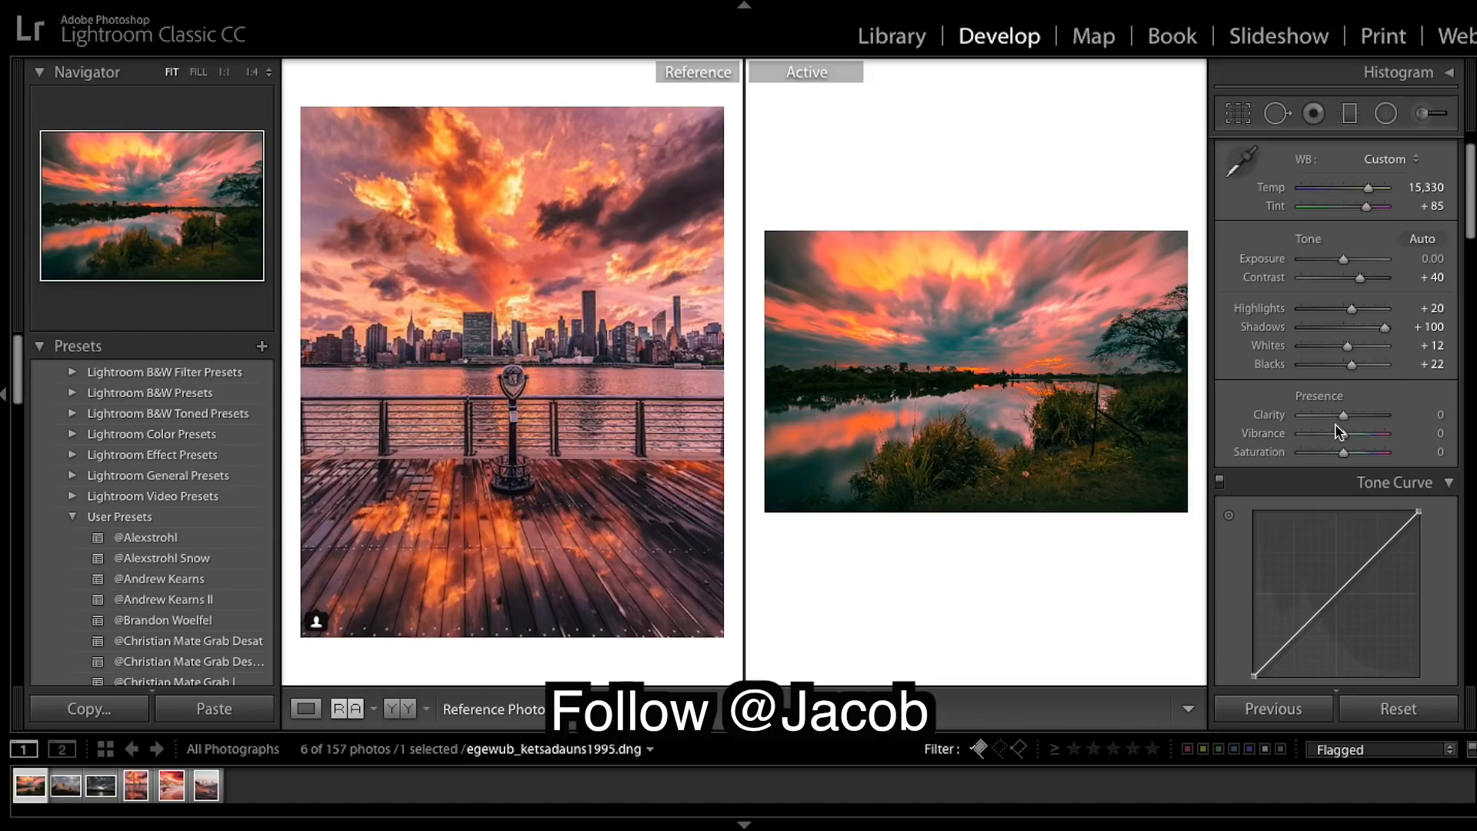
# Raise the river photo's global Whites to +20 and Contrast to +58.
pyautogui.scroll(2, 1338, 432)
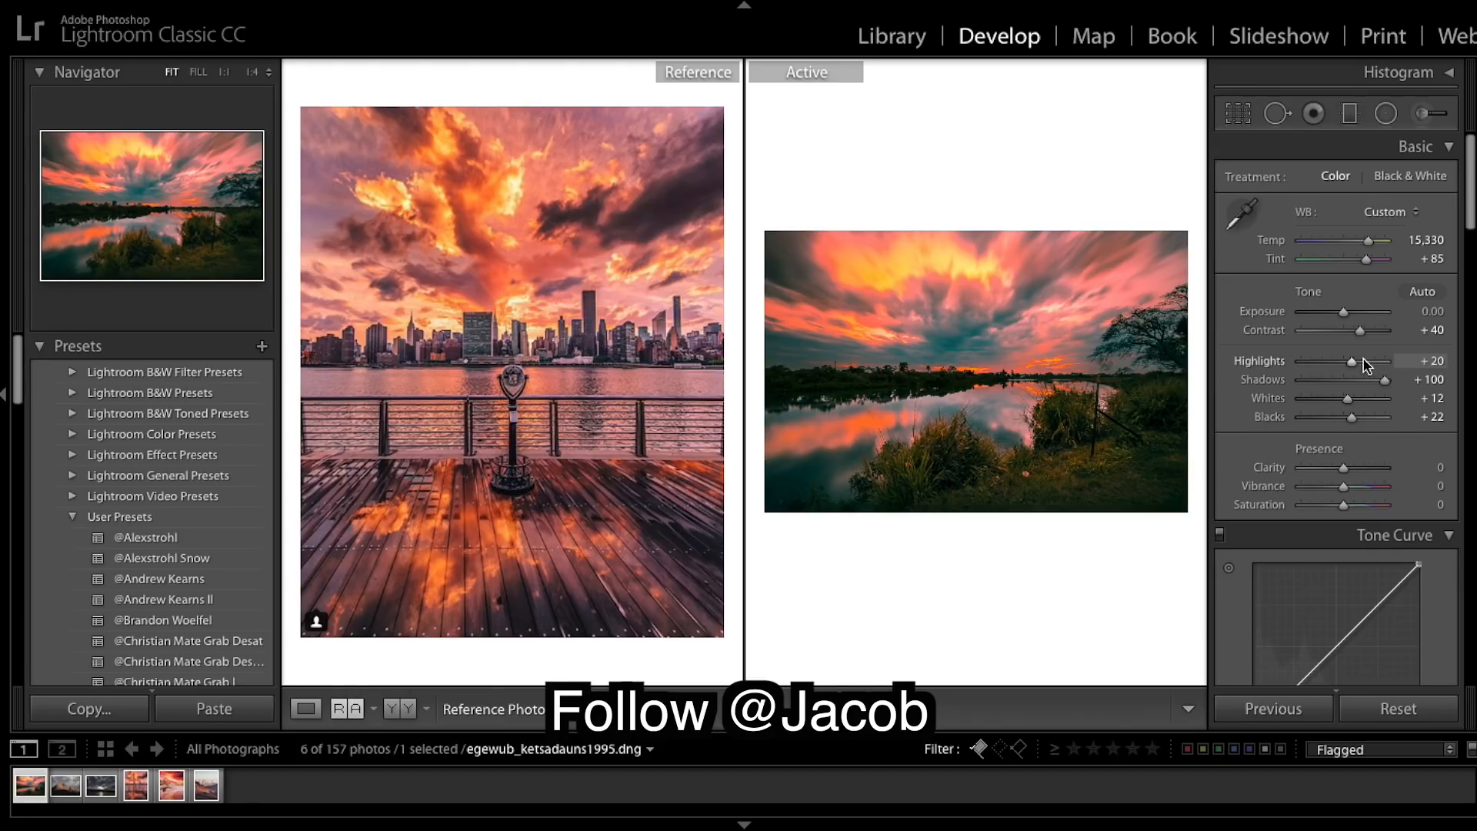
pyautogui.moveTo(1351, 399)
pyautogui.mouseDown()
pyautogui.moveTo(1422, 401)
pyautogui.moveTo(1355, 398)
pyautogui.mouseUp()
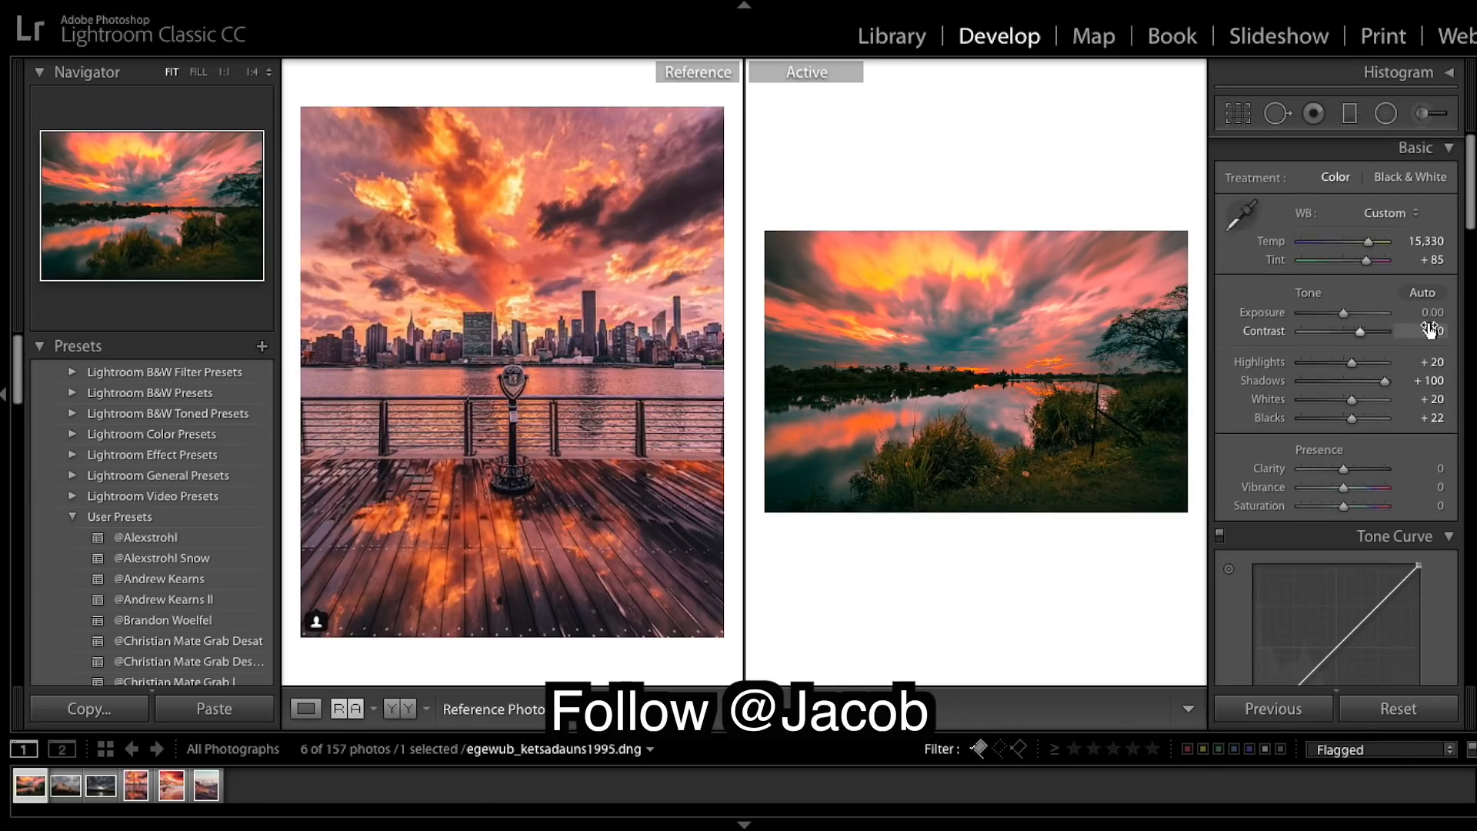
pyautogui.moveTo(1359, 333); pyautogui.dragTo(1374, 339)
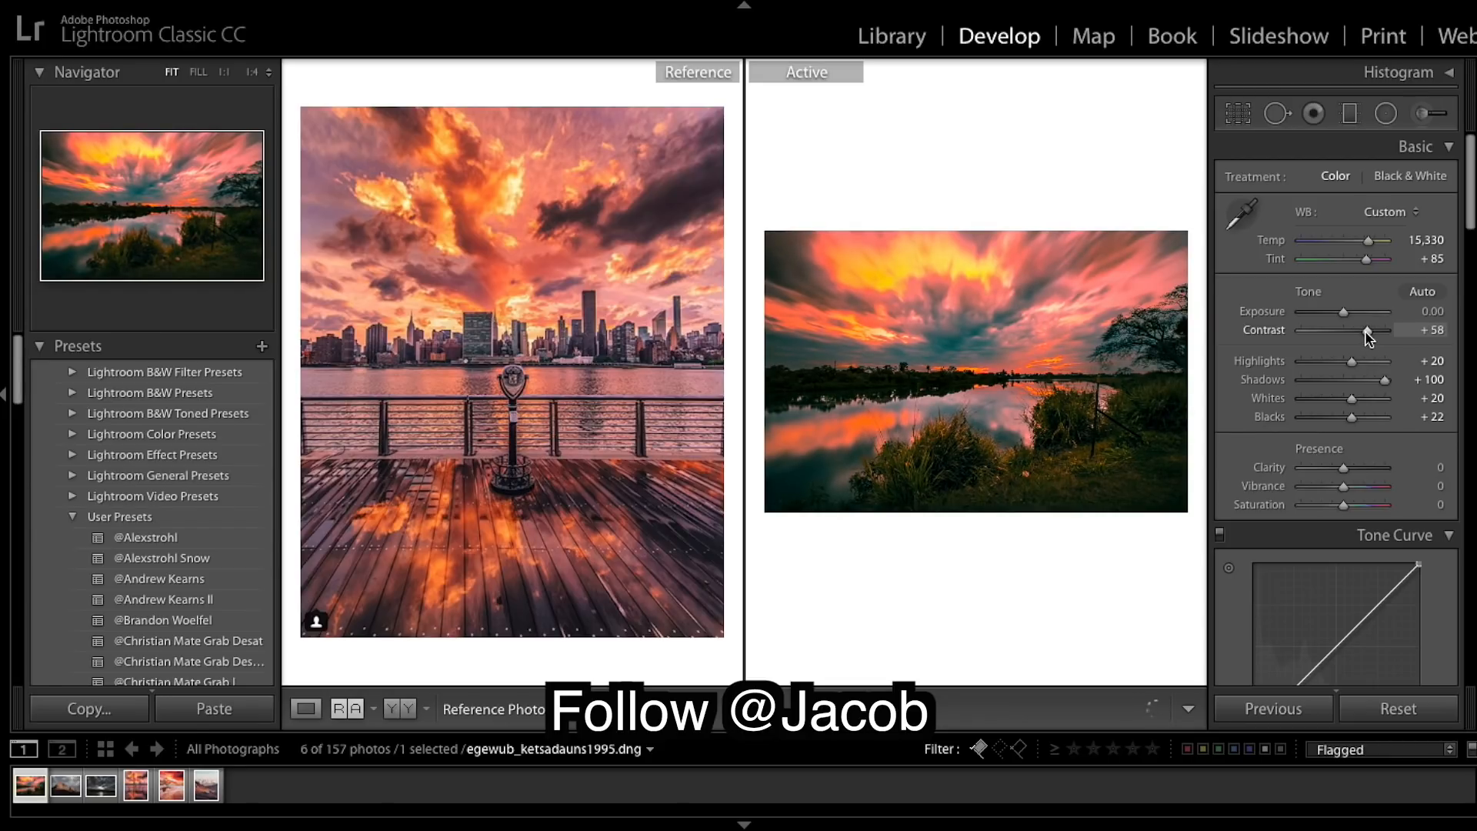
# Set the Exposure of the existing radial filter over the lower foreground to 0.78 and finish the radial filter edit.
pyautogui.click(1385, 113)
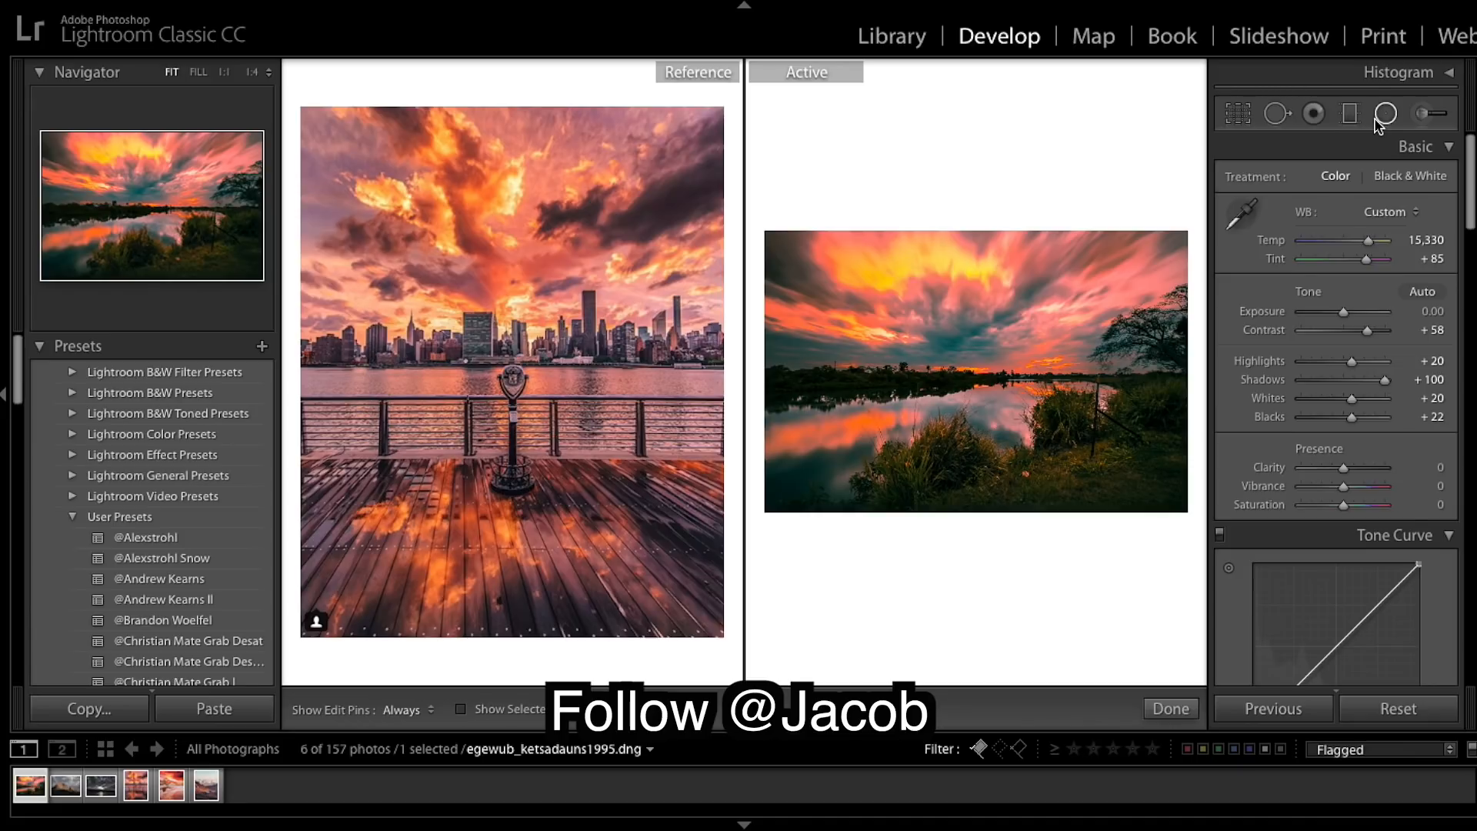
pyautogui.click(953, 435)
pyautogui.moveTo(1348, 252); pyautogui.dragTo(1356, 252)
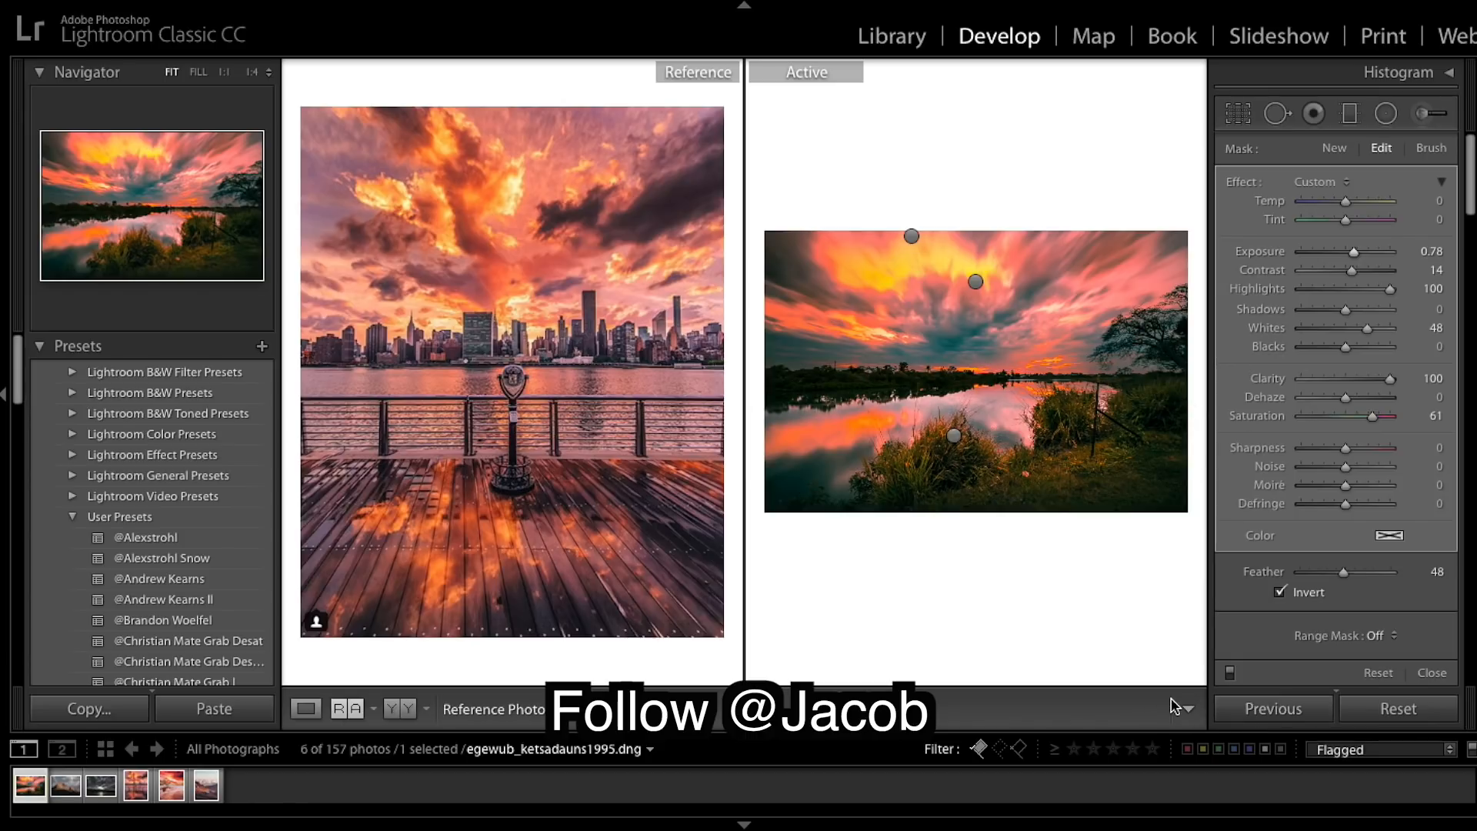
pyautogui.click(1172, 706)
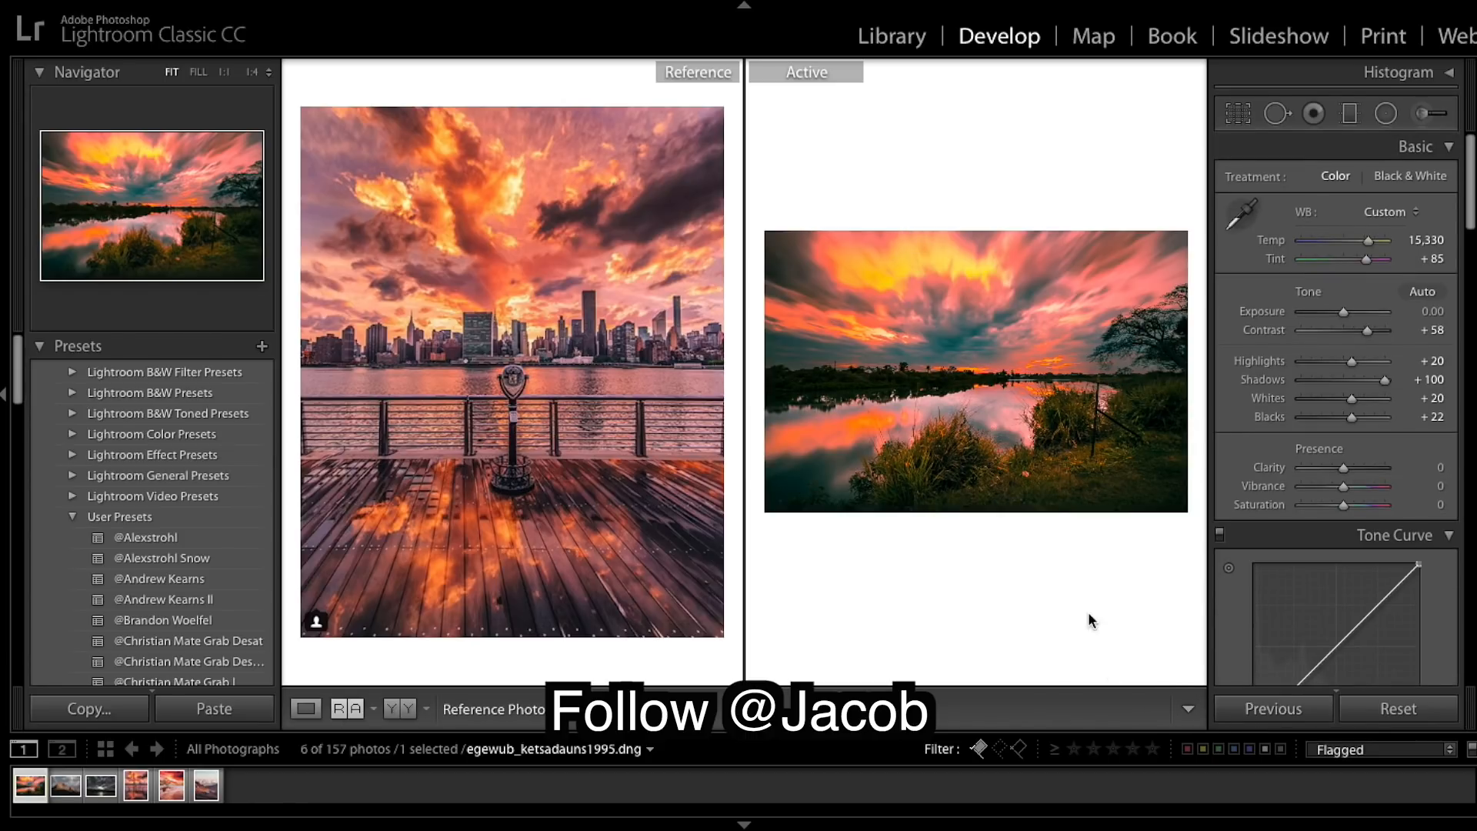
# Try different sharpening Masking levels on the river photo, ending with a lower Masking value.
pyautogui.scroll(-5, 1426, 440)
pyautogui.scroll(2, 1424, 443)
pyautogui.scroll(-10, 1424, 450)
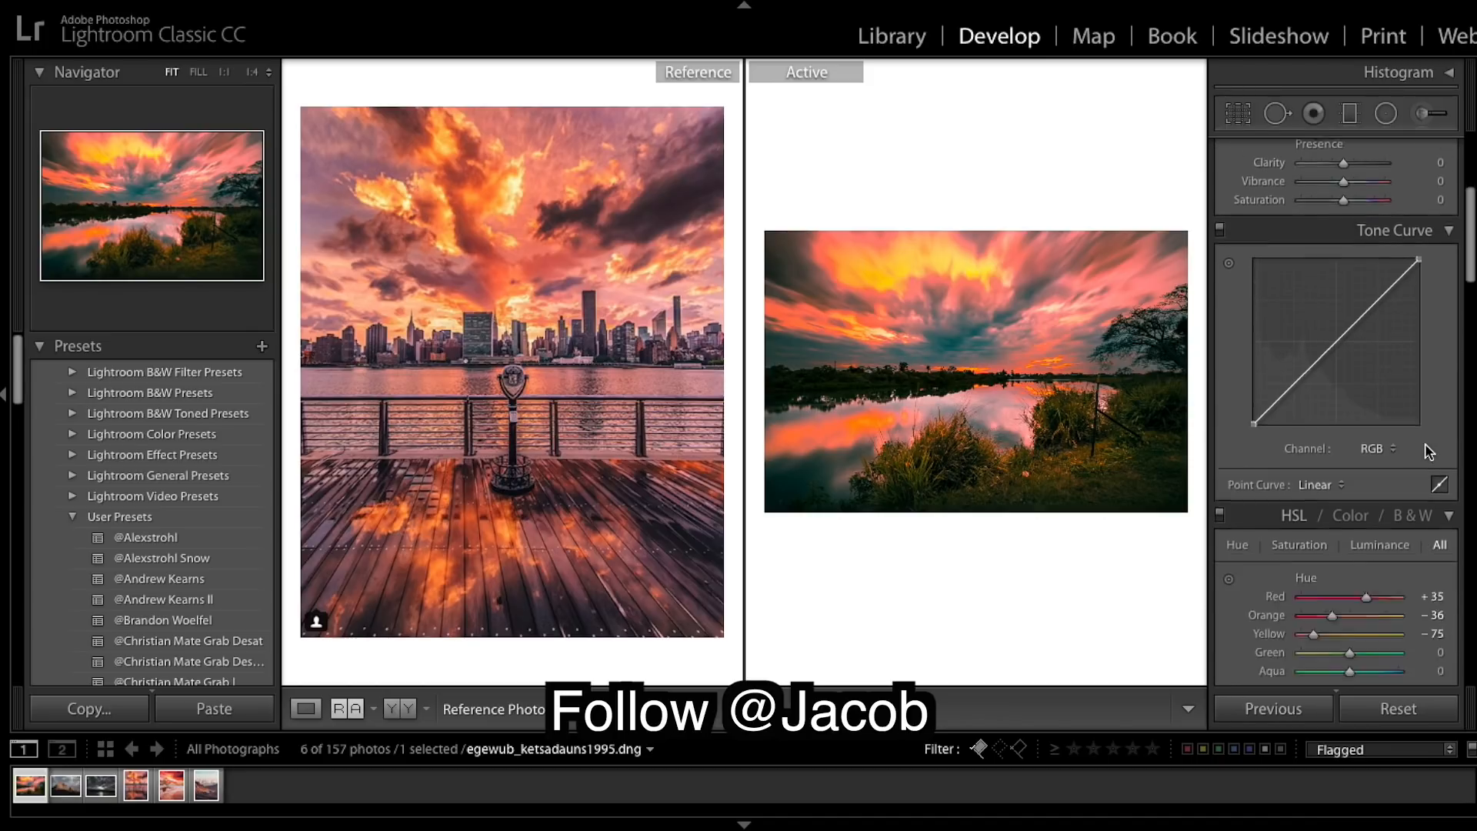
pyautogui.scroll(3, 1425, 452)
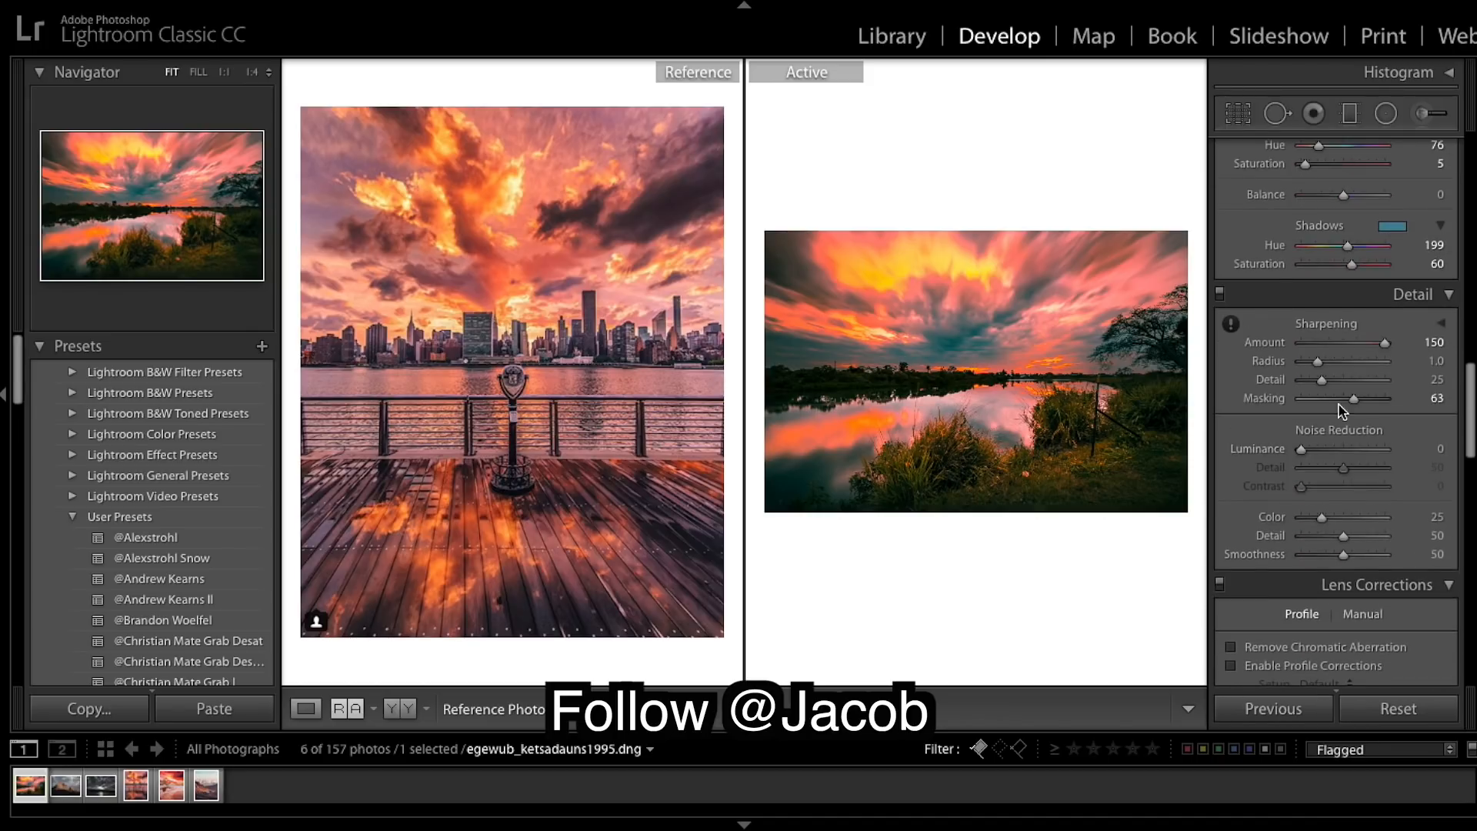
pyautogui.moveTo(1355, 400); pyautogui.dragTo(1322, 397)
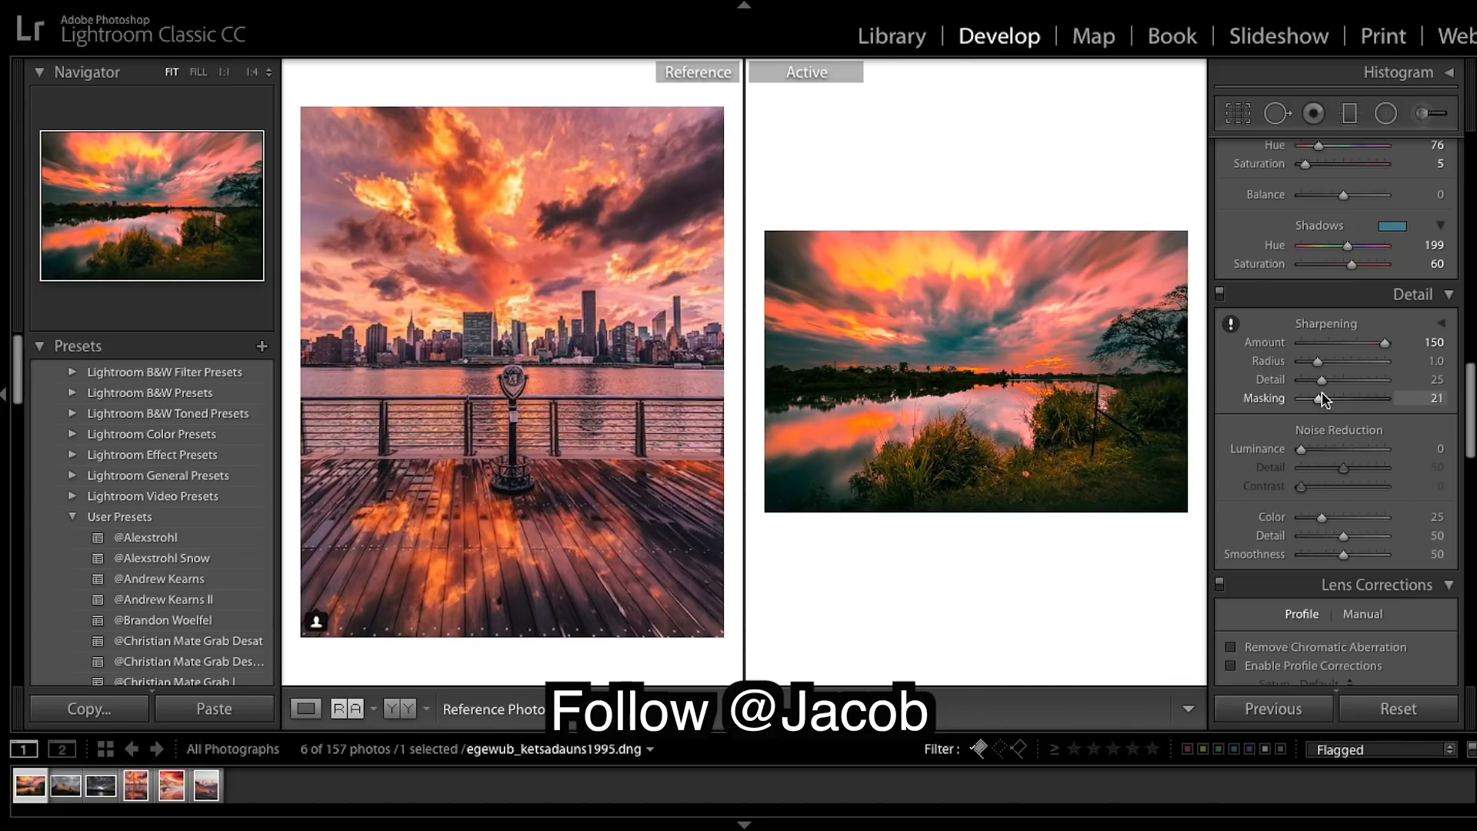
pyautogui.moveTo(1320, 397); pyautogui.dragTo(1384, 398)
pyautogui.moveTo(1385, 398); pyautogui.dragTo(1328, 399)
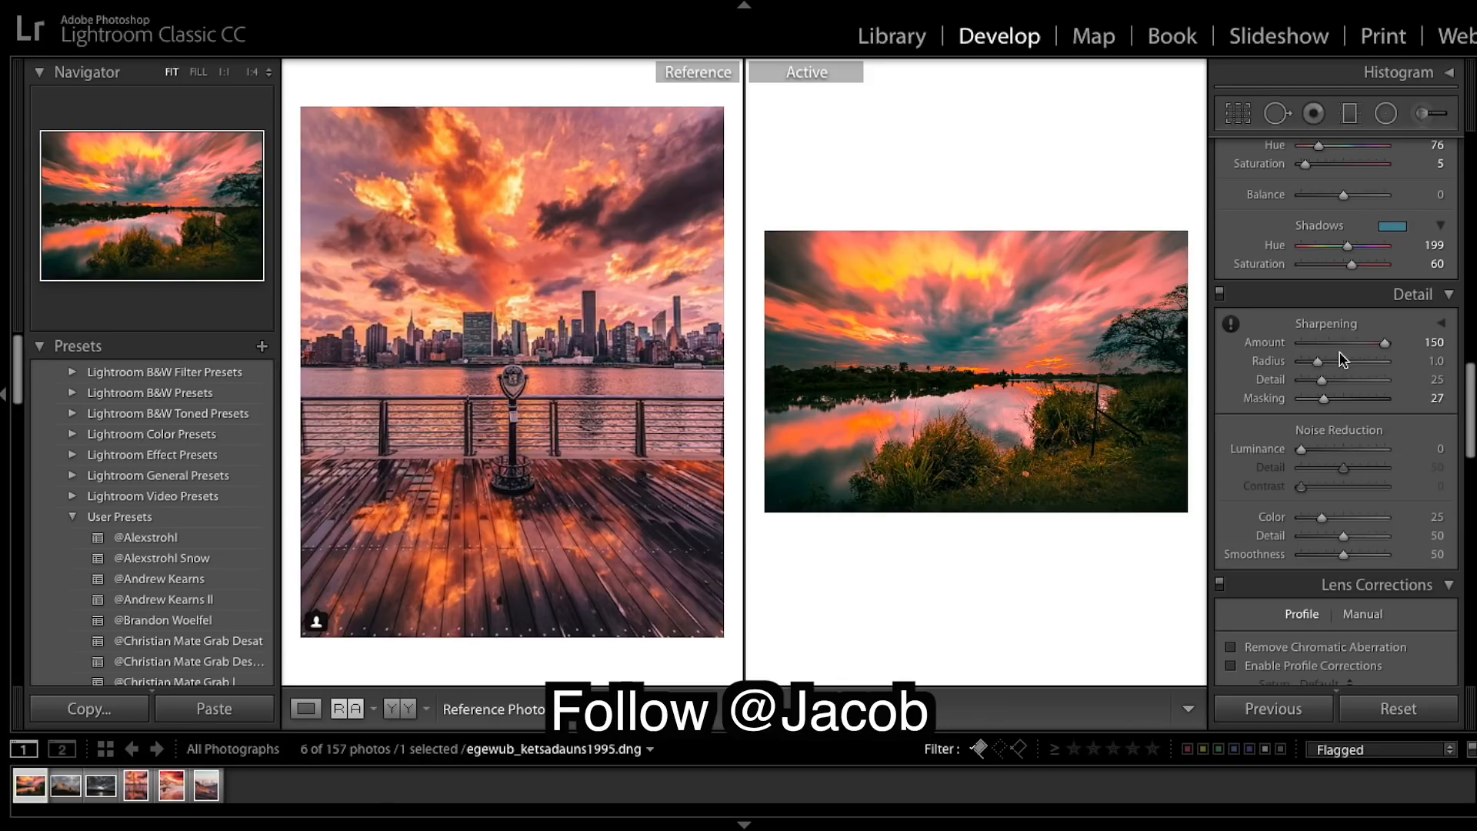
pyautogui.moveTo(1323, 399); pyautogui.dragTo(1300, 409)
# Make the rocky mountain photo active and set the white jeep desert photo as the reference.
pyautogui.click(65, 788)
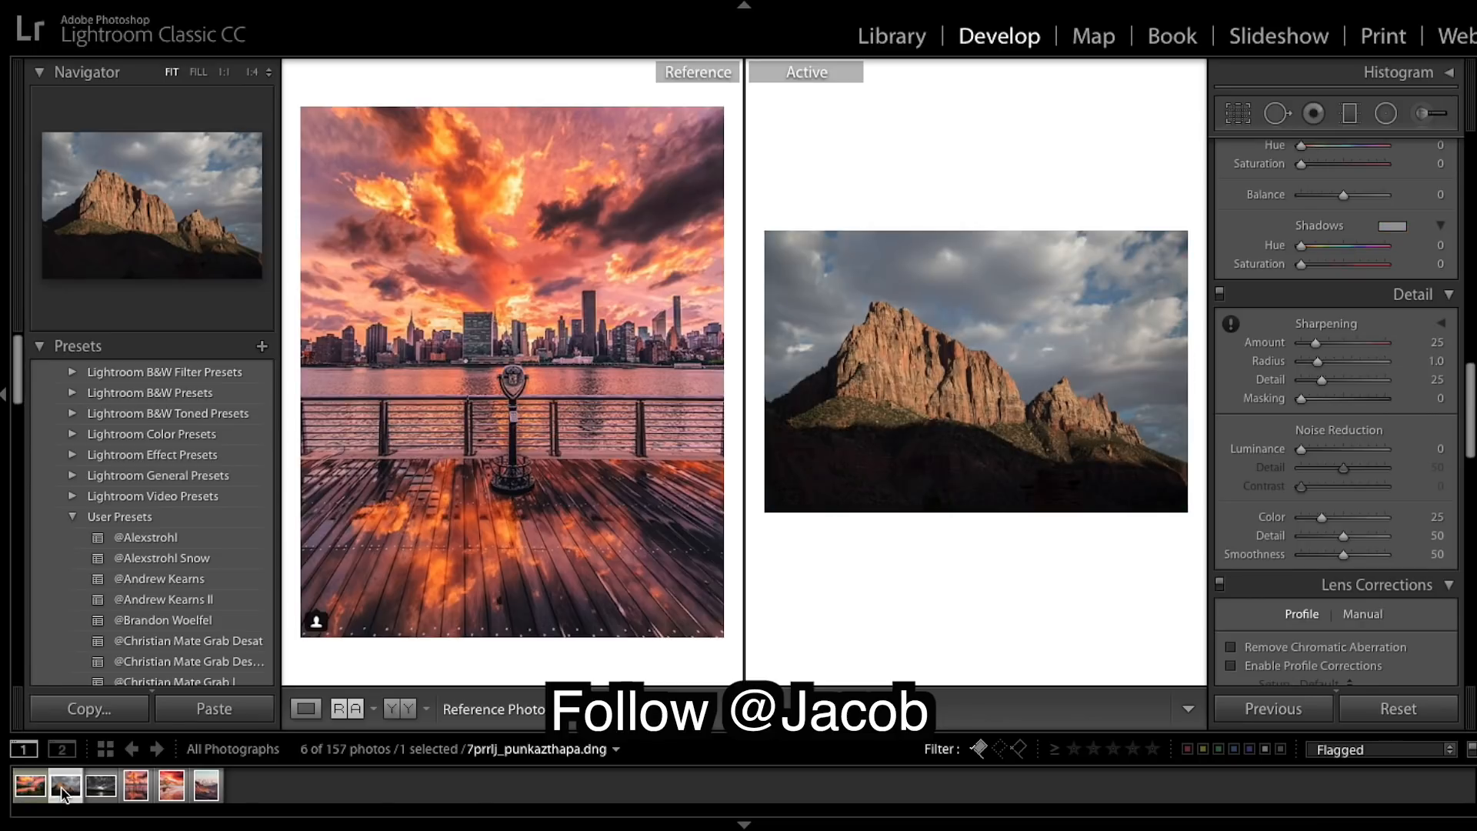
pyautogui.moveTo(206, 795); pyautogui.dragTo(512, 530)
pyautogui.scroll(15, 1331, 385)
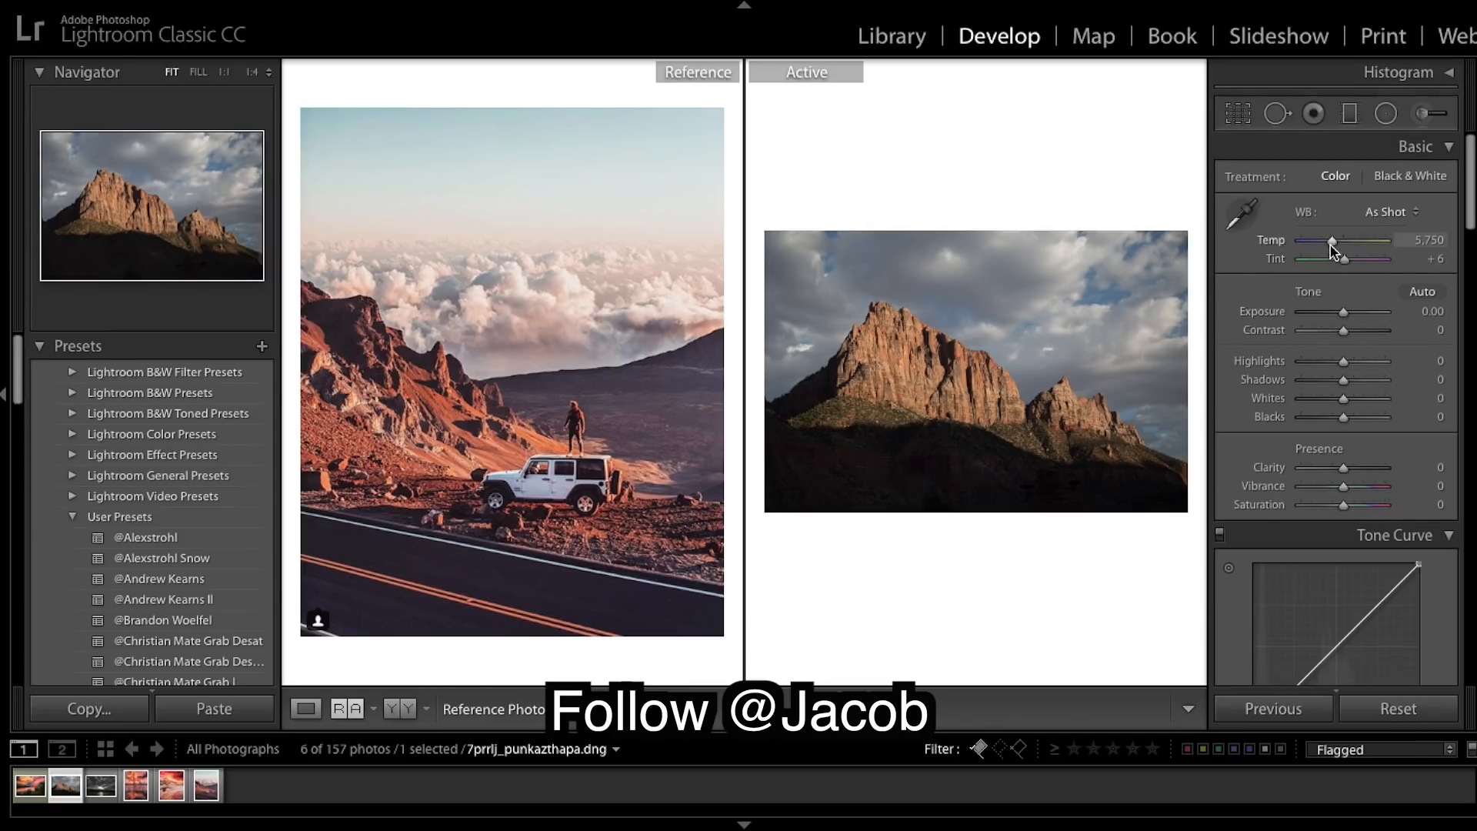
# Set the mountain photo's Temp to 5,815, Tint to -12 and Contrast to +28.
pyautogui.moveTo(1331, 242); pyautogui.dragTo(1337, 261)
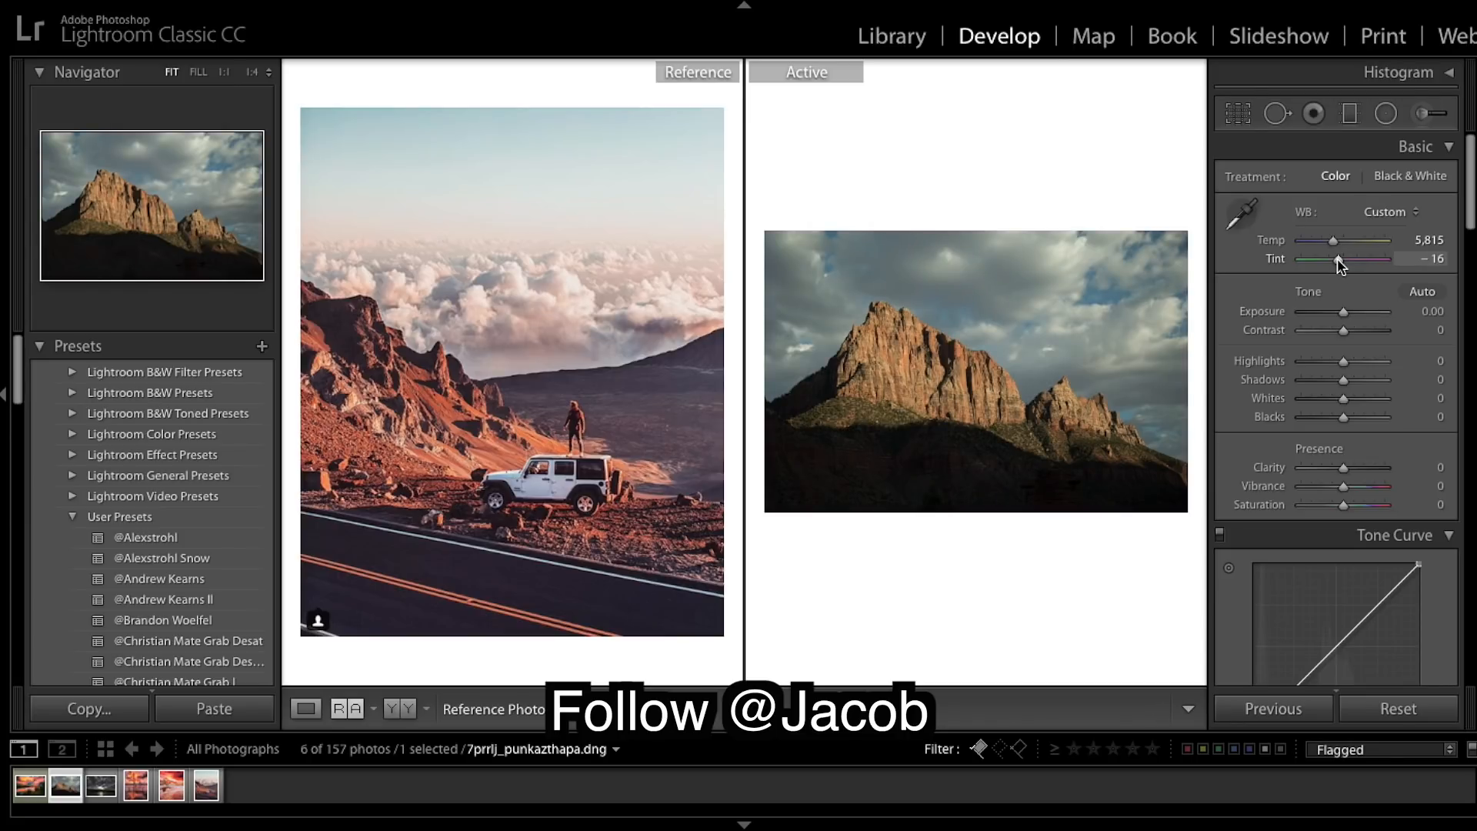
pyautogui.moveTo(1337, 260); pyautogui.dragTo(1339, 260)
pyautogui.moveTo(1339, 264); pyautogui.dragTo(1342, 266)
pyautogui.moveTo(1344, 330); pyautogui.dragTo(1355, 333)
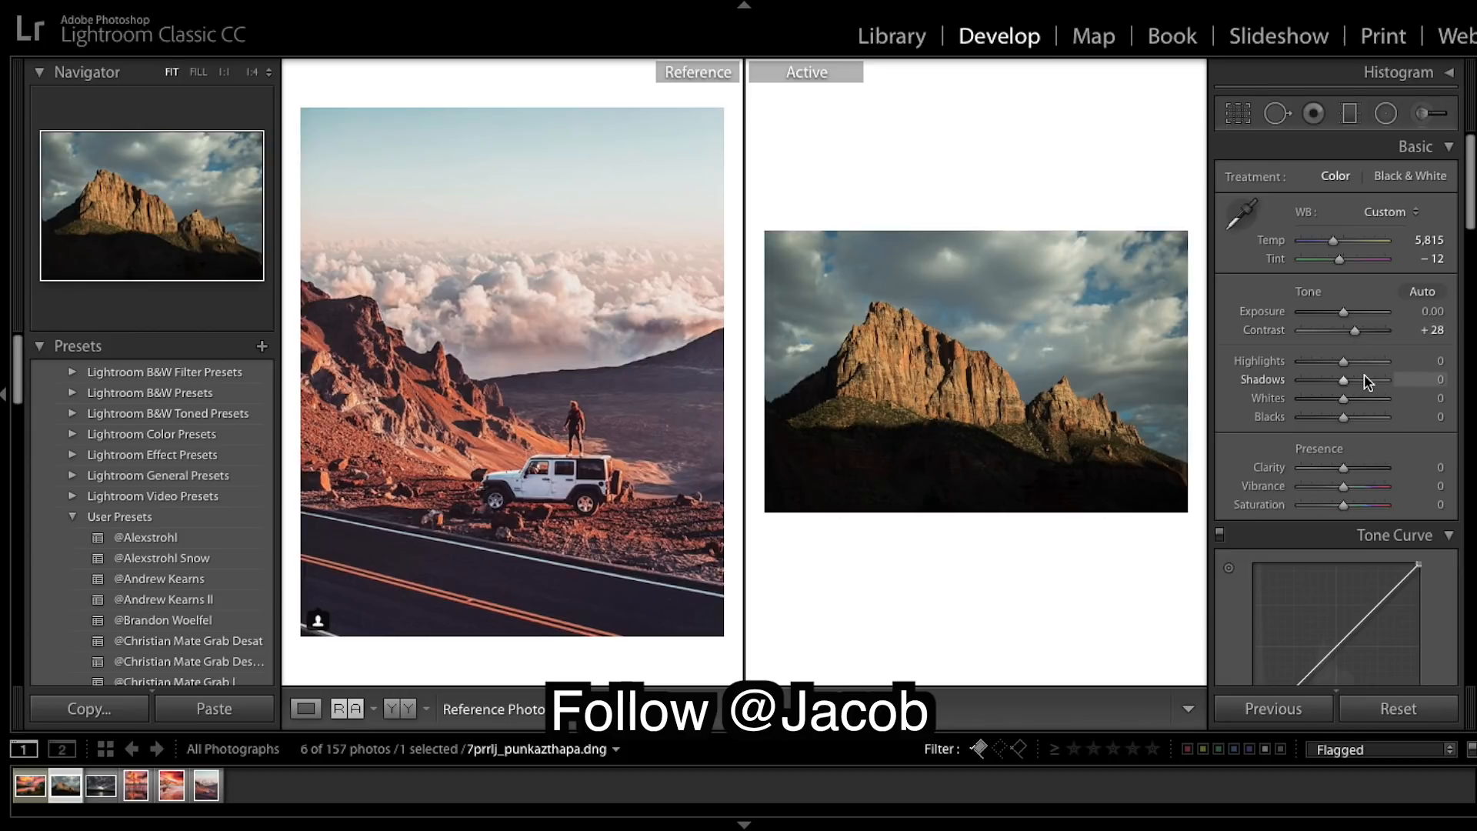
# Set the mountain photo's Shadows to +100, Blacks to -49 and Vibrance to +10.
pyautogui.scroll(-1, 1366, 380)
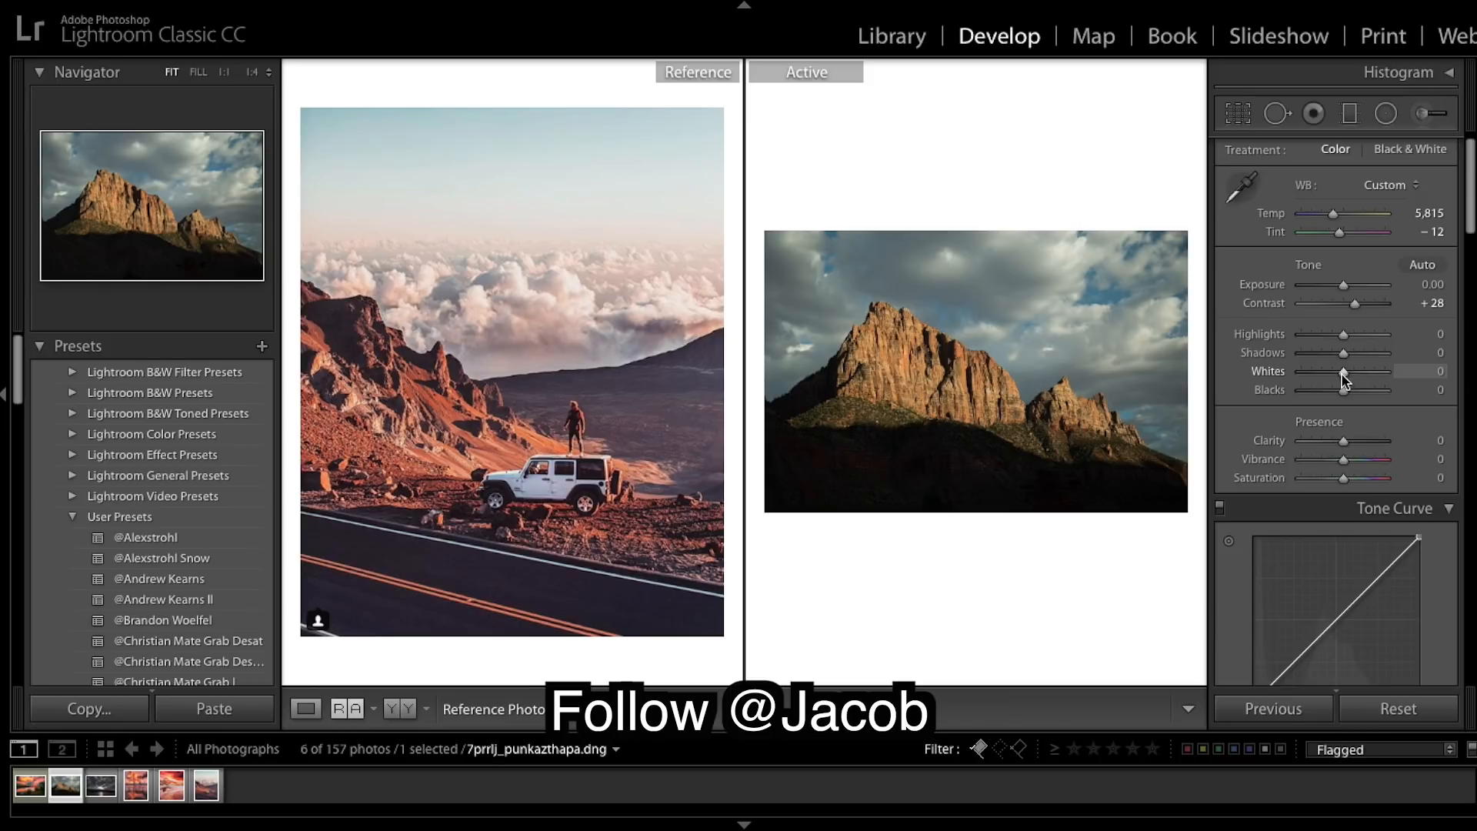
pyautogui.moveTo(1342, 353); pyautogui.dragTo(1385, 352)
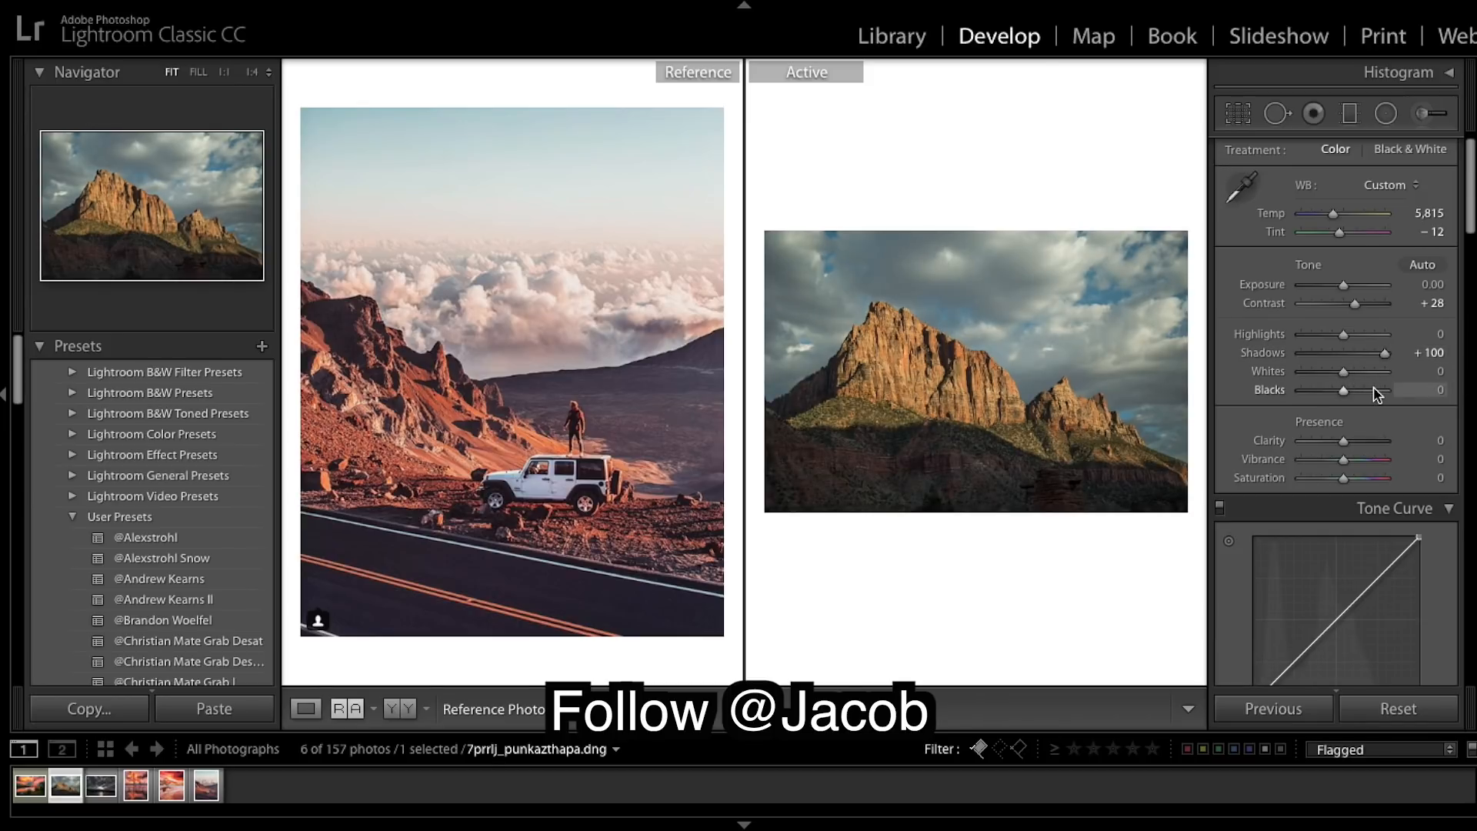
pyautogui.scroll(1, 1375, 389)
pyautogui.moveTo(1332, 400); pyautogui.dragTo(1322, 395)
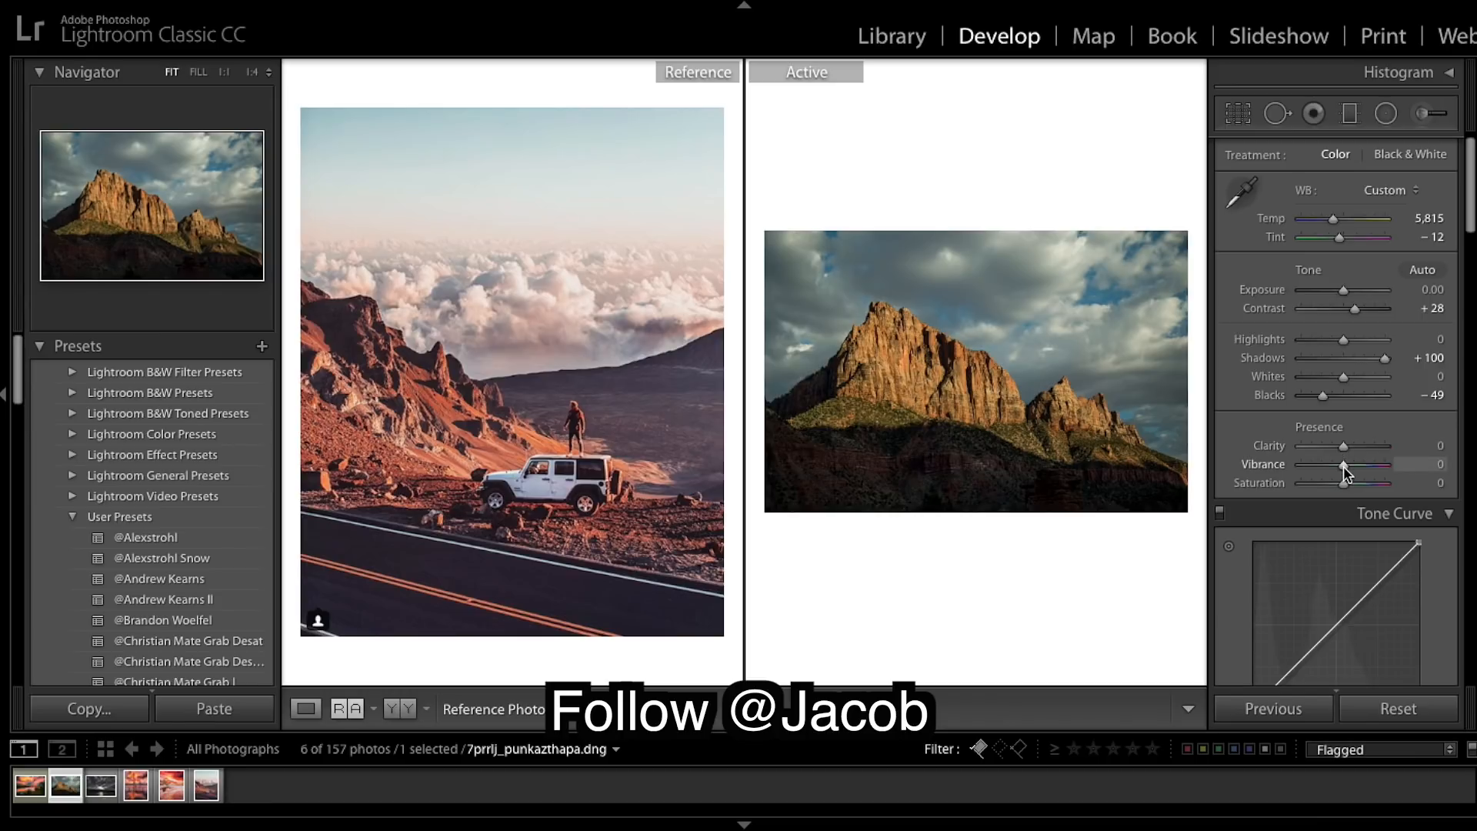
pyautogui.moveTo(1345, 466); pyautogui.dragTo(1348, 465)
# Add a highlight point and a shadow point to the RGB tone curve, lowering the shadow point to about 24.3 / 21.2%.
pyautogui.scroll(-3, 1350, 477)
pyautogui.click(1377, 457)
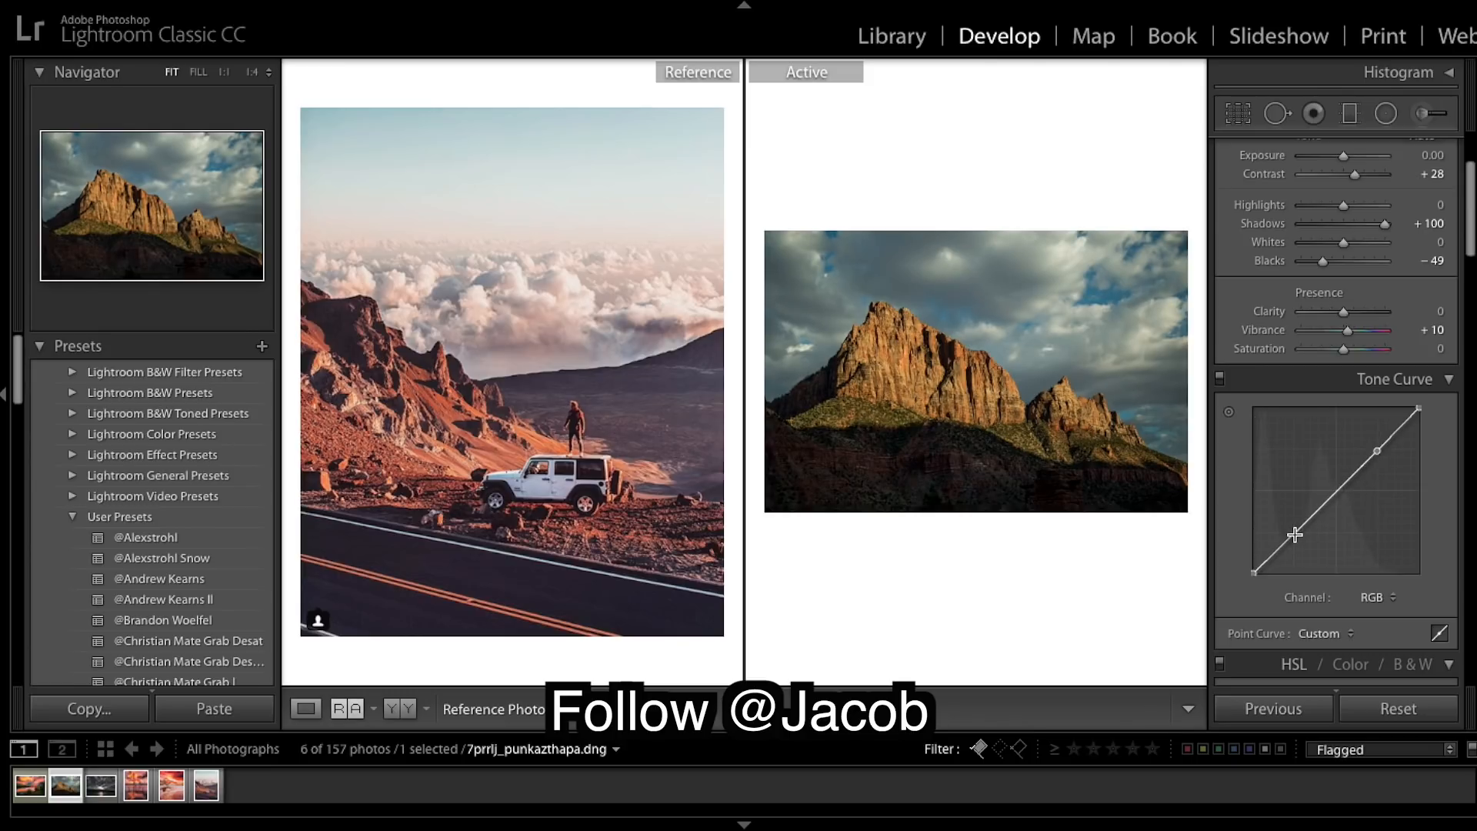
pyautogui.moveTo(1295, 535); pyautogui.dragTo(1294, 544)
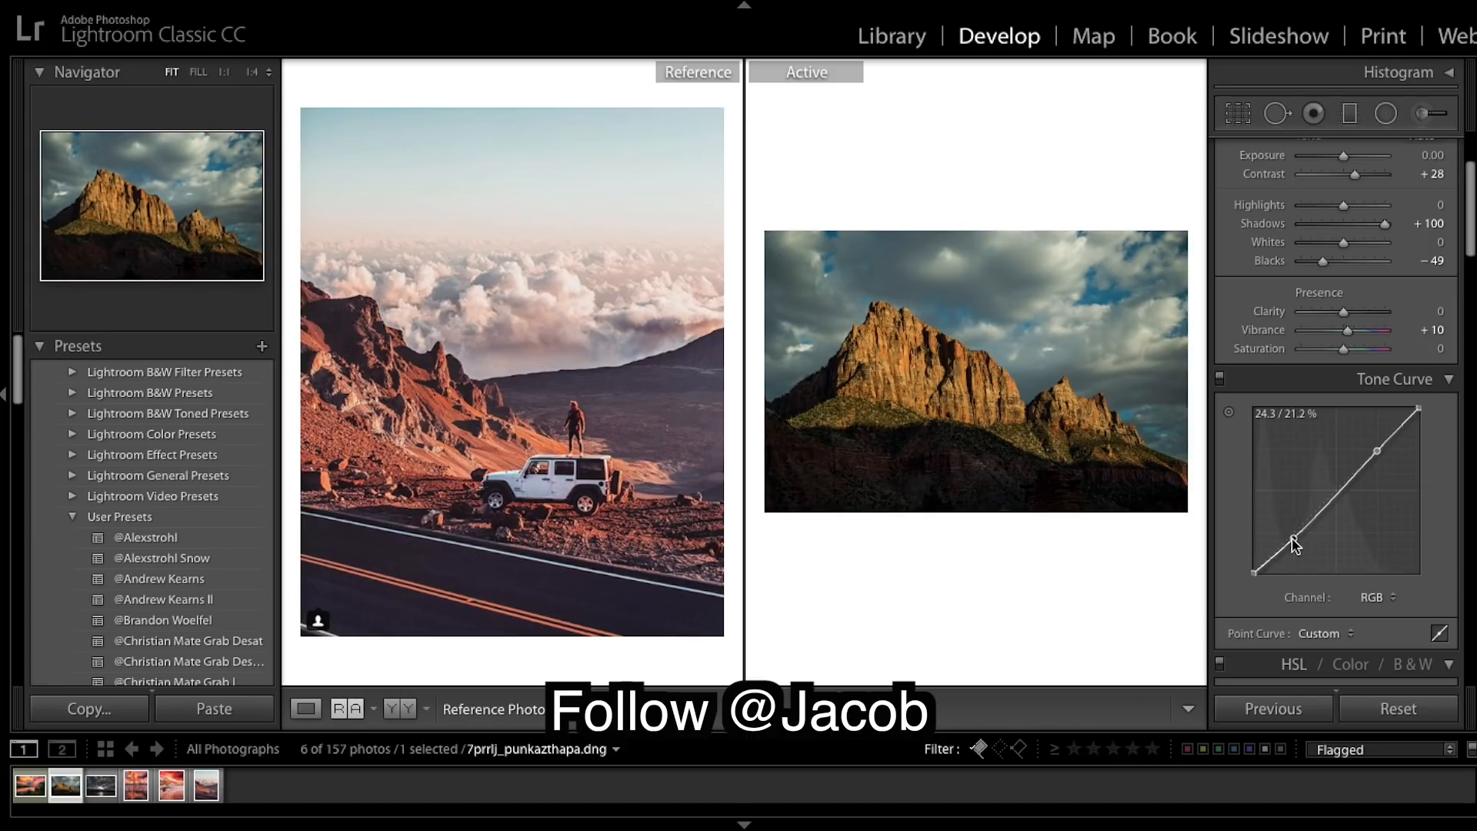
pyautogui.moveTo(1377, 450); pyautogui.dragTo(1380, 452)
# Shift the Orange hue to -3 in the HSL adjustments.
pyautogui.scroll(-3, 1467, 531)
pyautogui.scroll(-6, 1467, 531)
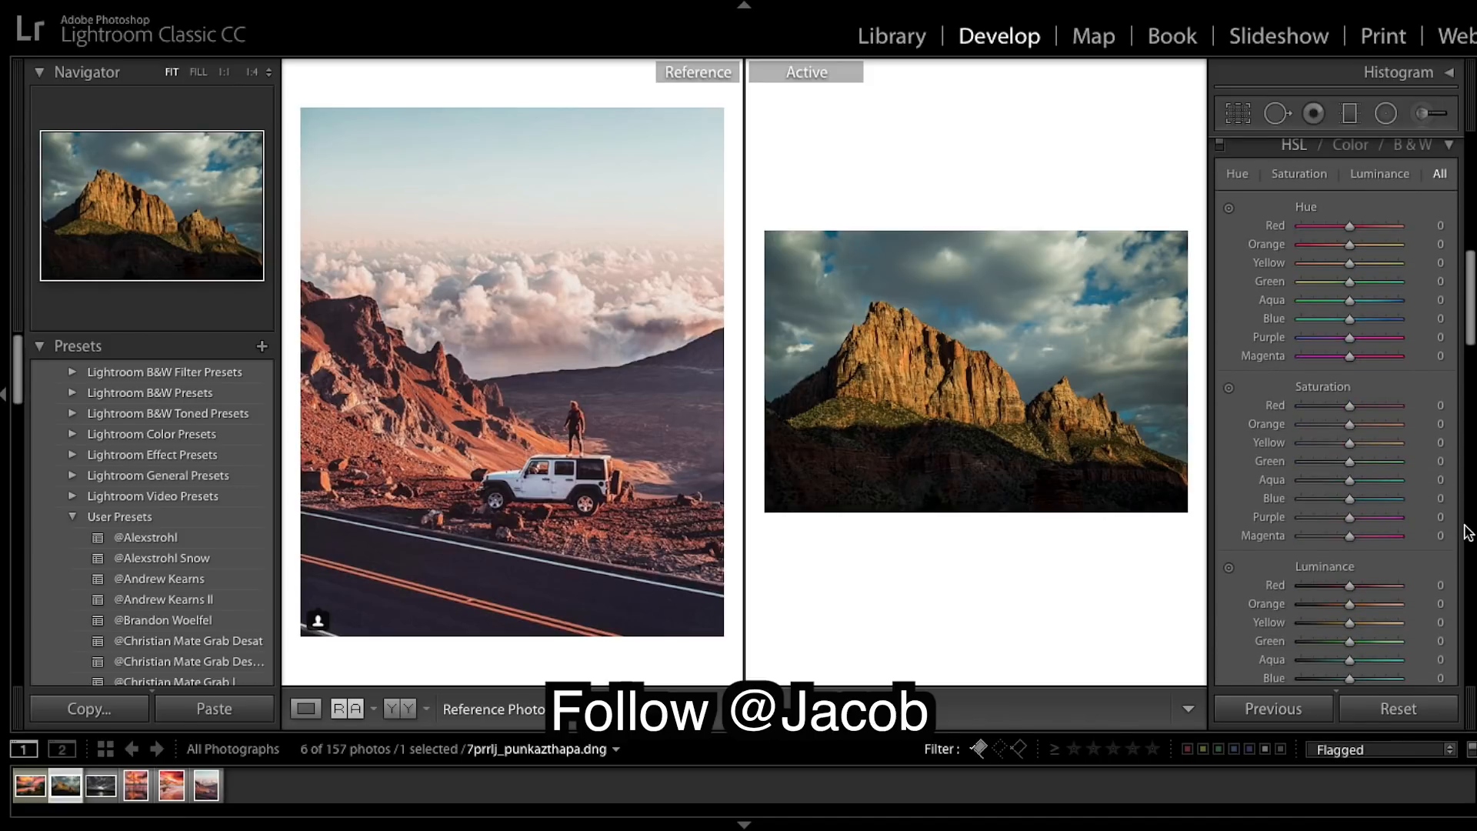
pyautogui.moveTo(1349, 247); pyautogui.dragTo(1348, 247)
# Set the camera calibration's Blue Primary Hue to -60 and its Saturation to -24.
pyautogui.scroll(-15, 1397, 270)
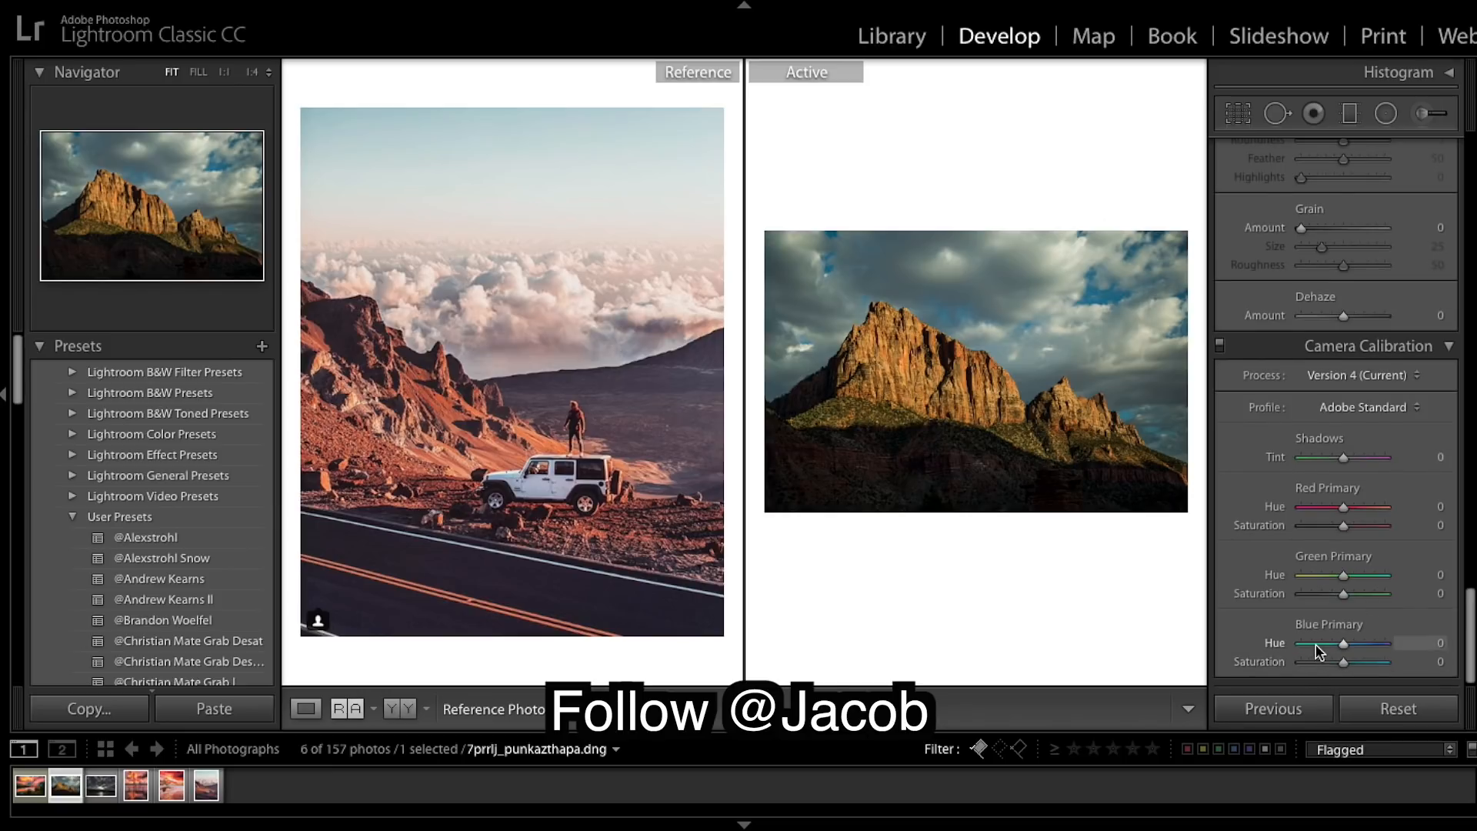
pyautogui.click(1316, 644)
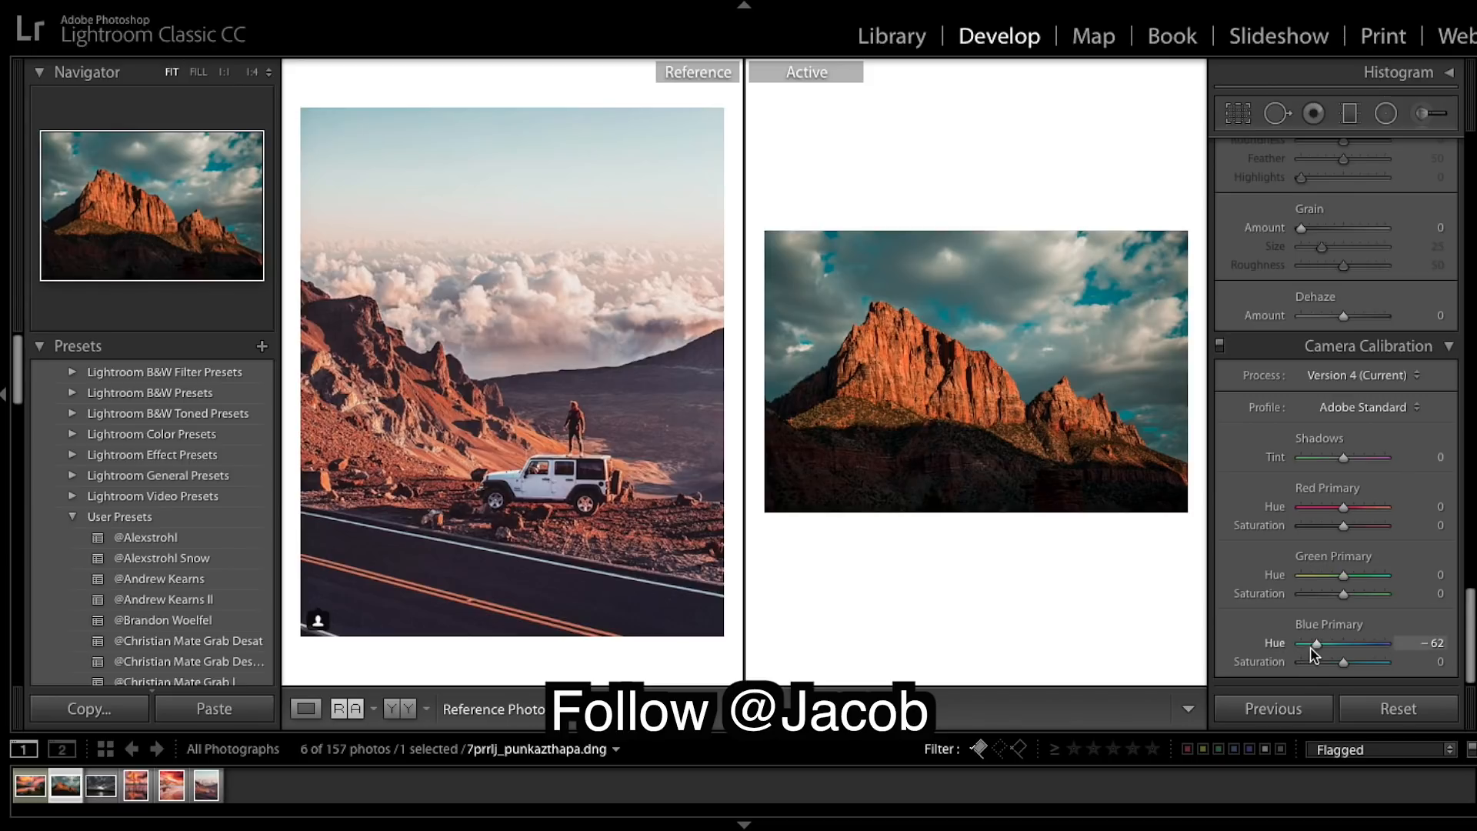
pyautogui.moveTo(1313, 641); pyautogui.dragTo(1332, 662)
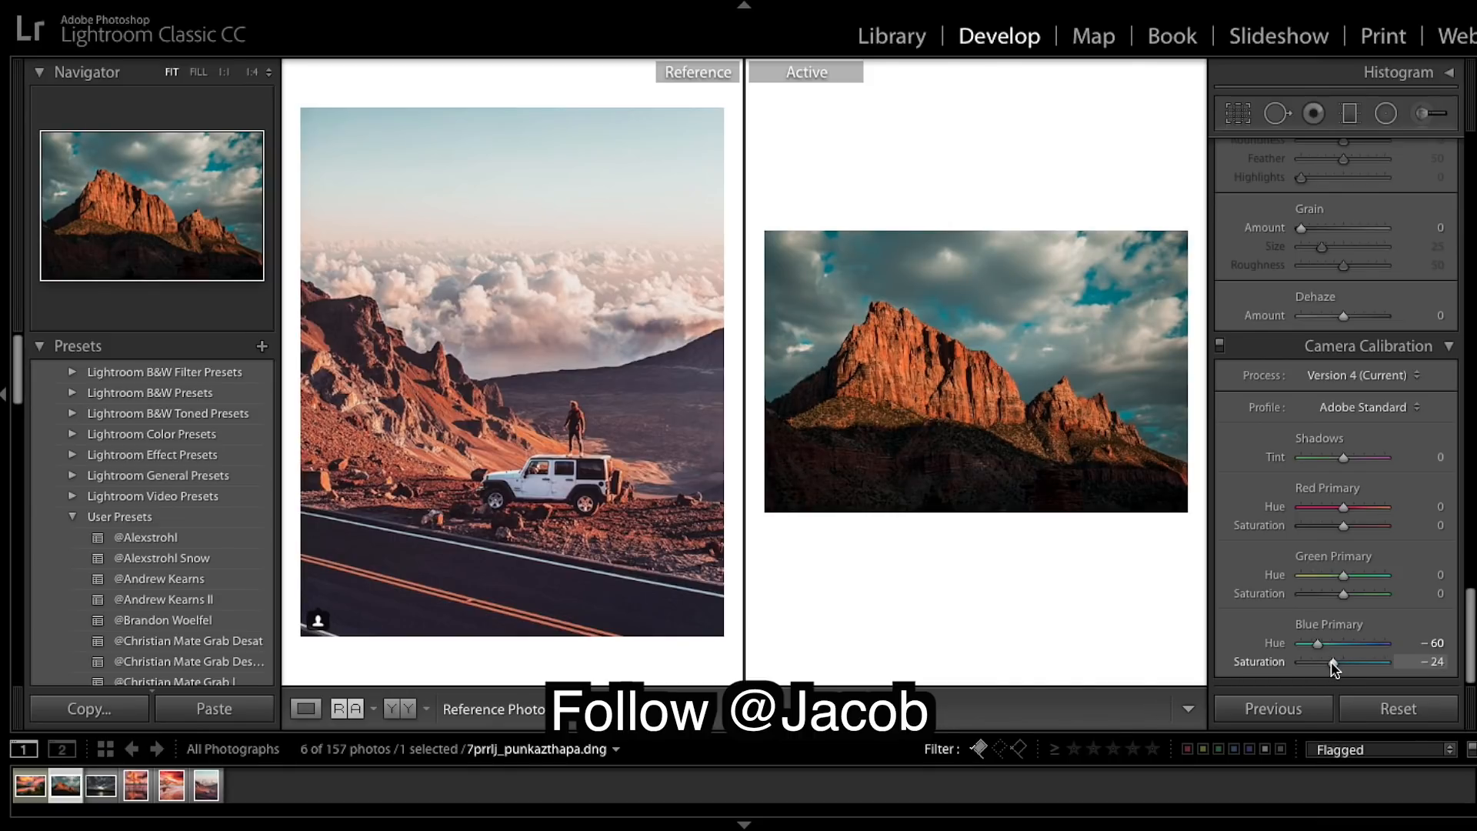
pyautogui.moveTo(1331, 662); pyautogui.dragTo(1333, 663)
pyautogui.moveTo(1332, 663); pyautogui.dragTo(1330, 662)
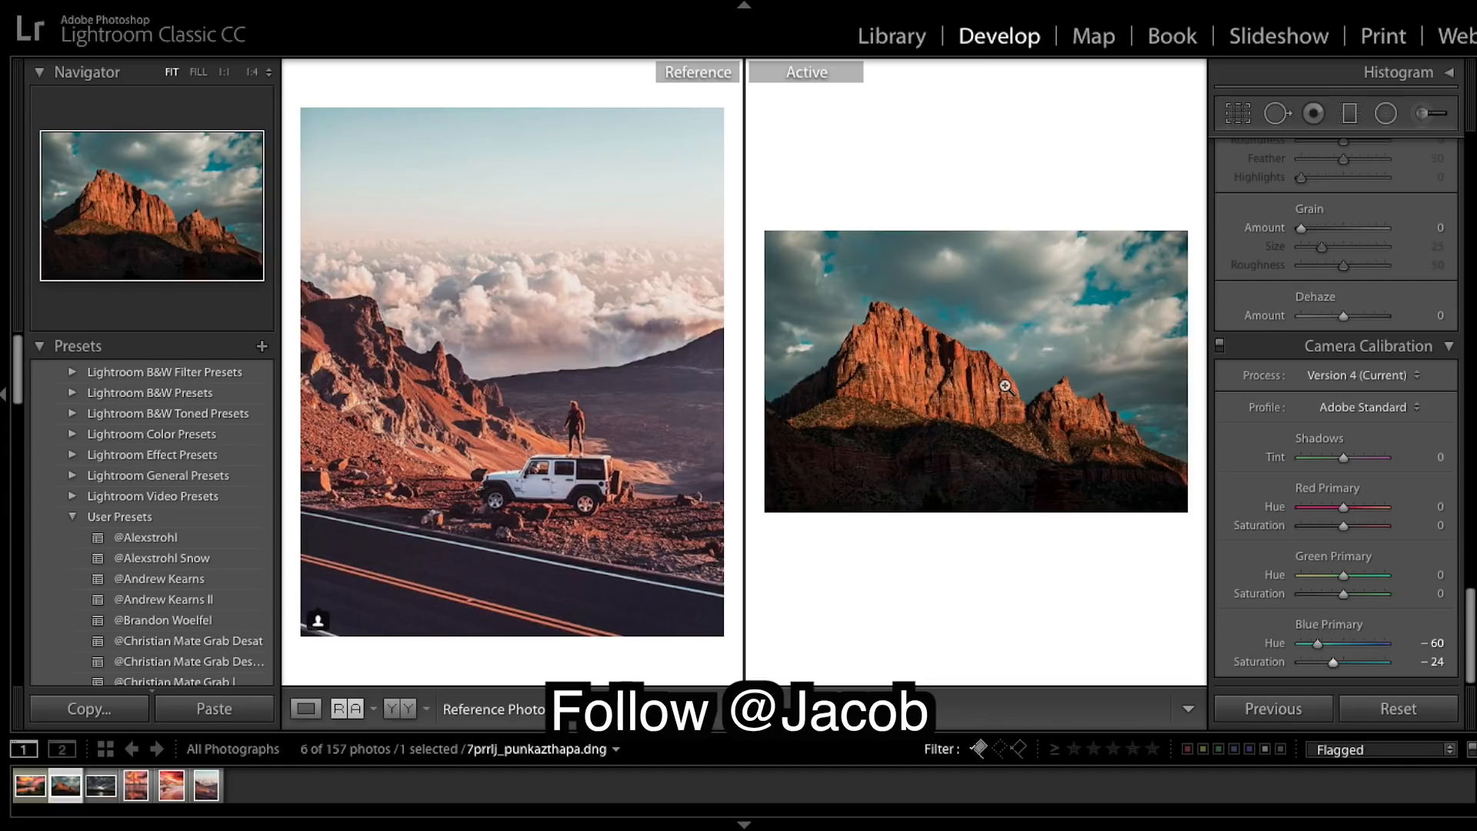
# Reduce the HSL Saturation of Aqua to -28 and of Blue to -72.
pyautogui.scroll(15, 1398, 409)
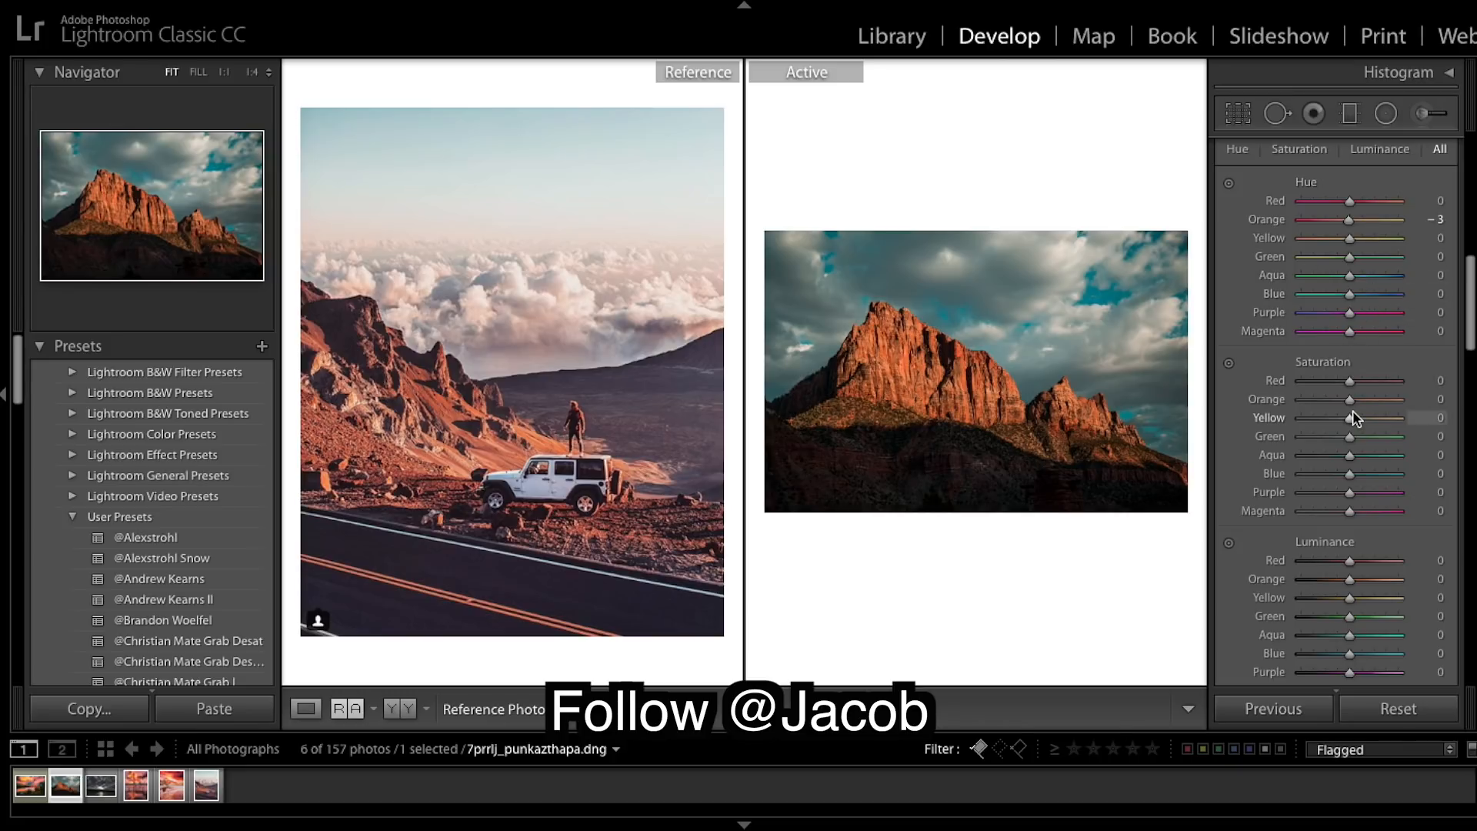
pyautogui.moveTo(1349, 455); pyautogui.dragTo(1337, 459)
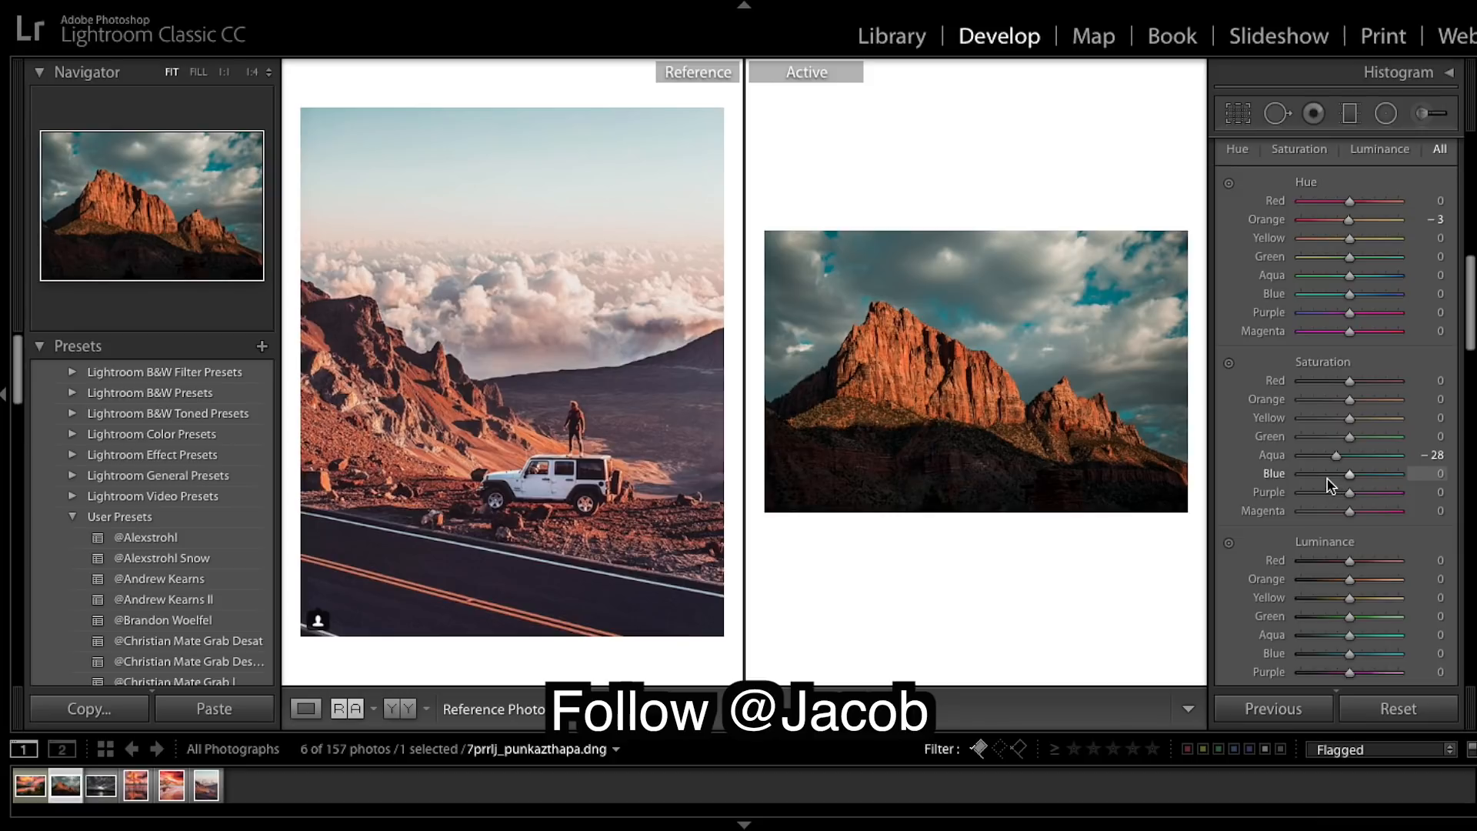
pyautogui.click(1326, 475)
pyautogui.moveTo(1330, 483); pyautogui.dragTo(1315, 483)
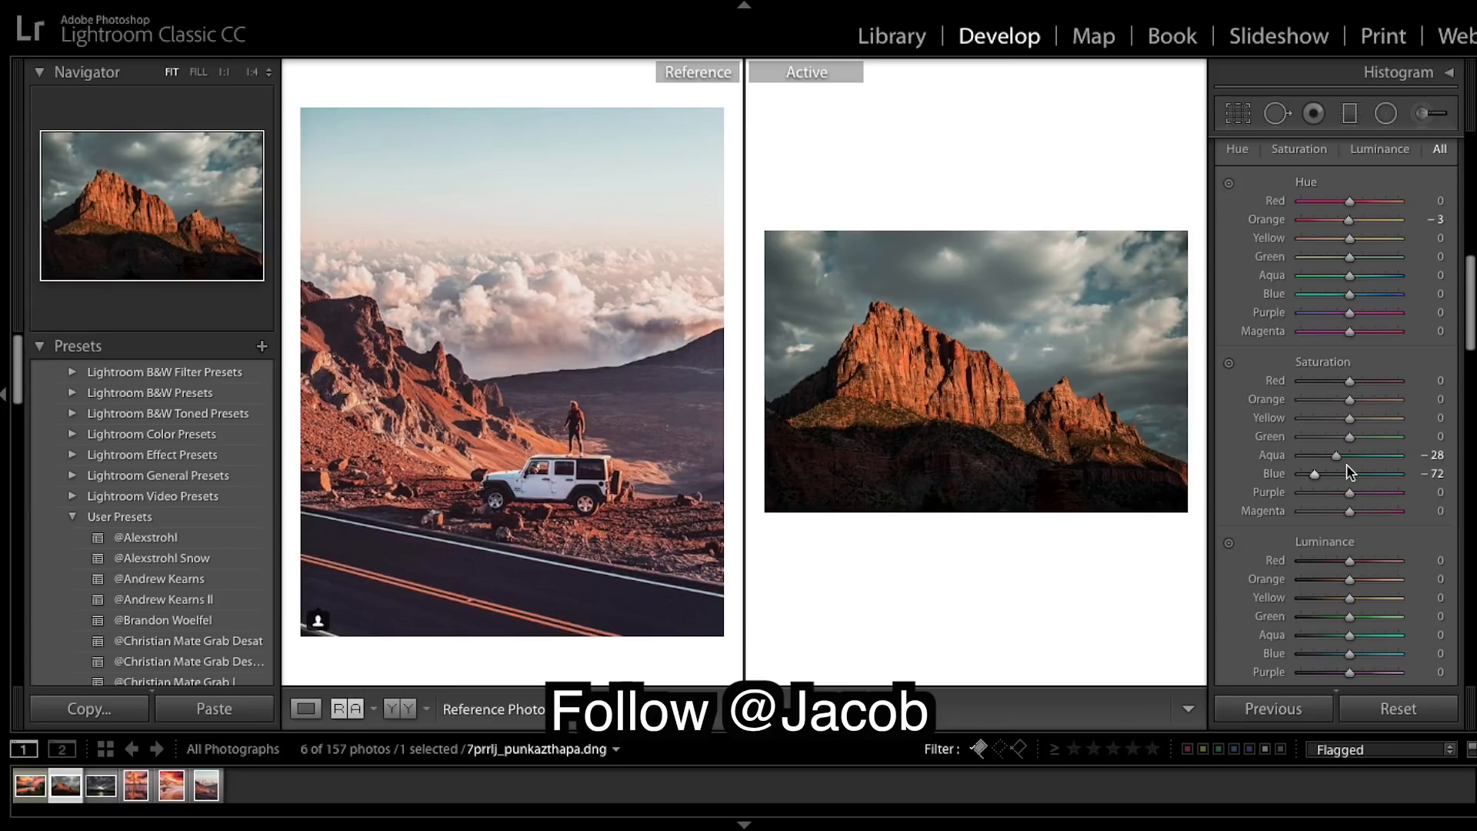
# Set the HSL Luminance of Red to -38, Orange to -14 and Yellow to +80.
pyautogui.scroll(-2, 1347, 471)
pyautogui.moveTo(1349, 508); pyautogui.dragTo(1332, 510)
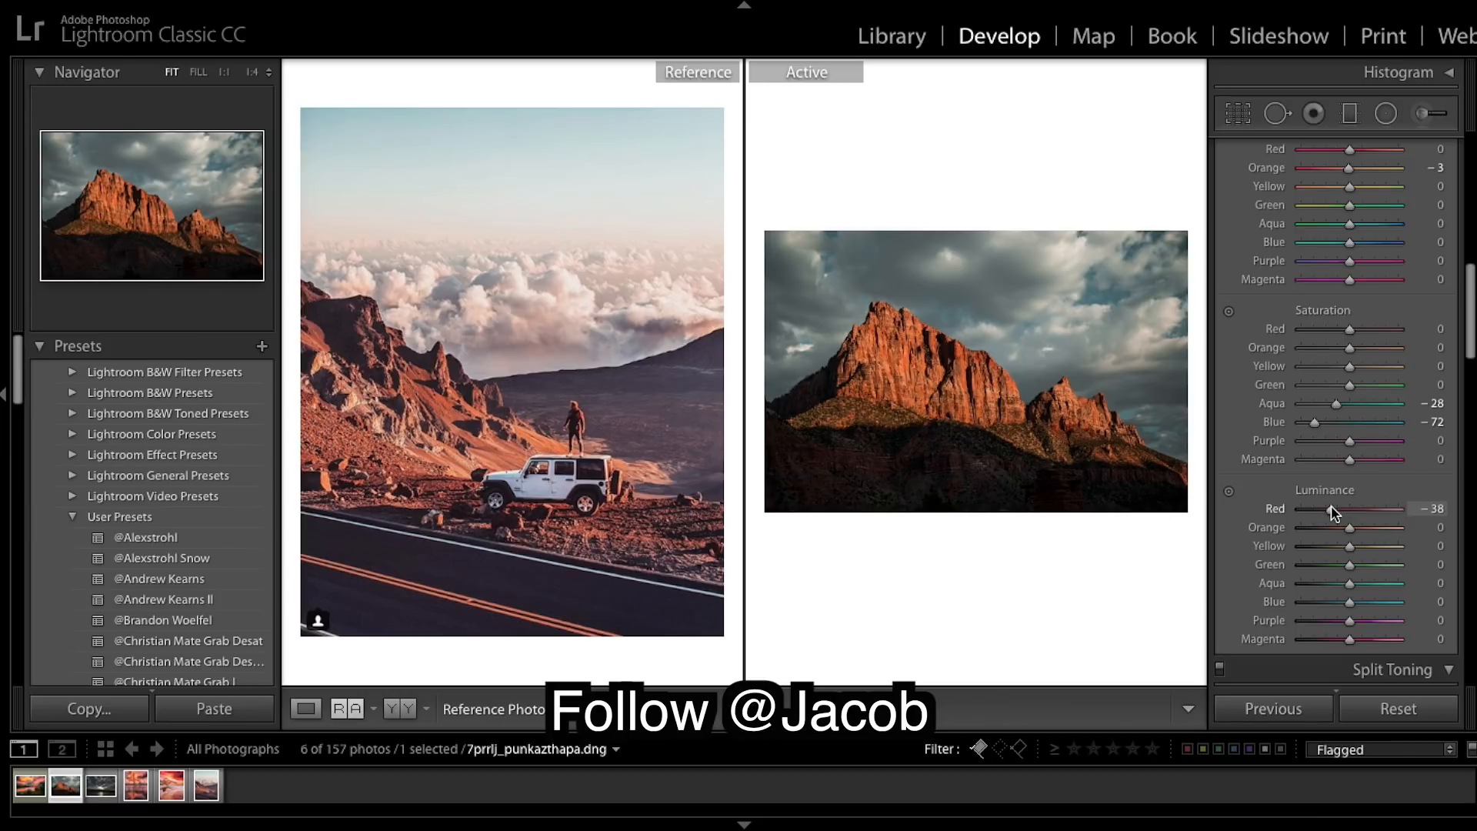
pyautogui.moveTo(1331, 508); pyautogui.dragTo(1332, 508)
pyautogui.moveTo(1337, 529); pyautogui.dragTo(1387, 549)
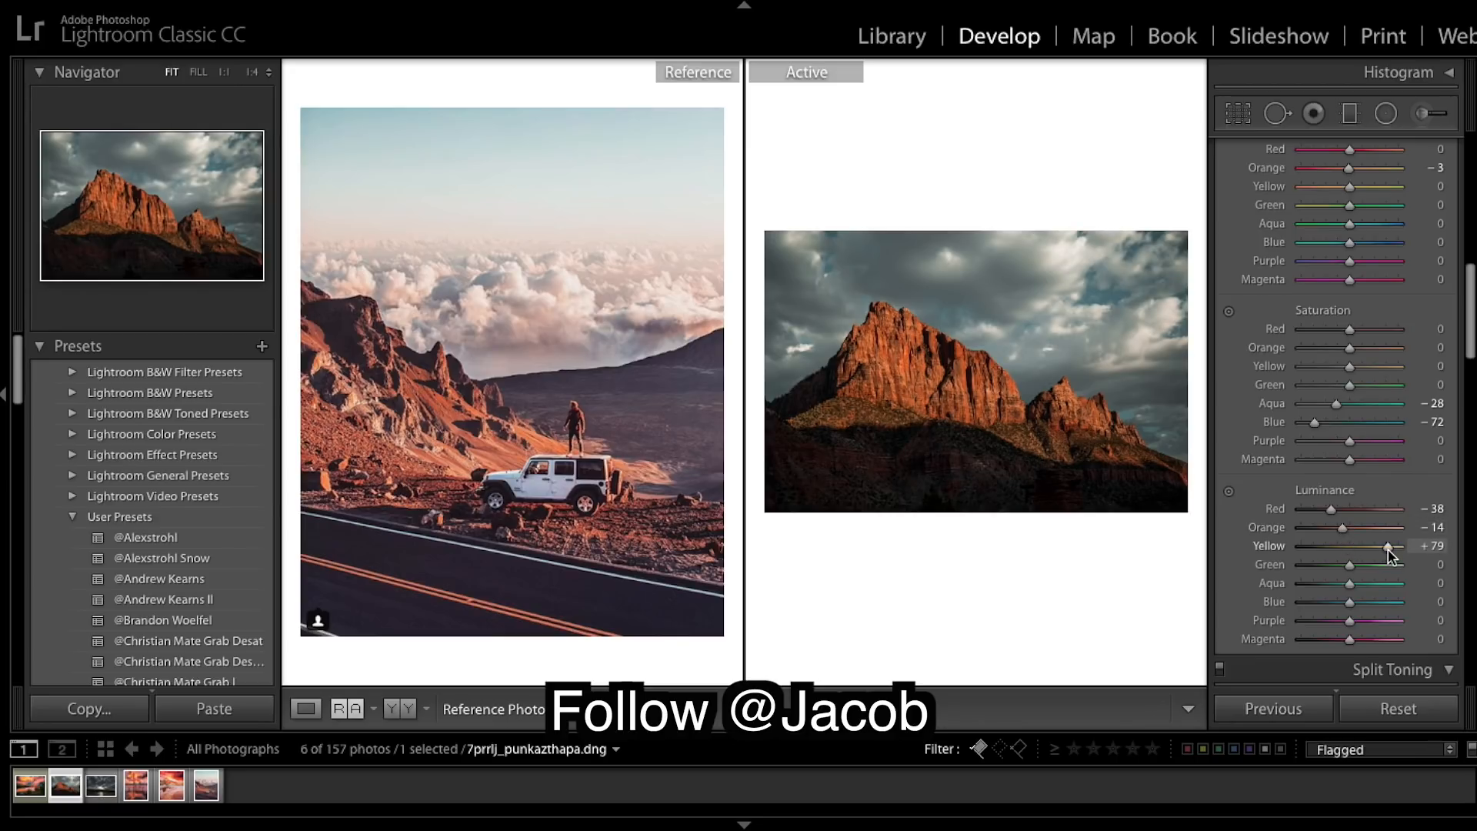
pyautogui.moveTo(1387, 549); pyautogui.dragTo(1389, 551)
# Raise the HSL Luminance of Aqua to +100 and of Blue to +90.
pyautogui.scroll(-1, 1366, 589)
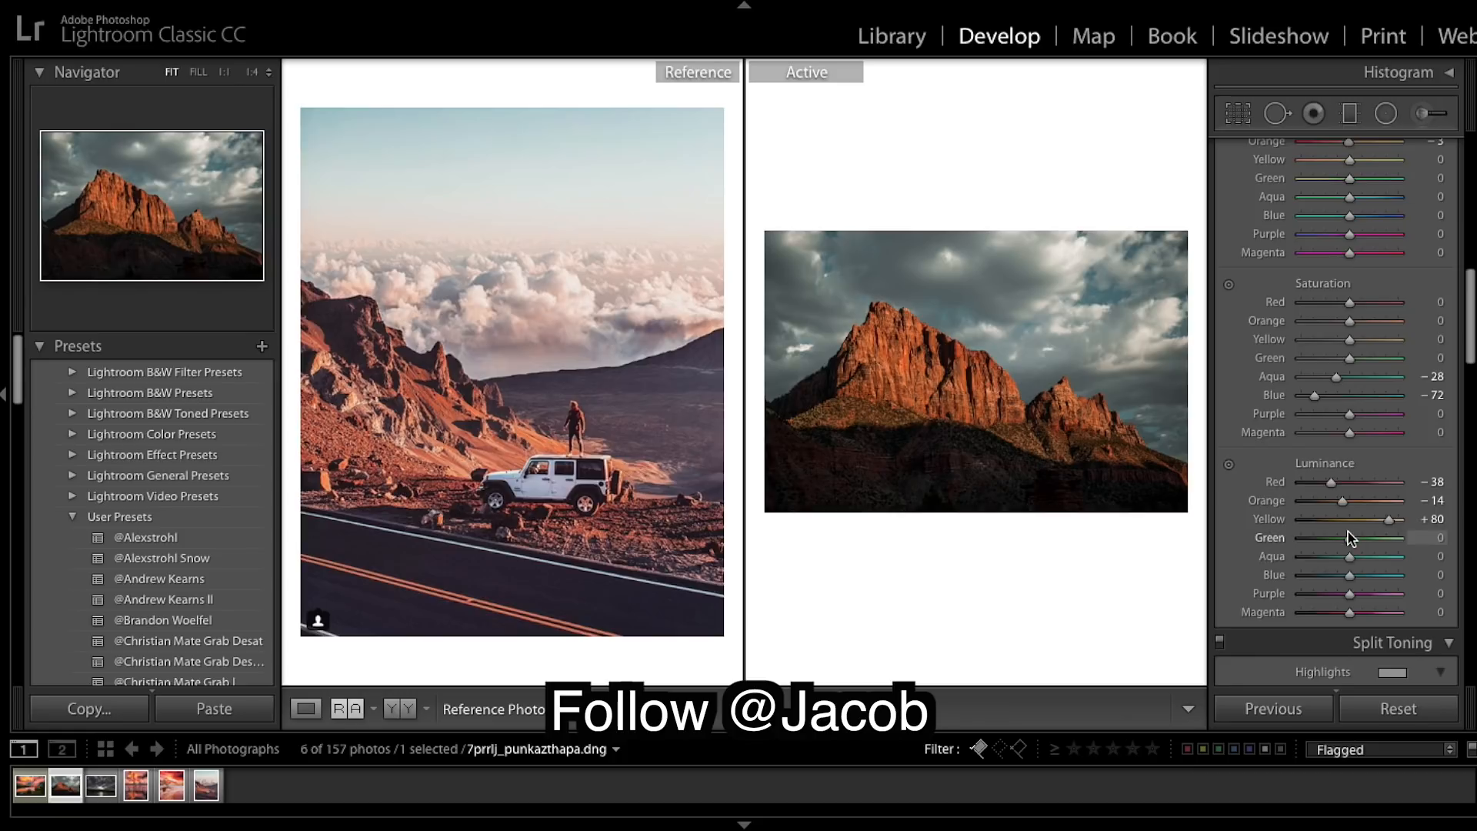
pyautogui.moveTo(1347, 560); pyautogui.dragTo(1432, 556)
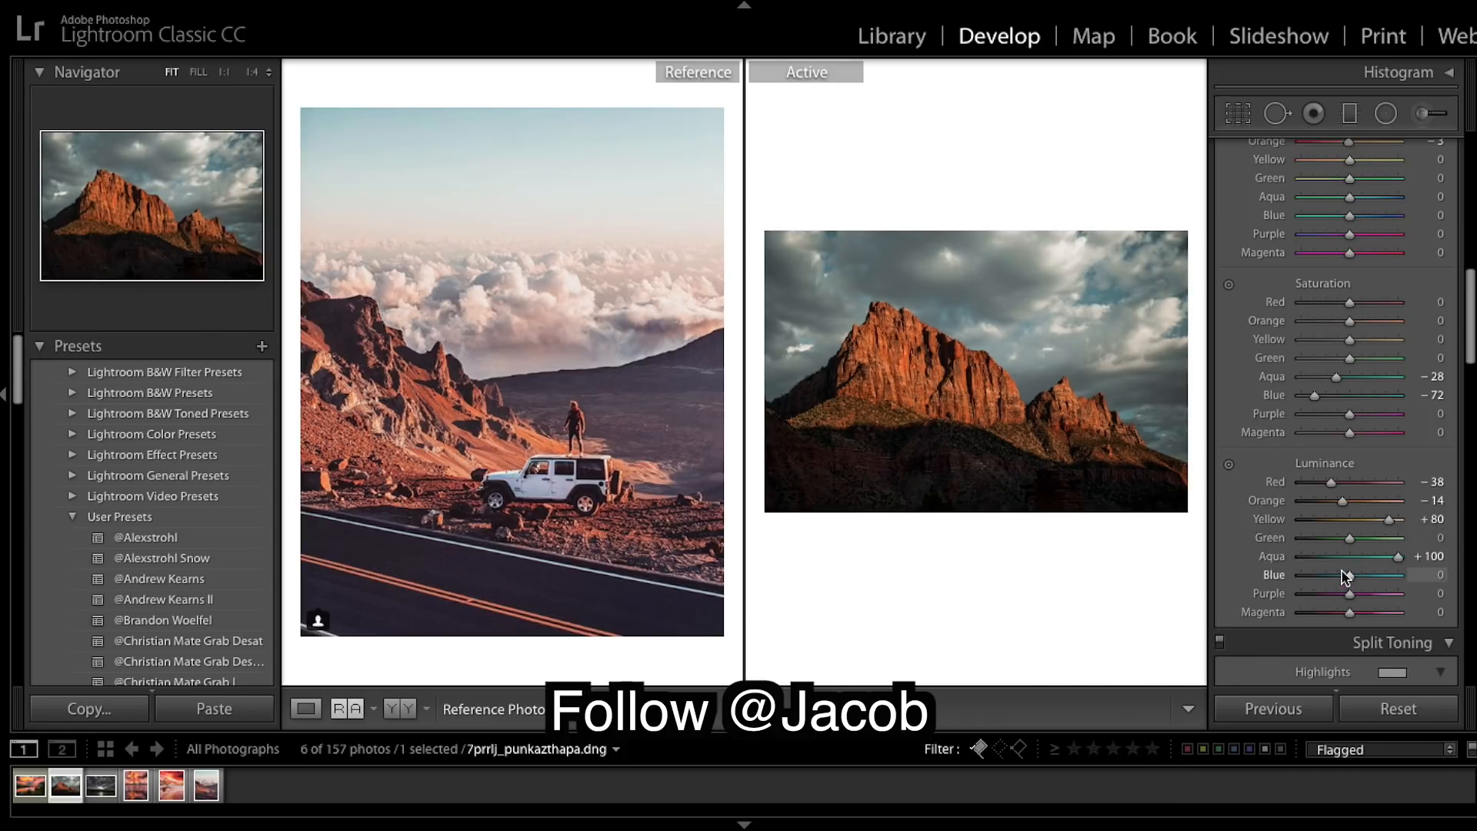
pyautogui.moveTo(1351, 575); pyautogui.dragTo(1399, 584)
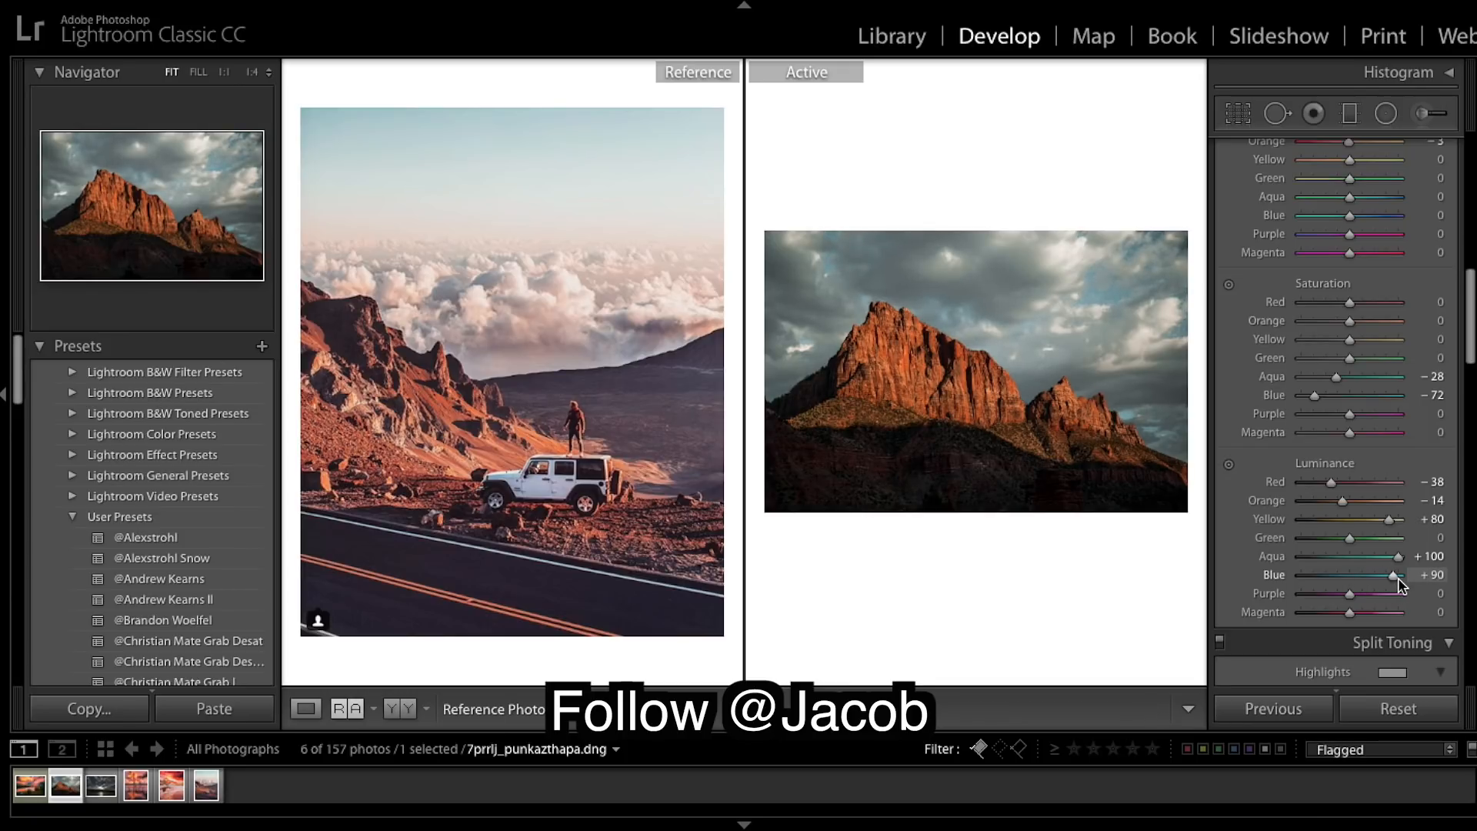
# Fine-tune the HSL Luminance of Blue to +94 and set the camera calibration's Red Primary Hue to -20.
pyautogui.moveTo(1399, 585); pyautogui.dragTo(1400, 586)
pyautogui.scroll(-9, 1377, 624)
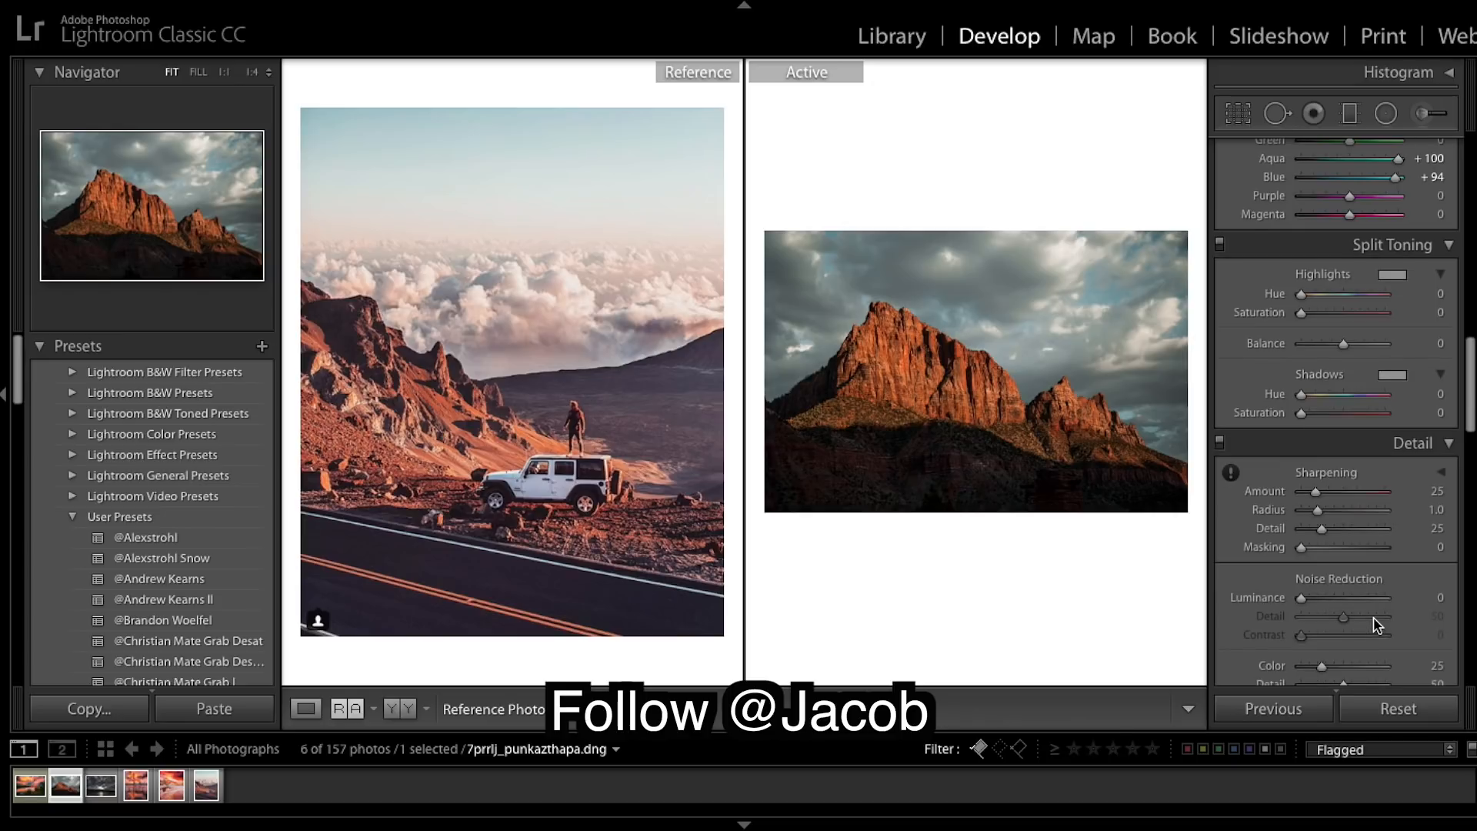
pyautogui.scroll(-20, 1377, 624)
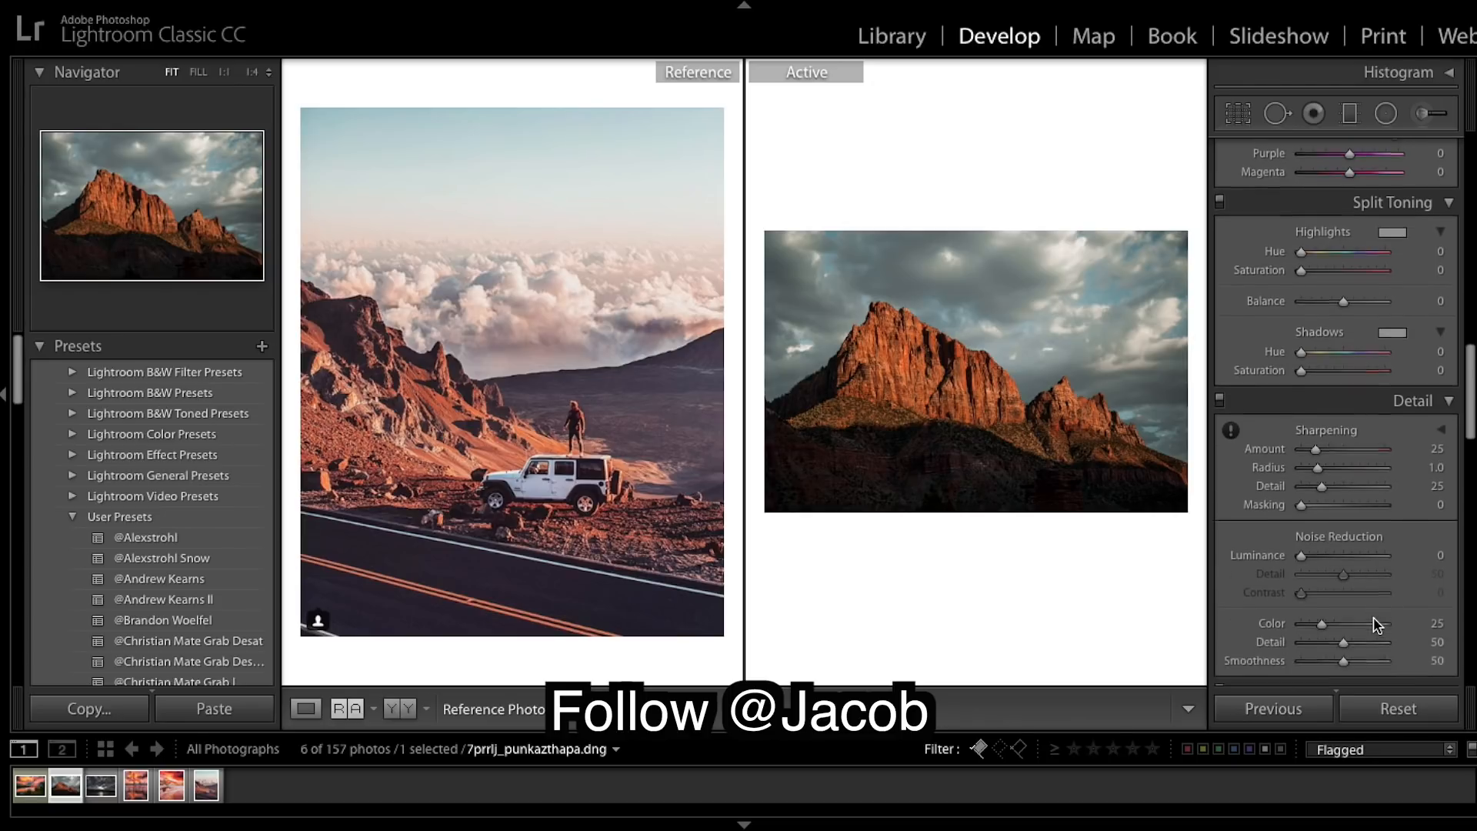
pyautogui.scroll(-6, 1372, 623)
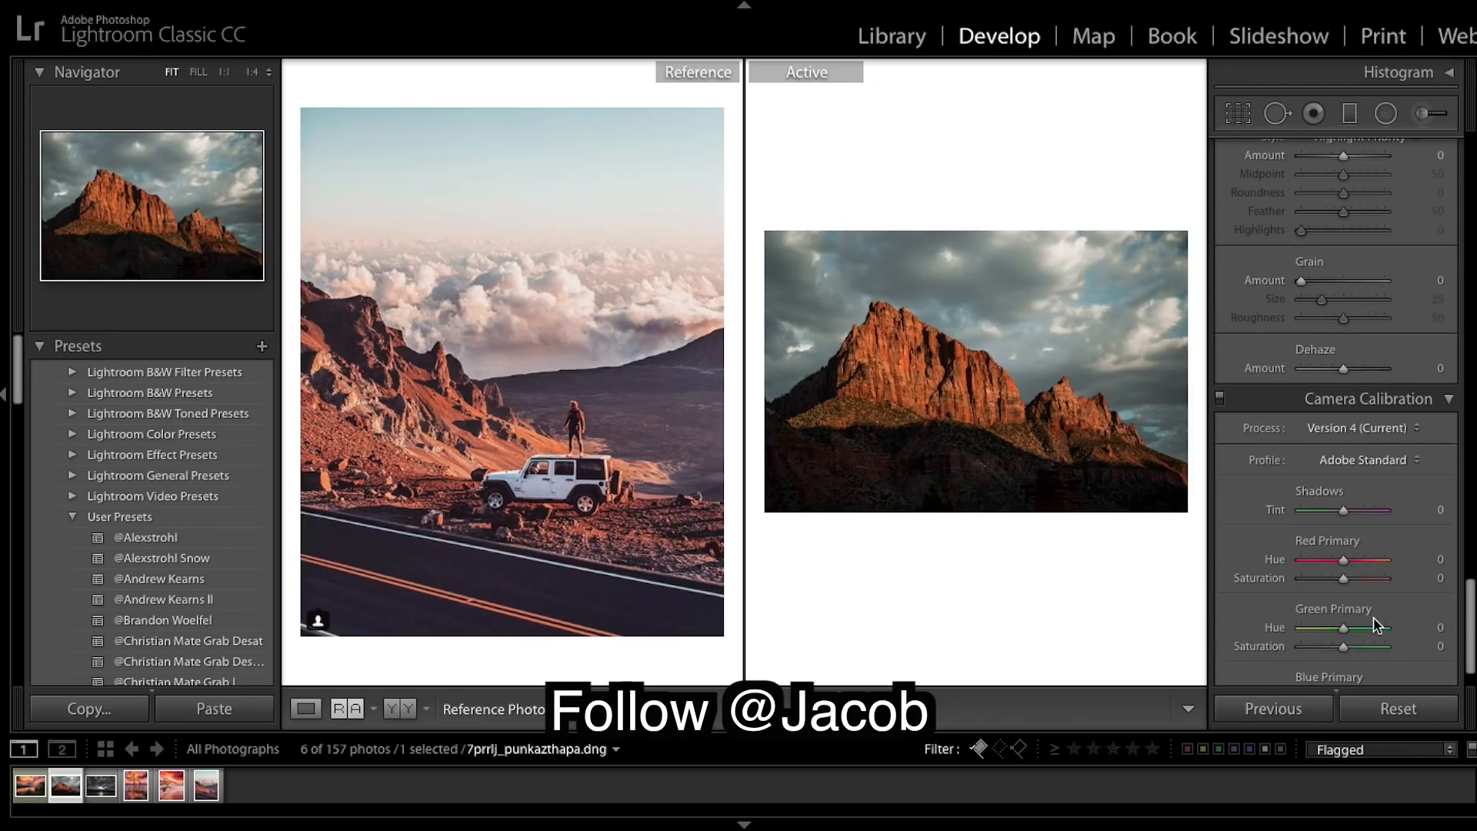
pyautogui.moveTo(1342, 507)
pyautogui.mouseDown()
pyautogui.moveTo(1313, 509)
pyautogui.moveTo(1353, 511)
pyautogui.moveTo(1334, 512)
pyautogui.moveTo(1336, 529)
pyautogui.mouseUp()
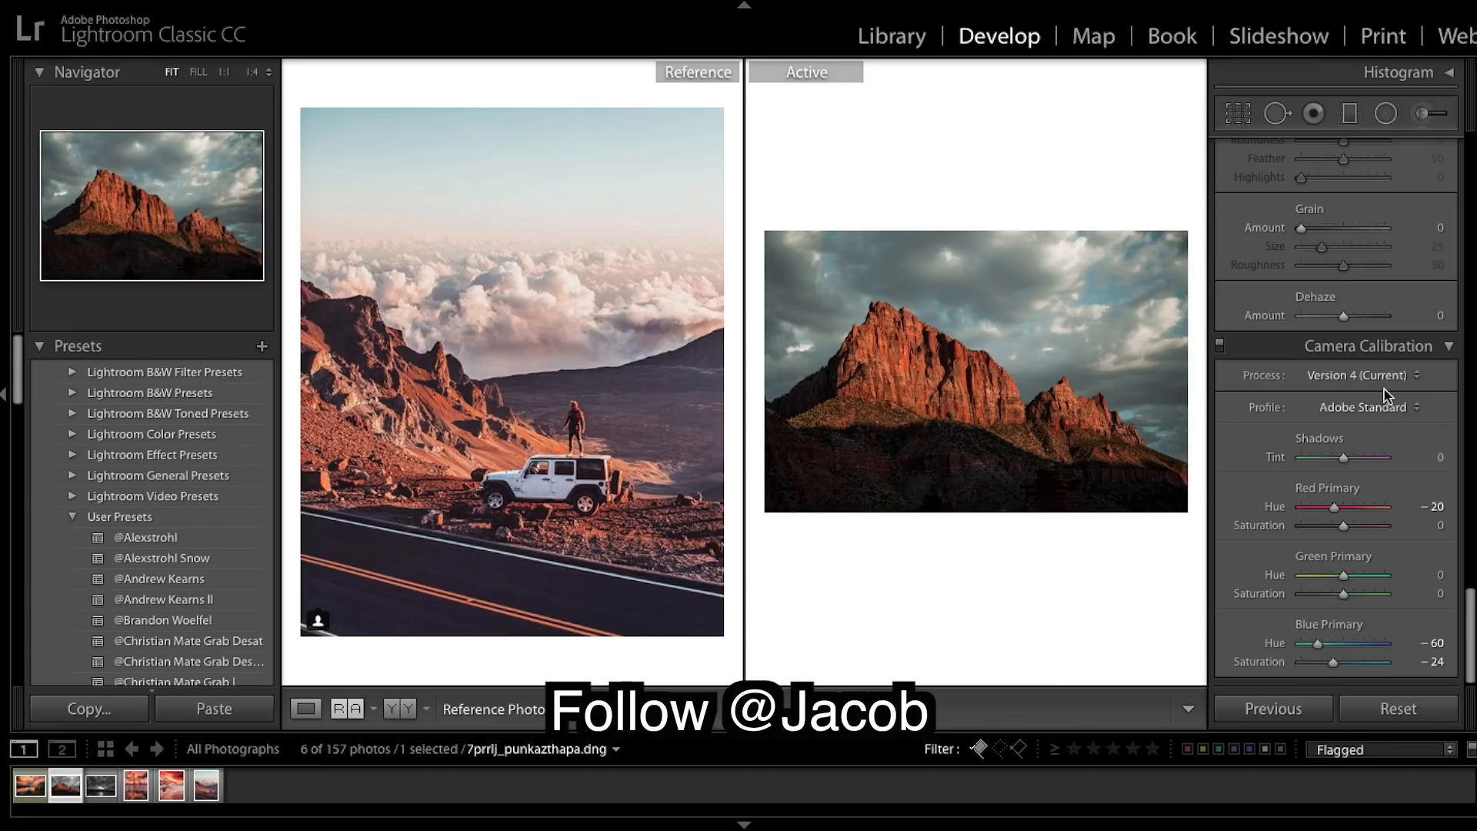
# Add a graduated filter over the sky, tilted to follow the mountain's descending ridge, with its Temp at 33.
pyautogui.scroll(15, 1312, 262)
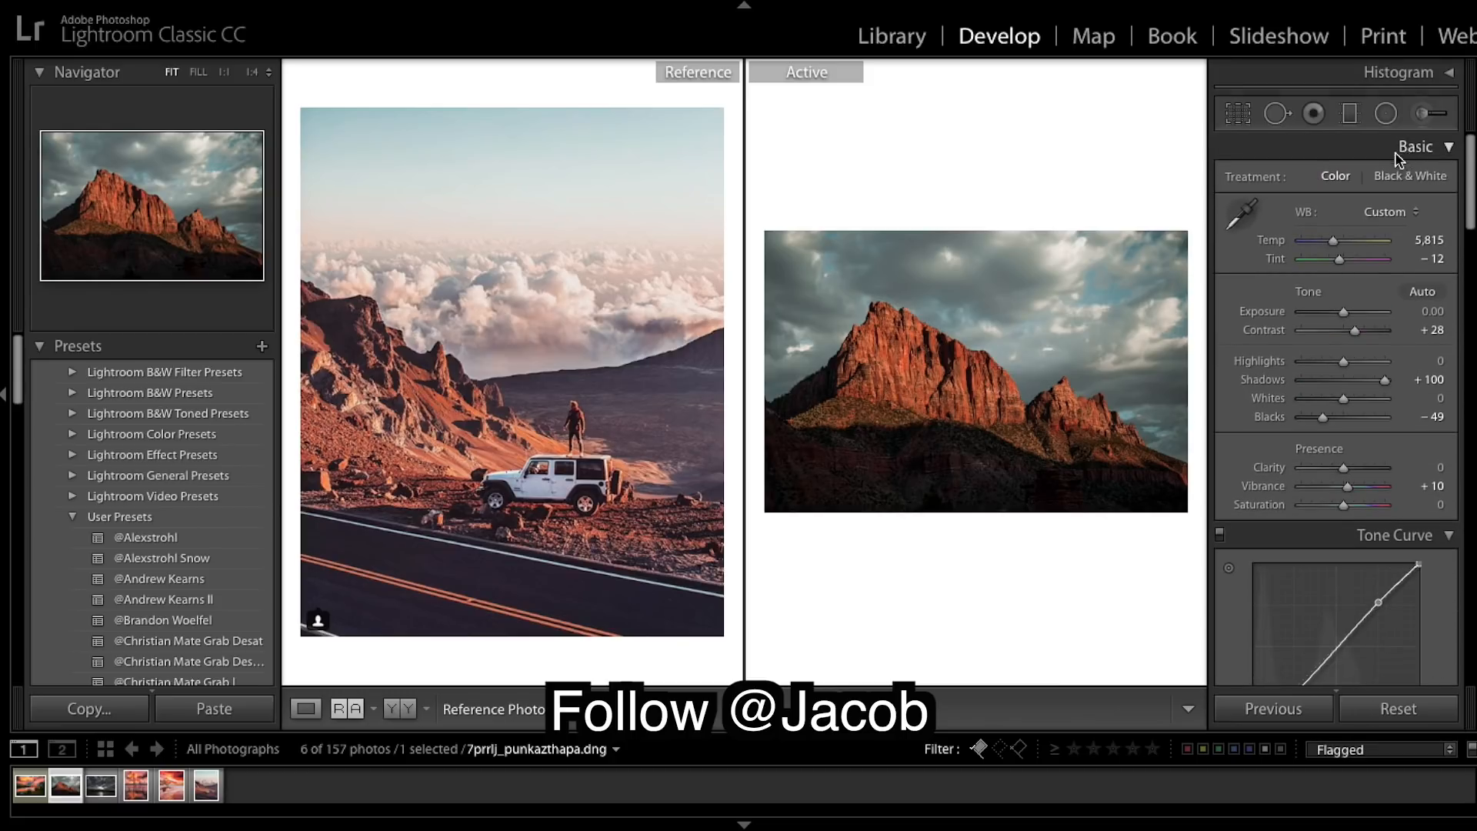
pyautogui.click(1349, 113)
pyautogui.moveTo(988, 323); pyautogui.dragTo(1033, 277)
pyautogui.moveTo(1027, 255); pyautogui.dragTo(976, 337)
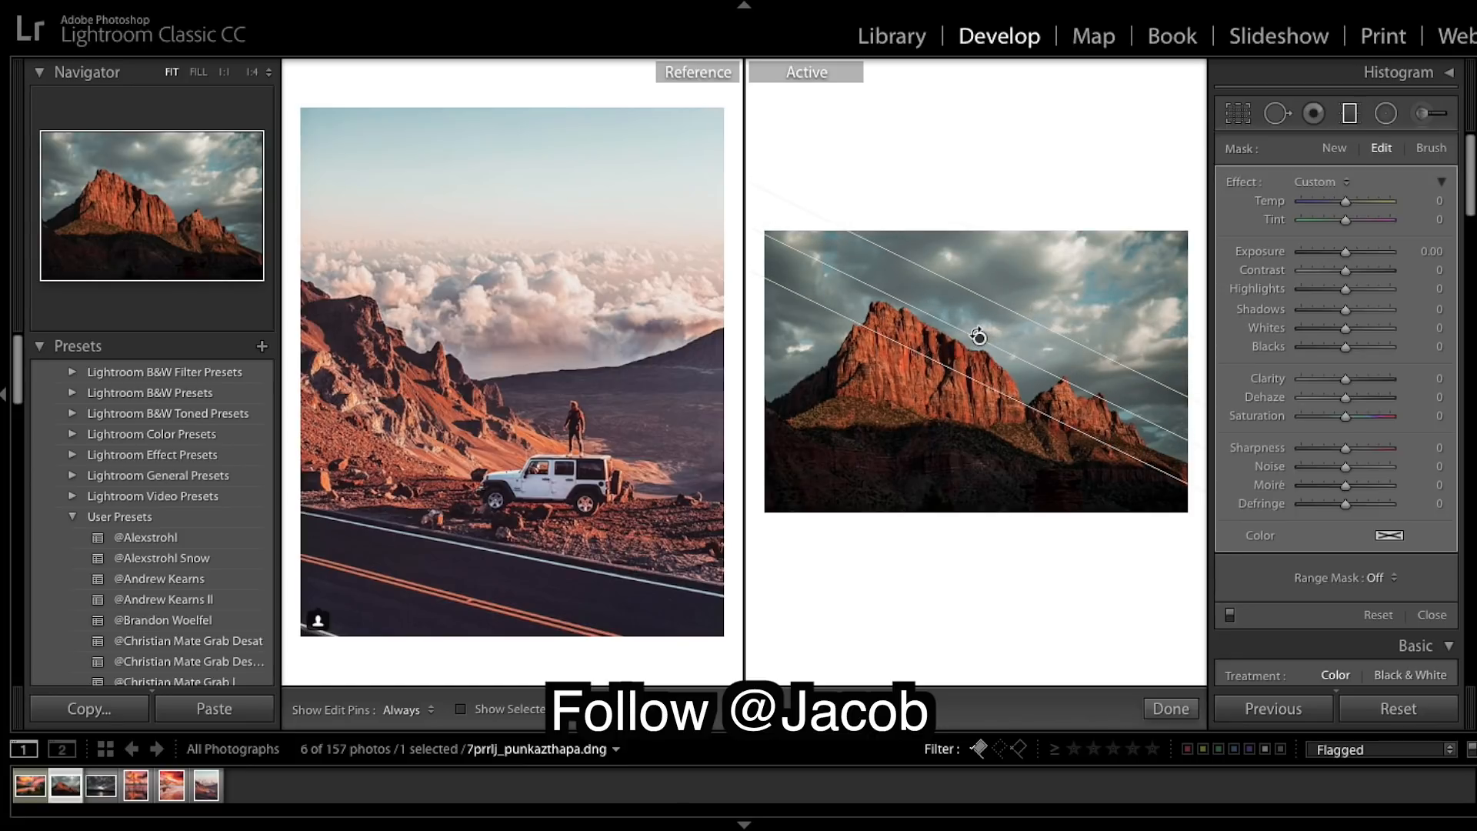
pyautogui.click(1363, 200)
pyautogui.moveTo(1038, 360); pyautogui.dragTo(842, 300)
pyautogui.moveTo(1015, 304); pyautogui.dragTo(1015, 271)
pyautogui.moveTo(984, 319); pyautogui.dragTo(975, 341)
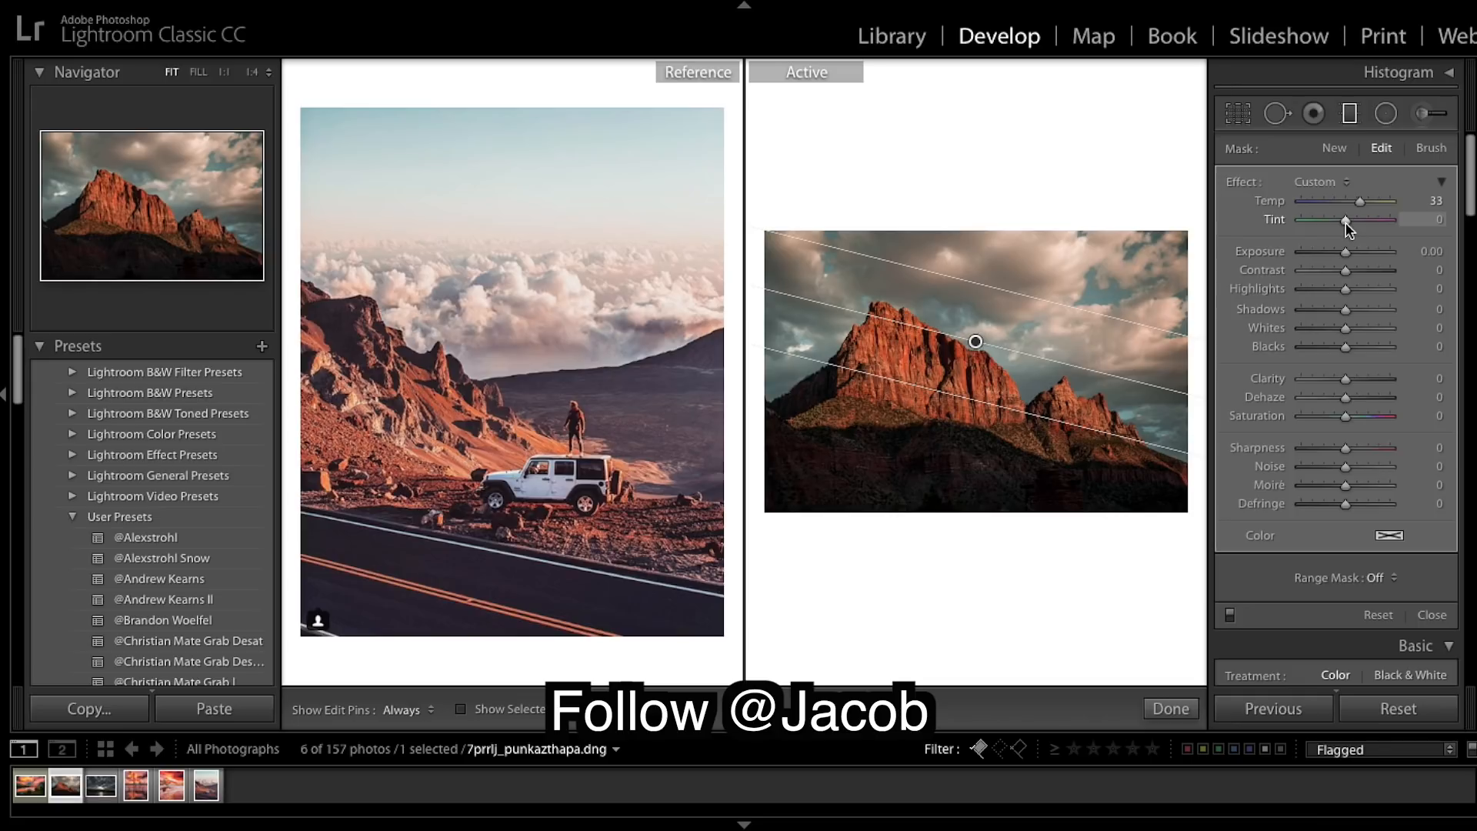
# Set the graduated filter's Tint to 3, Exposure to -0.18, Contrast to -28 and Highlights to 55.
pyautogui.moveTo(1348, 225); pyautogui.dragTo(1345, 220)
pyautogui.moveTo(1344, 254); pyautogui.dragTo(1342, 260)
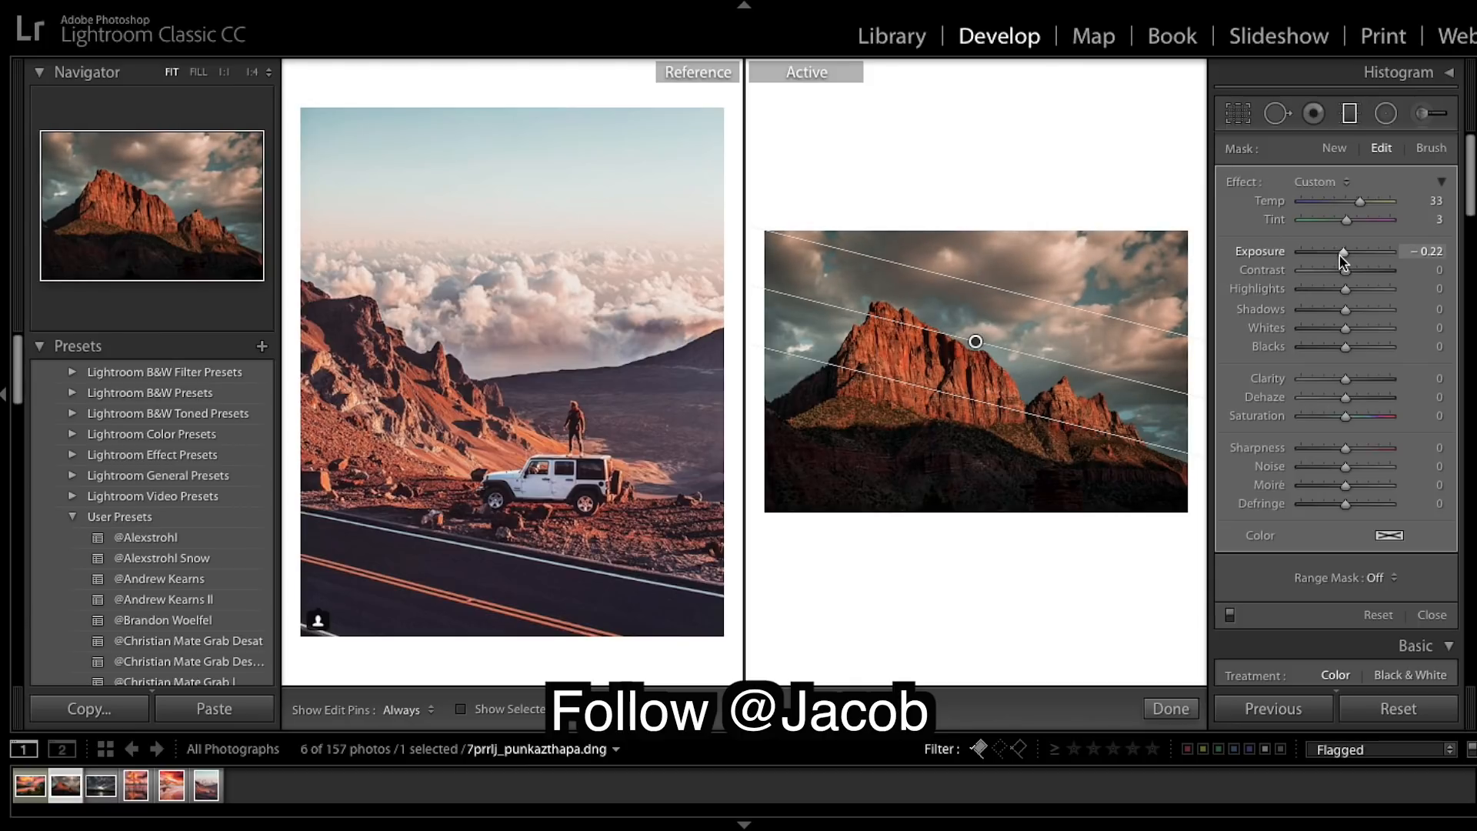
pyautogui.moveTo(1346, 275); pyautogui.dragTo(1330, 277)
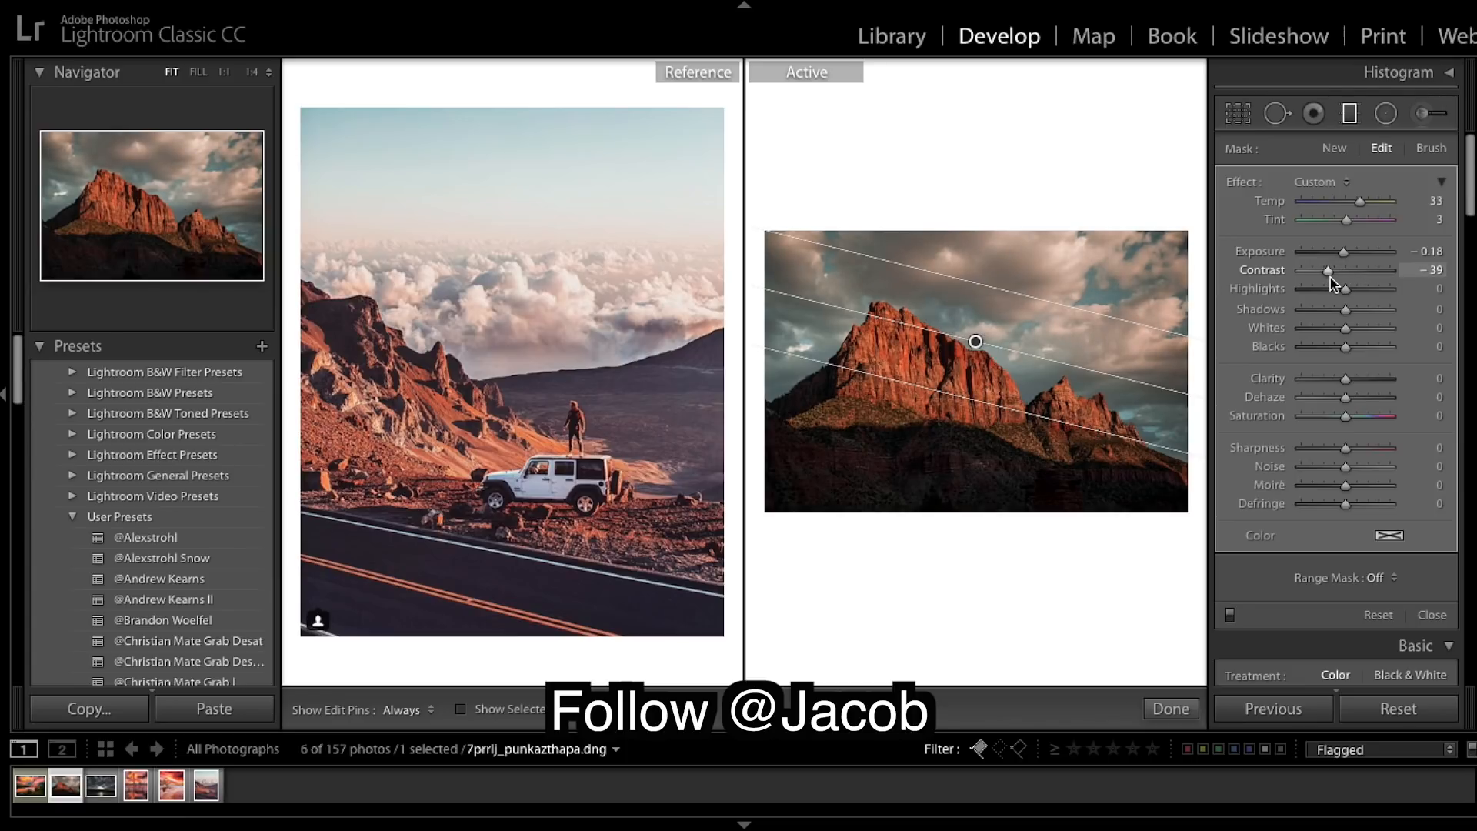
pyautogui.moveTo(1330, 277); pyautogui.dragTo(1333, 277)
pyautogui.moveTo(1341, 288); pyautogui.dragTo(1370, 291)
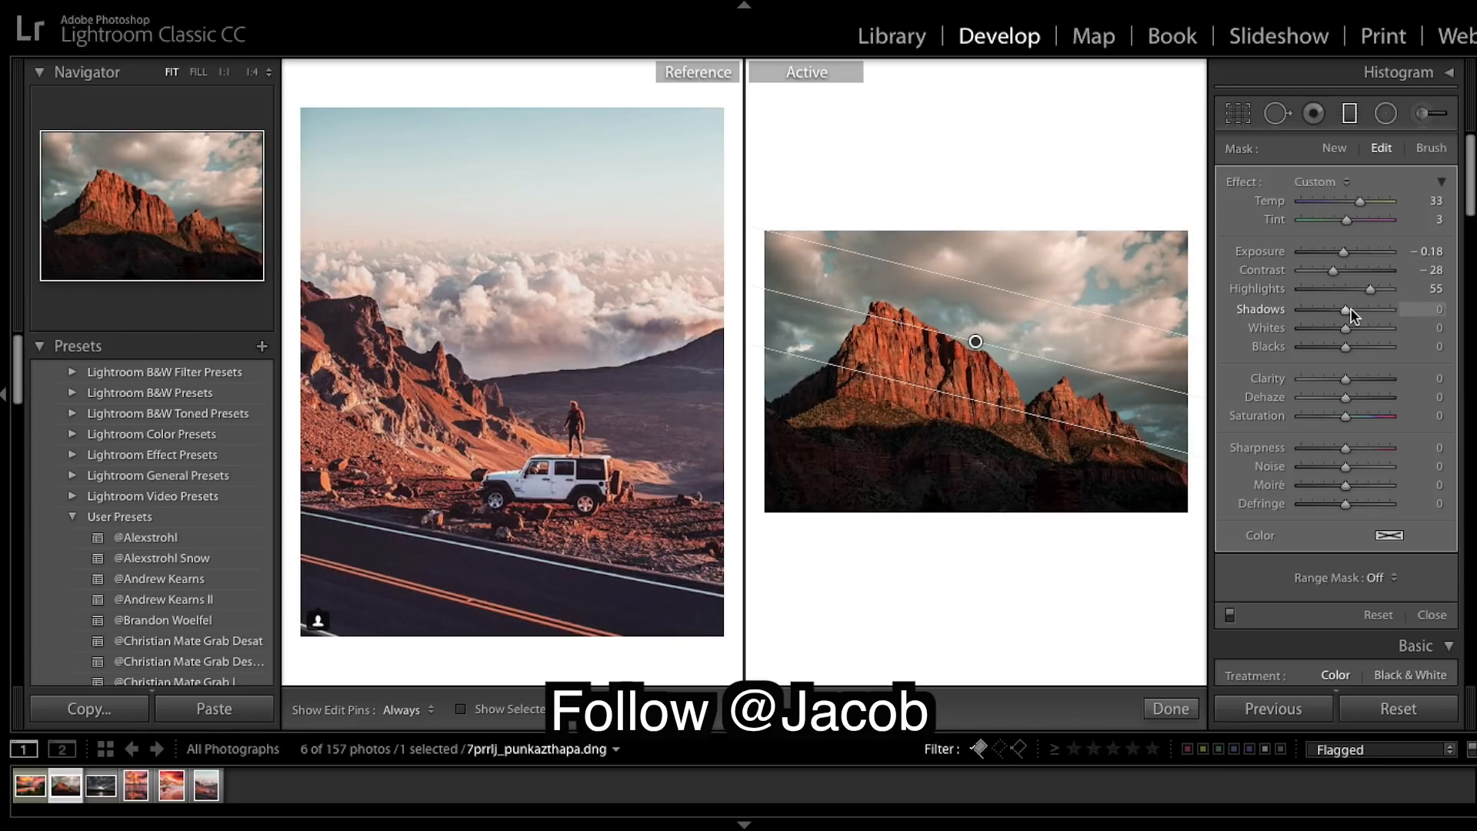
# Set the graduated filter's Shadows to 100, Whites to 66, Blacks to 67 and Clarity to 100, and shift the filter slightly lower.
pyautogui.moveTo(1346, 309); pyautogui.dragTo(1394, 309)
pyautogui.moveTo(976, 342); pyautogui.dragTo(975, 349)
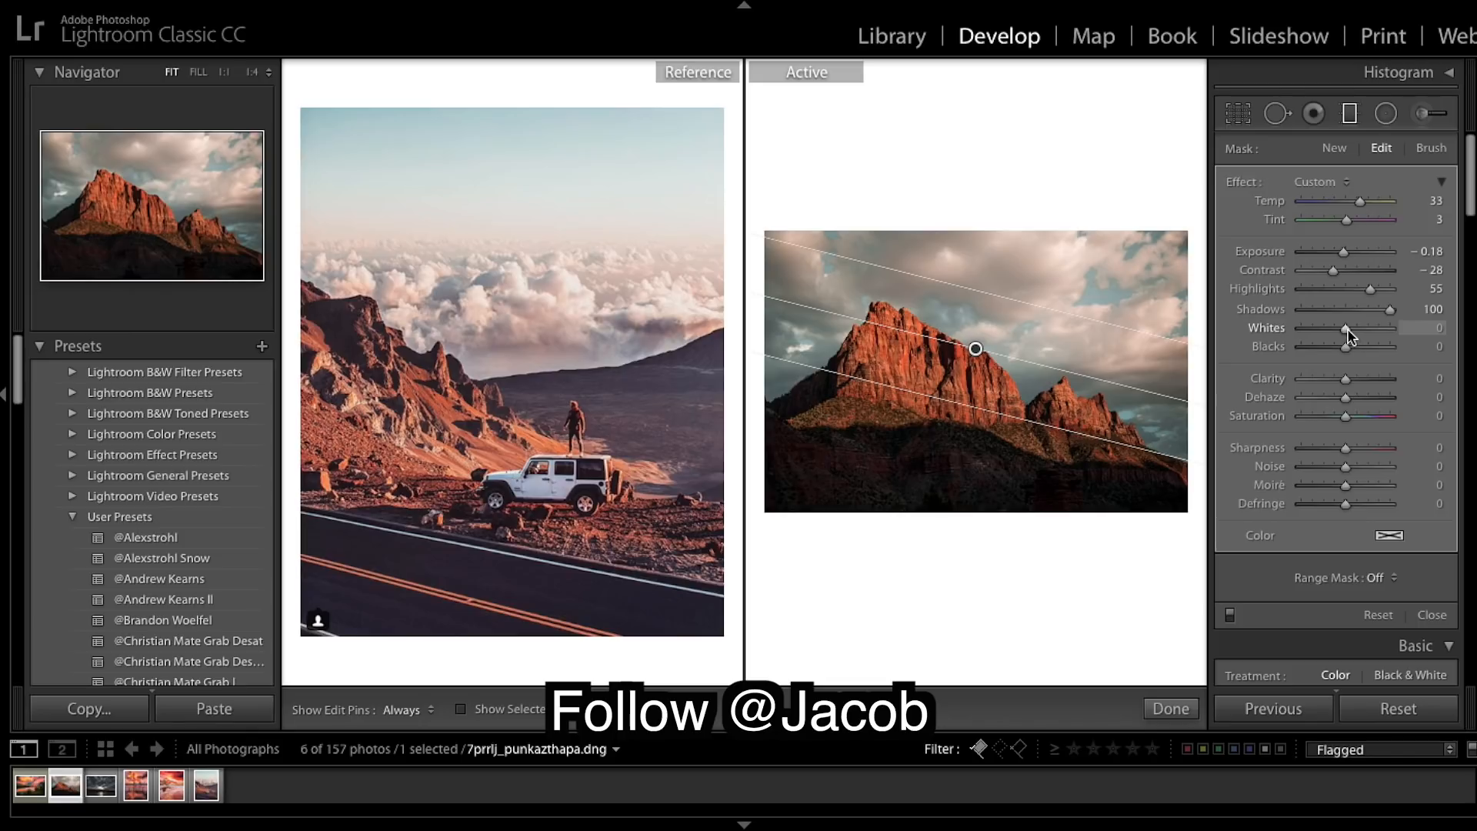
pyautogui.moveTo(1346, 329); pyautogui.dragTo(1387, 331)
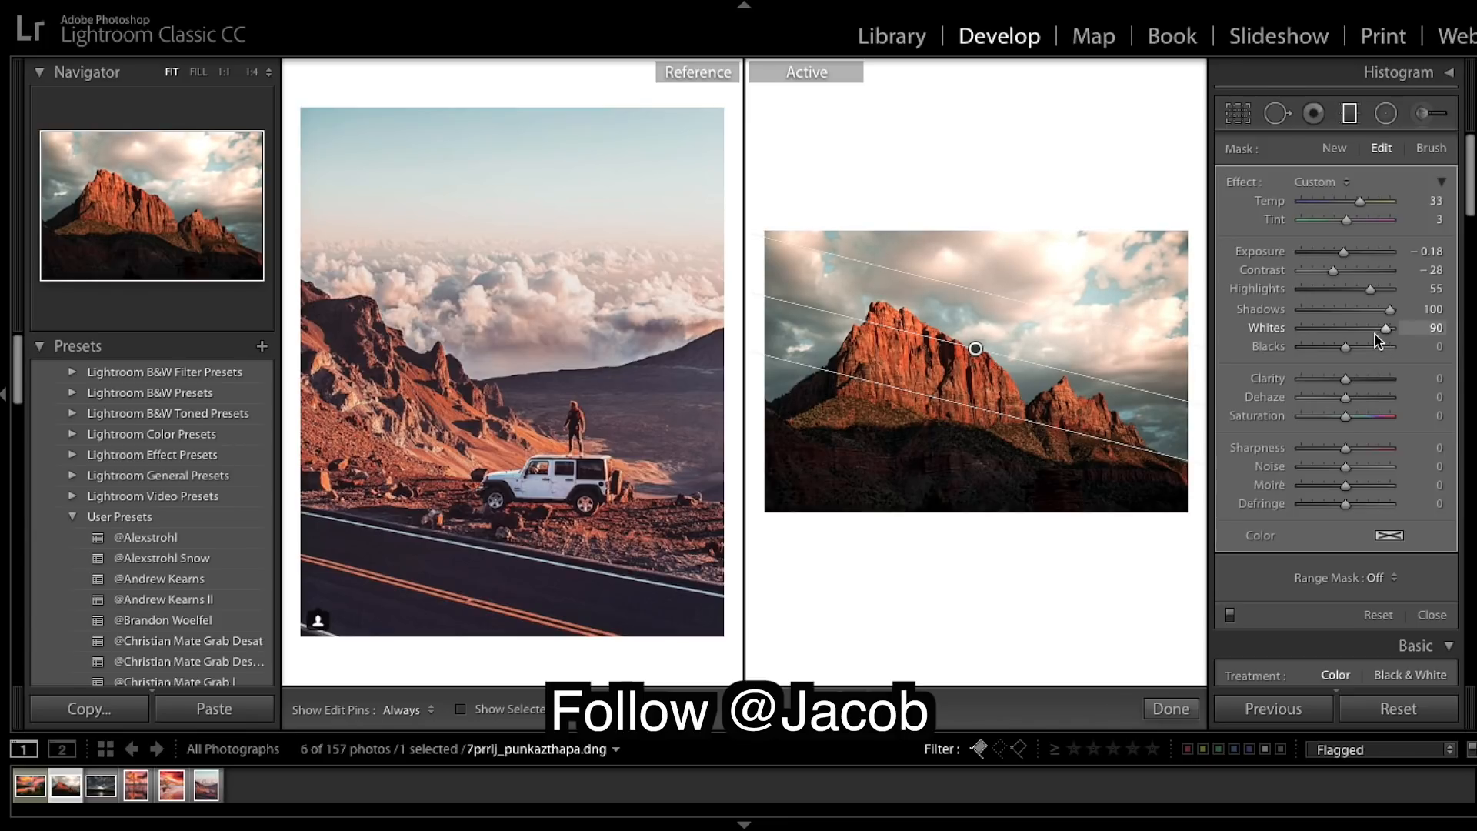
pyautogui.click(1377, 346)
pyautogui.moveTo(1383, 354); pyautogui.dragTo(1344, 337)
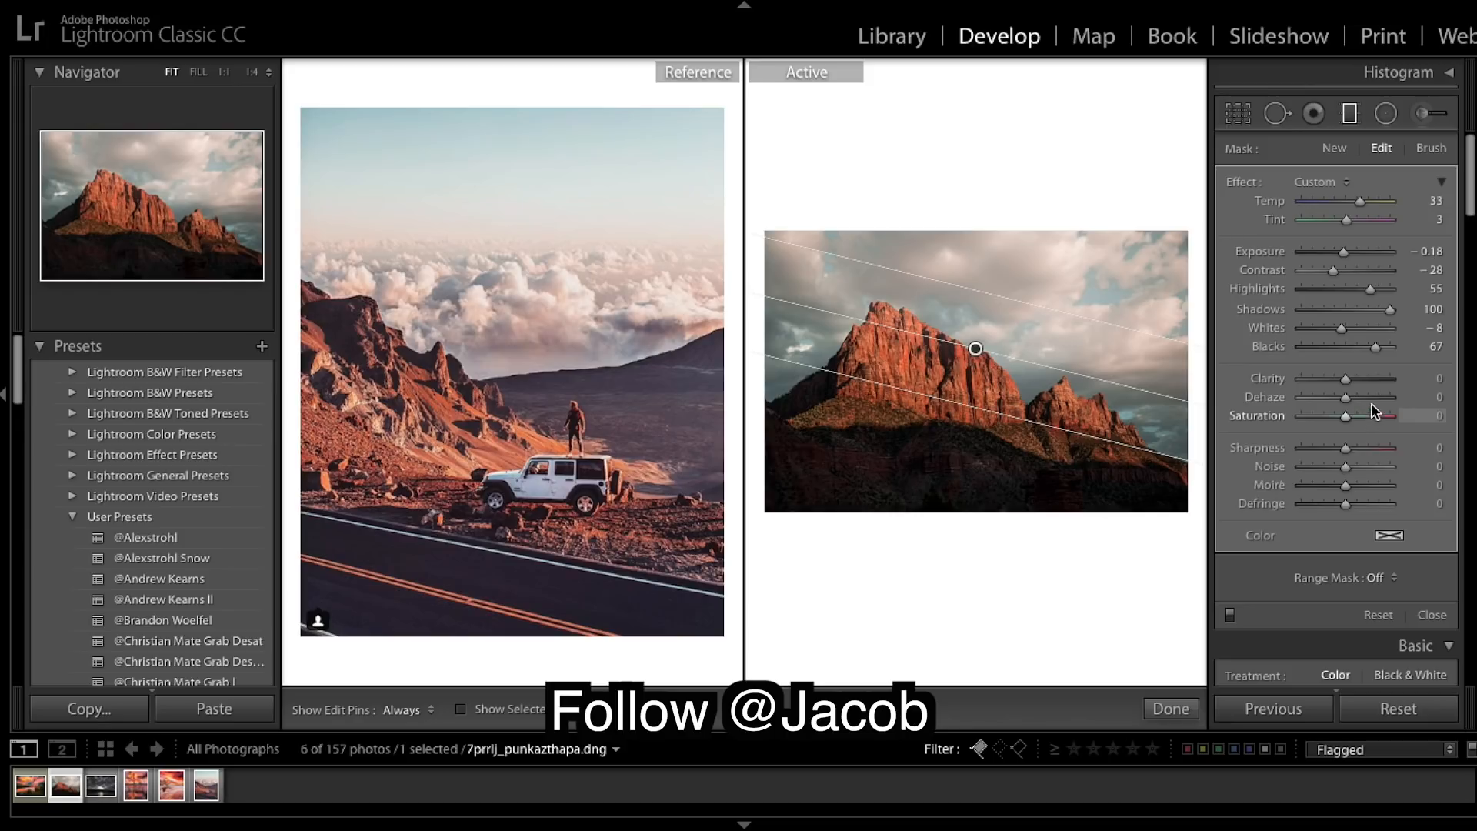
pyautogui.moveTo(1344, 378); pyautogui.dragTo(1392, 378)
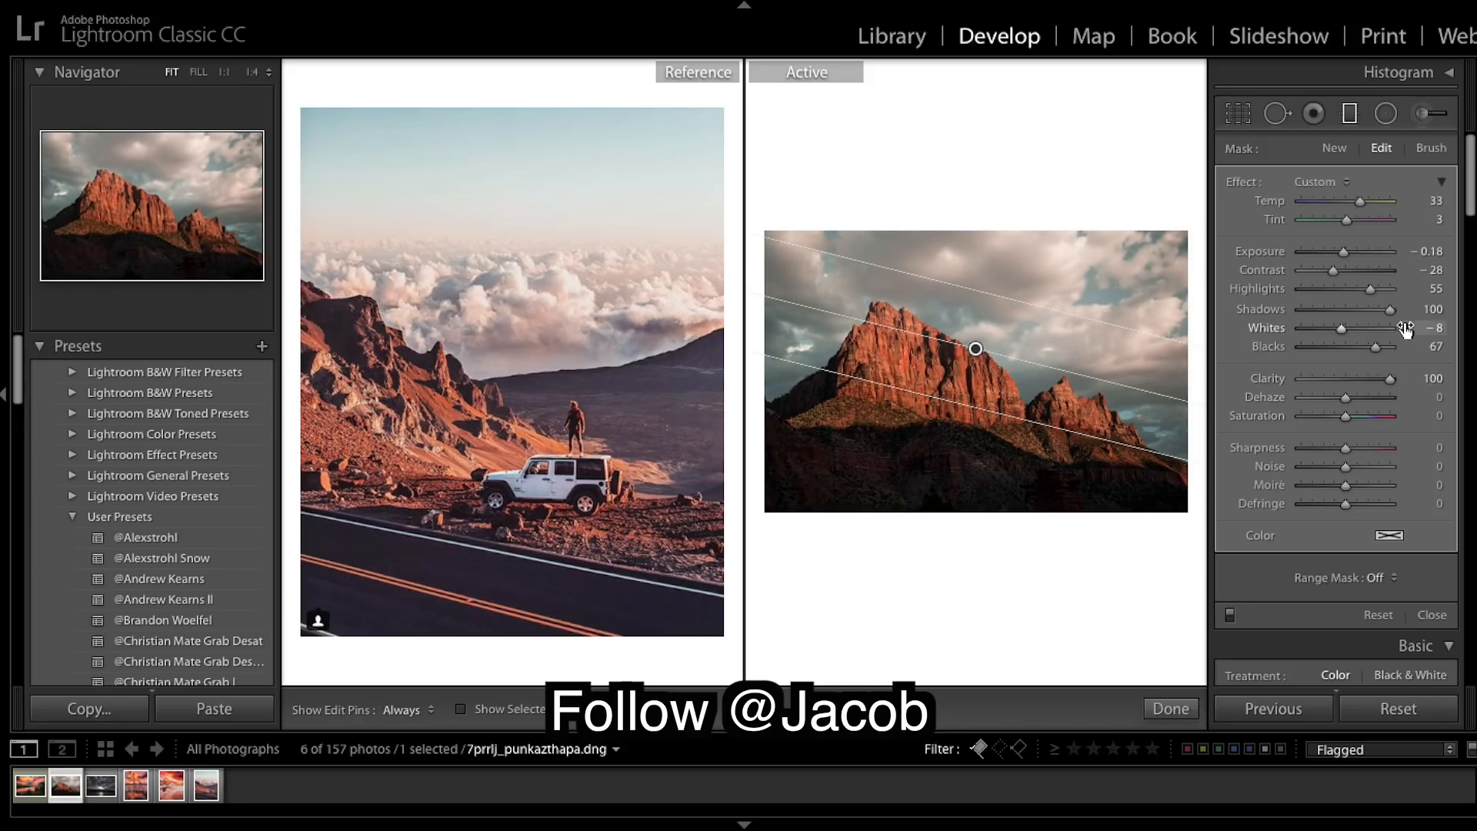
pyautogui.moveTo(1341, 329); pyautogui.dragTo(1377, 331)
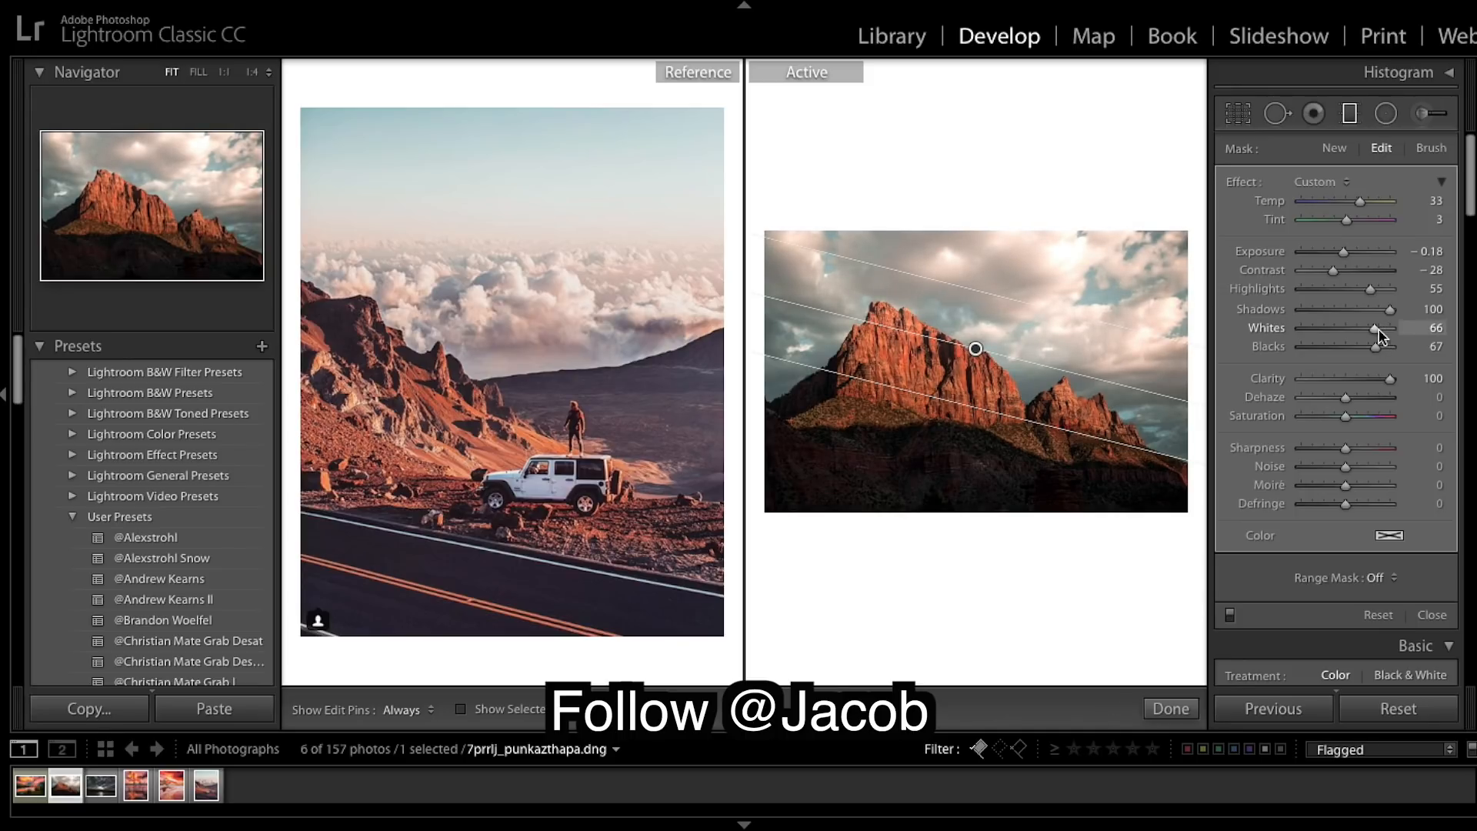
pyautogui.moveTo(975, 349)
pyautogui.mouseDown()
pyautogui.moveTo(976, 377)
pyautogui.moveTo(974, 365)
pyautogui.mouseUp()
# Set the graduated filter's Dehaze to 13, Saturation to -12 and Sharpness to 100, and finish editing the filter.
pyautogui.scroll(-1, 1367, 424)
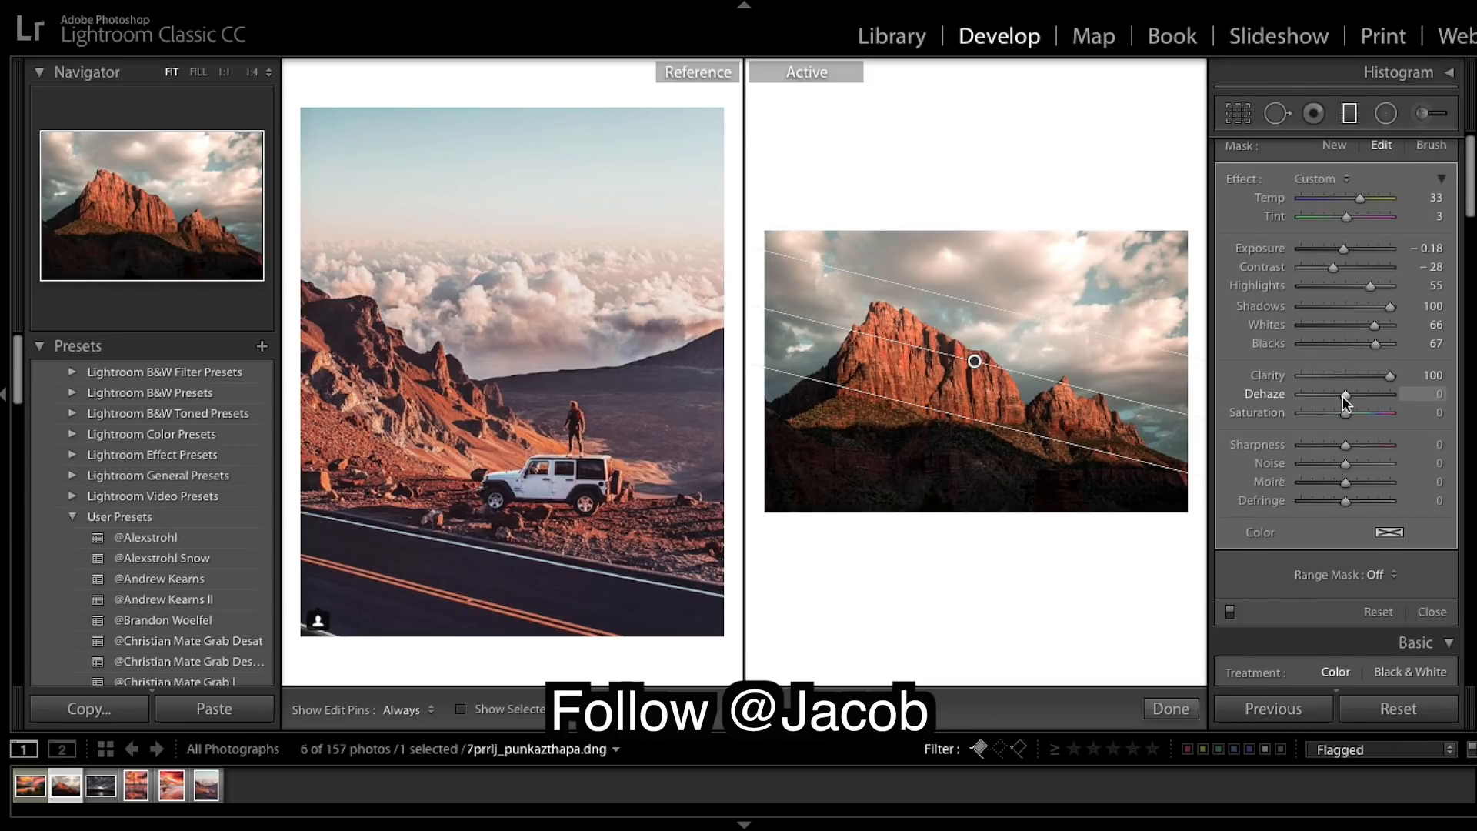
pyautogui.moveTo(1343, 395); pyautogui.dragTo(1346, 395)
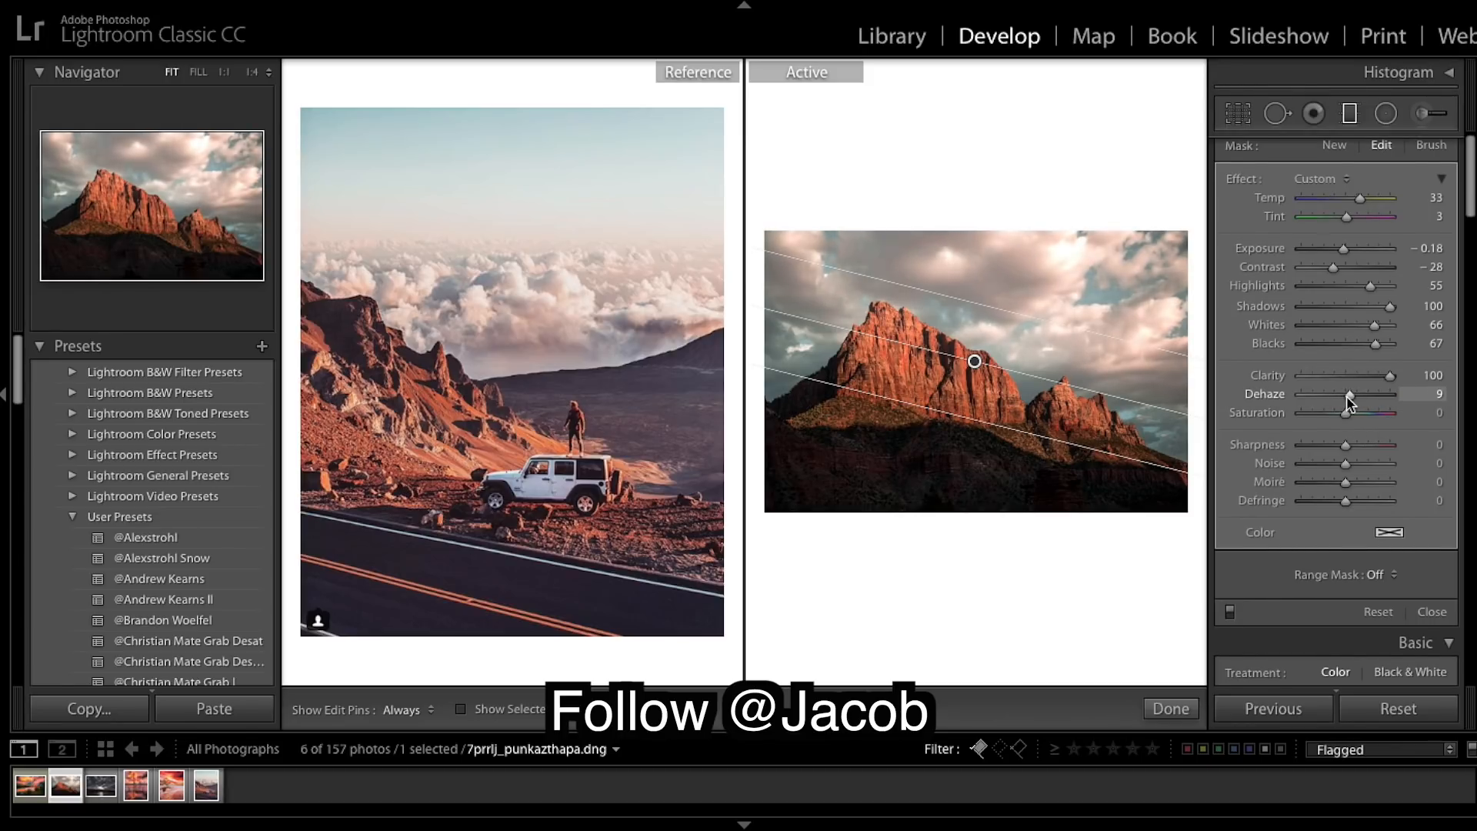
pyautogui.moveTo(1350, 403); pyautogui.dragTo(1352, 403)
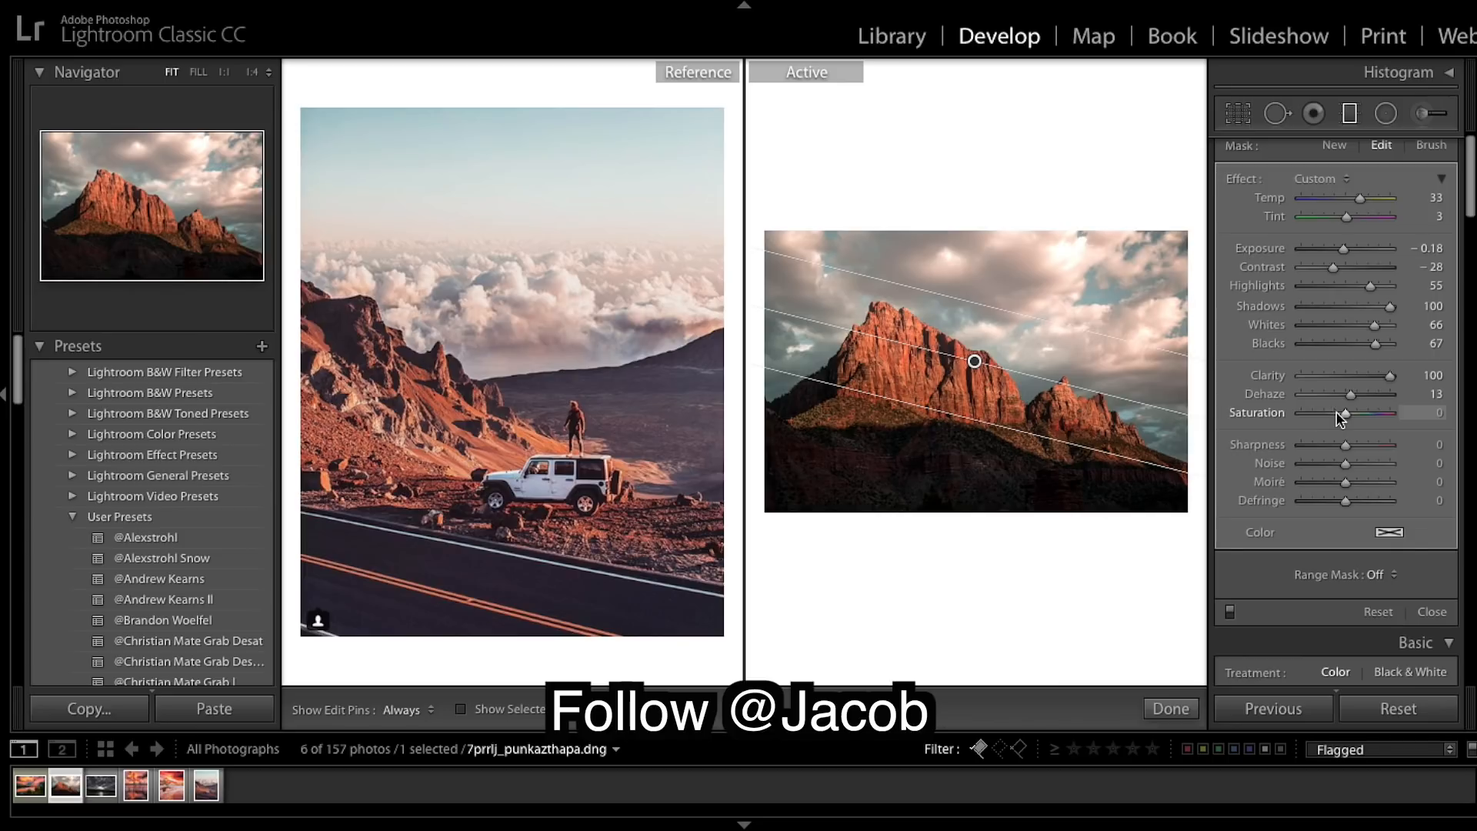
pyautogui.moveTo(1337, 412); pyautogui.dragTo(1339, 413)
pyautogui.moveTo(1351, 438); pyautogui.dragTo(1404, 442)
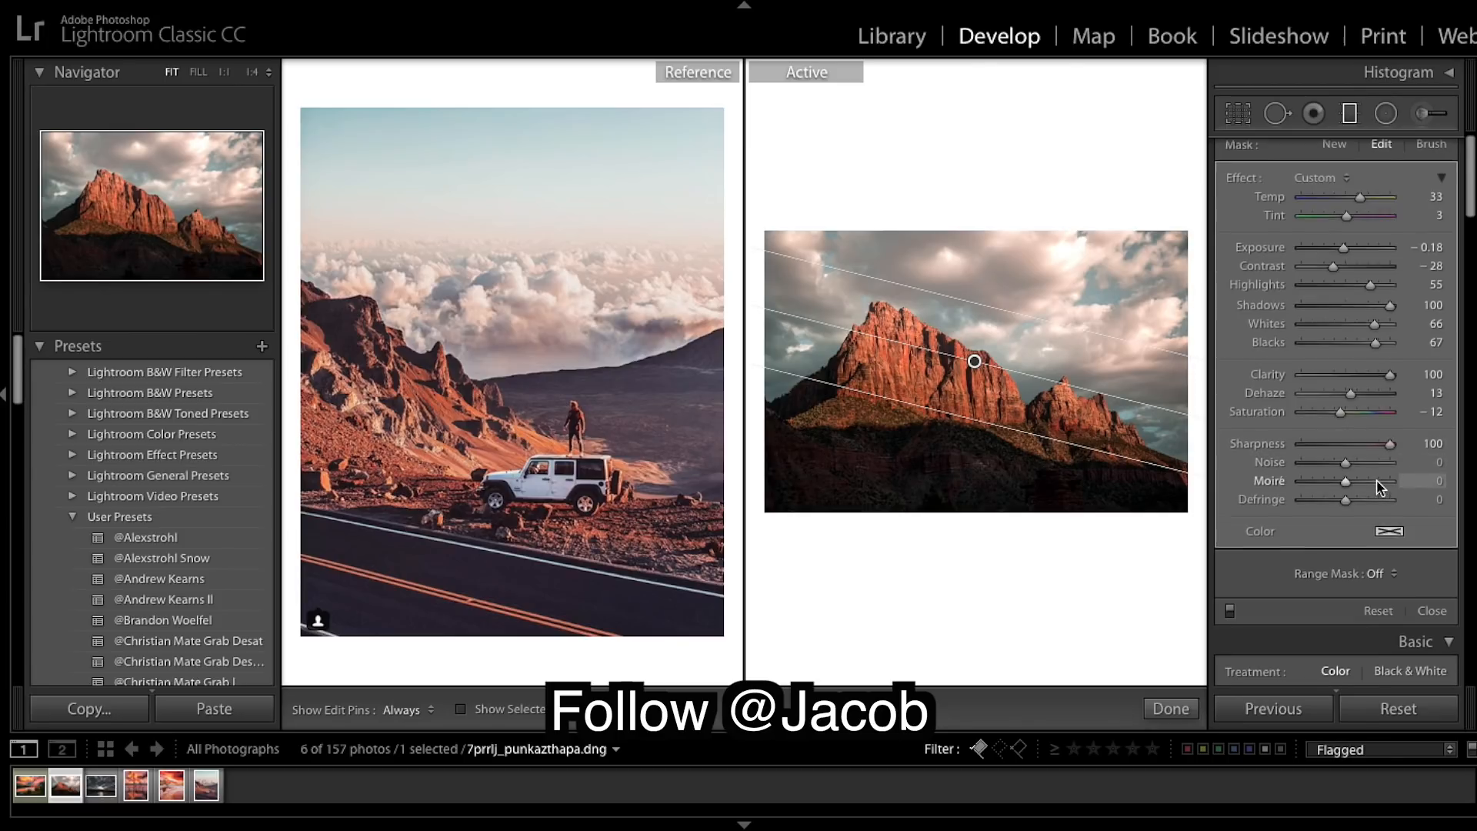
pyautogui.scroll(-4, 1377, 479)
pyautogui.scroll(4, 1377, 492)
pyautogui.click(1171, 708)
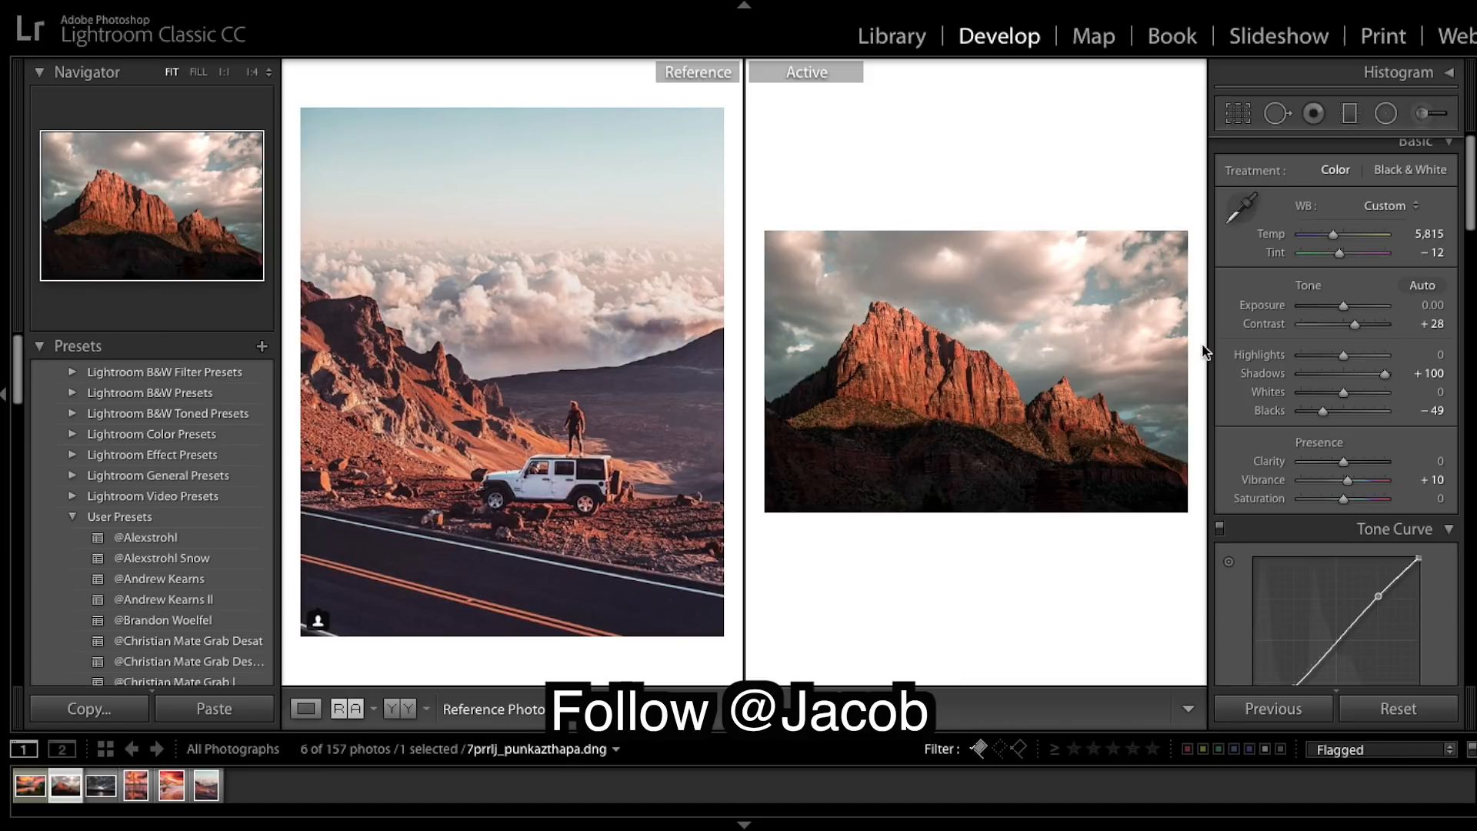
# In HSL, set Red Luminance to -73, Red Saturation to -35 and Orange Hue to -12.
pyautogui.scroll(-3, 1382, 292)
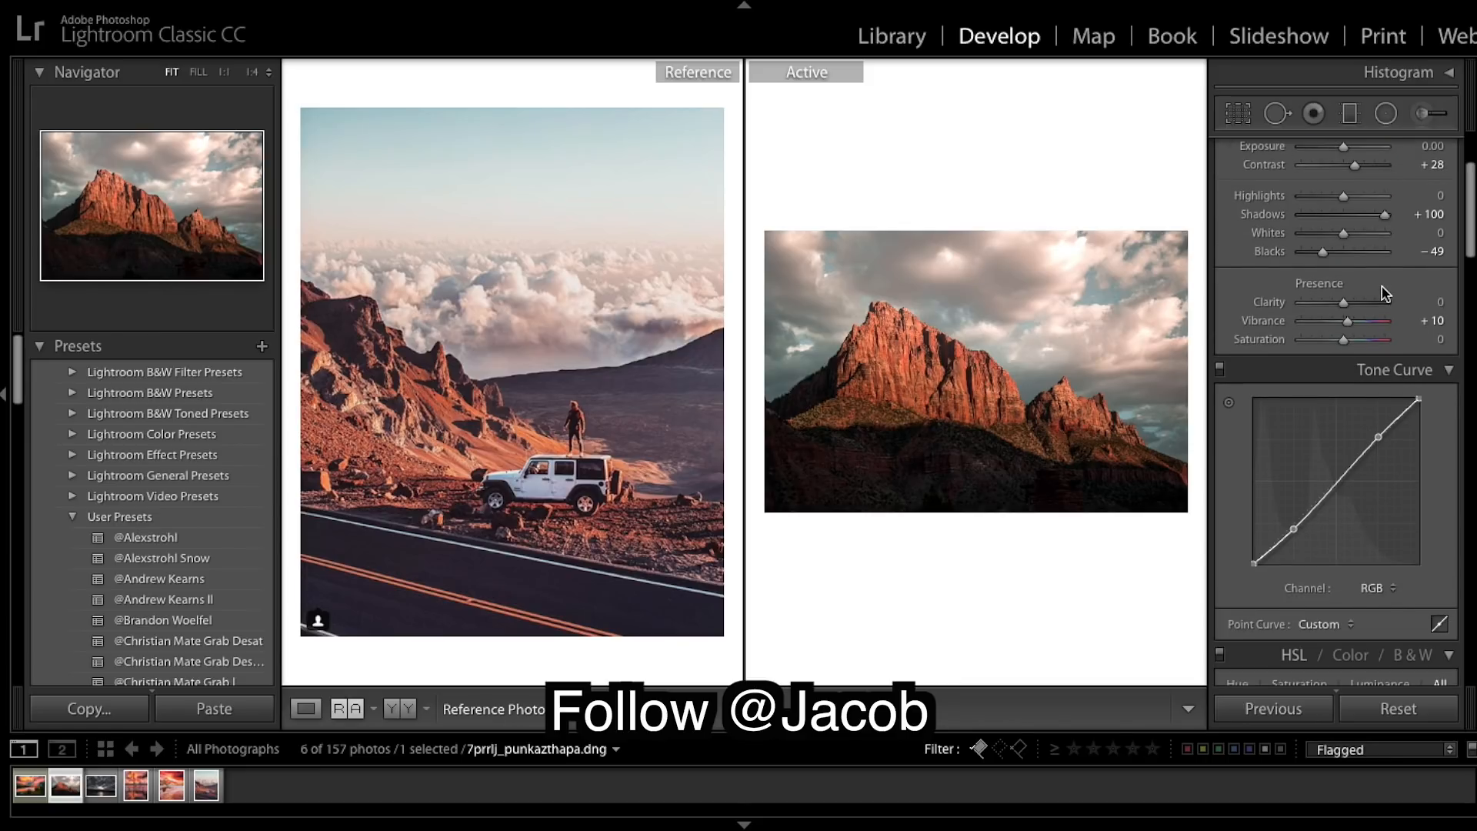
pyautogui.scroll(-10, 1384, 373)
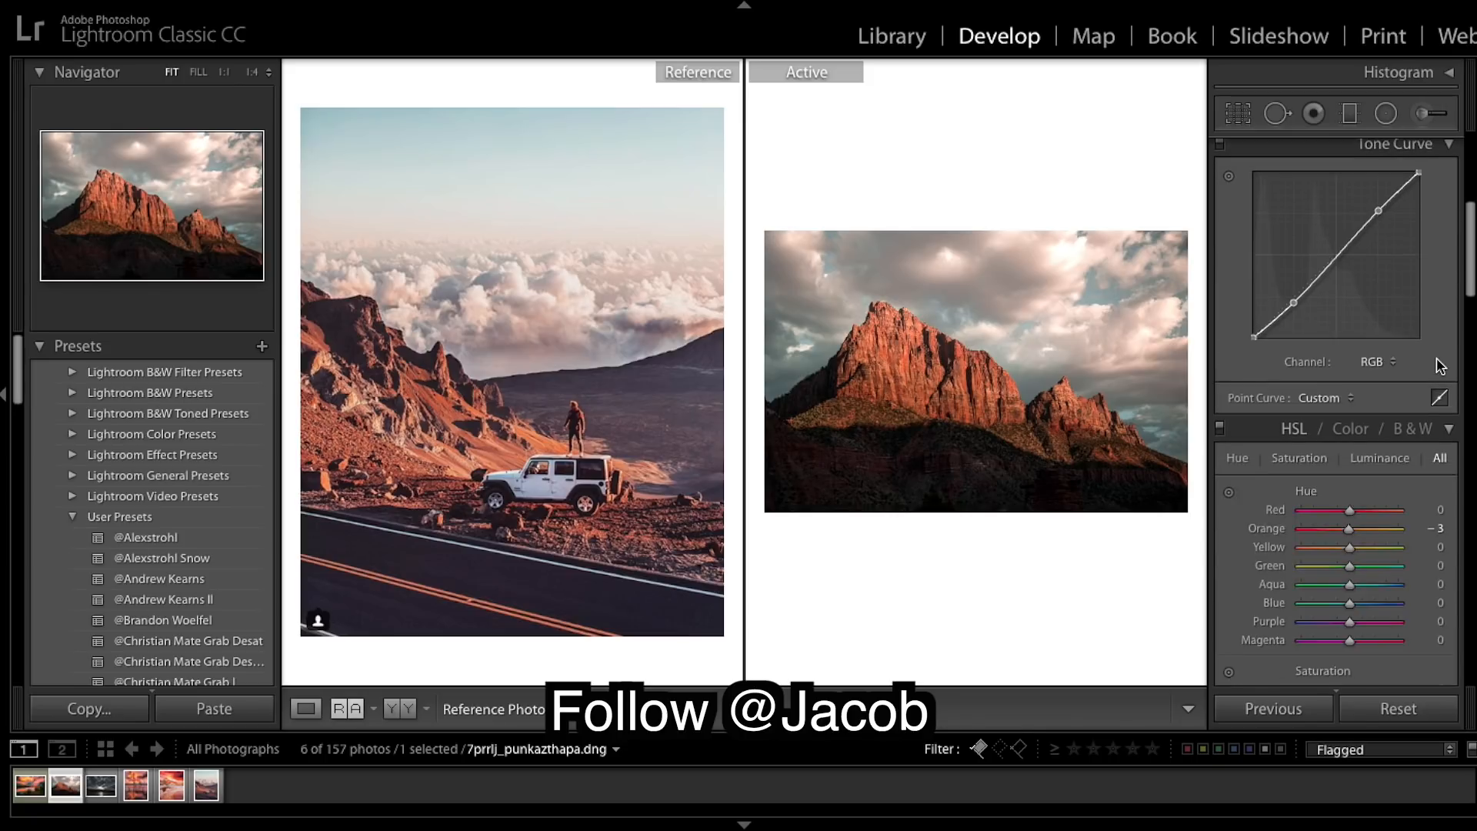
pyautogui.scroll(2, 1438, 359)
pyautogui.scroll(-2, 1411, 423)
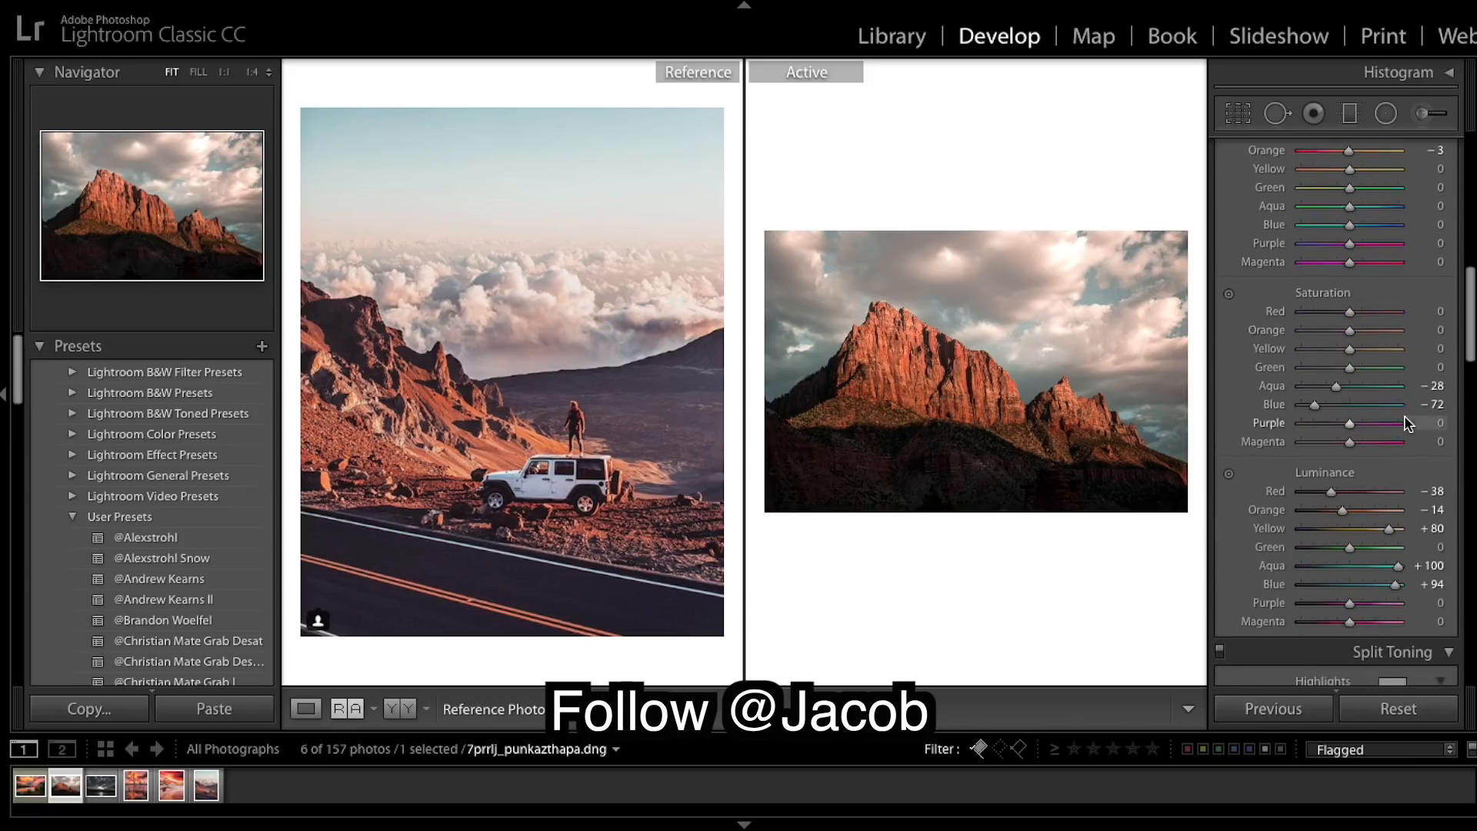
pyautogui.moveTo(1331, 495); pyautogui.dragTo(1311, 502)
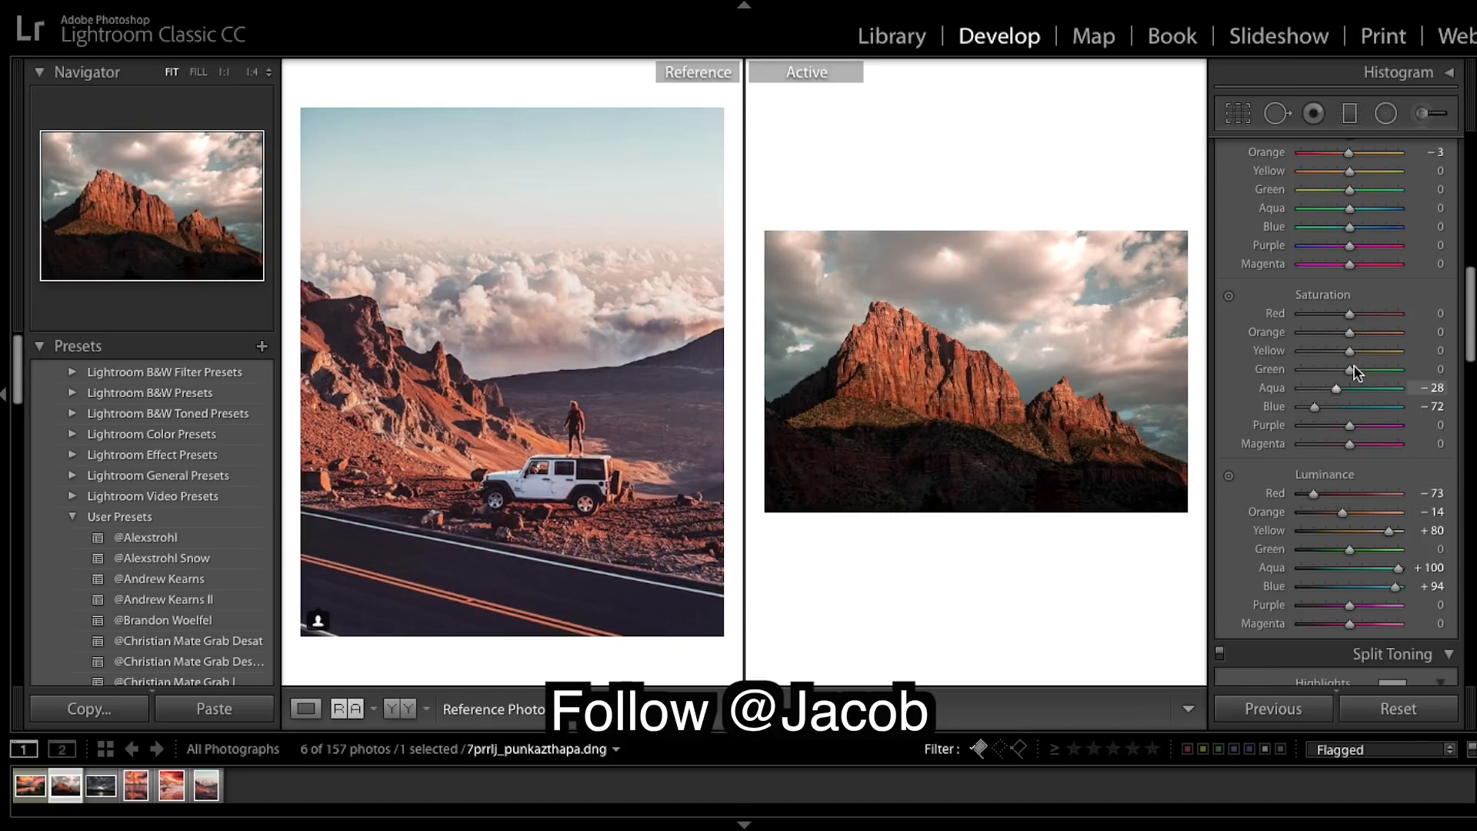
pyautogui.moveTo(1349, 317); pyautogui.dragTo(1329, 316)
pyautogui.scroll(3, 1360, 369)
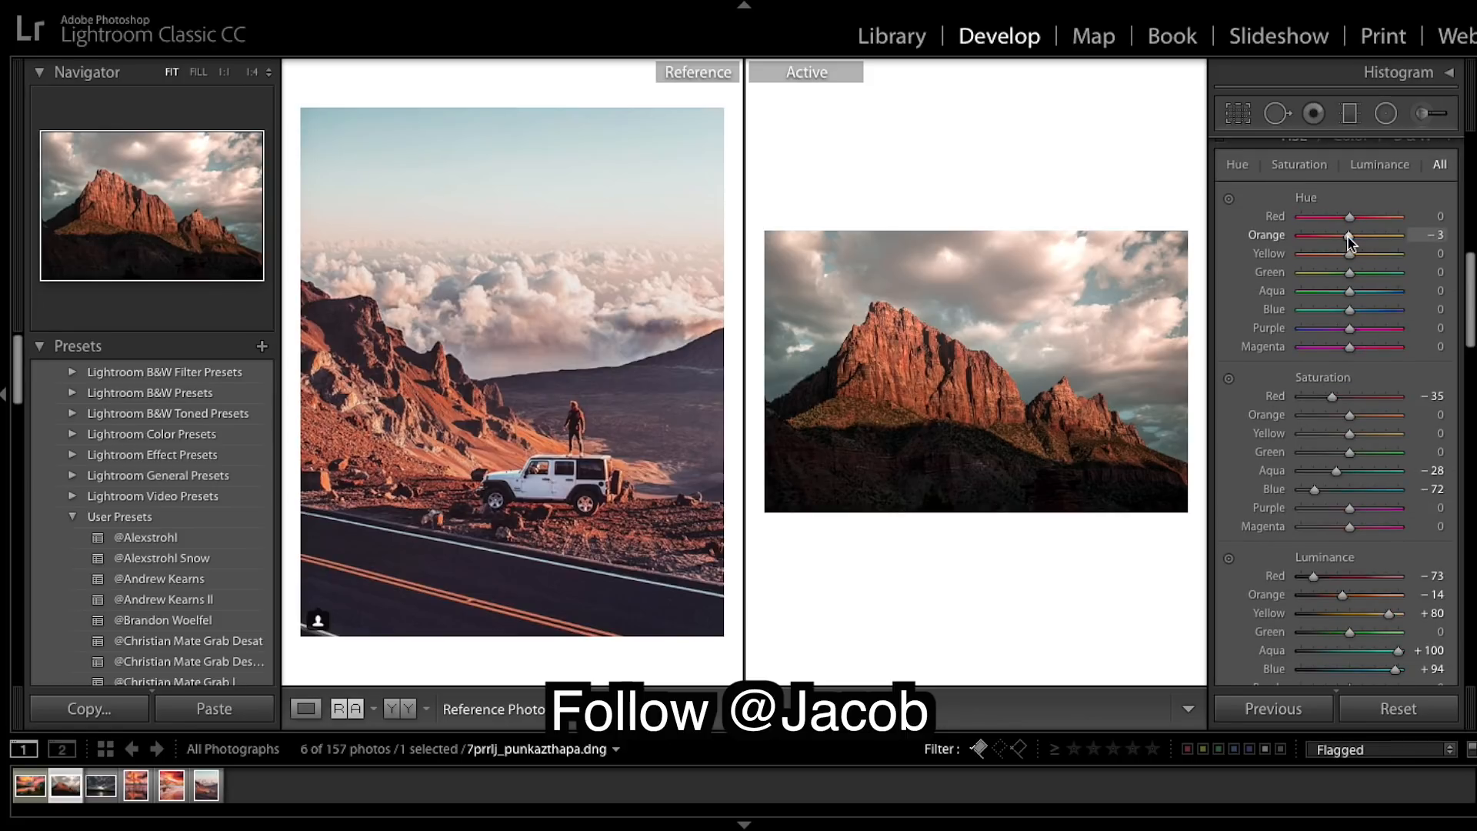
pyautogui.moveTo(1347, 240); pyautogui.dragTo(1342, 243)
# Compare the mountain photo before and after the edits.
pyautogui.press('\\')
pyautogui.press('\\')
pyautogui.press('\\')
pyautogui.press('\\')
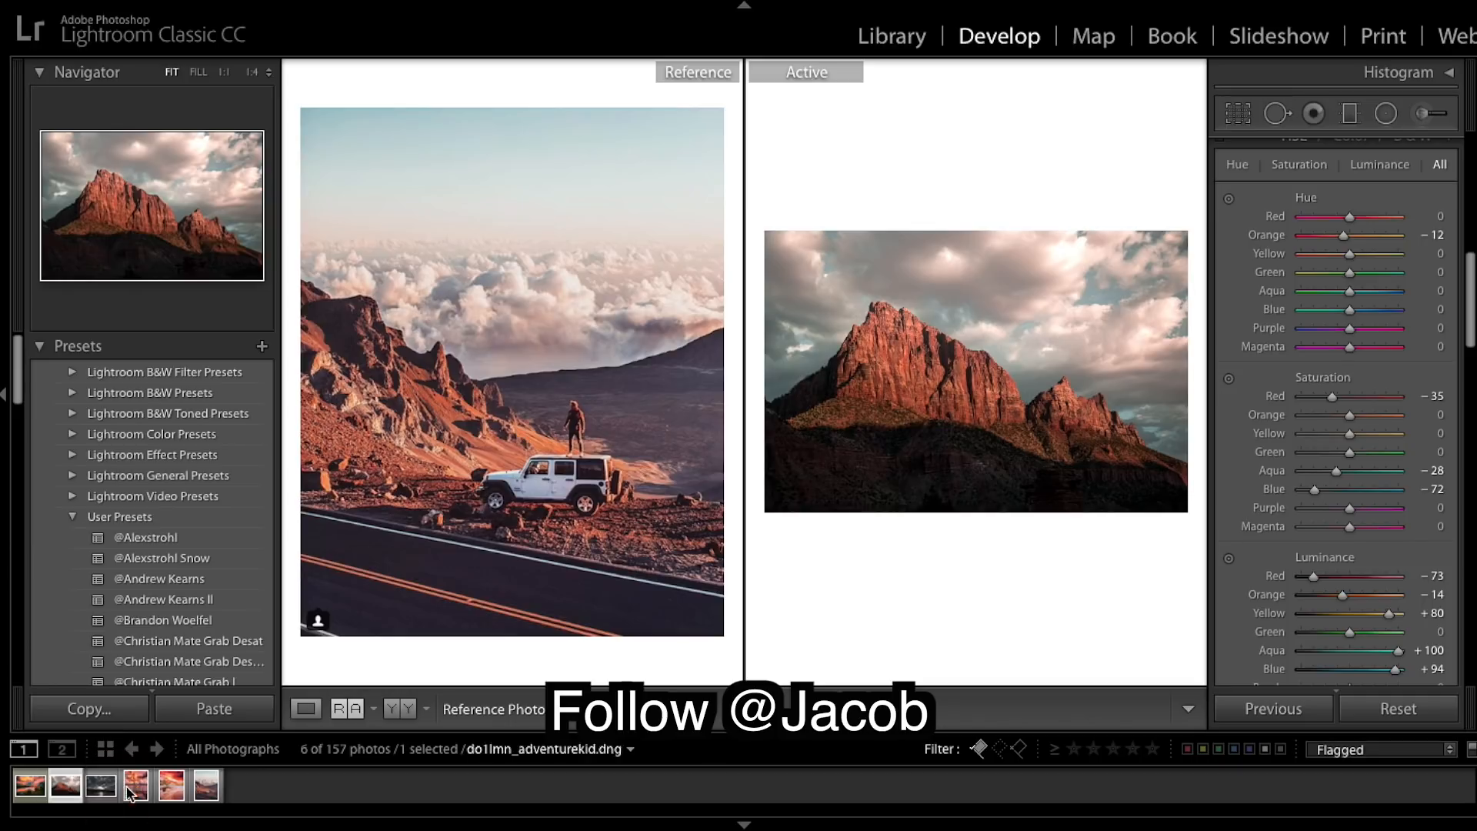
# Use the red-sky Louvre pyramid photo as the reference and make the dark cloudy lake photo the active one.
pyautogui.moveTo(170, 785); pyautogui.dragTo(511, 369)
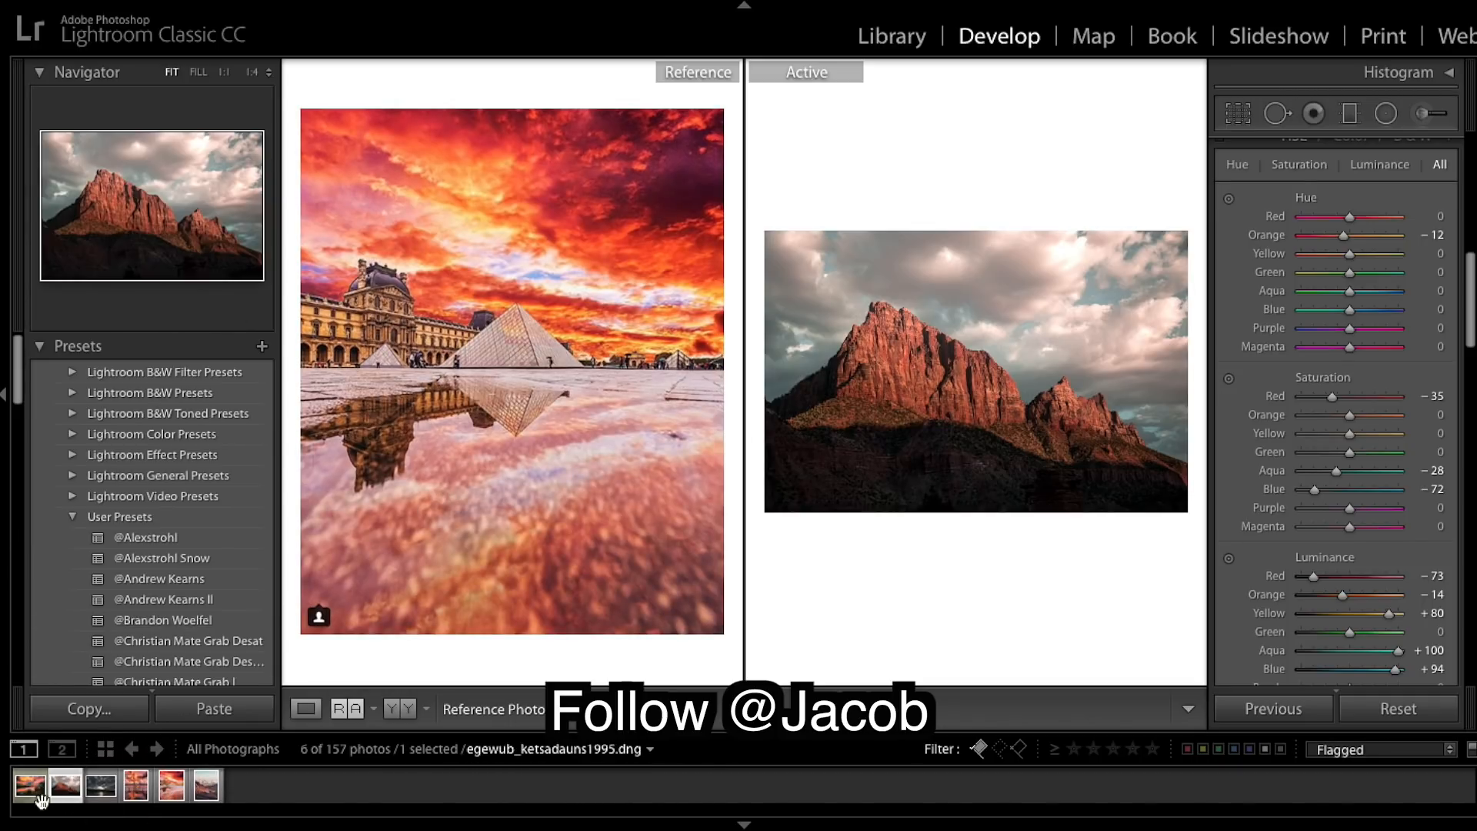
pyautogui.click(101, 786)
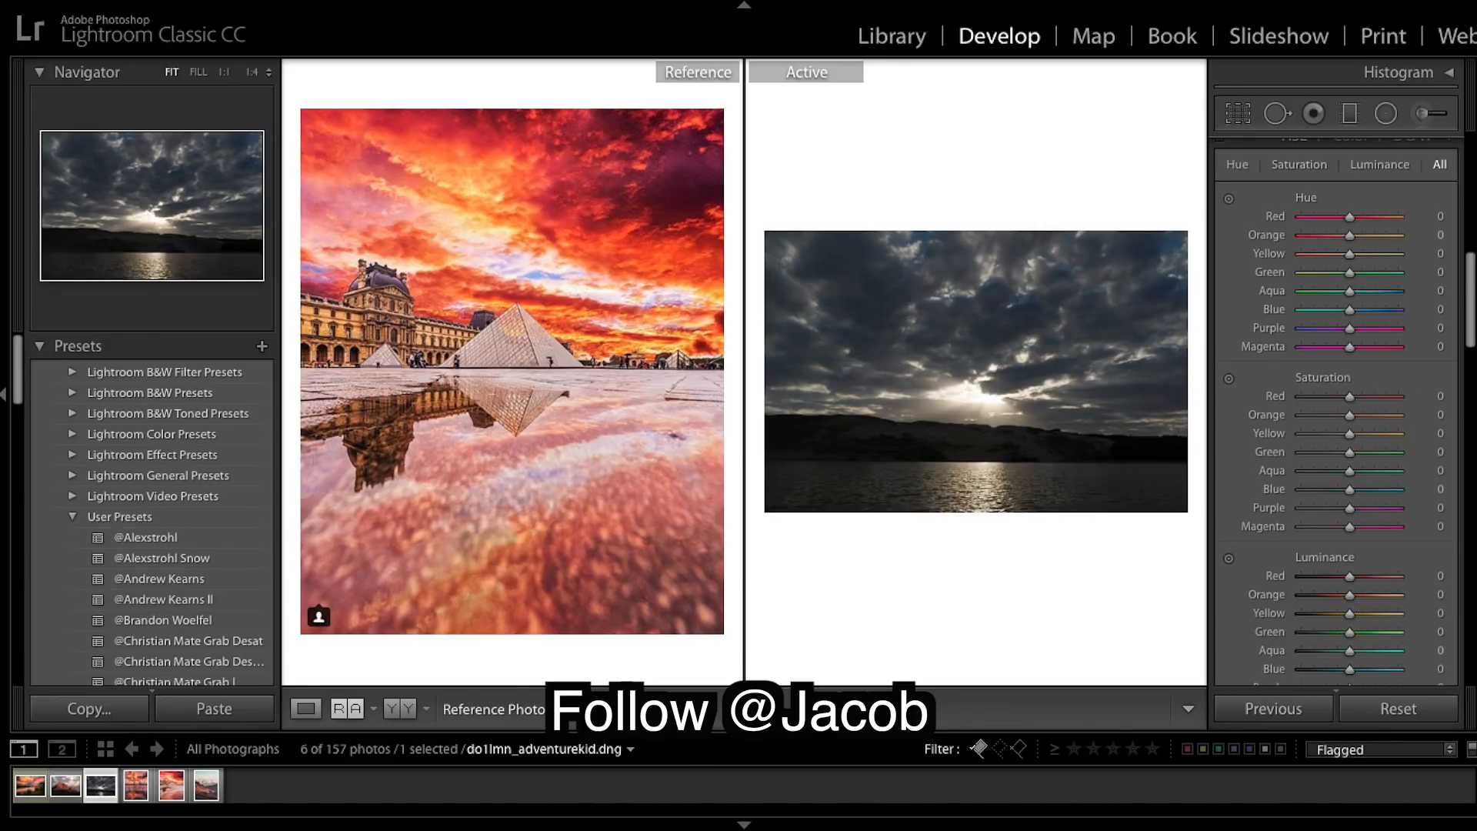
# Warm the lake photo's white balance with Temp at 22,656 and Tint at -17.
pyautogui.scroll(10, 1382, 353)
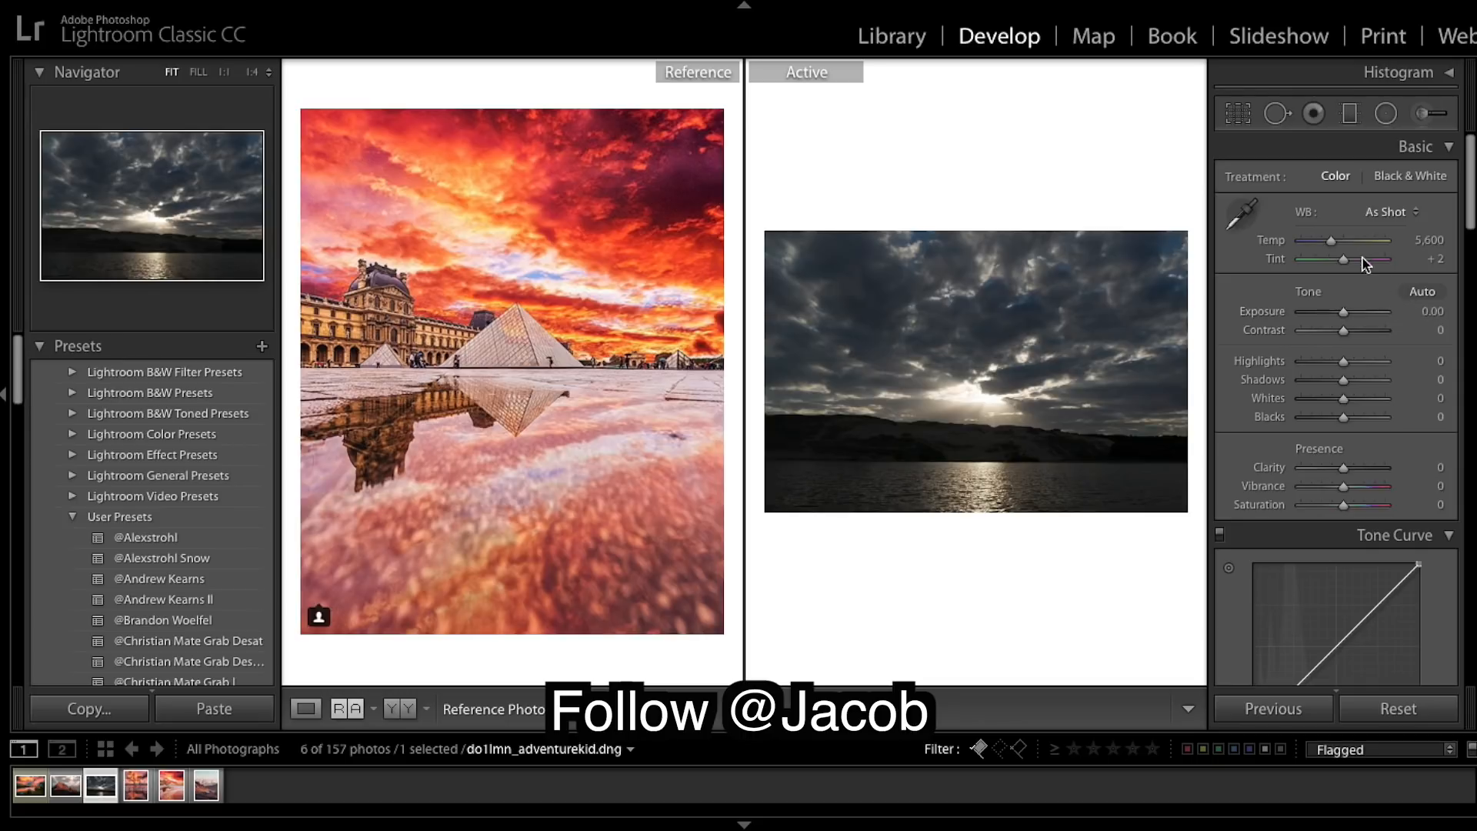
pyautogui.moveTo(1376, 247); pyautogui.dragTo(1375, 248)
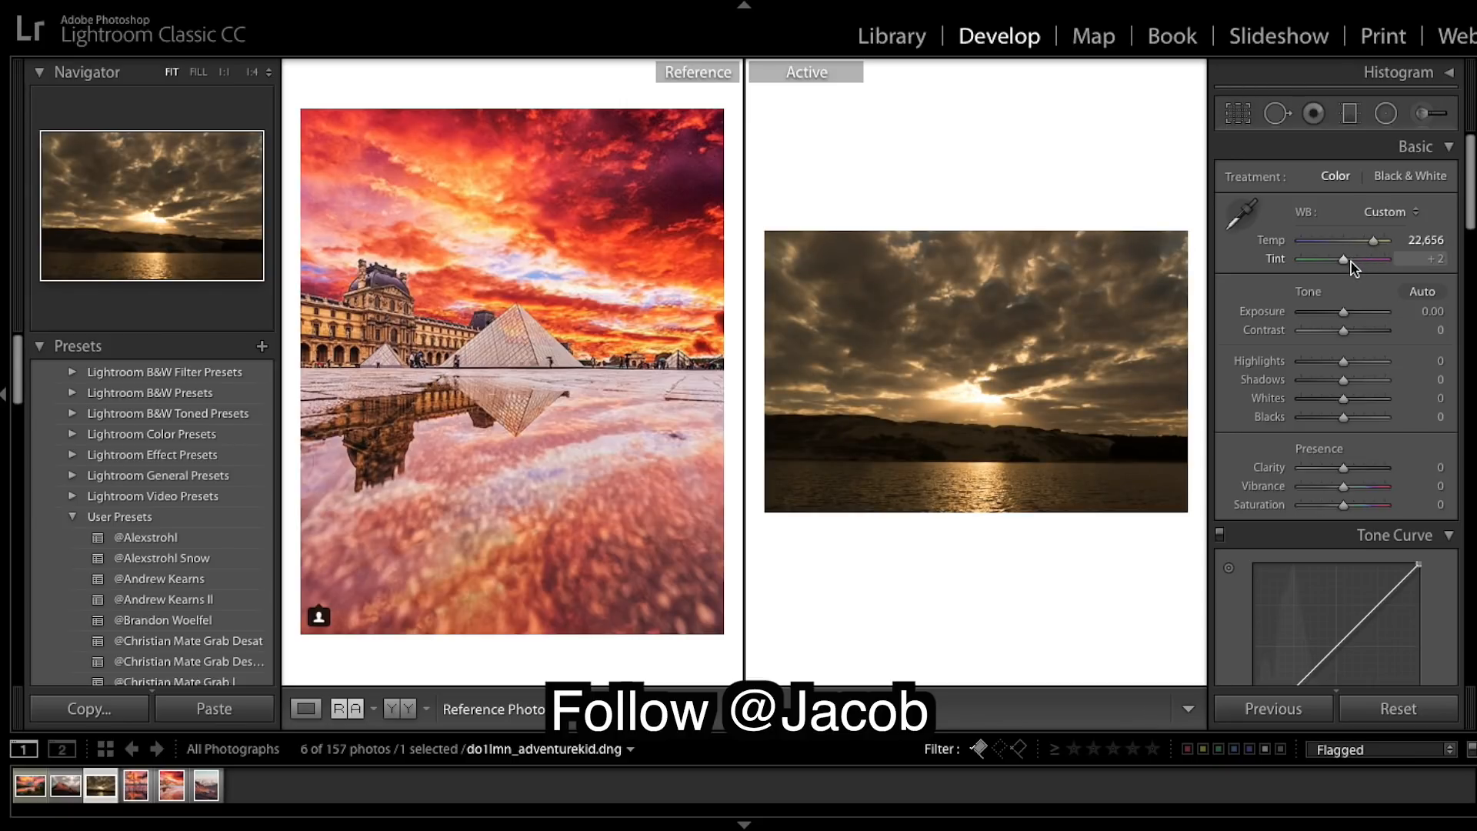
pyautogui.moveTo(1347, 264); pyautogui.dragTo(1337, 264)
# Set the lake photo's Contrast to +23, Shadows to +57, Whites to +86 and Blacks to +42.
pyautogui.moveTo(1343, 330); pyautogui.dragTo(1352, 331)
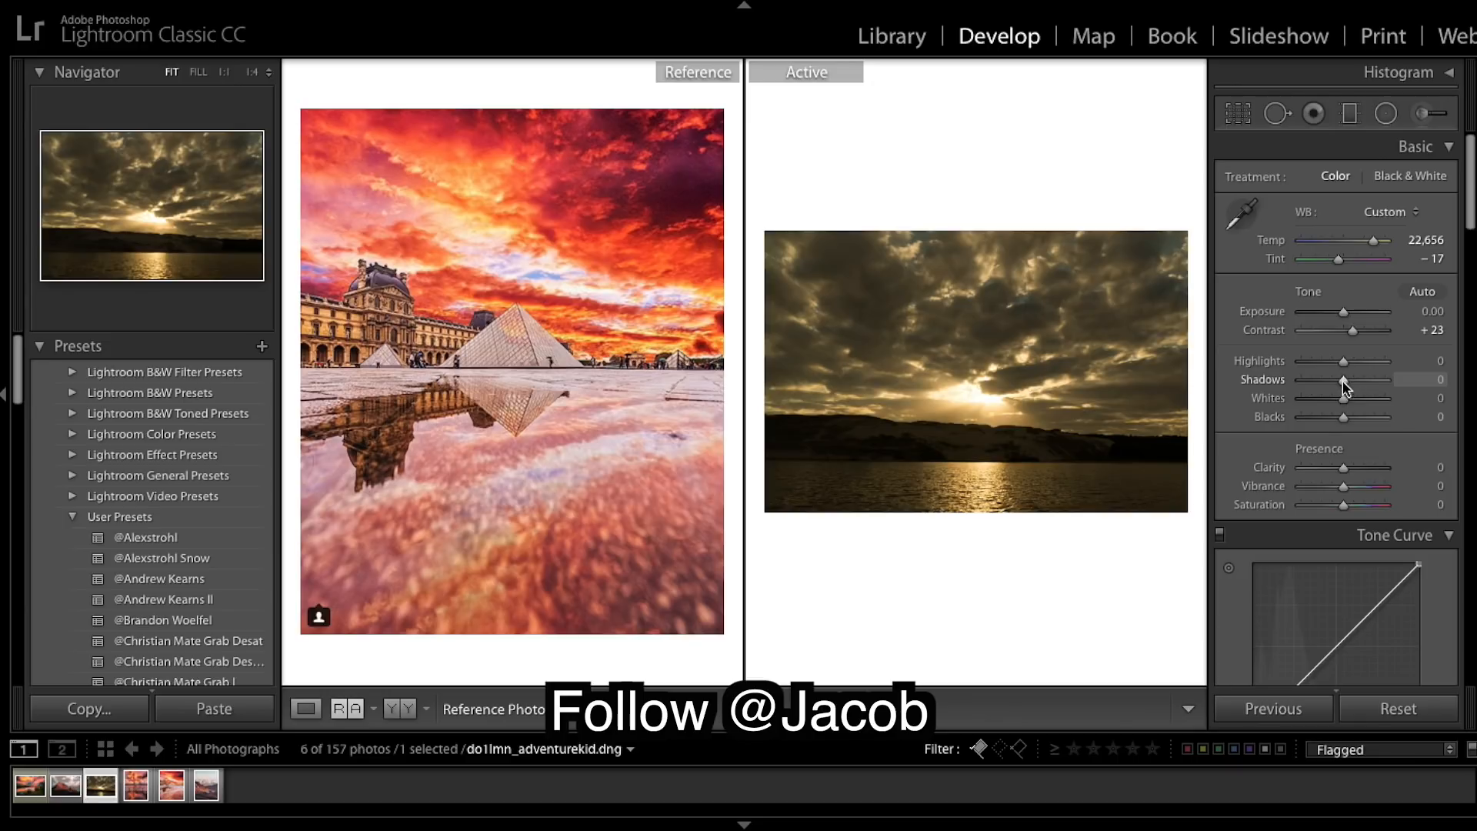
pyautogui.moveTo(1342, 381); pyautogui.dragTo(1378, 408)
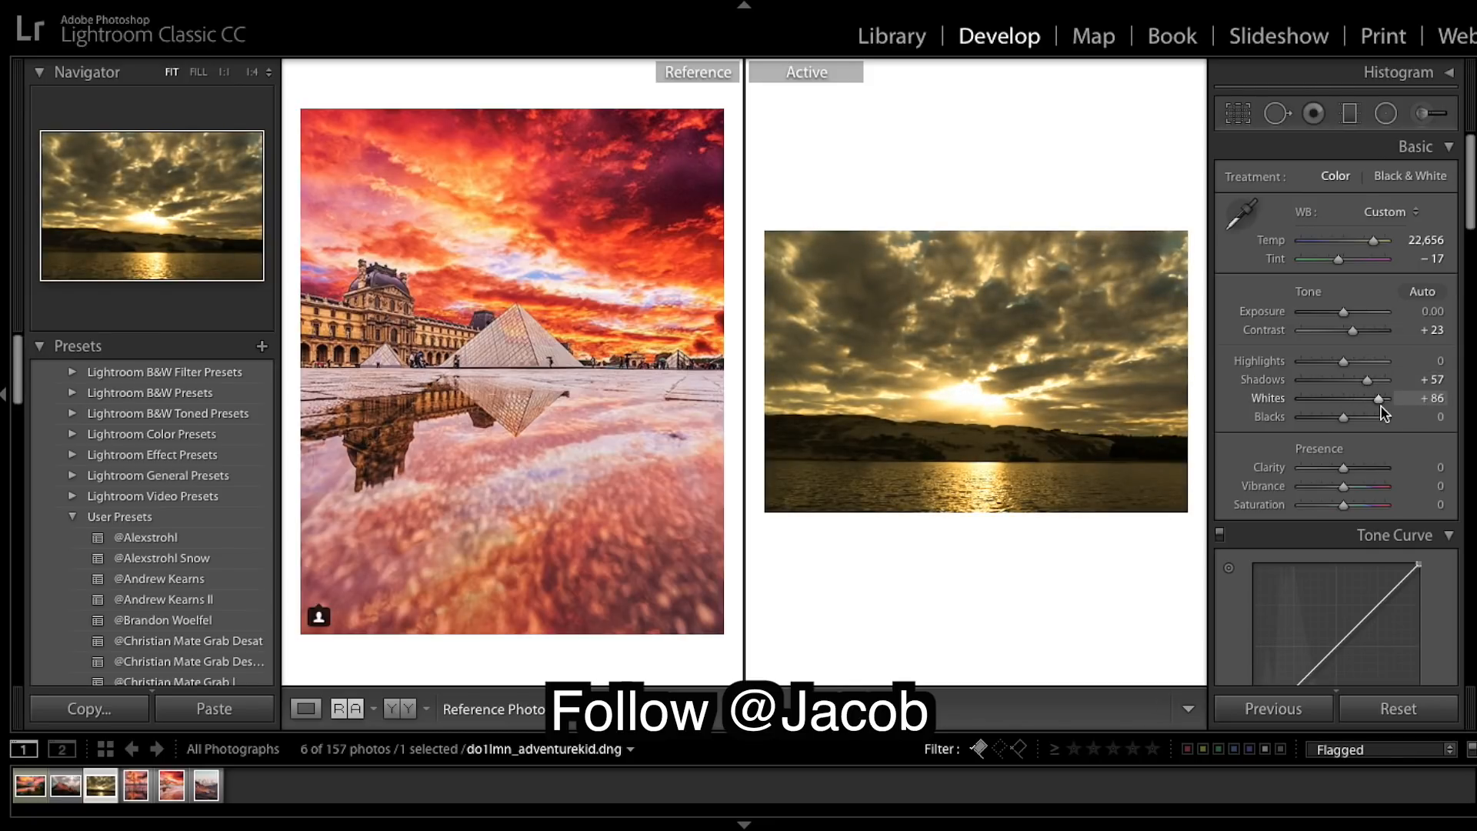
pyautogui.moveTo(1384, 414); pyautogui.dragTo(1381, 405)
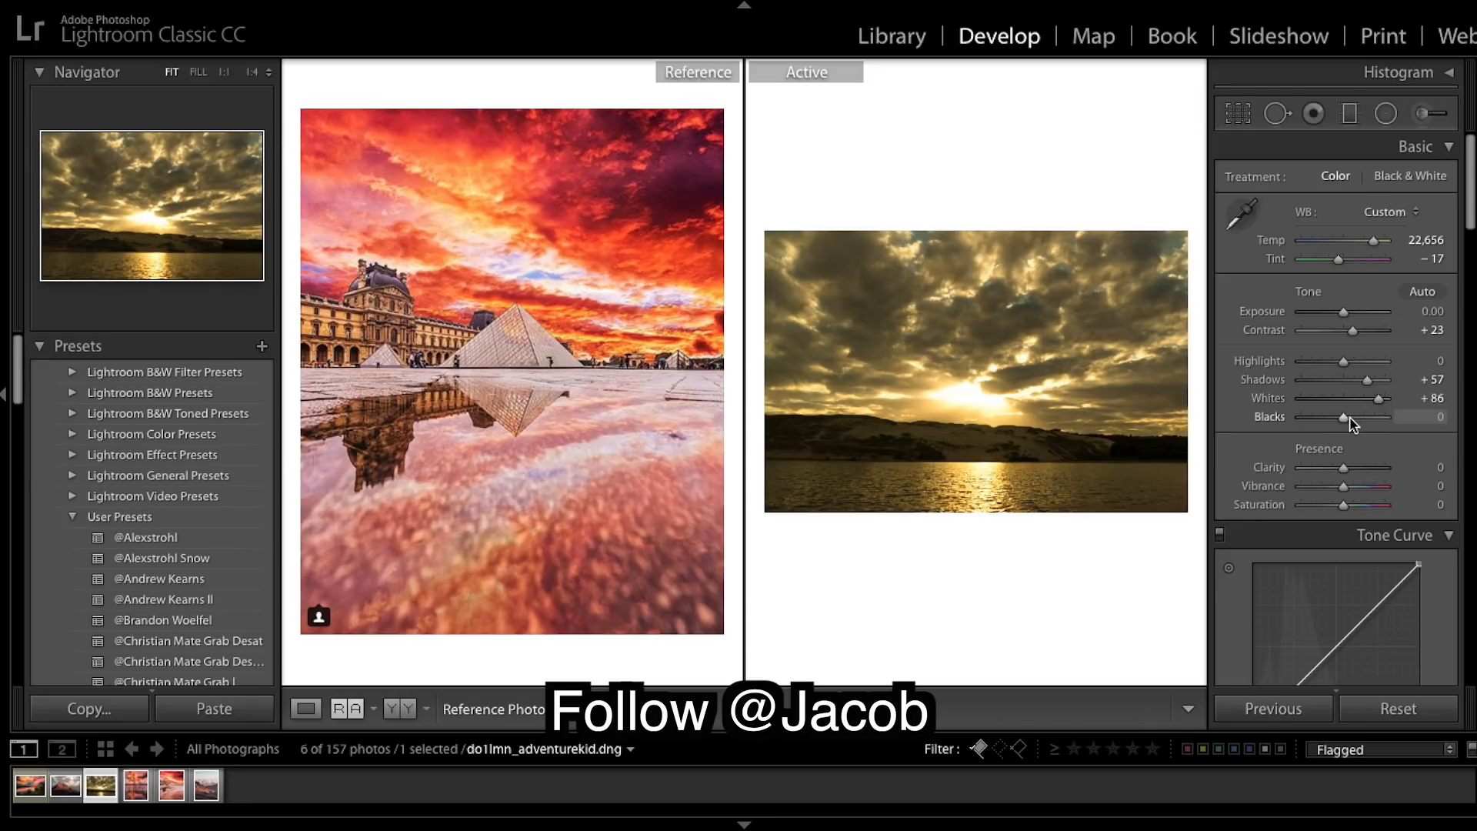
pyautogui.moveTo(1343, 417); pyautogui.dragTo(1362, 424)
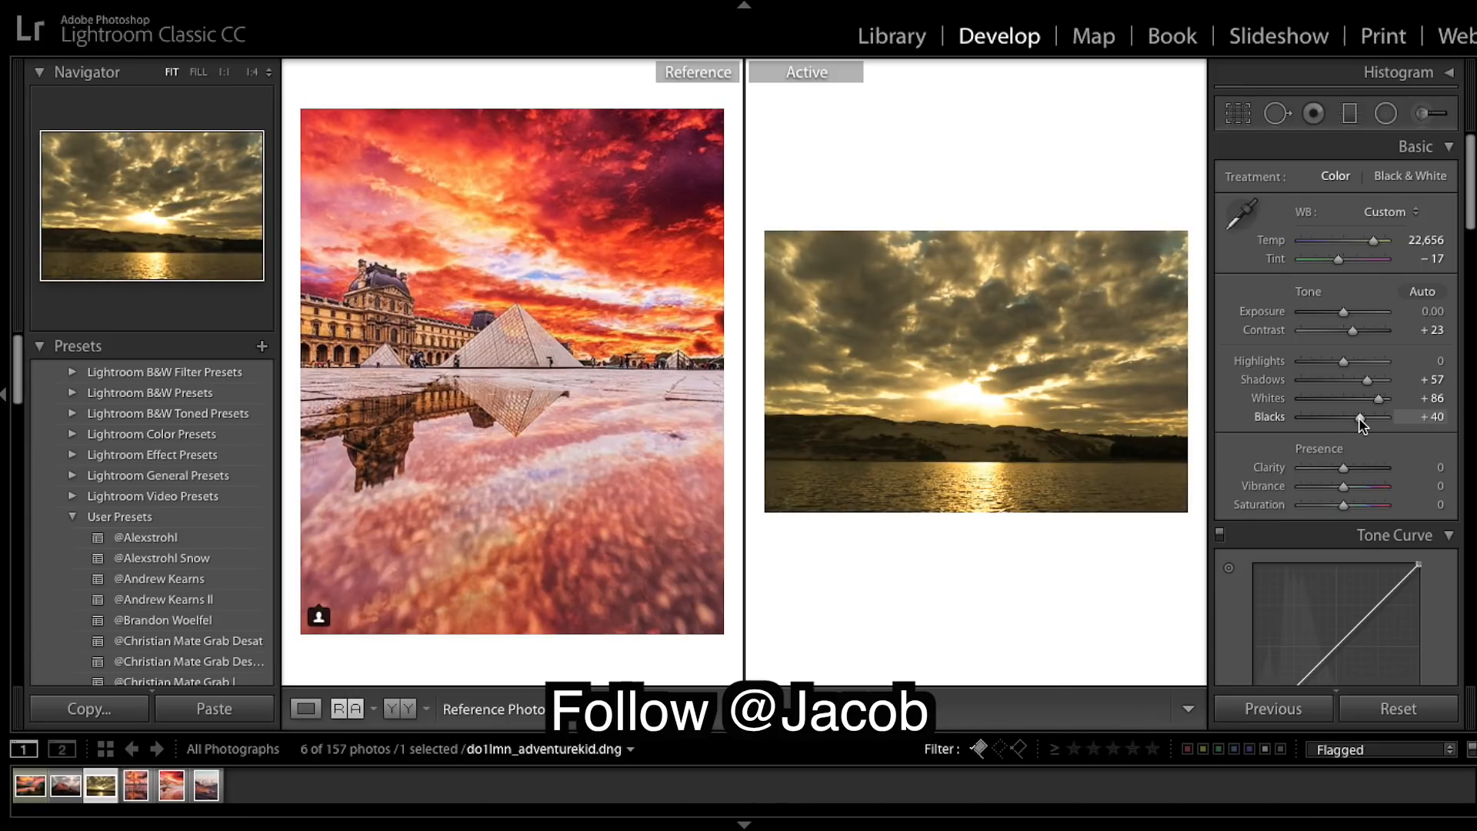
pyautogui.moveTo(1358, 421); pyautogui.dragTo(1361, 422)
pyautogui.scroll(-5, 1362, 440)
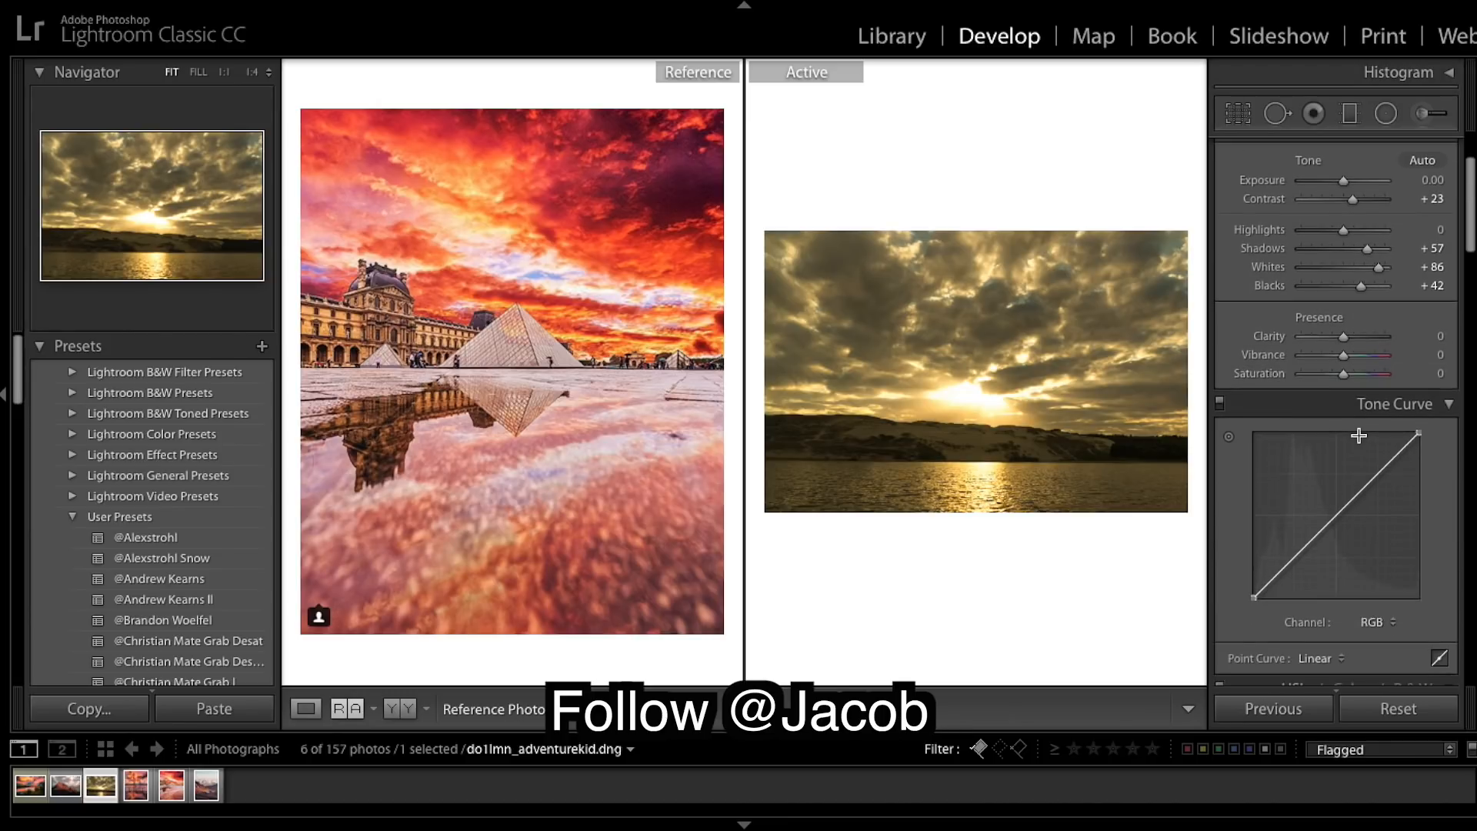
# Set the lake photo's HSL hues to Red -9, Orange -83 and Yellow +42.
pyautogui.scroll(-4, 1266, 389)
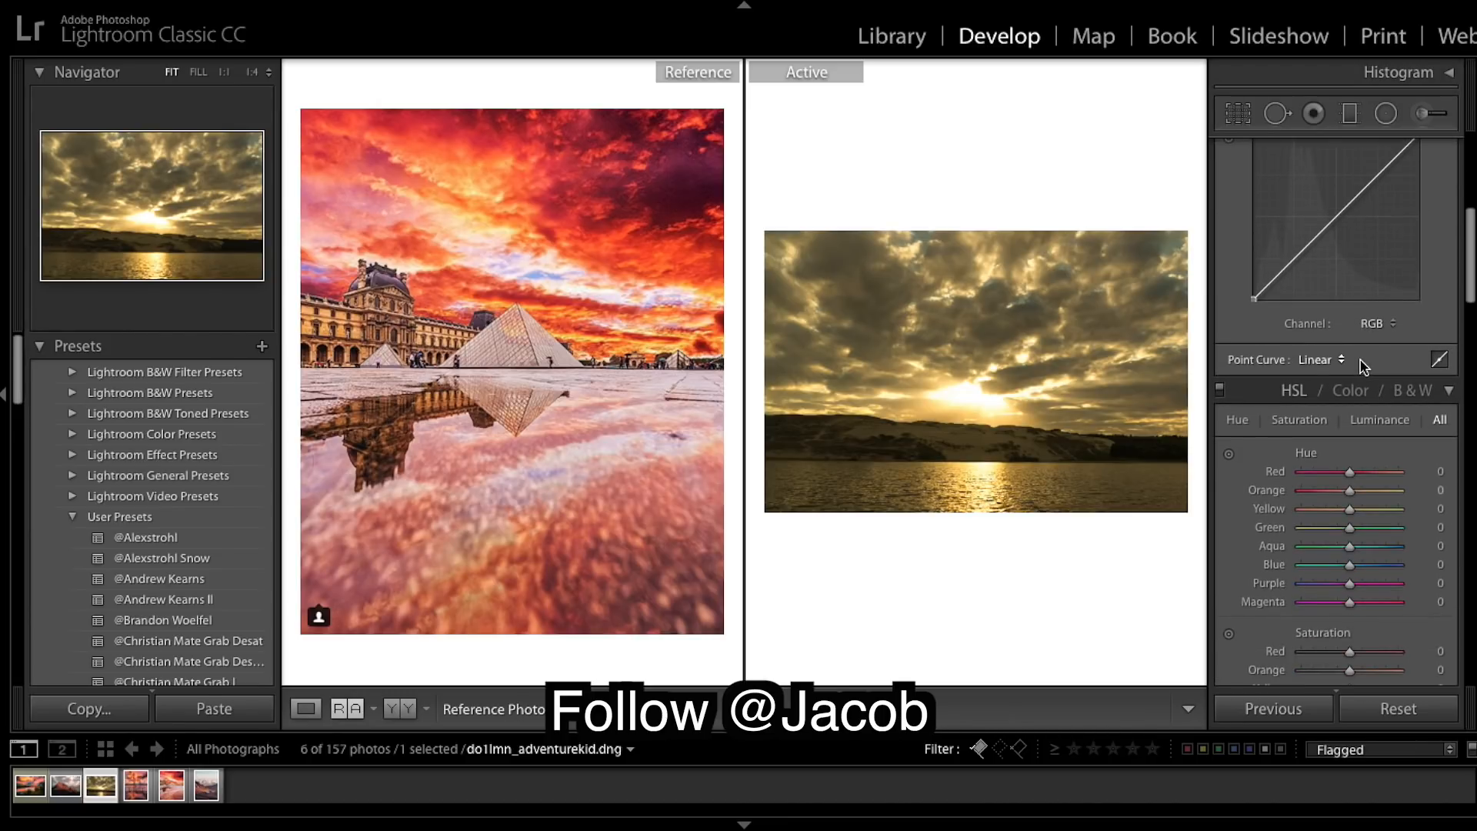
pyautogui.scroll(-6, 1362, 365)
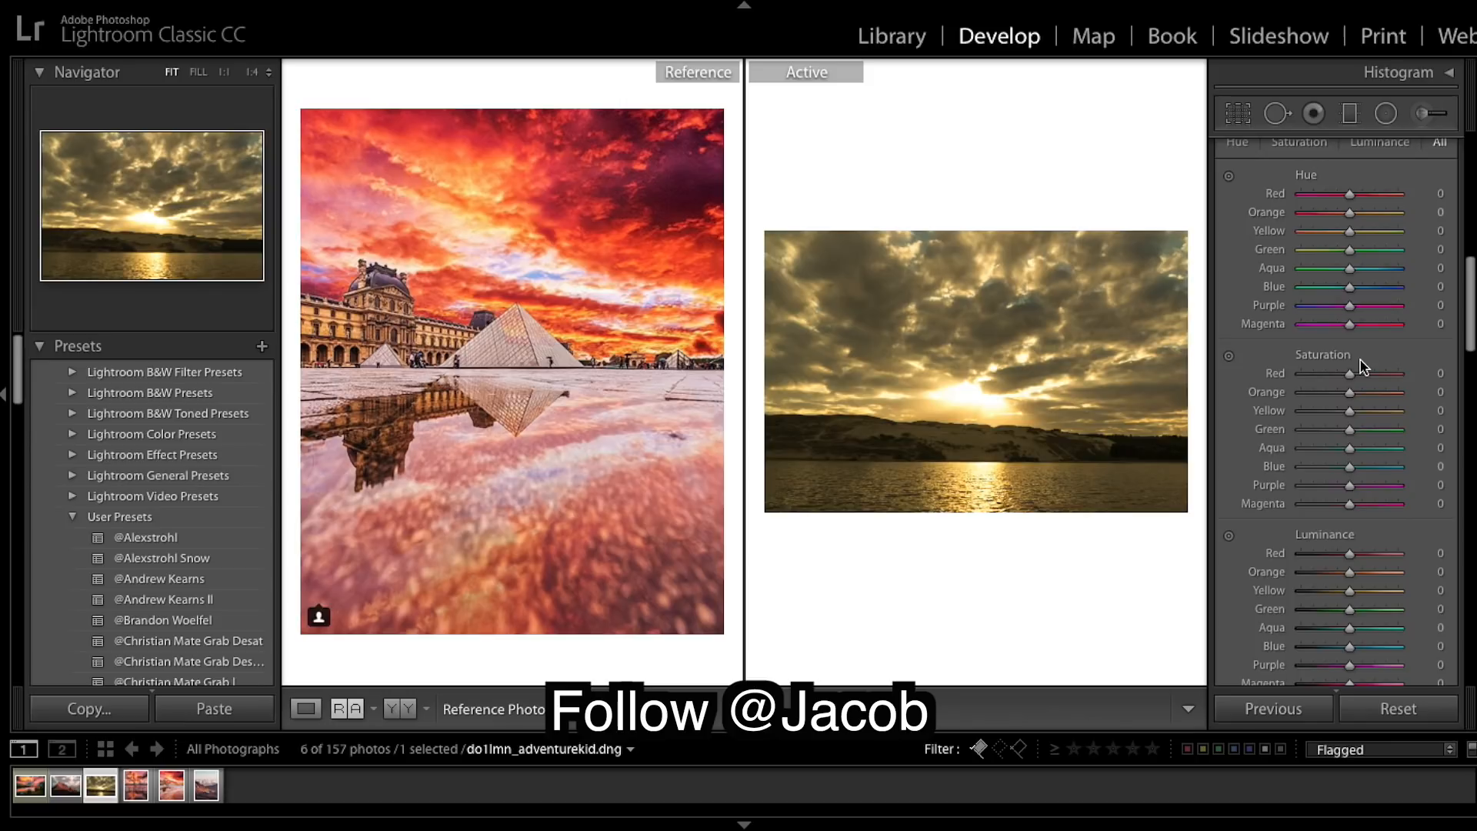
pyautogui.scroll(-2, 1364, 368)
pyautogui.scroll(3, 1364, 368)
pyautogui.scroll(-1, 1364, 368)
pyautogui.scroll(-1, 1364, 367)
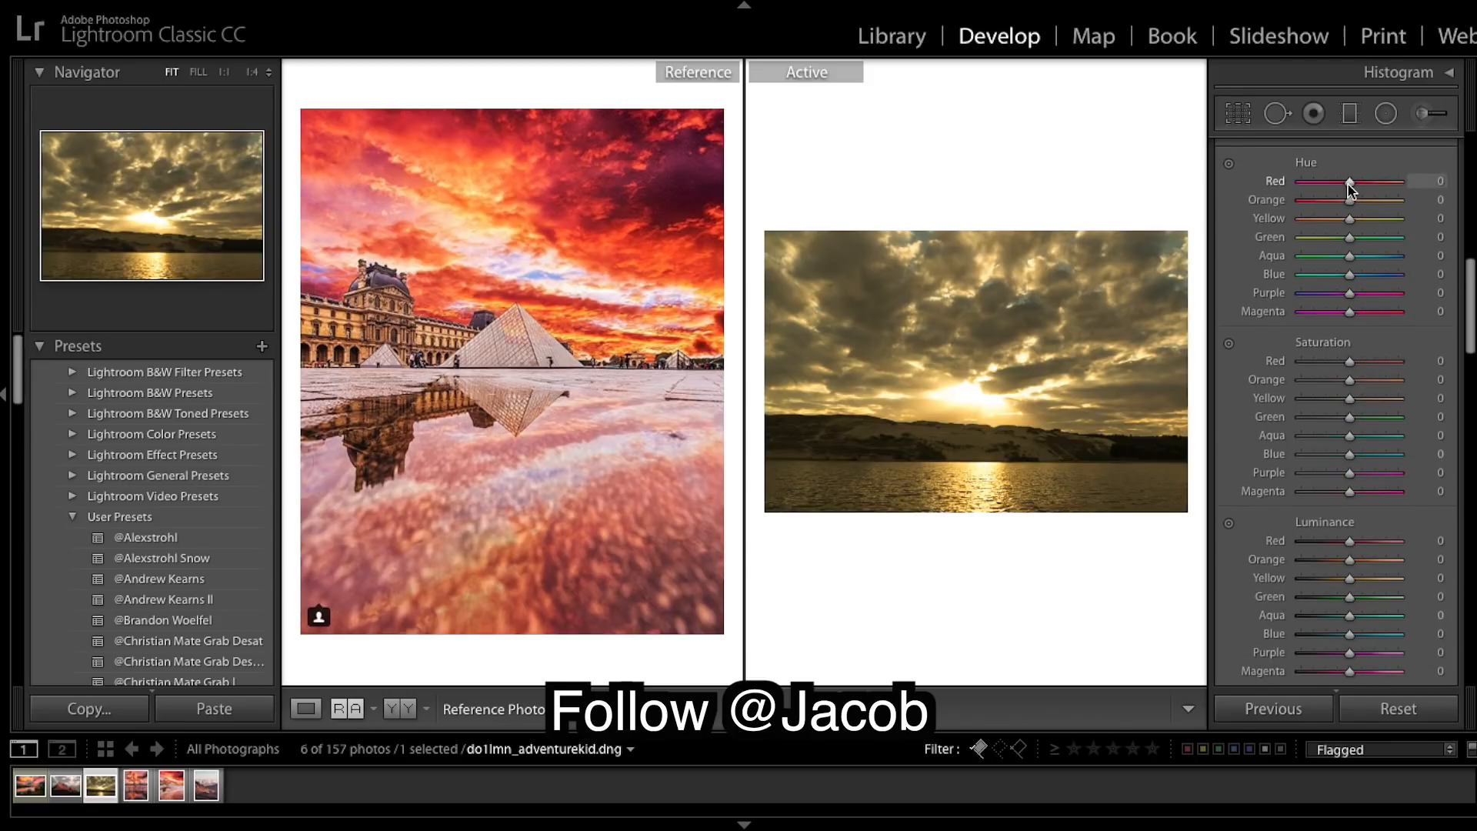
pyautogui.moveTo(1347, 189); pyautogui.dragTo(1306, 206)
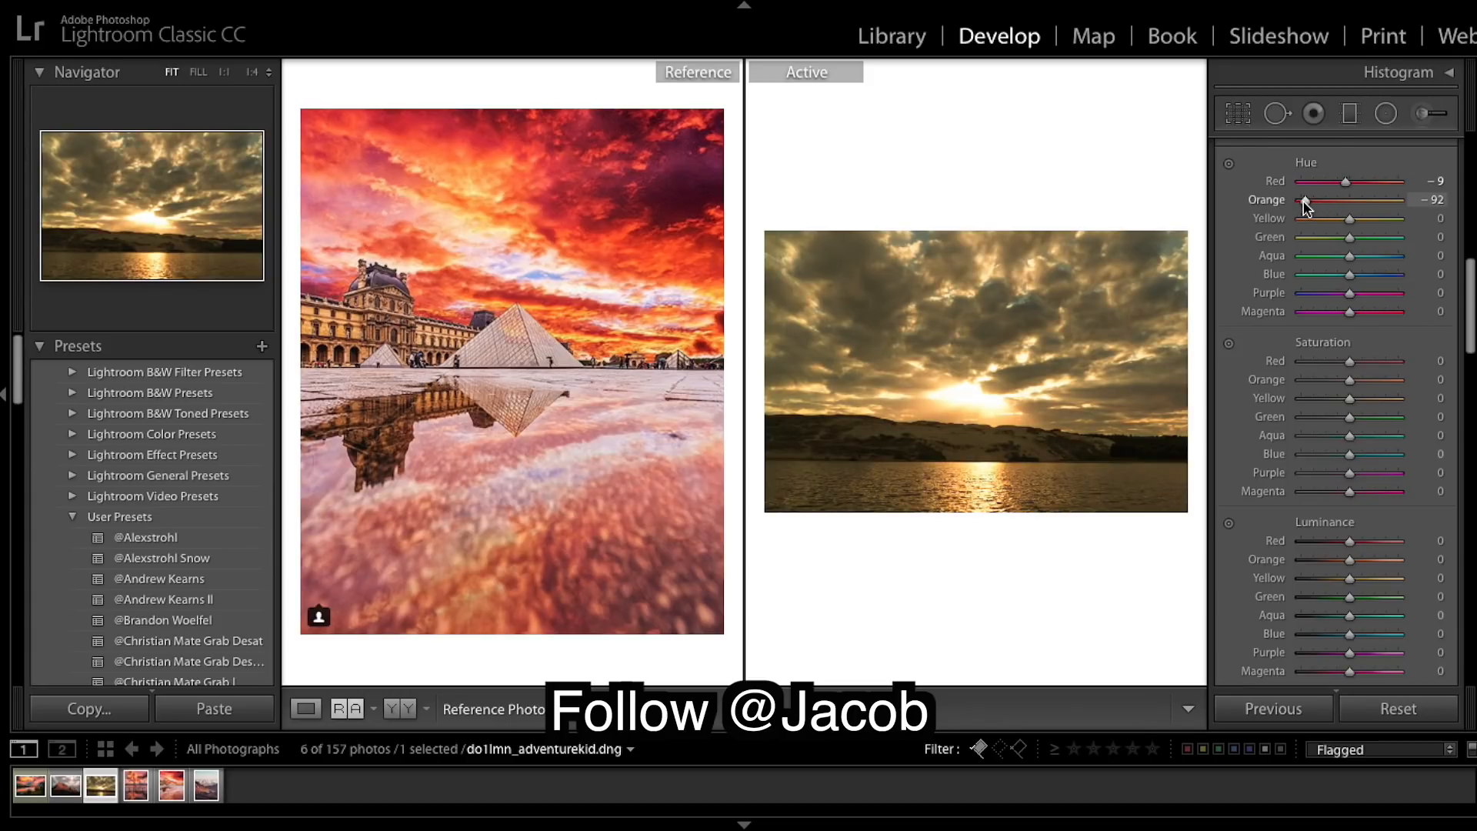
pyautogui.moveTo(1303, 200); pyautogui.dragTo(1308, 206)
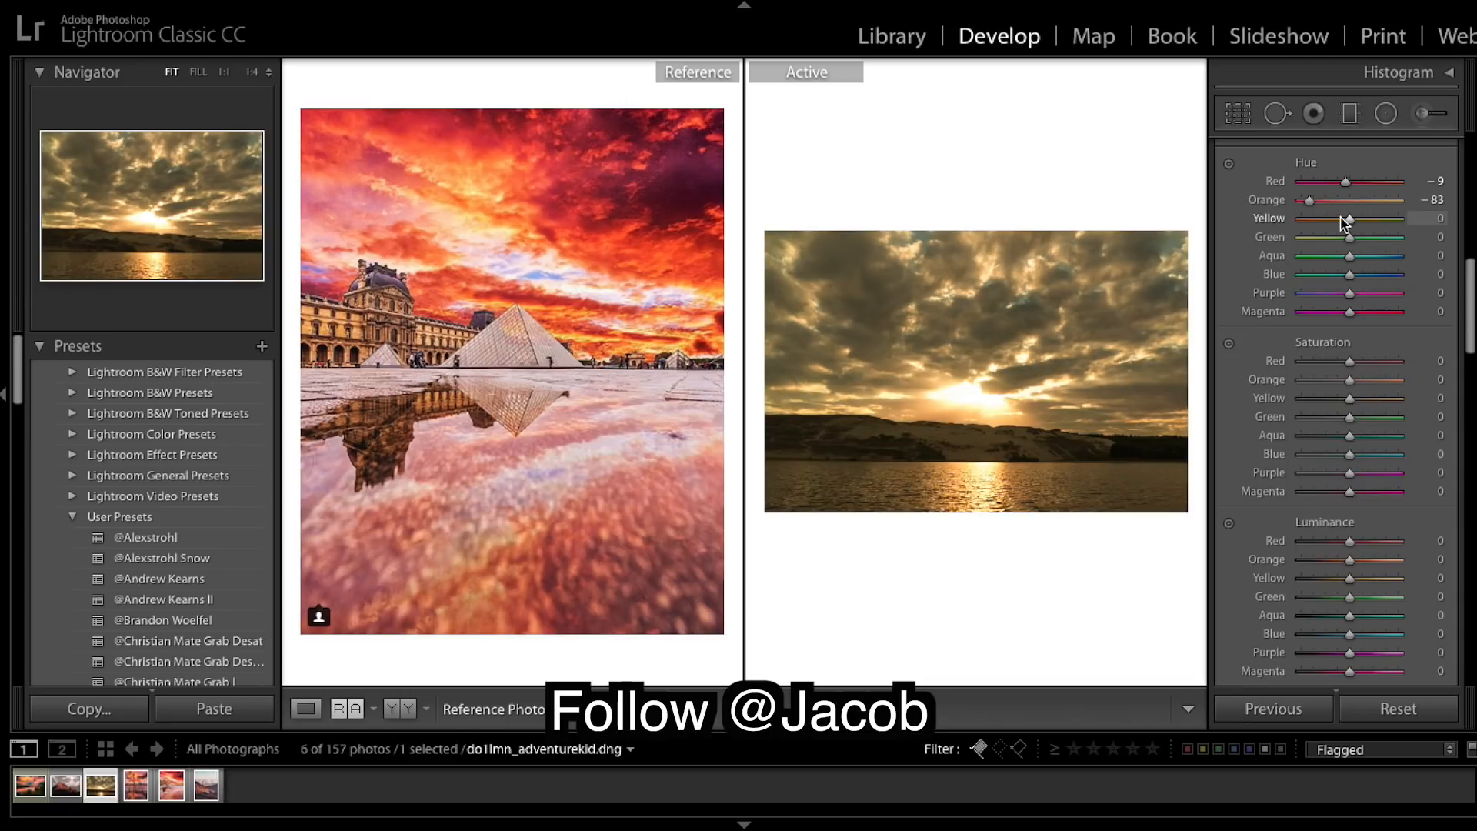
pyautogui.moveTo(1347, 221); pyautogui.dragTo(1367, 233)
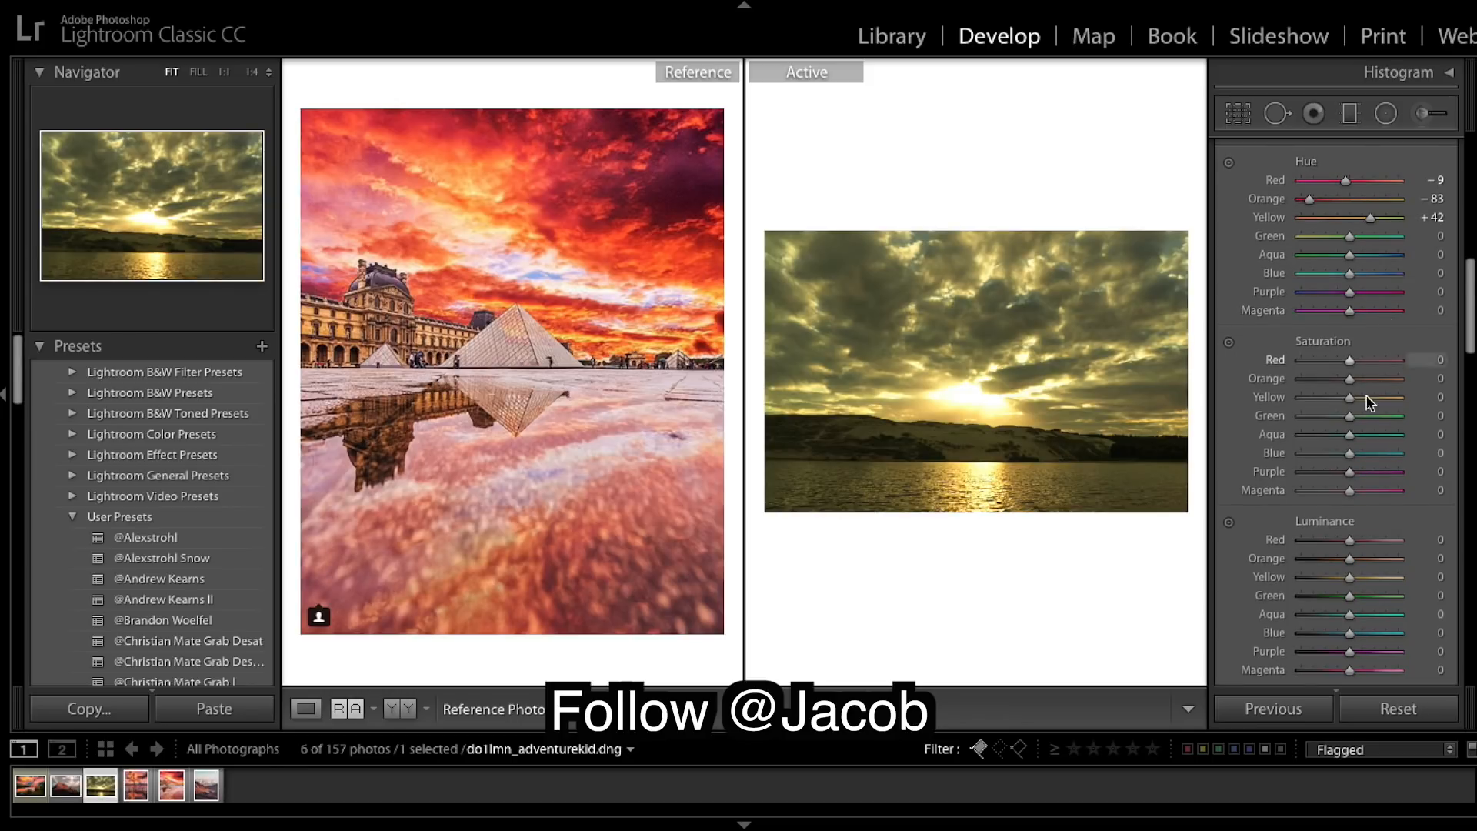
# Boost the lake photo's HSL saturation to Red +71, Orange +65 and Yellow +78.
pyautogui.click(1384, 361)
pyautogui.moveTo(1383, 364); pyautogui.dragTo(1383, 365)
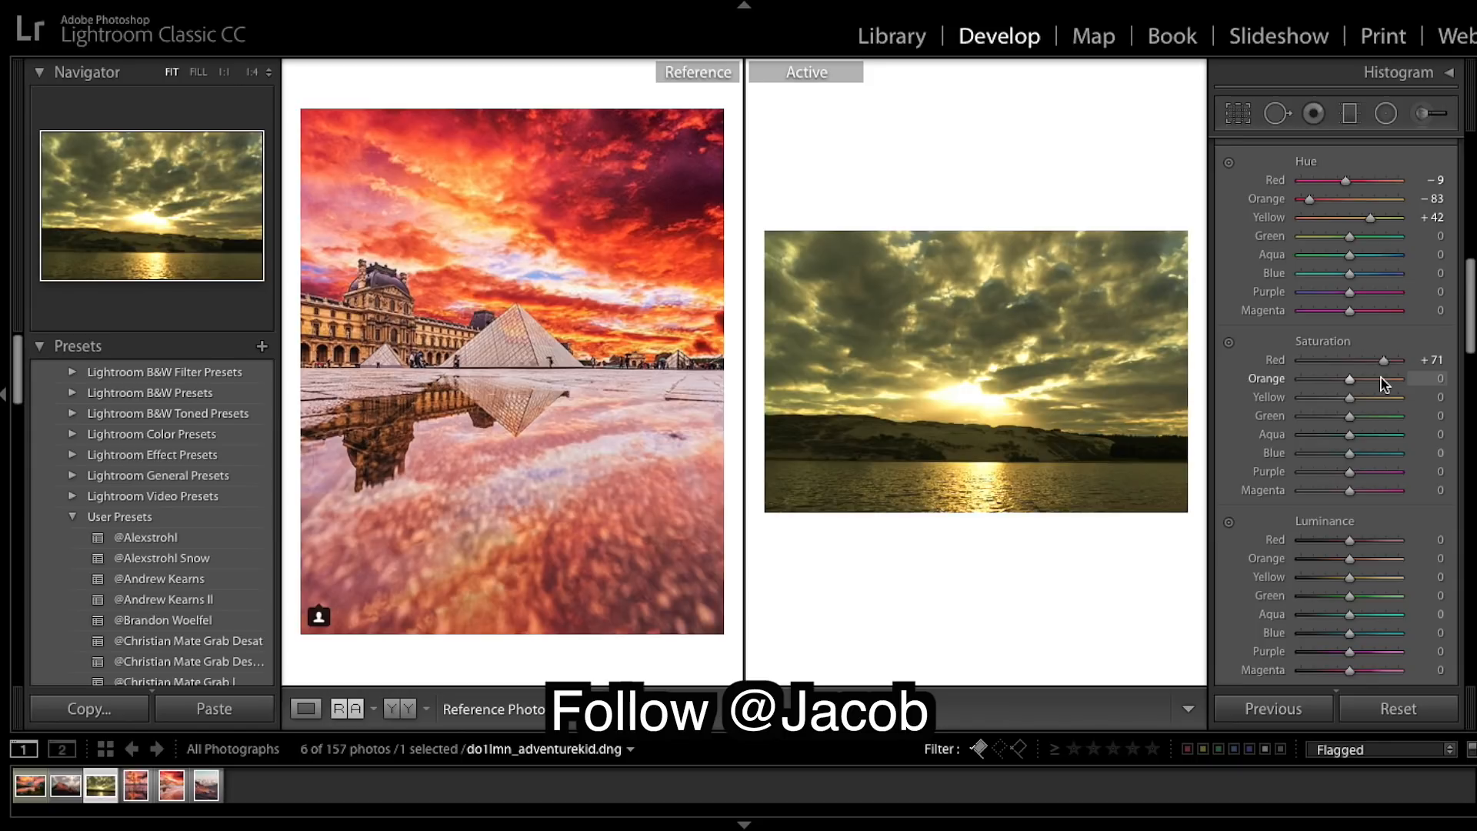
pyautogui.click(1379, 378)
pyautogui.moveTo(1379, 379); pyautogui.dragTo(1383, 385)
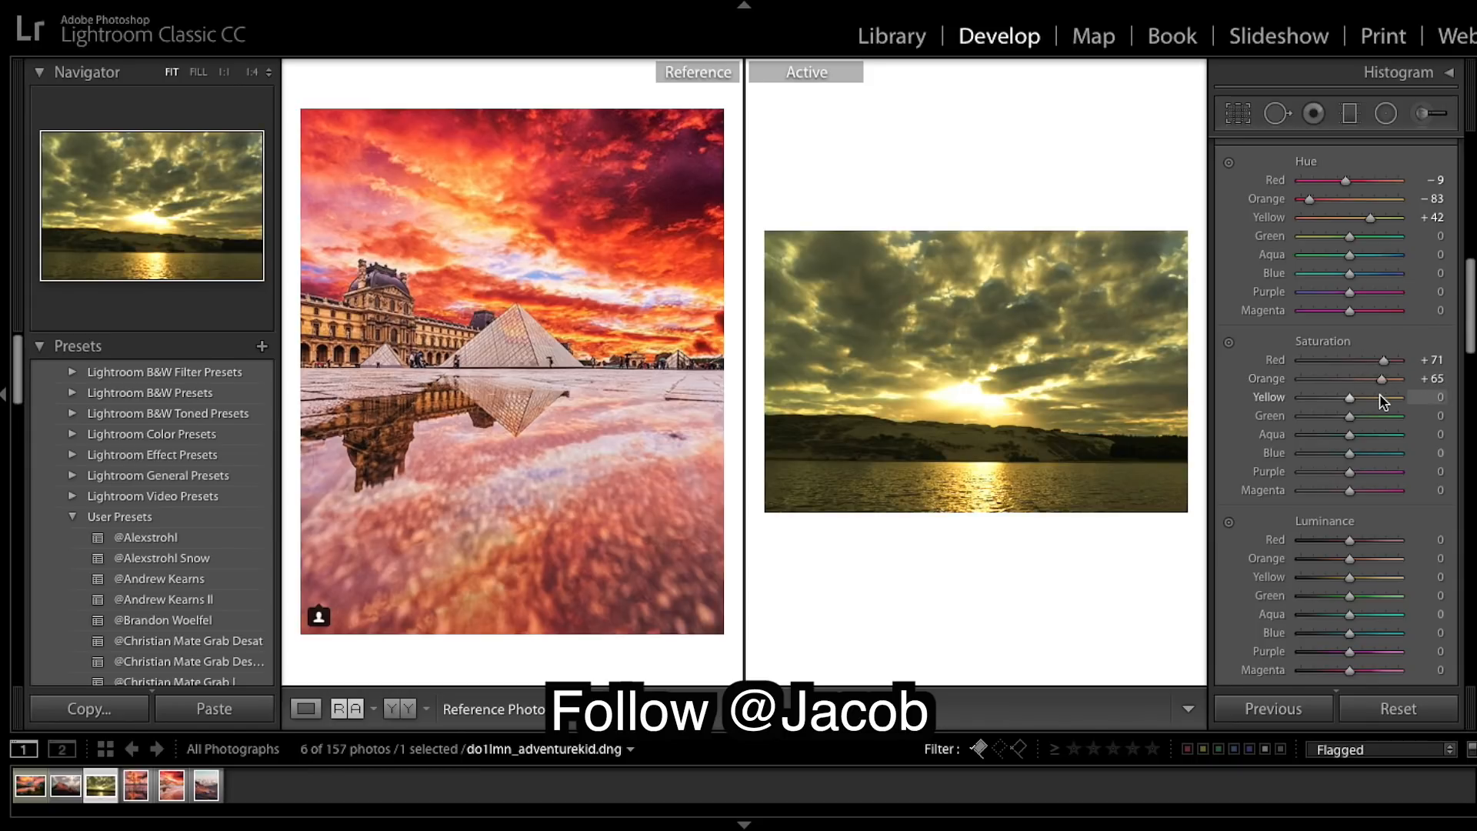
pyautogui.click(1379, 397)
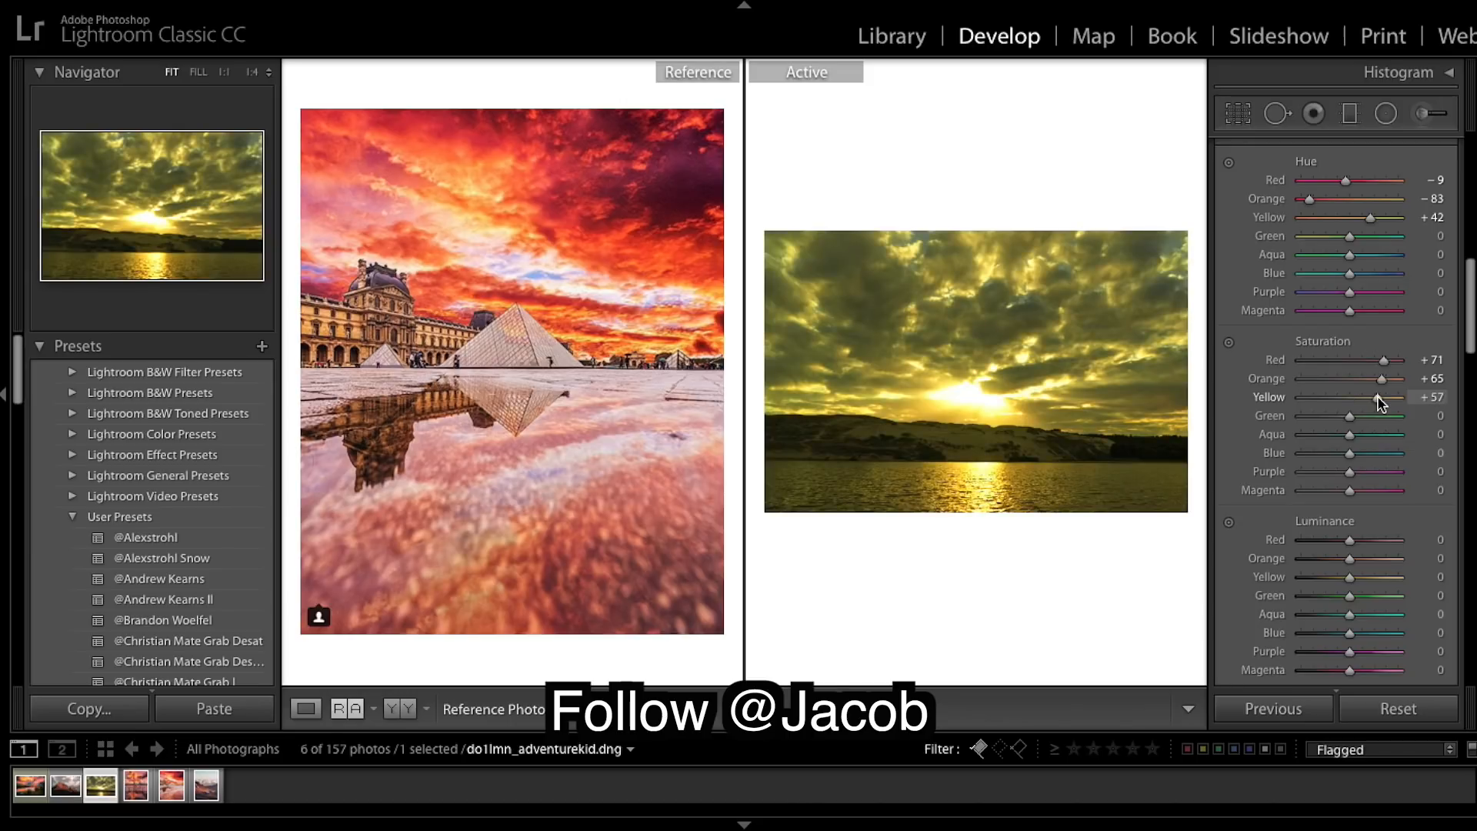
pyautogui.moveTo(1383, 398); pyautogui.dragTo(1384, 399)
pyautogui.moveTo(1389, 405); pyautogui.dragTo(1391, 406)
# Set the lake photo's HSL luminance to Red +30, Orange -29 and Yellow -16.
pyautogui.scroll(-5, 1407, 419)
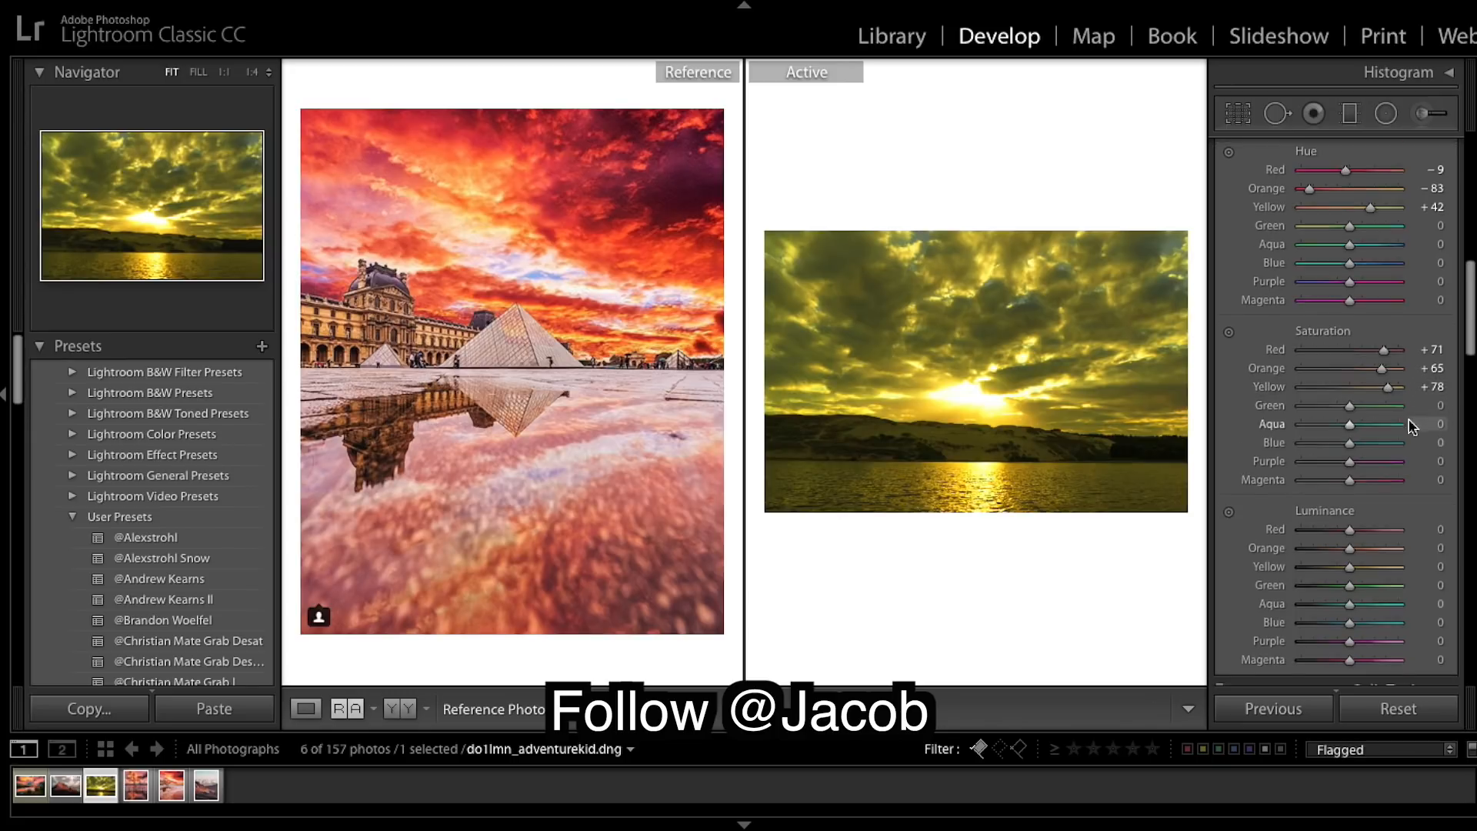
pyautogui.moveTo(1349, 391); pyautogui.dragTo(1367, 397)
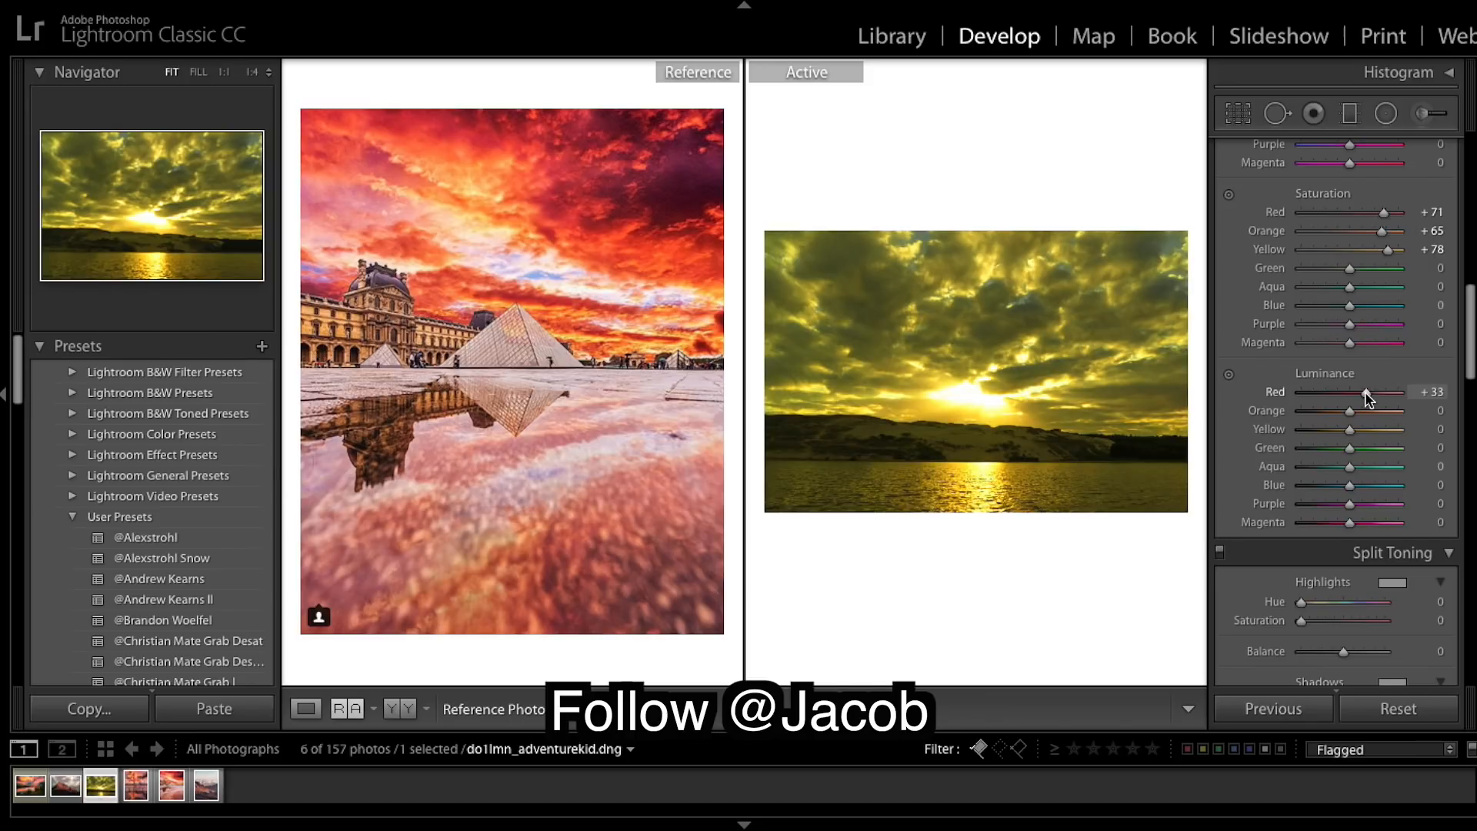
pyautogui.moveTo(1367, 397); pyautogui.dragTo(1364, 395)
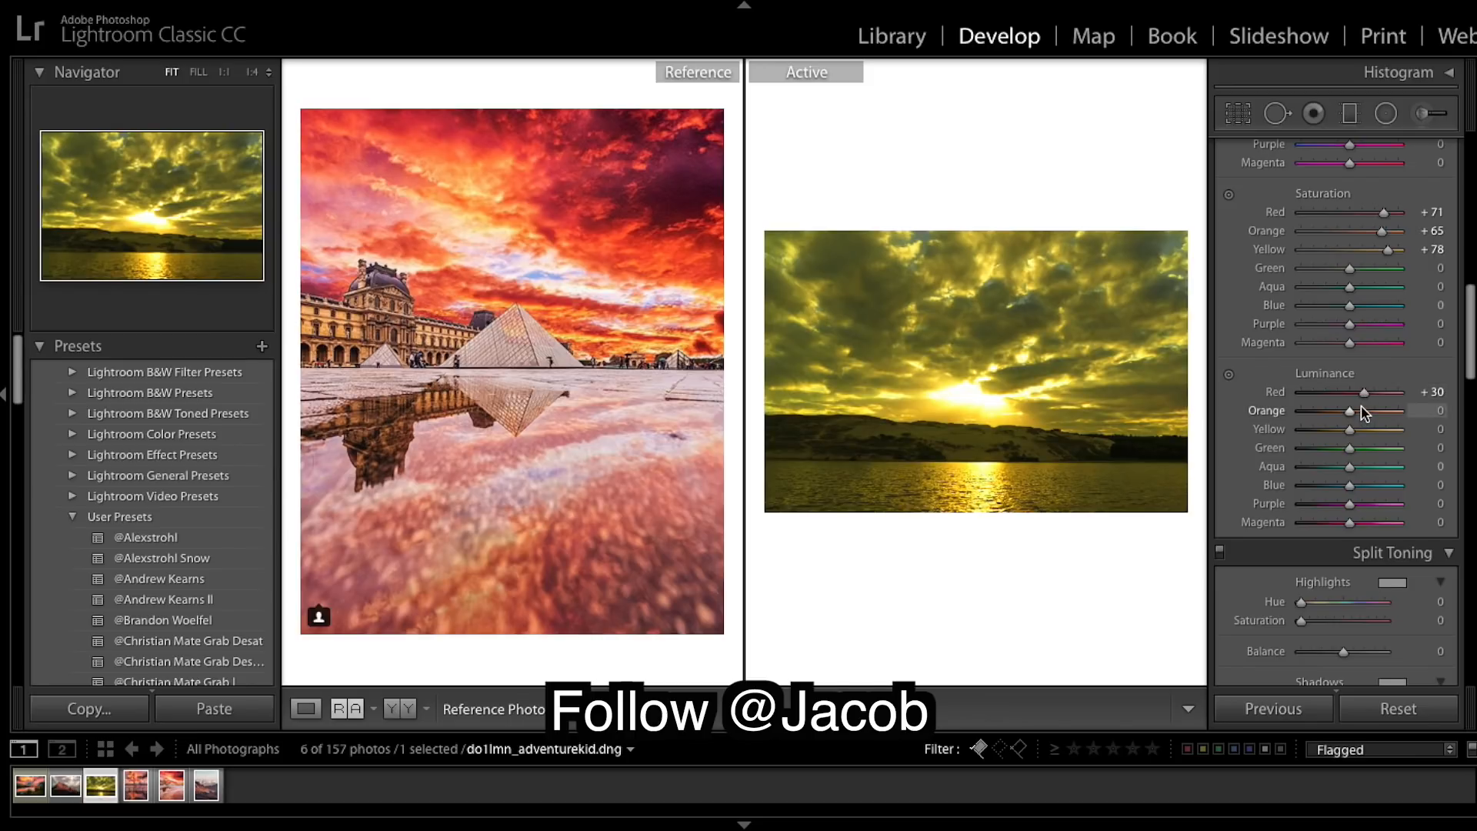
pyautogui.moveTo(1343, 416); pyautogui.dragTo(1336, 428)
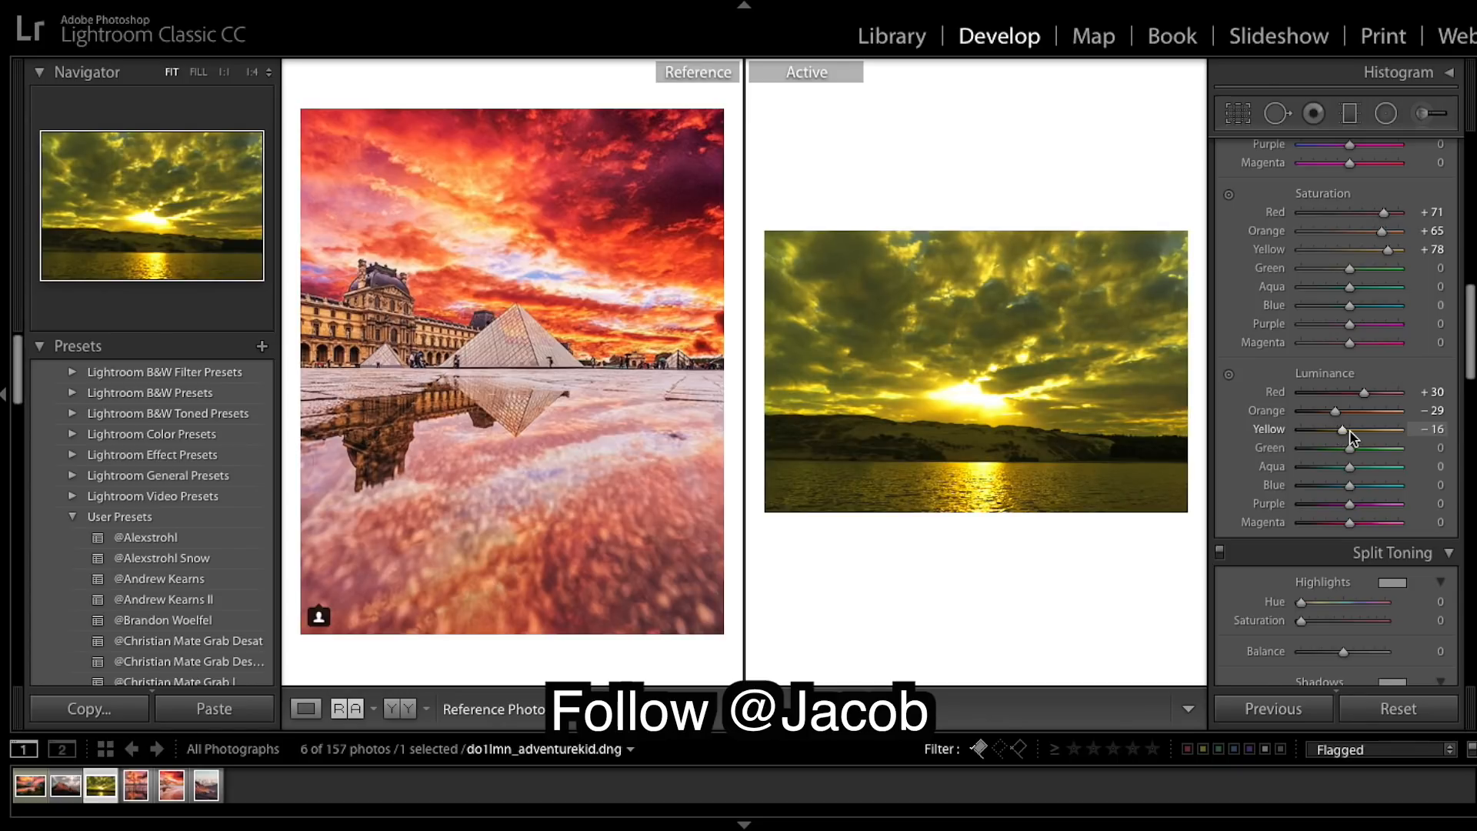
# Split-tone the lake photo's highlights red with Hue 0 and Saturation 91.
pyautogui.scroll(-5, 1342, 431)
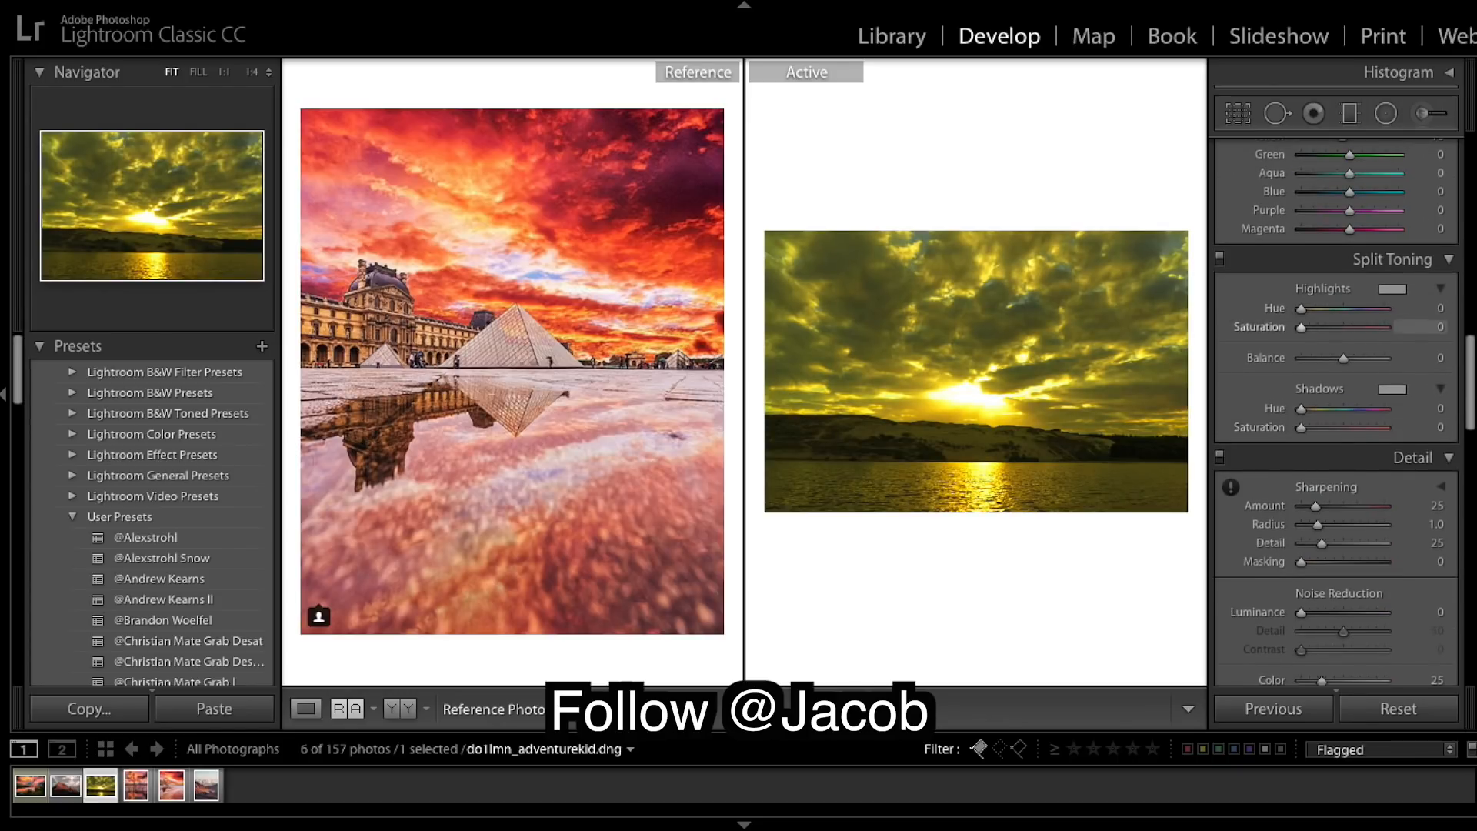
pyautogui.moveTo(1302, 309); pyautogui.dragTo(1376, 338)
pyautogui.click(1319, 329)
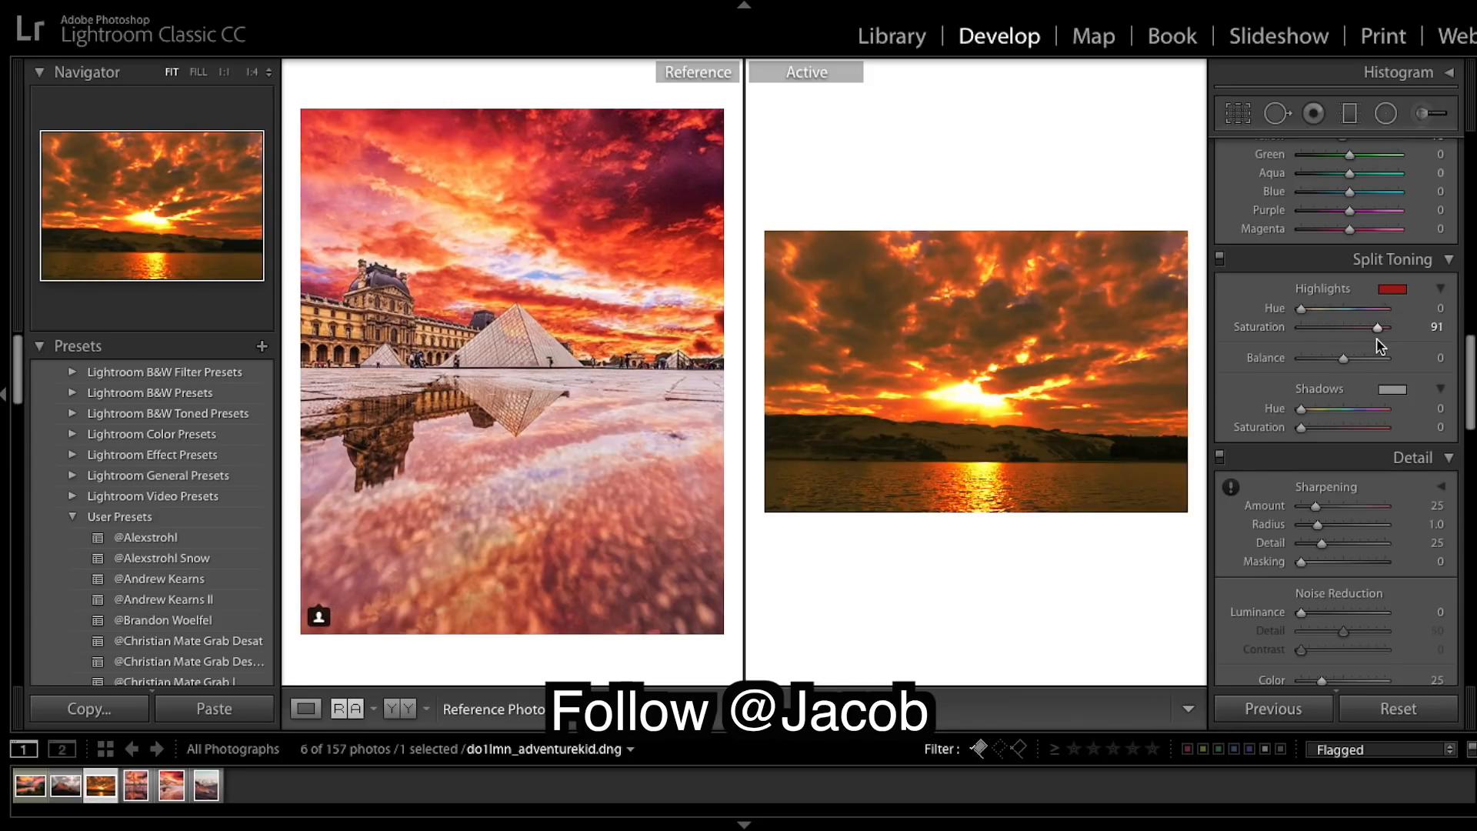
# Split-tone the lake photo's shadows purple with Hue 281 and Saturation 57.
pyautogui.scroll(-1, 1382, 358)
pyautogui.scroll(-1, 1381, 366)
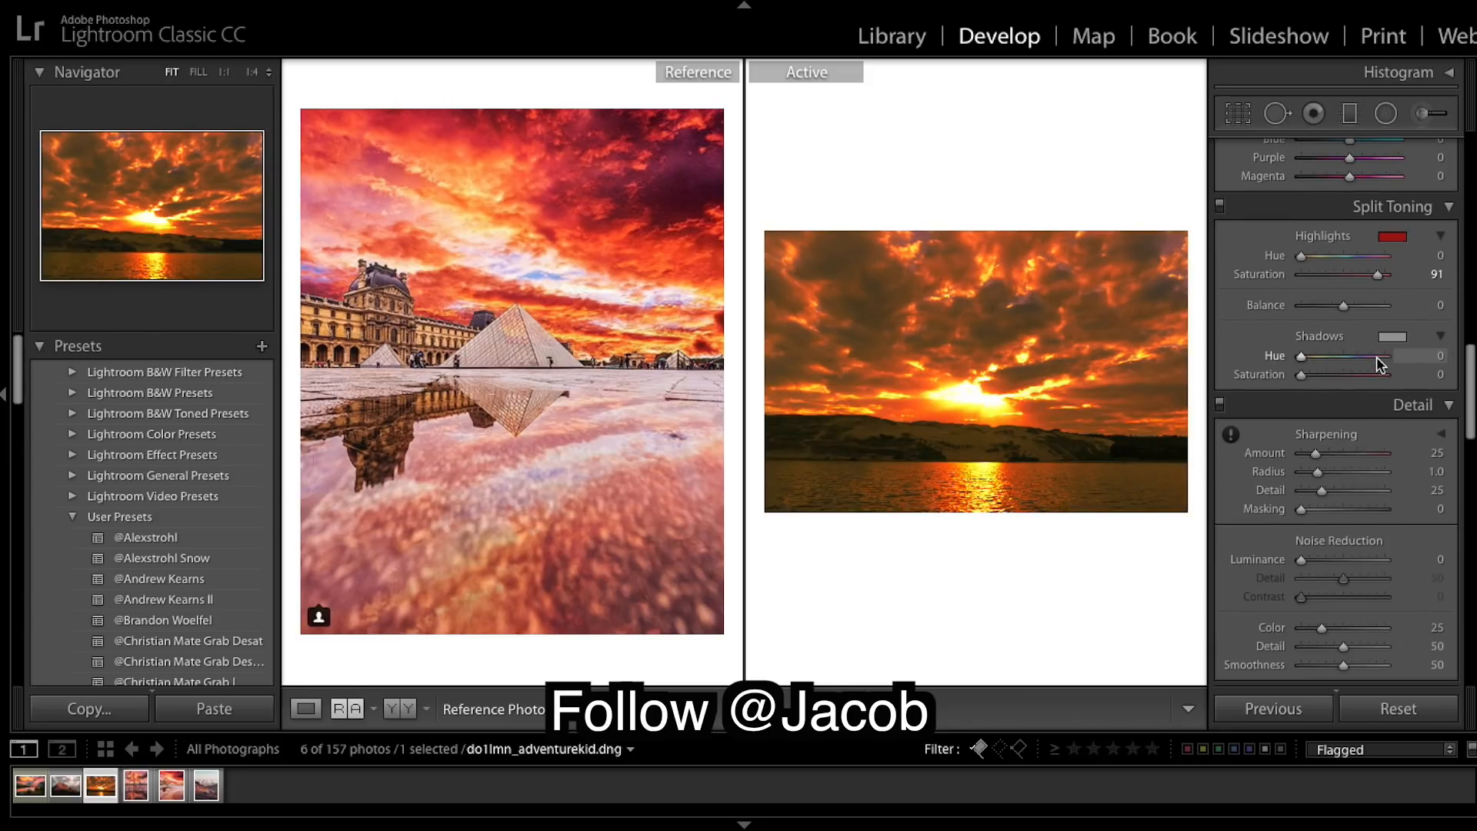
pyautogui.moveTo(1298, 357); pyautogui.dragTo(1366, 359)
pyautogui.click(1327, 377)
pyautogui.moveTo(1328, 378); pyautogui.dragTo(1352, 384)
# Set the white balance Tint to -32 and the split-toning highlights Saturation to 93.
pyautogui.scroll(-3, 1367, 410)
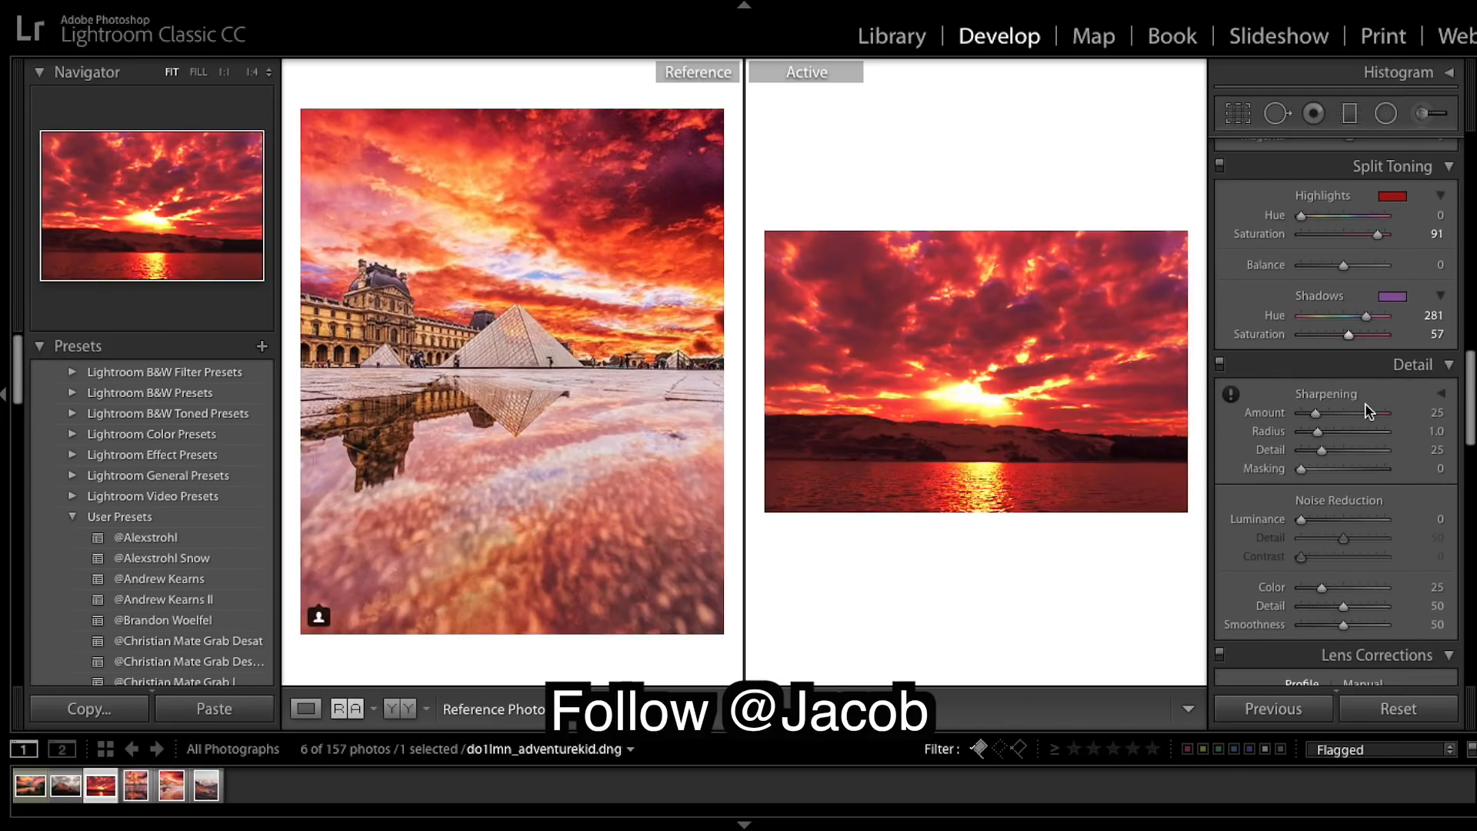
pyautogui.scroll(-5, 1367, 410)
pyautogui.scroll(10, 1367, 410)
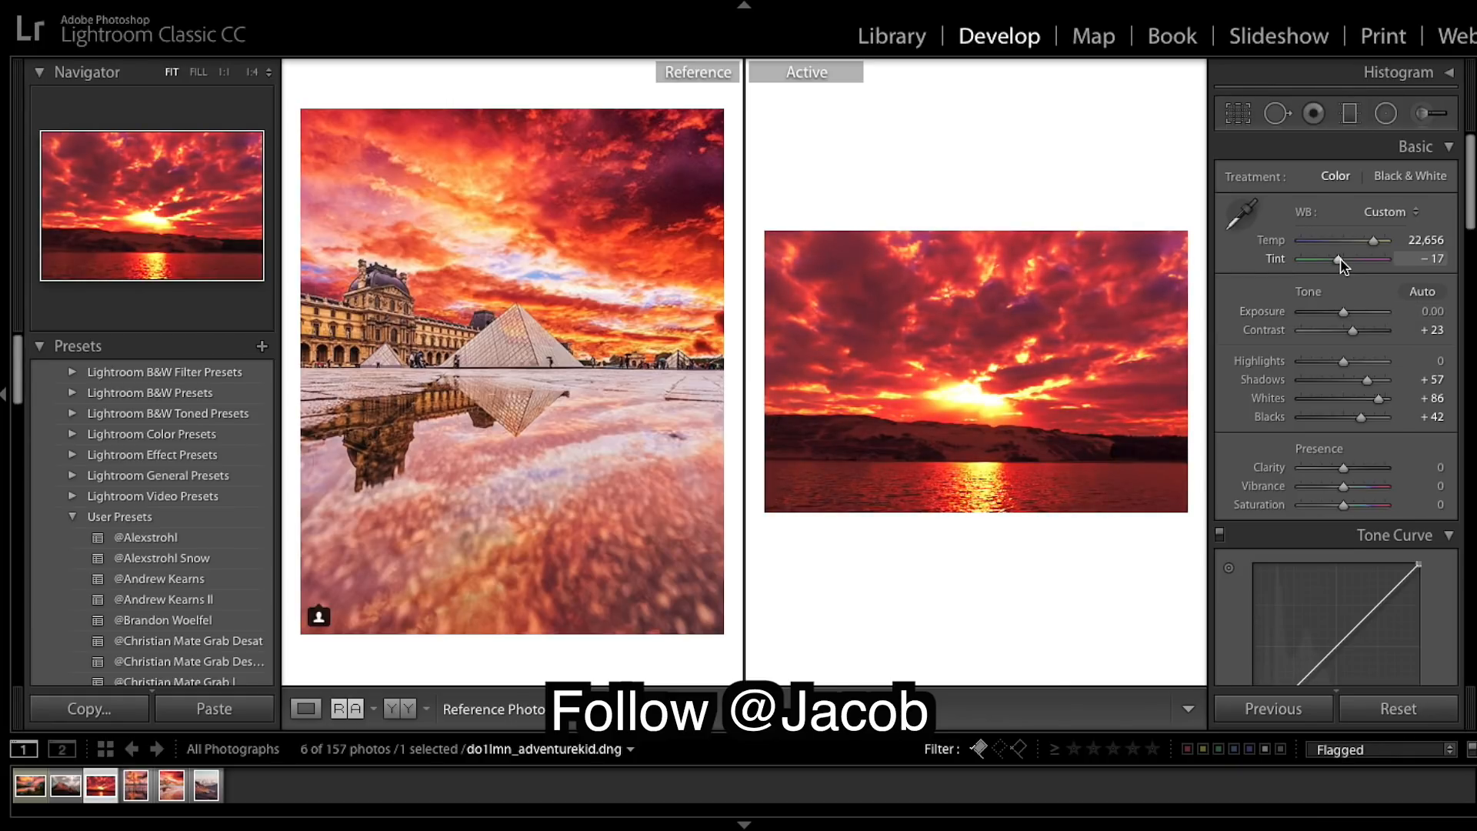
pyautogui.moveTo(1339, 262); pyautogui.dragTo(1337, 263)
pyautogui.scroll(-12, 1411, 336)
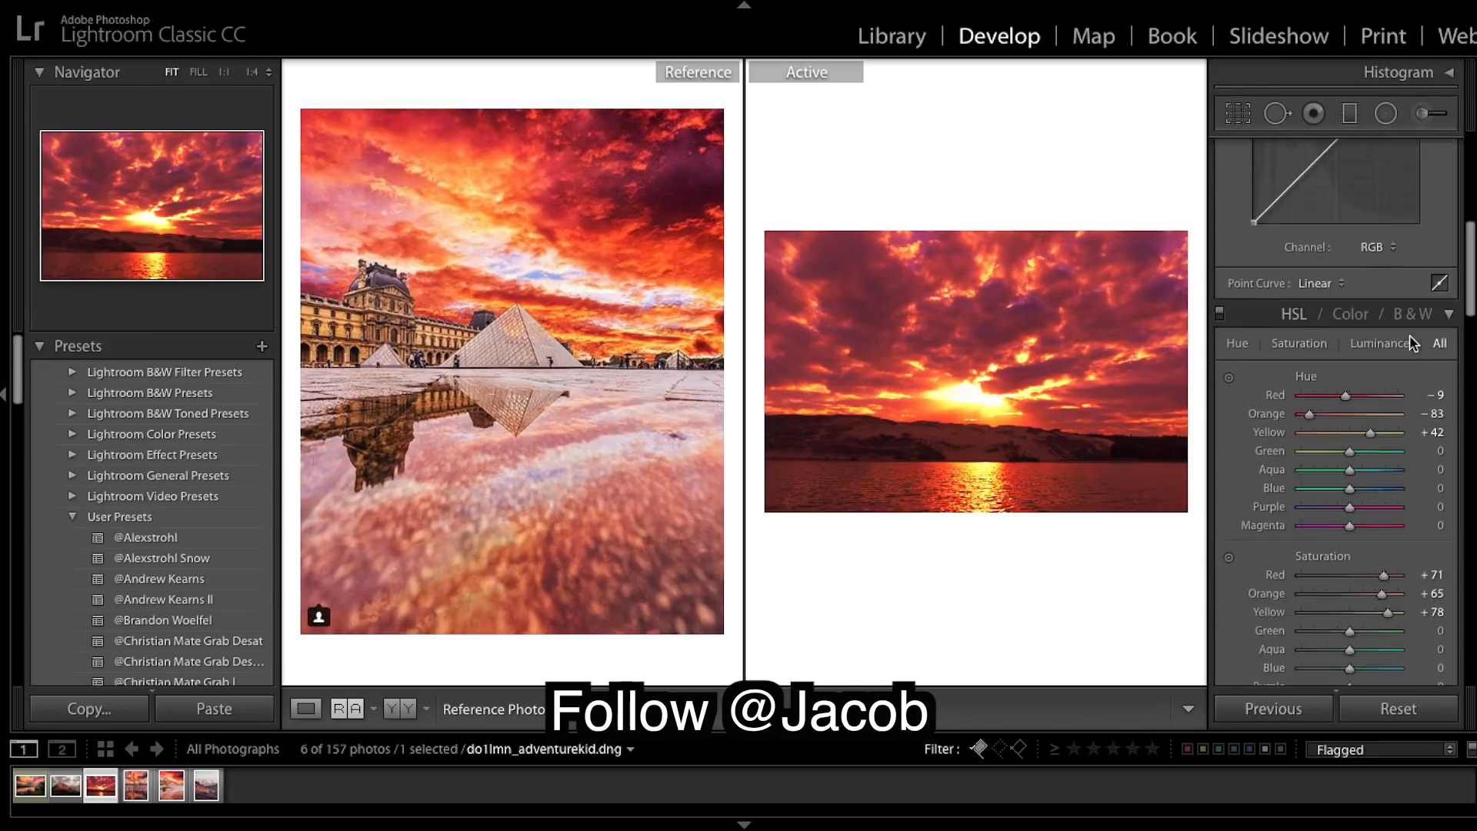
pyautogui.moveTo(1377, 302); pyautogui.dragTo(1382, 314)
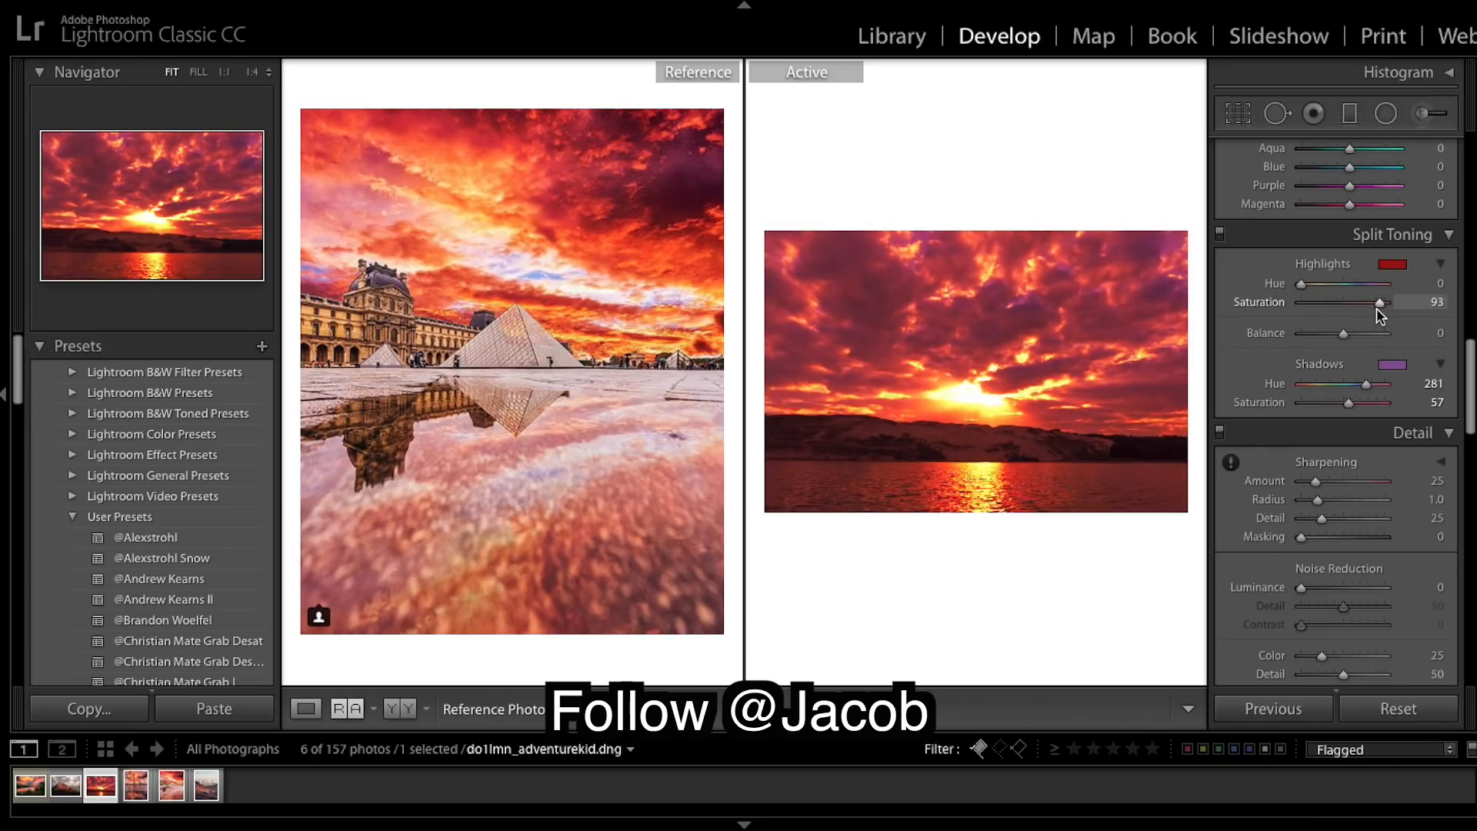
# Readjust the lake photo's white balance to Temp 50,000 and Tint -19.
pyautogui.scroll(-10, 1394, 435)
pyautogui.scroll(-8, 1393, 442)
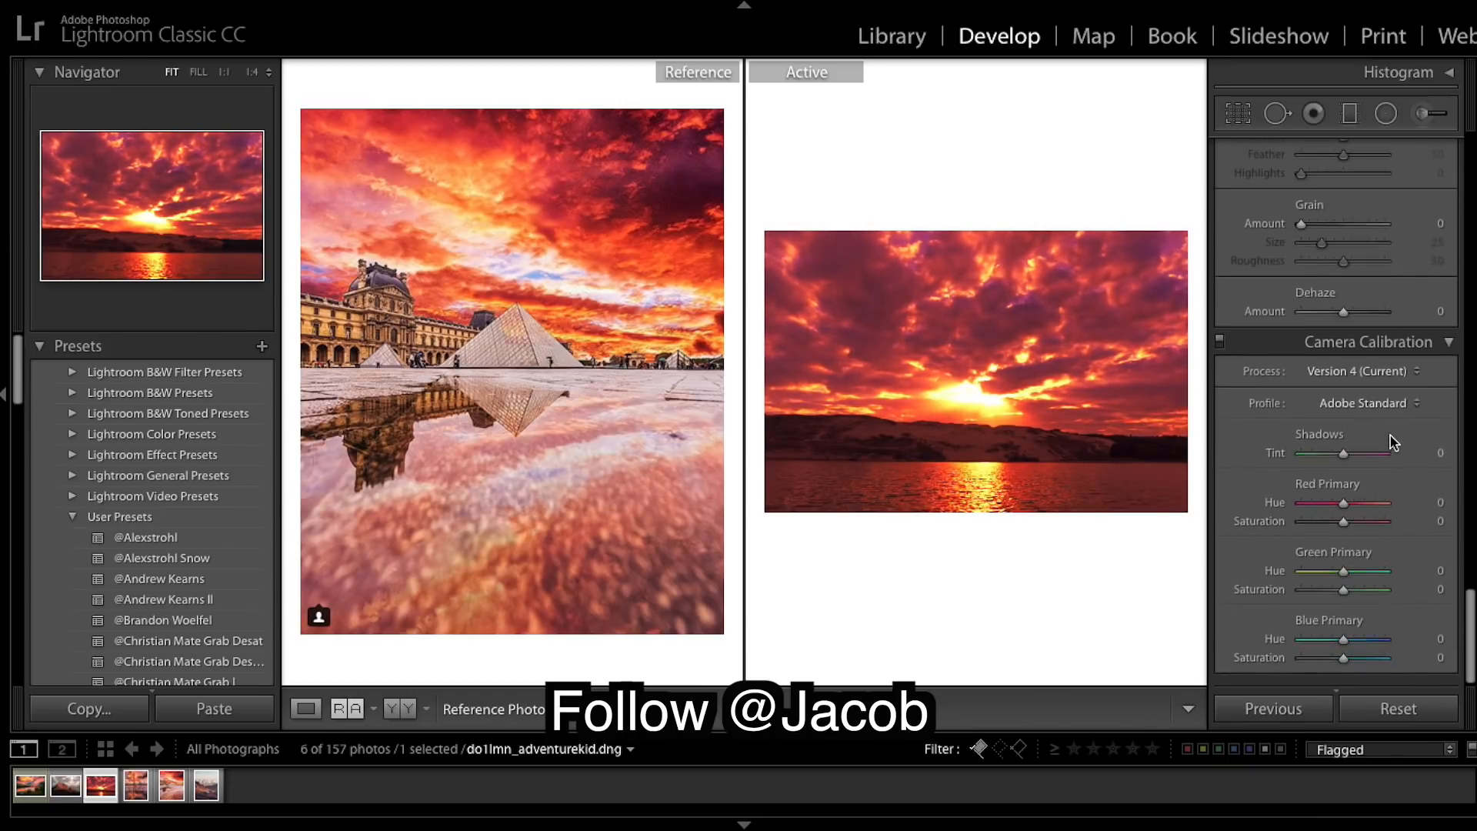
pyautogui.scroll(18, 1393, 442)
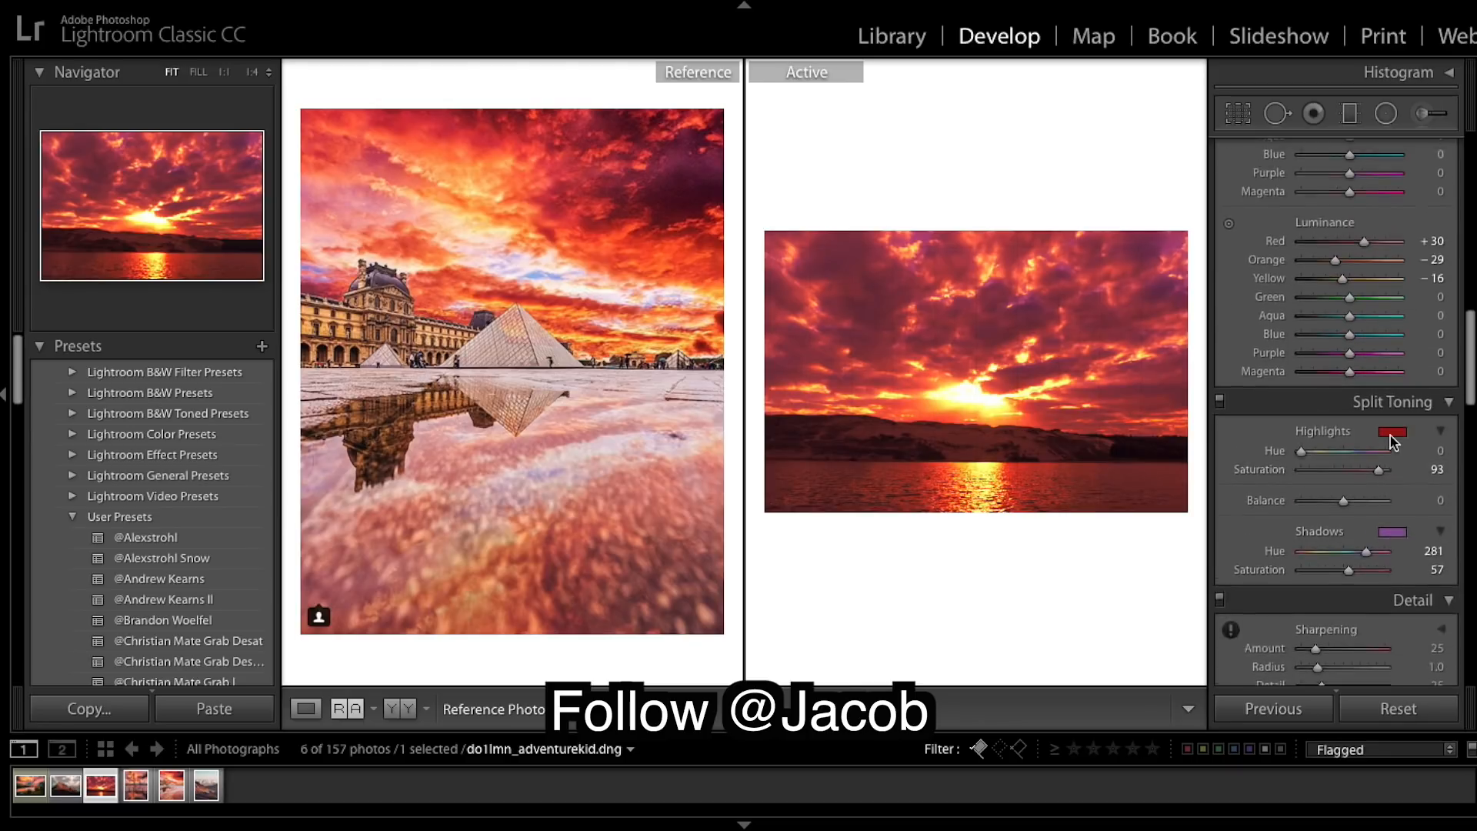
pyautogui.scroll(2, 1394, 442)
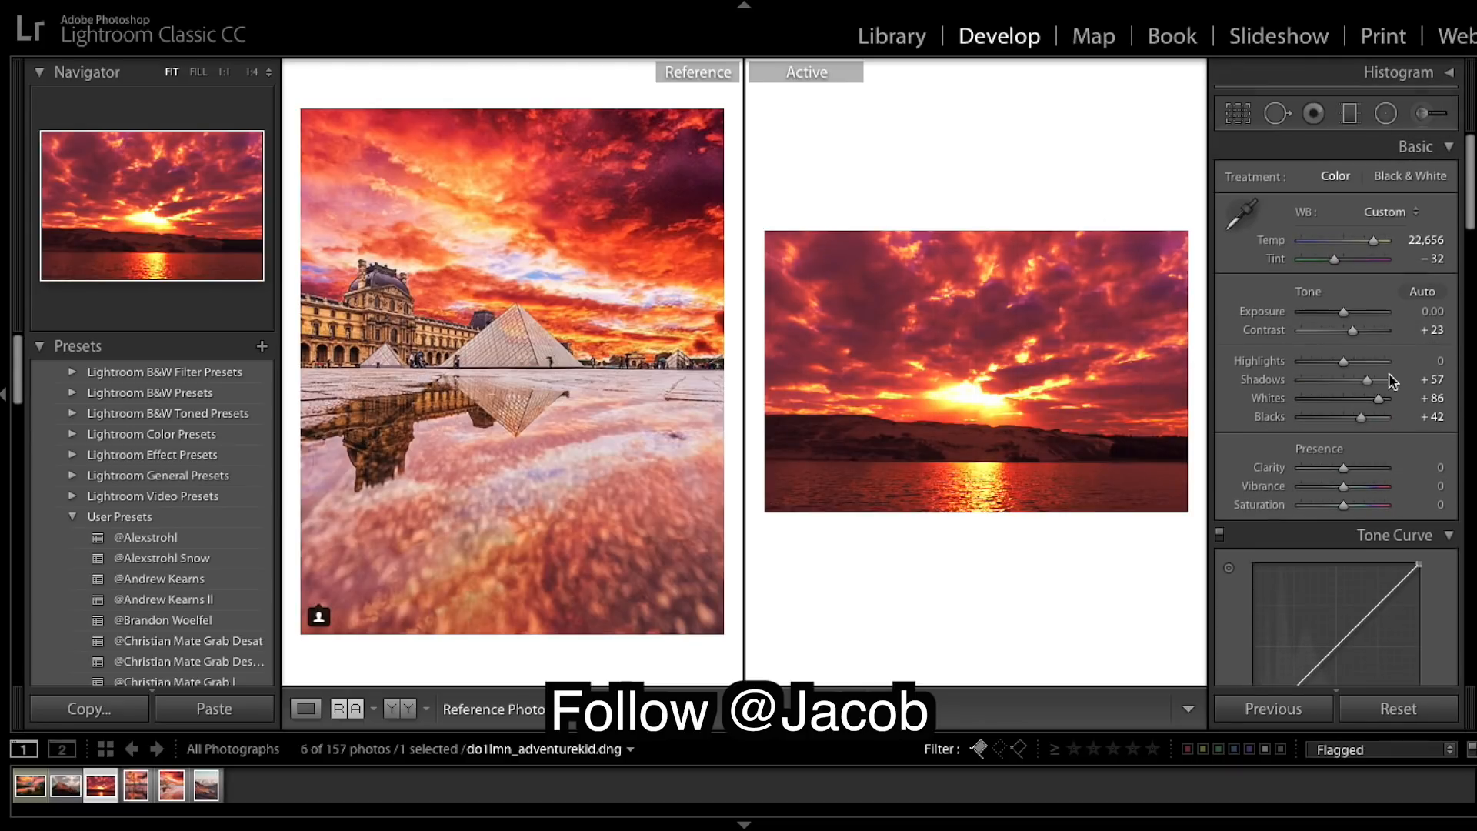
pyautogui.moveTo(1375, 241); pyautogui.dragTo(1388, 248)
pyautogui.moveTo(1334, 260)
pyautogui.mouseDown()
pyautogui.moveTo(1316, 270)
pyautogui.moveTo(1339, 274)
pyautogui.mouseUp()
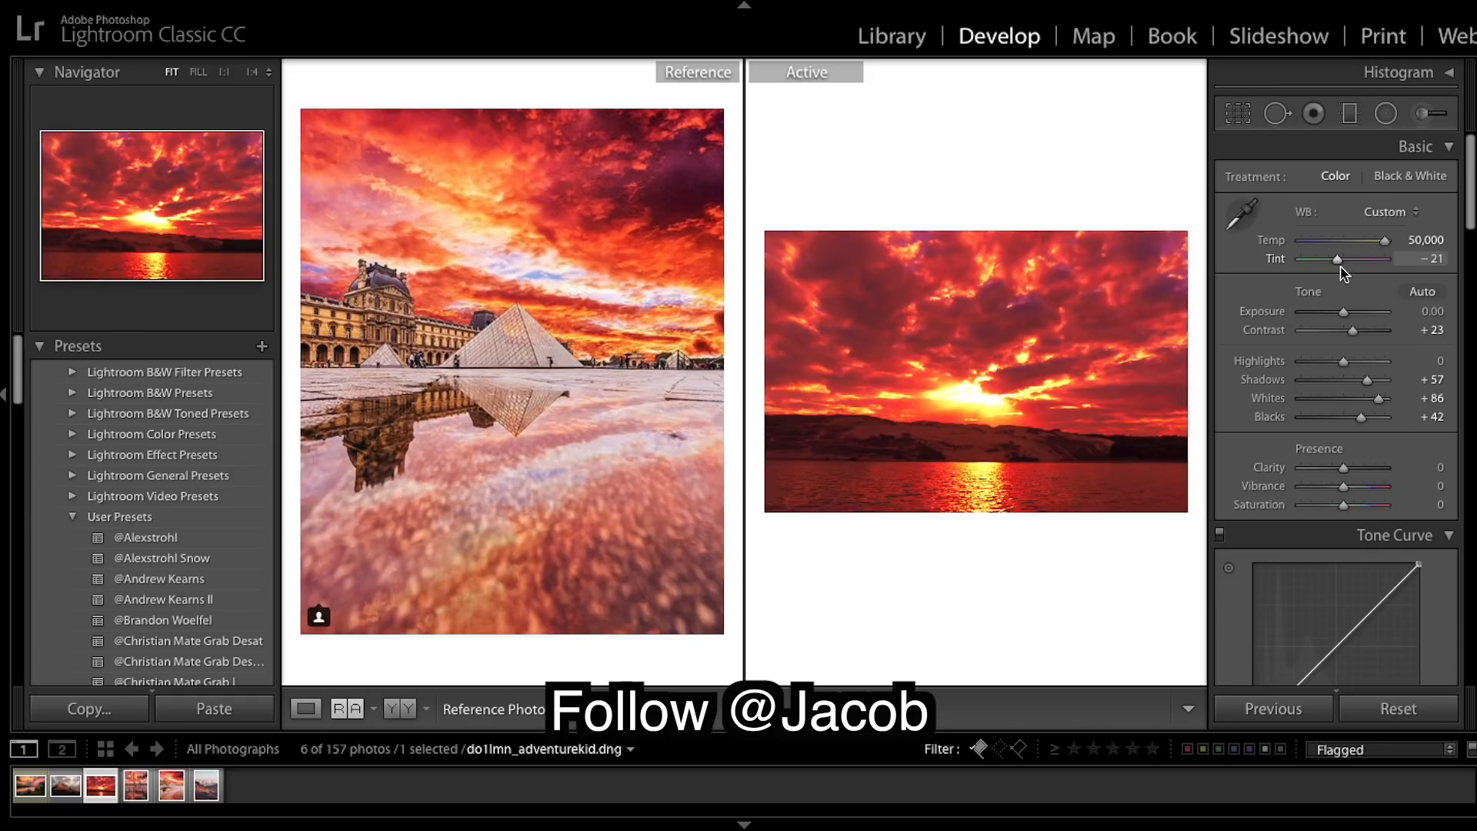
pyautogui.moveTo(1340, 267); pyautogui.dragTo(1345, 274)
# Add a flat elliptical radial filter around the sun with Clarity -30, Dehaze 7 and reduced Sharpness.
pyautogui.scroll(-2, 1368, 350)
pyautogui.scroll(-3, 1367, 350)
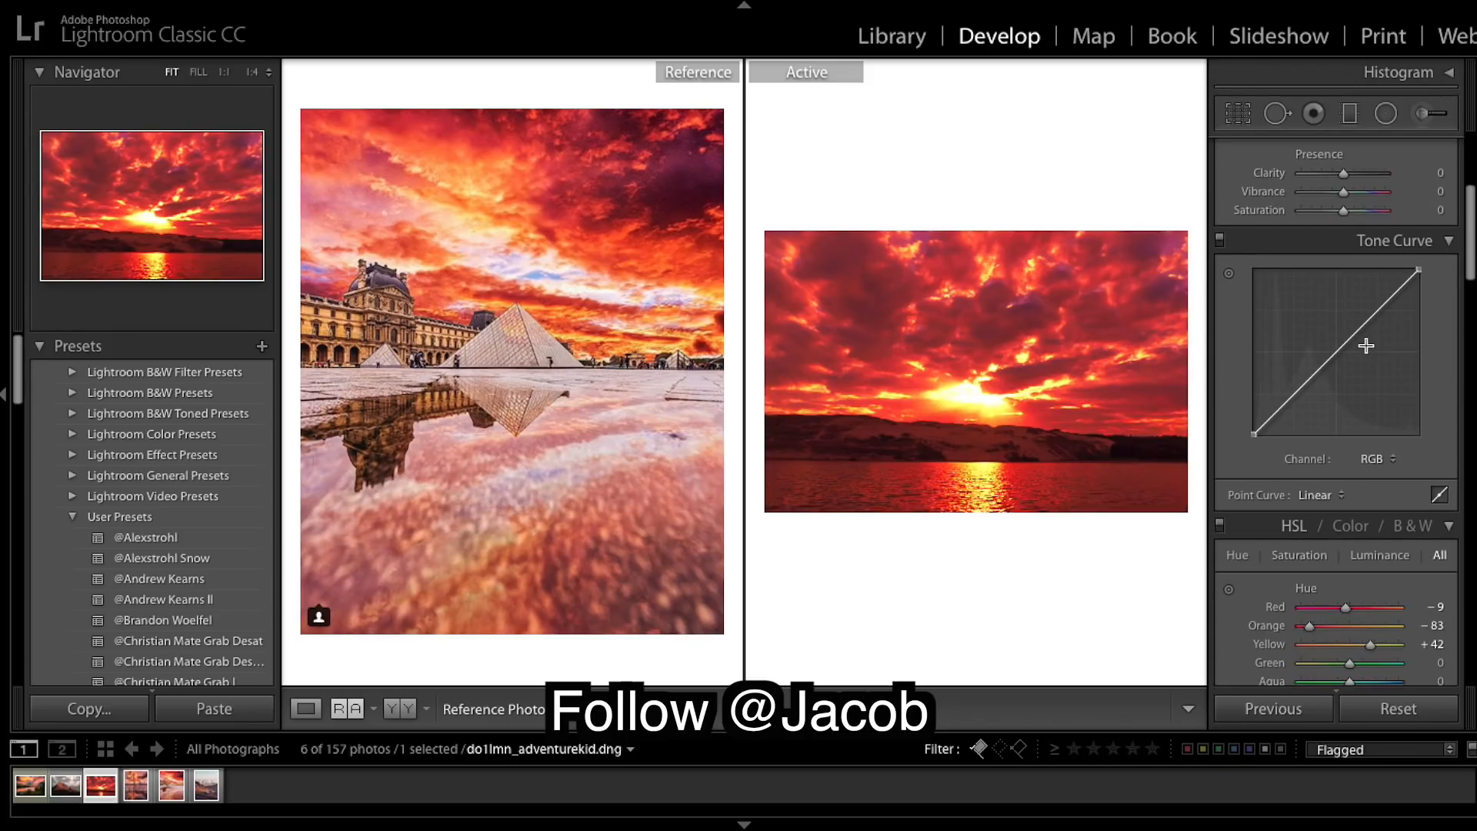
pyautogui.scroll(2, 1367, 350)
pyautogui.scroll(3, 1367, 350)
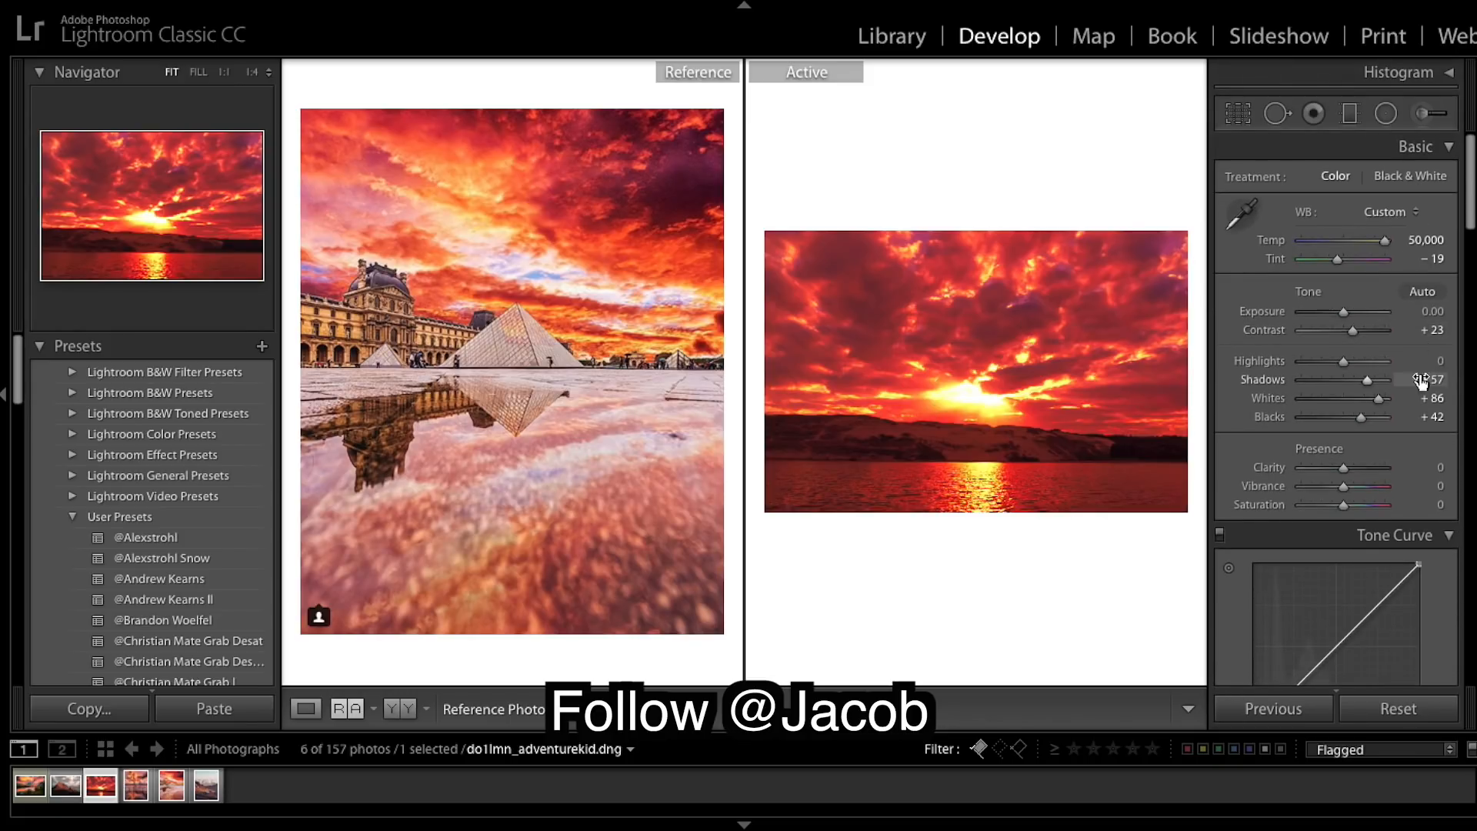
pyautogui.click(1386, 114)
pyautogui.moveTo(965, 408)
pyautogui.mouseDown()
pyautogui.moveTo(1064, 436)
pyautogui.moveTo(970, 392)
pyautogui.mouseUp()
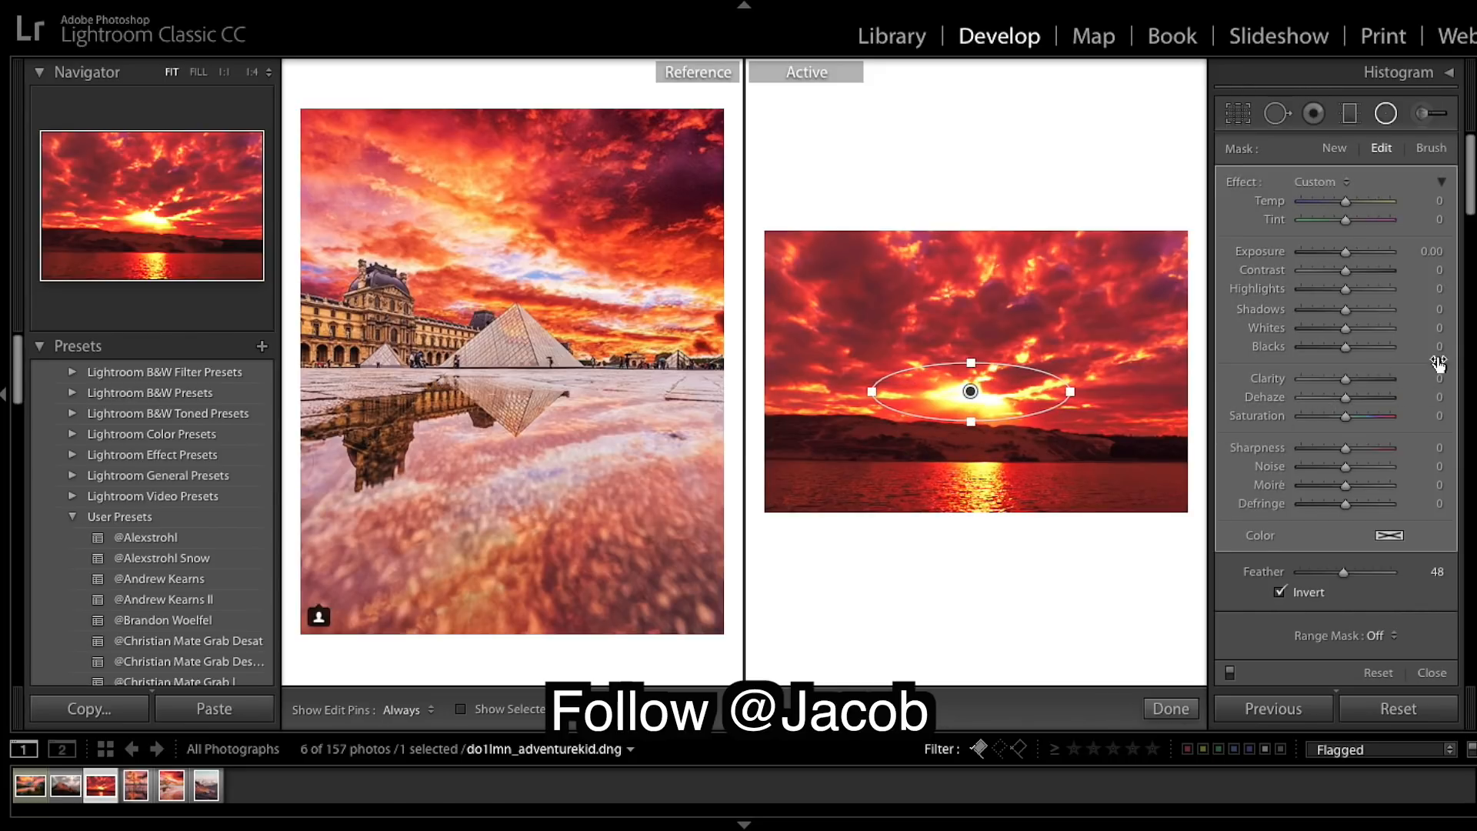
pyautogui.moveTo(1341, 405); pyautogui.dragTo(1337, 410)
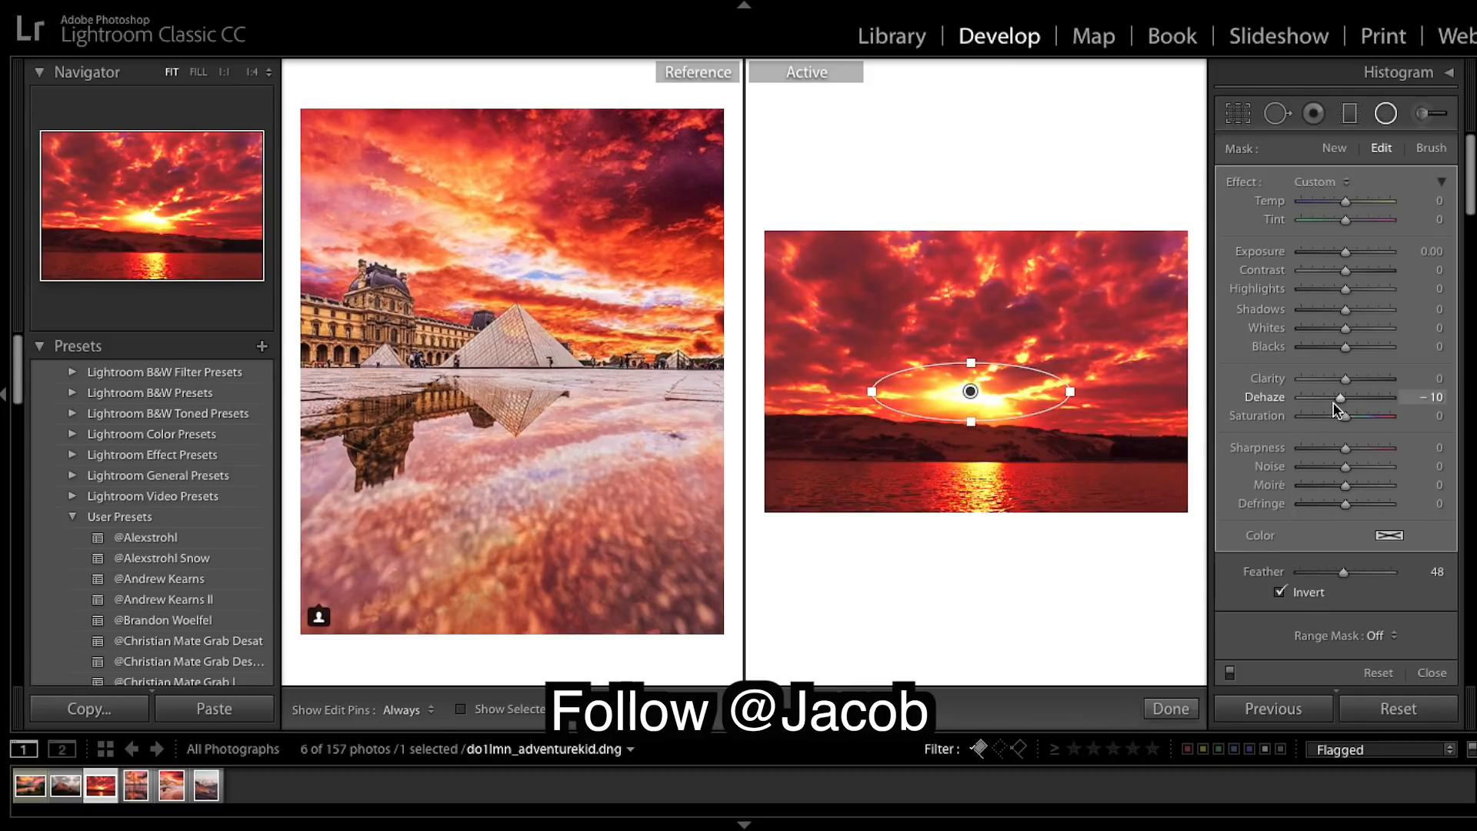
pyautogui.moveTo(1334, 403)
pyautogui.mouseDown()
pyautogui.moveTo(1361, 398)
pyautogui.moveTo(1300, 383)
pyautogui.moveTo(1352, 379)
pyautogui.moveTo(1331, 378)
pyautogui.mouseUp()
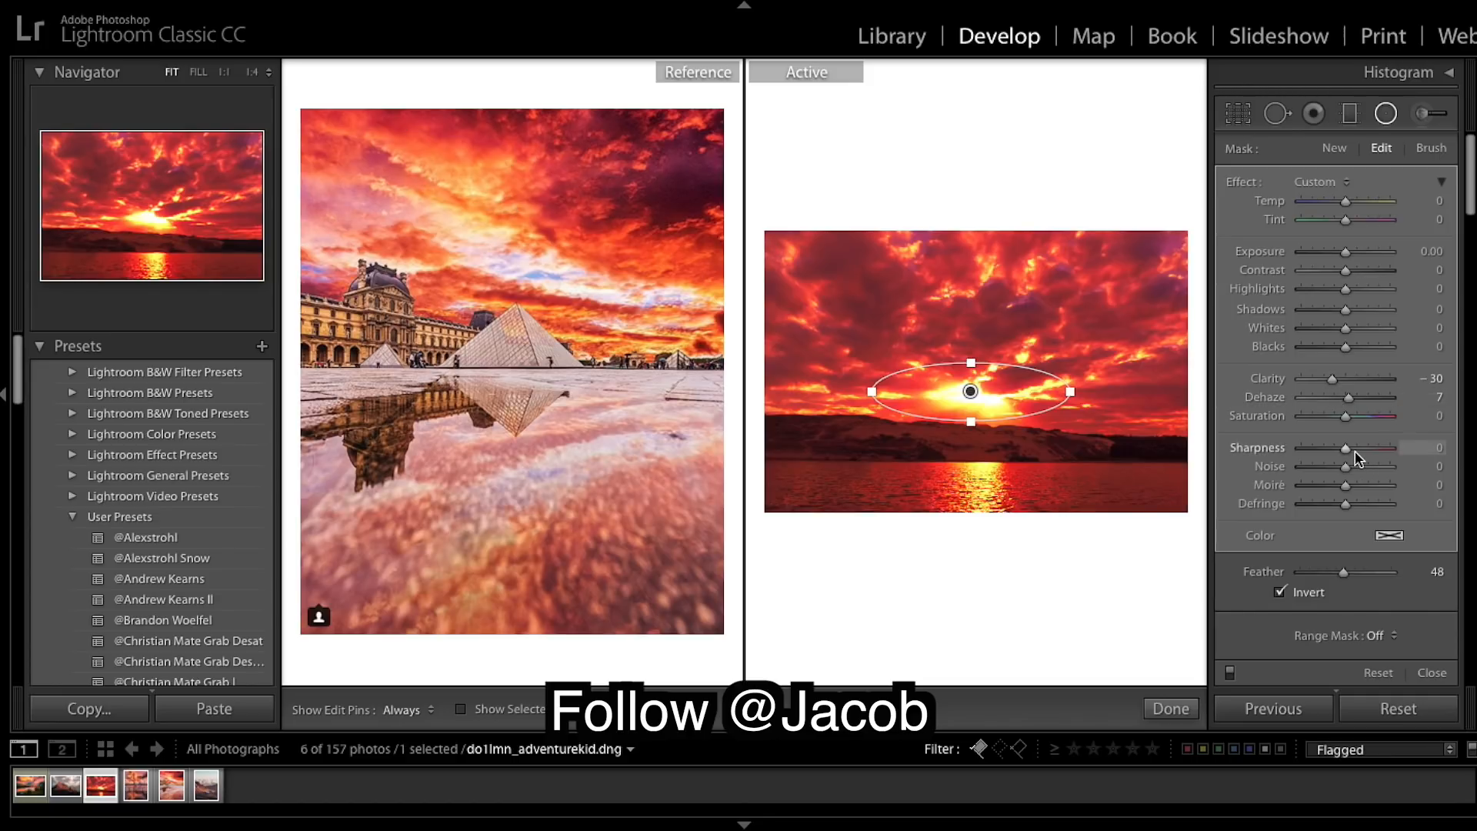
pyautogui.moveTo(1346, 449); pyautogui.dragTo(1329, 452)
pyautogui.scroll(-1, 1362, 459)
pyautogui.click(1170, 709)
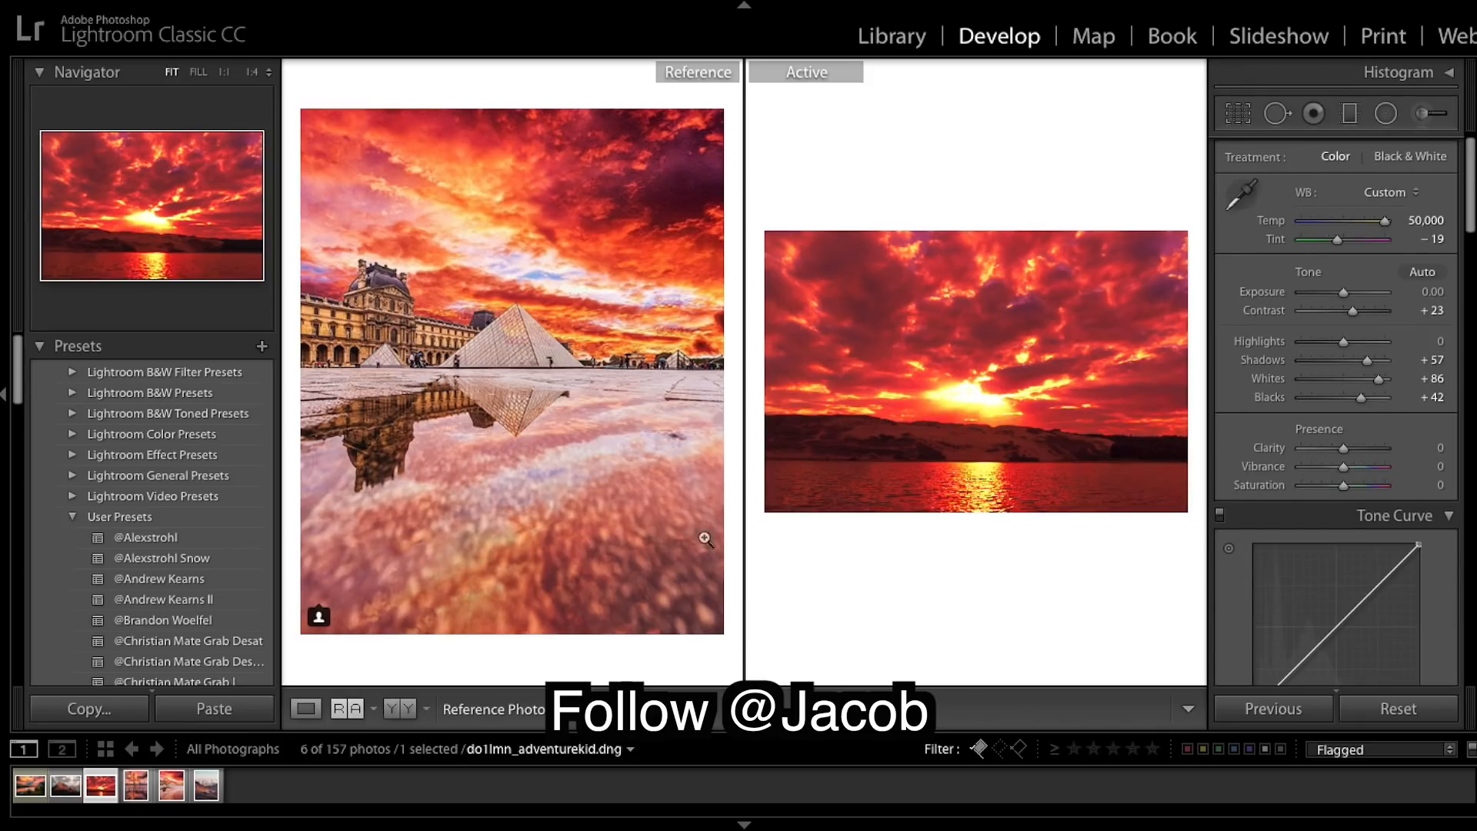
# Add a wide radial filter over the water with Exposure 2.88, Temp 17 and Contrast 35.
pyautogui.click(1387, 121)
pyautogui.moveTo(970, 390)
pyautogui.mouseDown()
pyautogui.moveTo(1108, 500)
pyautogui.moveTo(1193, 517)
pyautogui.mouseUp()
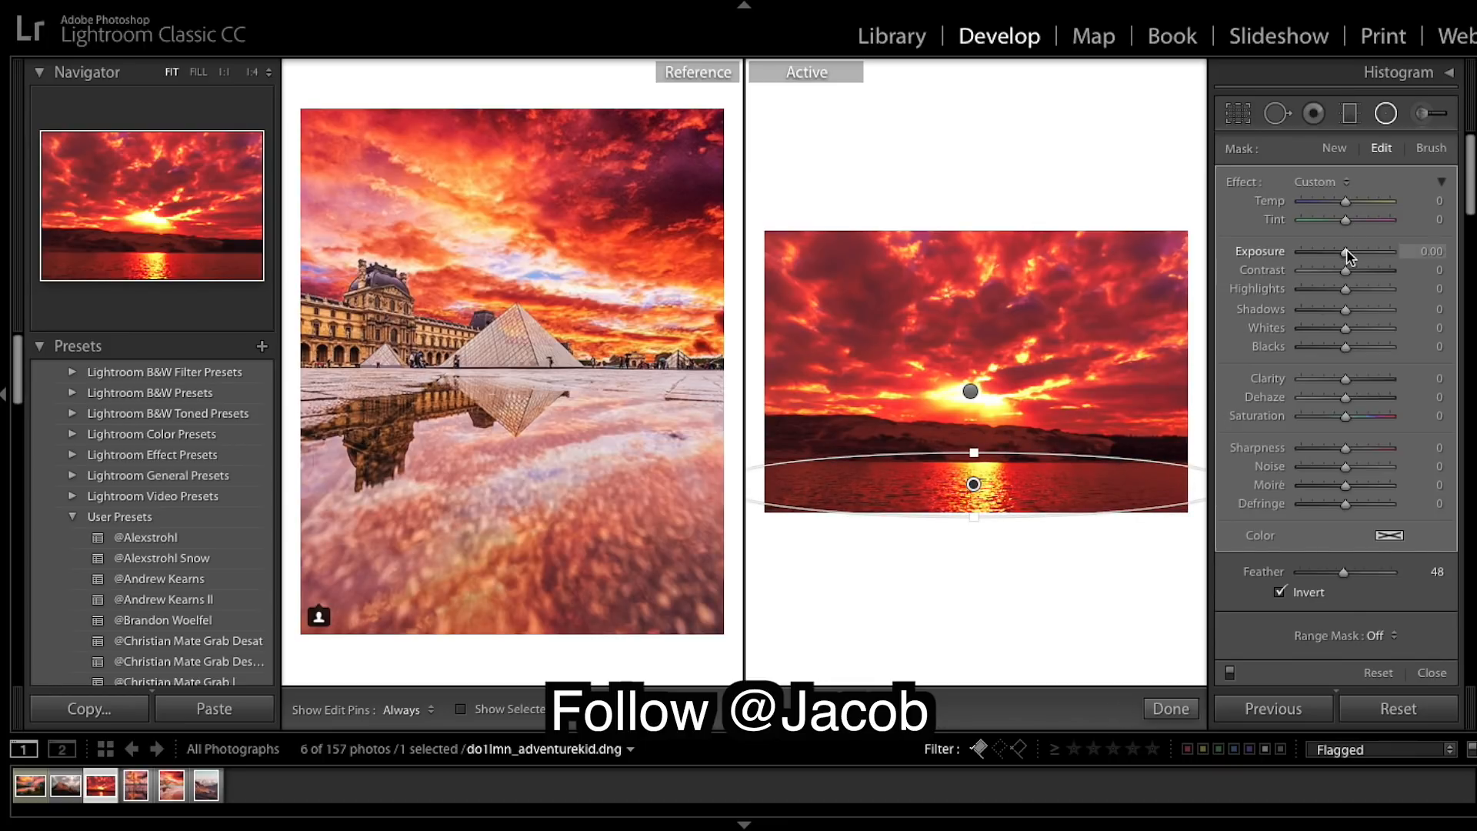
pyautogui.moveTo(1346, 251); pyautogui.dragTo(1381, 251)
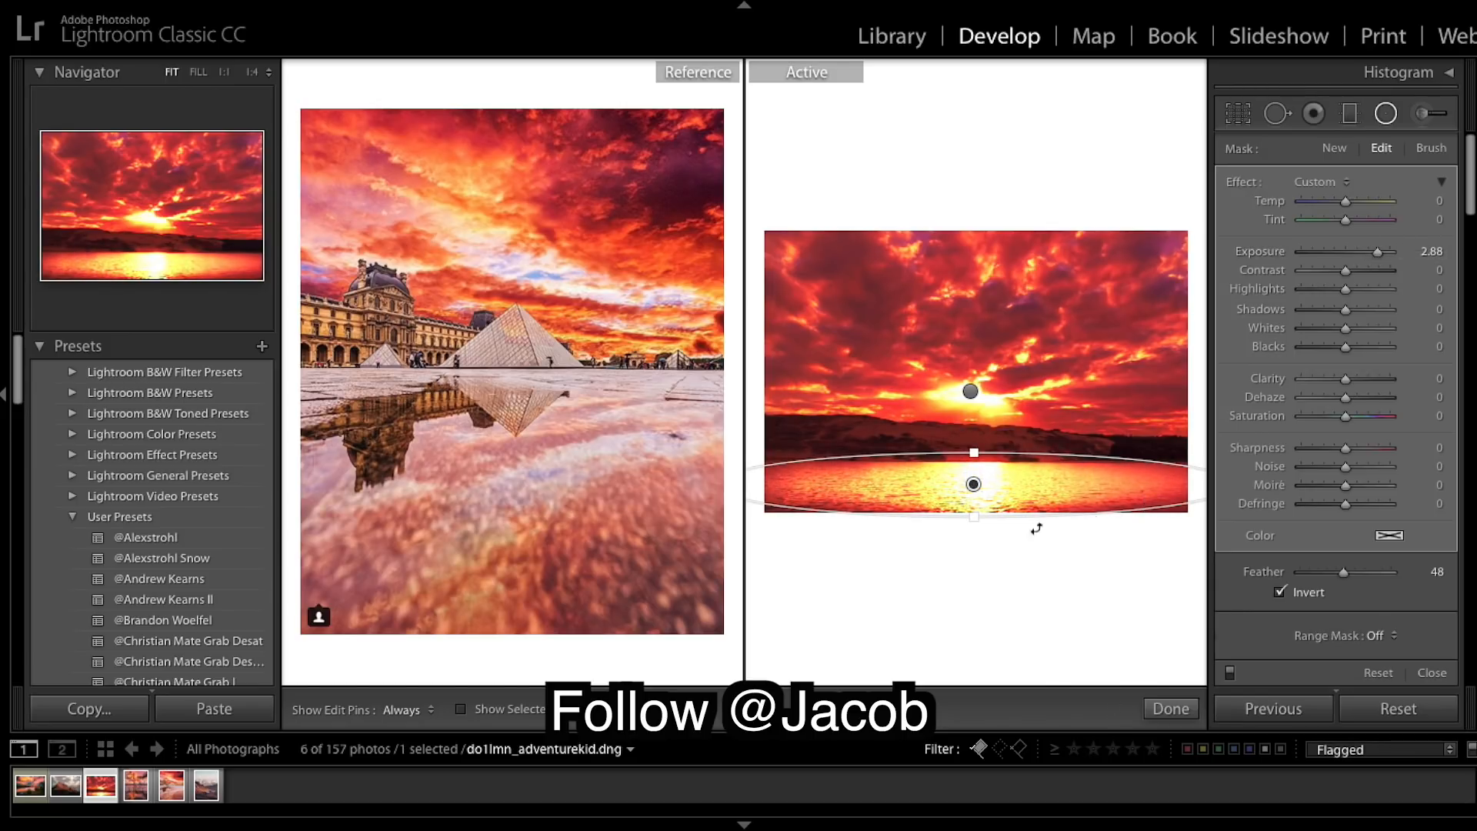
pyautogui.moveTo(973, 517)
pyautogui.mouseDown()
pyautogui.moveTo(972, 544)
pyautogui.moveTo(972, 491)
pyautogui.mouseUp()
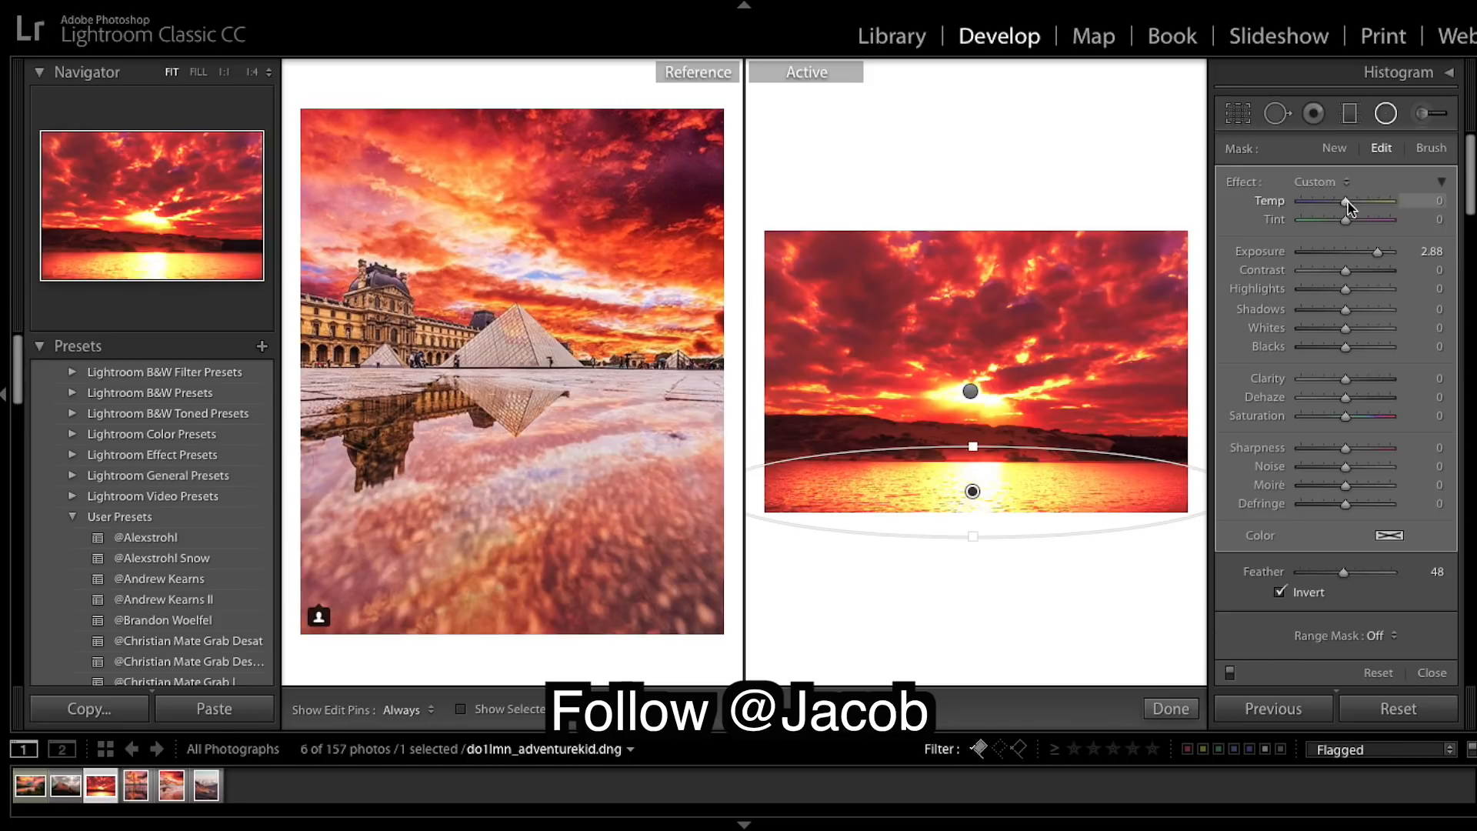
pyautogui.moveTo(1345, 202); pyautogui.dragTo(1352, 203)
pyautogui.moveTo(1345, 270); pyautogui.dragTo(1361, 270)
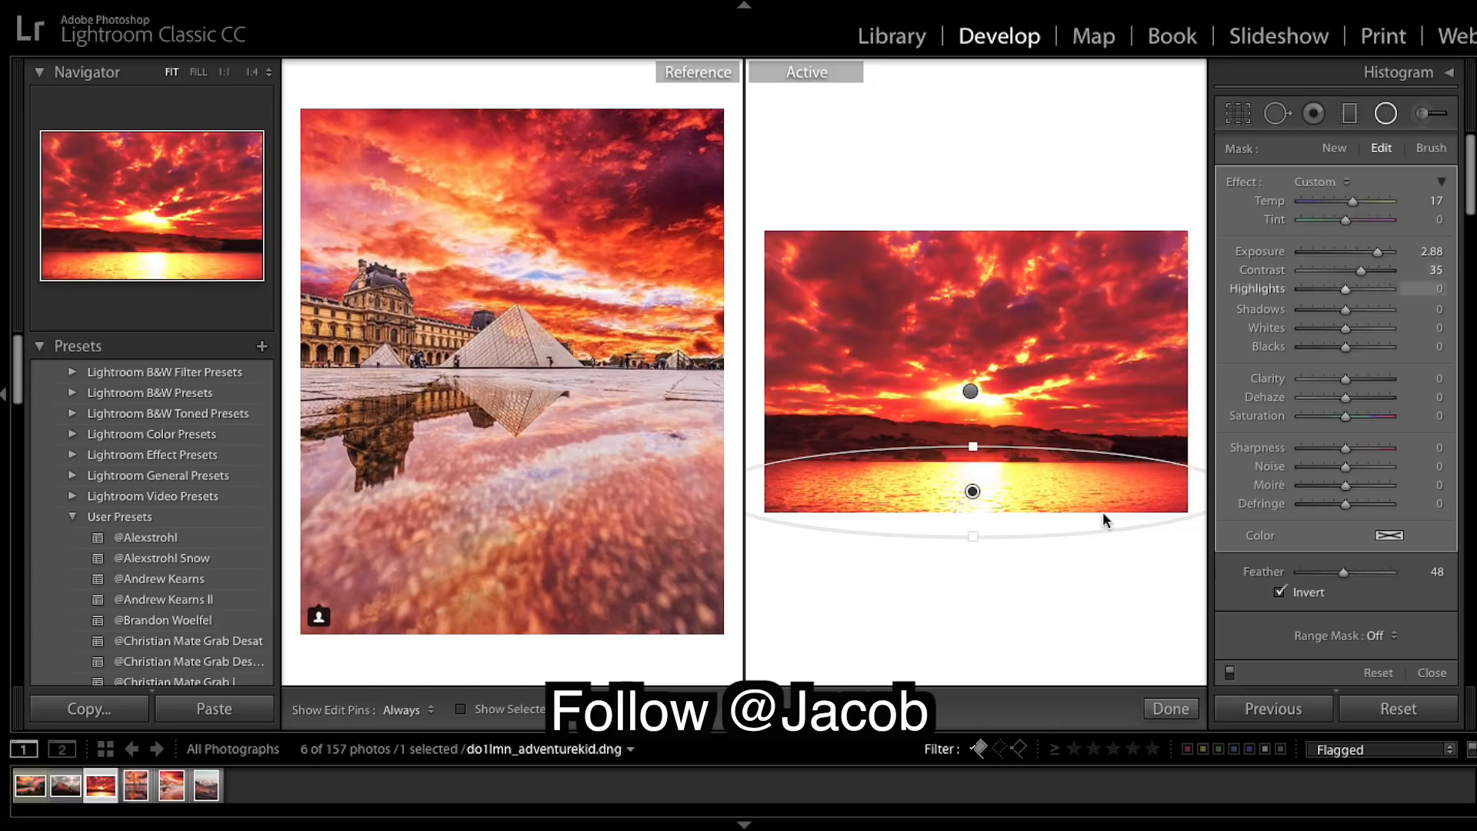
# Enlarge the water's radial filter and reposition it so its upper edge follows the shoreline.
pyautogui.moveTo(973, 538)
pyautogui.mouseDown()
pyautogui.moveTo(967, 569)
pyautogui.moveTo(966, 550)
pyautogui.mouseUp()
pyautogui.moveTo(972, 490); pyautogui.dragTo(1045, 498)
pyautogui.moveTo(773, 504)
pyautogui.mouseDown()
pyautogui.moveTo(633, 504)
pyautogui.moveTo(750, 500)
pyautogui.mouseUp()
pyautogui.moveTo(1050, 500); pyautogui.dragTo(976, 509)
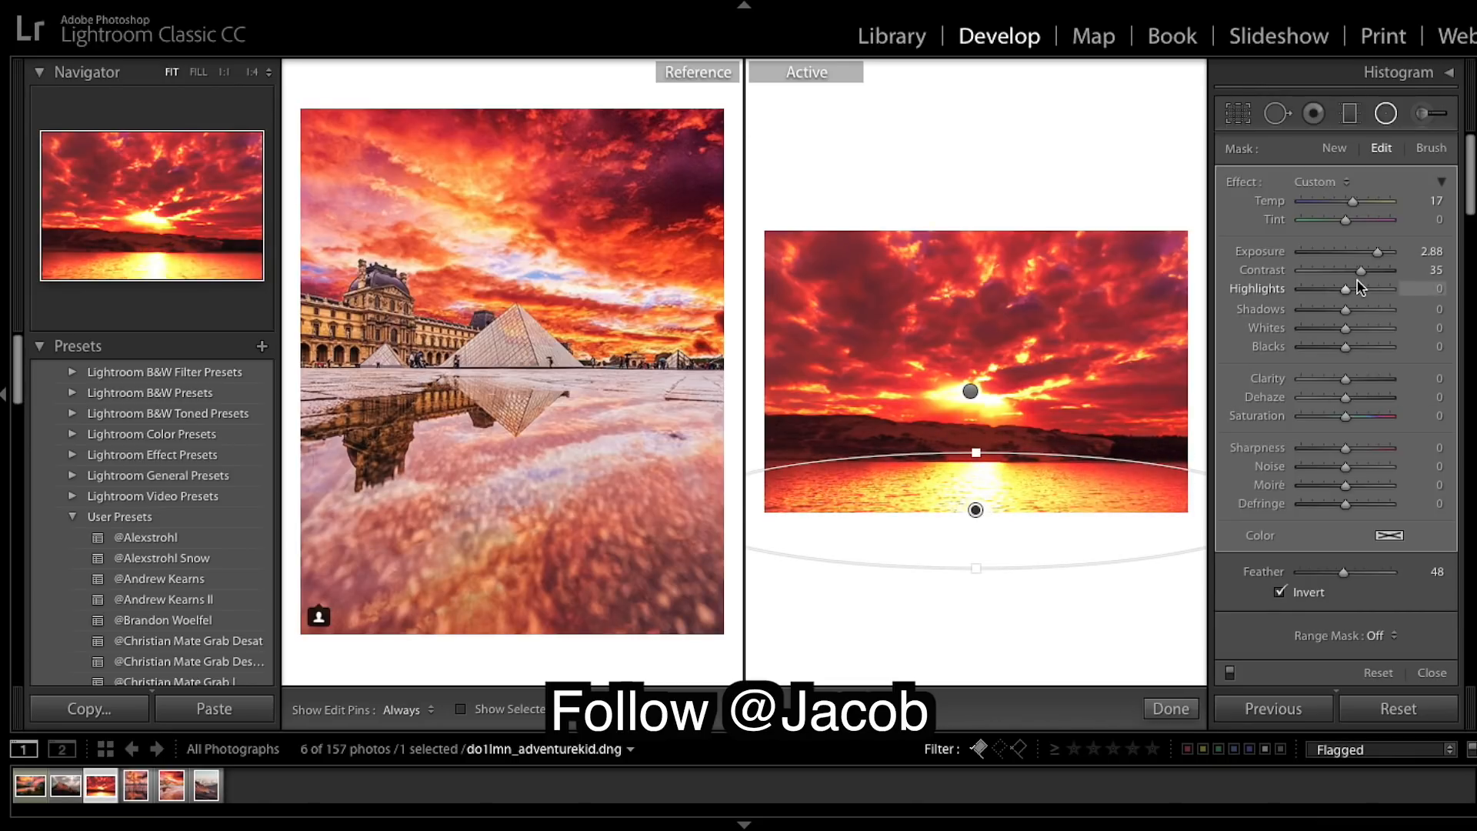
# Set the water radial filter's Highlights to 100 and Whites to -22.
pyautogui.moveTo(1346, 289); pyautogui.dragTo(1456, 286)
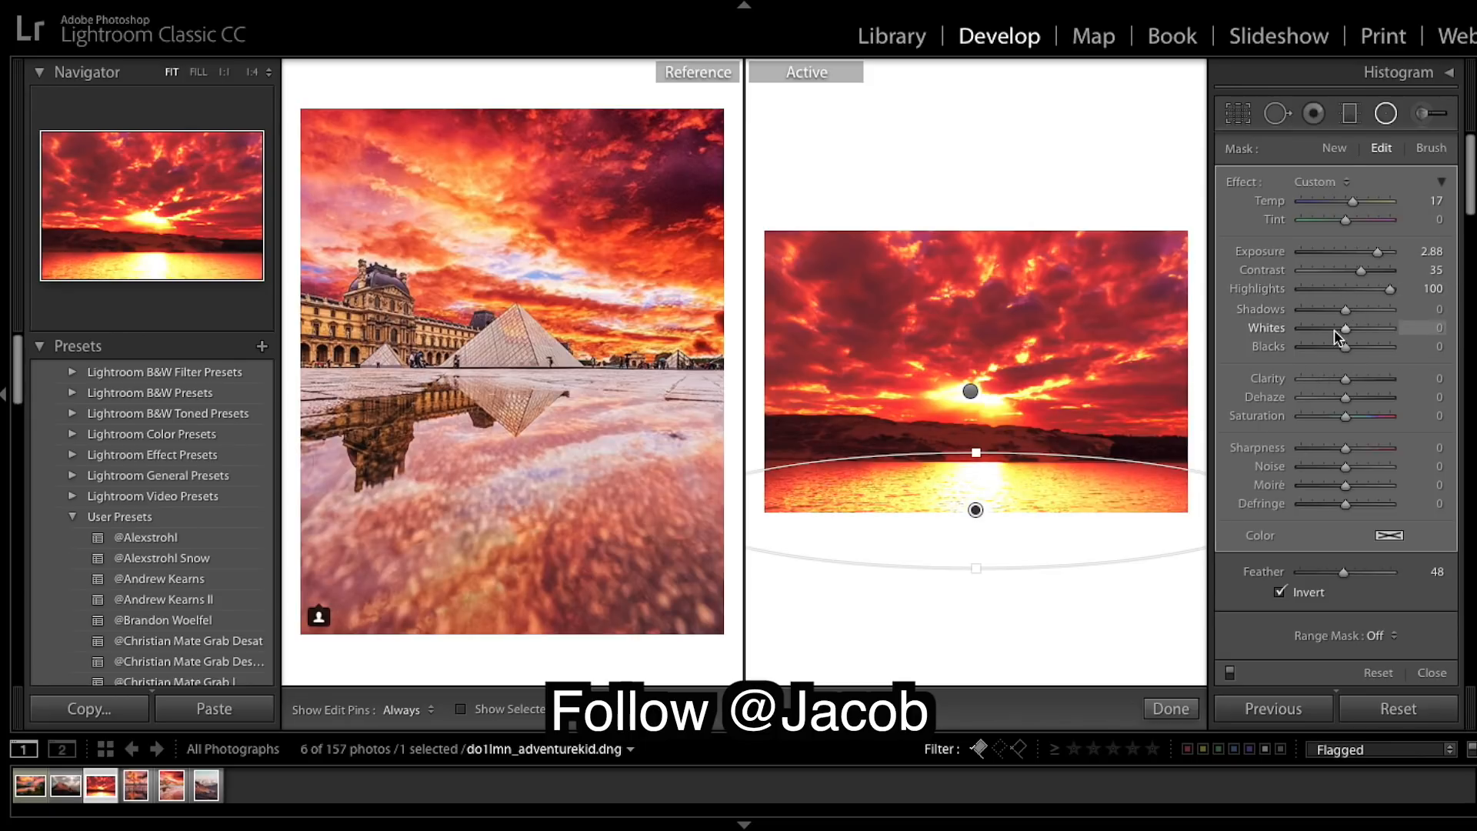
pyautogui.moveTo(1333, 329); pyautogui.dragTo(1330, 328)
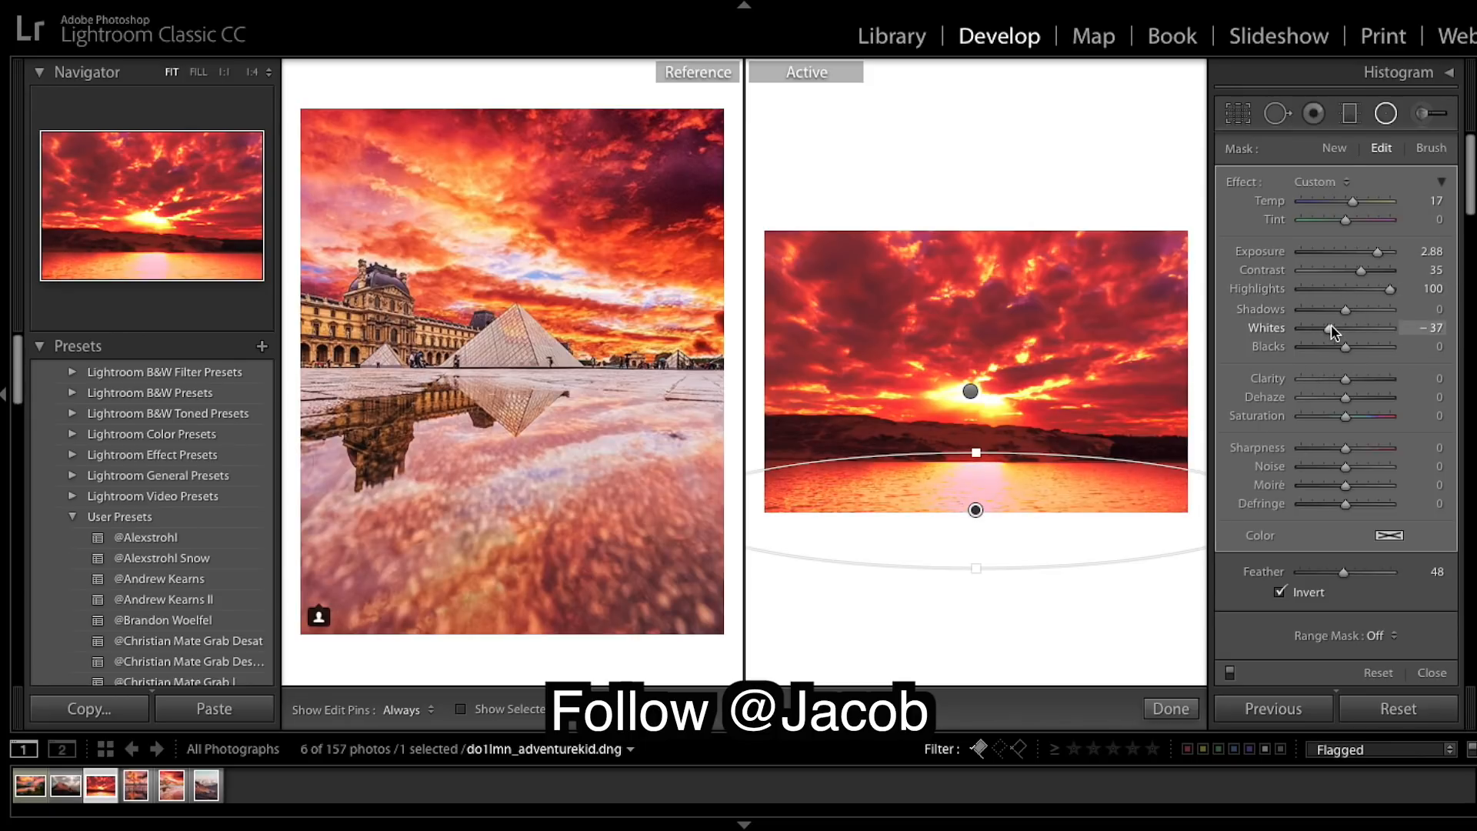
pyautogui.moveTo(1331, 326); pyautogui.dragTo(1336, 329)
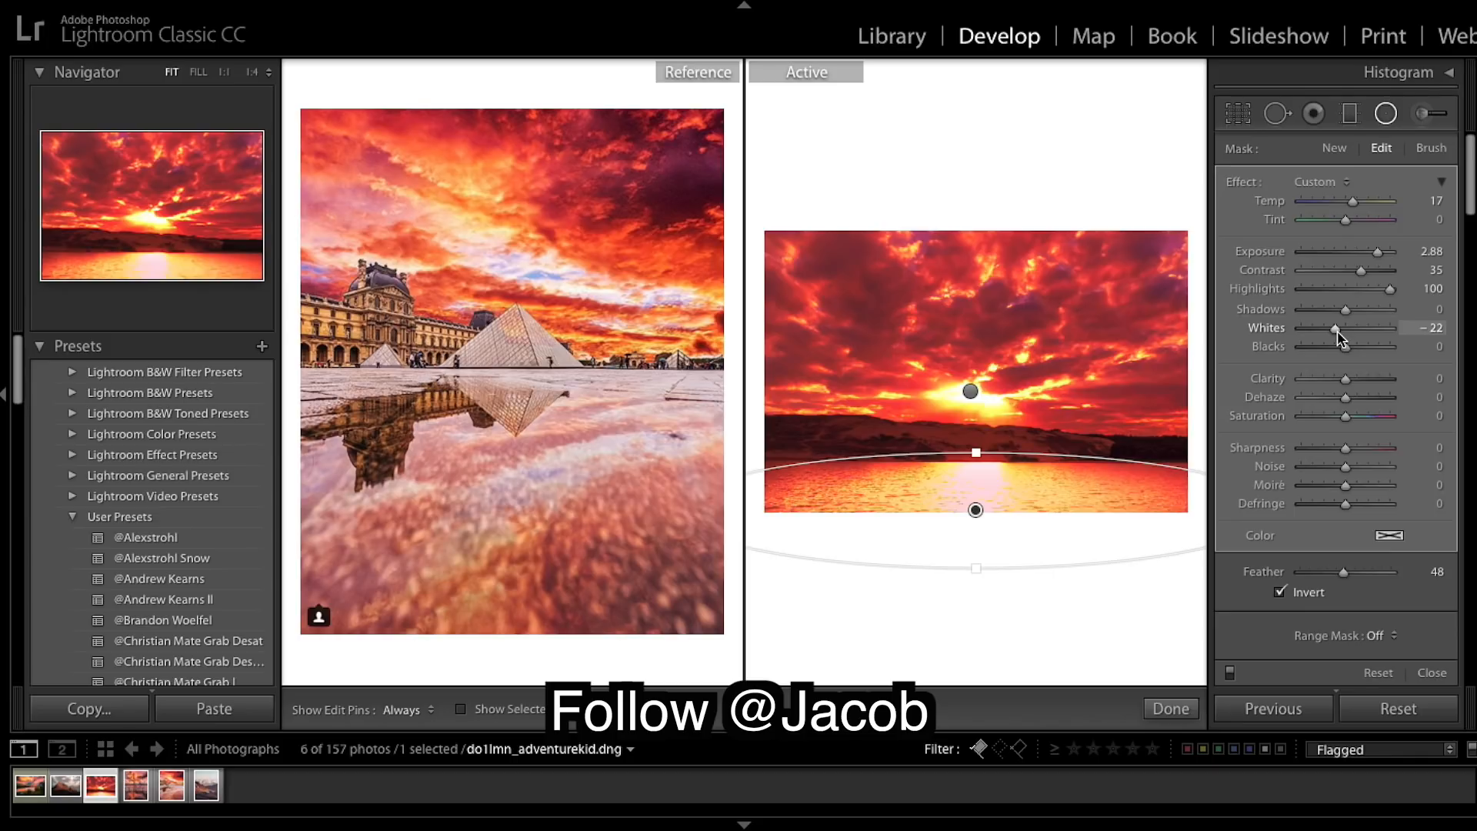
pyautogui.moveTo(1337, 332); pyautogui.dragTo(1338, 330)
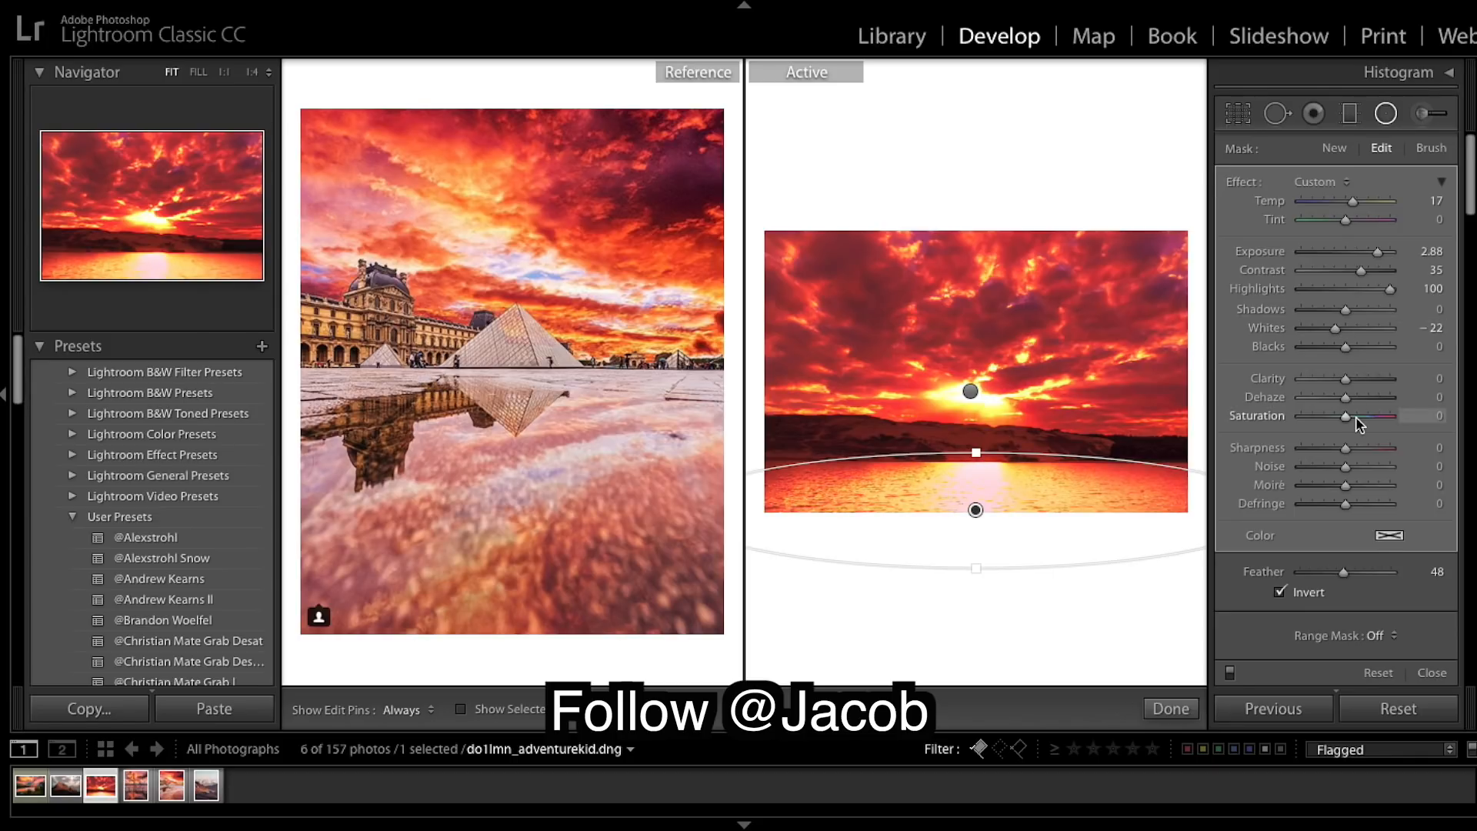
# Set the water filter's Clarity to 100, Dehaze to 19 and Saturation to 5, and finish the radial filter editing.
pyautogui.scroll(-1, 1356, 417)
pyautogui.moveTo(1344, 356); pyautogui.dragTo(1396, 355)
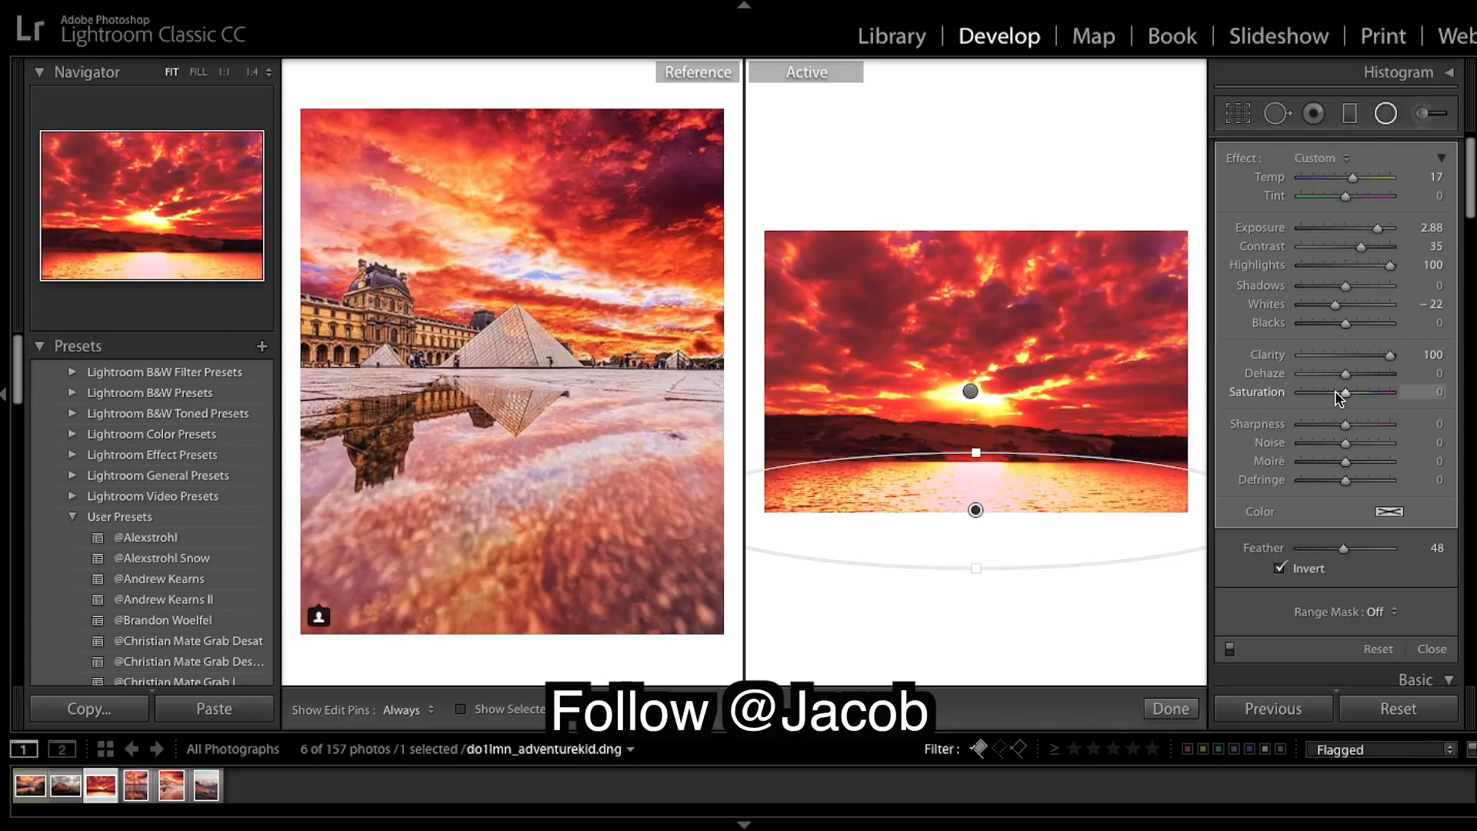
pyautogui.moveTo(1347, 373); pyautogui.dragTo(1357, 378)
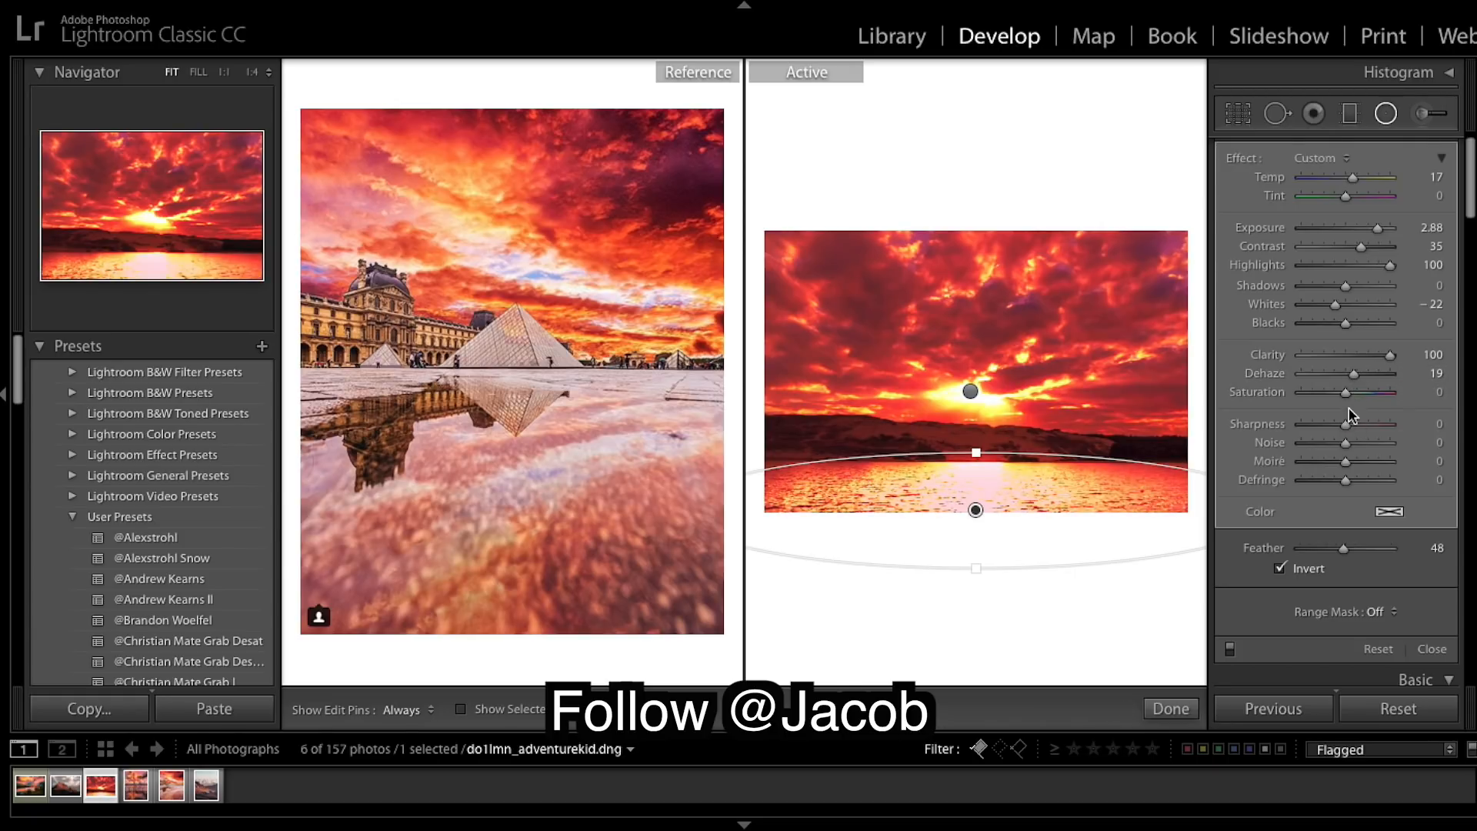
pyautogui.moveTo(1346, 394); pyautogui.dragTo(1347, 397)
pyautogui.scroll(-2, 1346, 454)
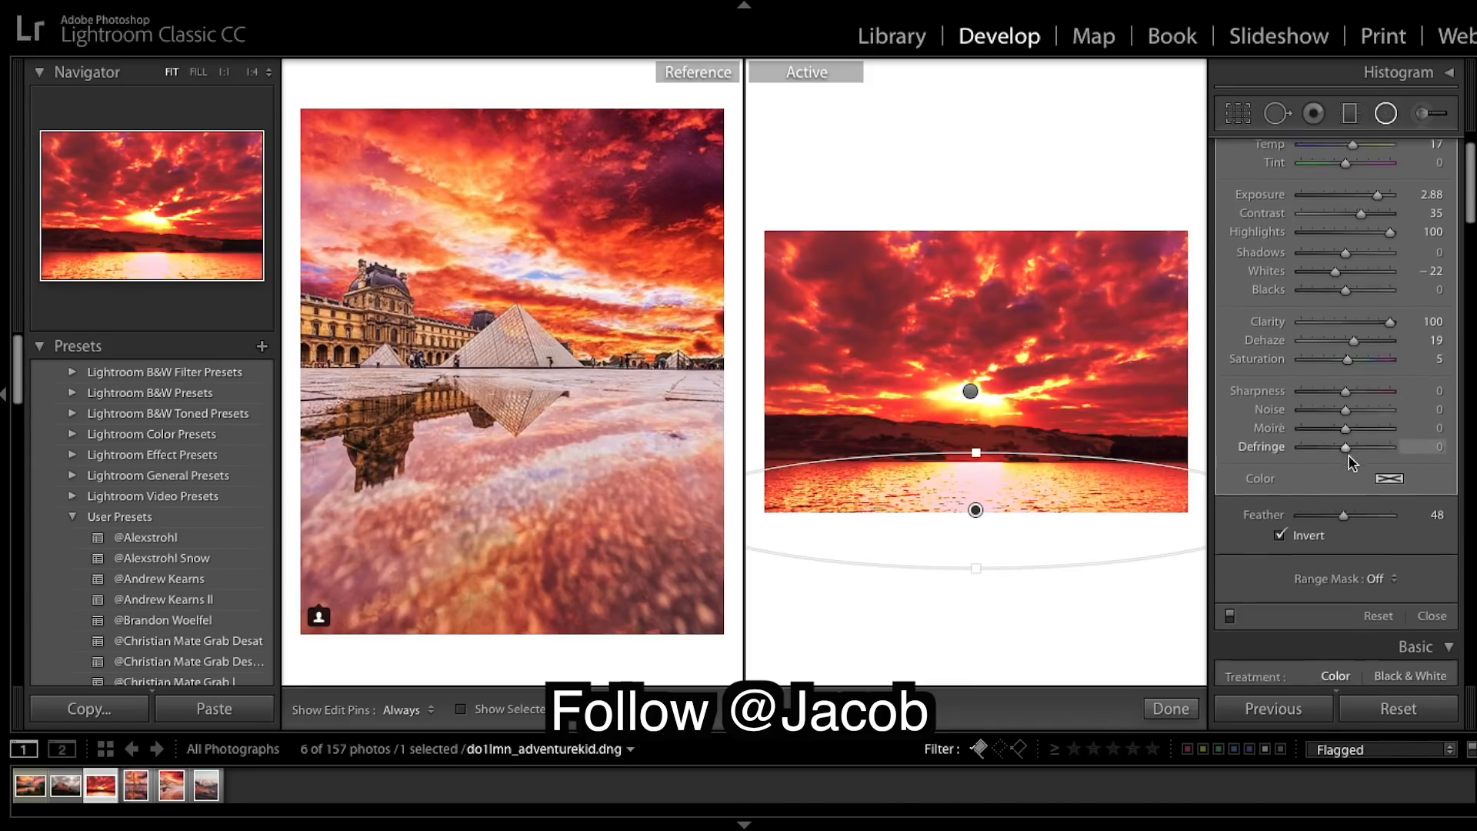
pyautogui.click(1171, 708)
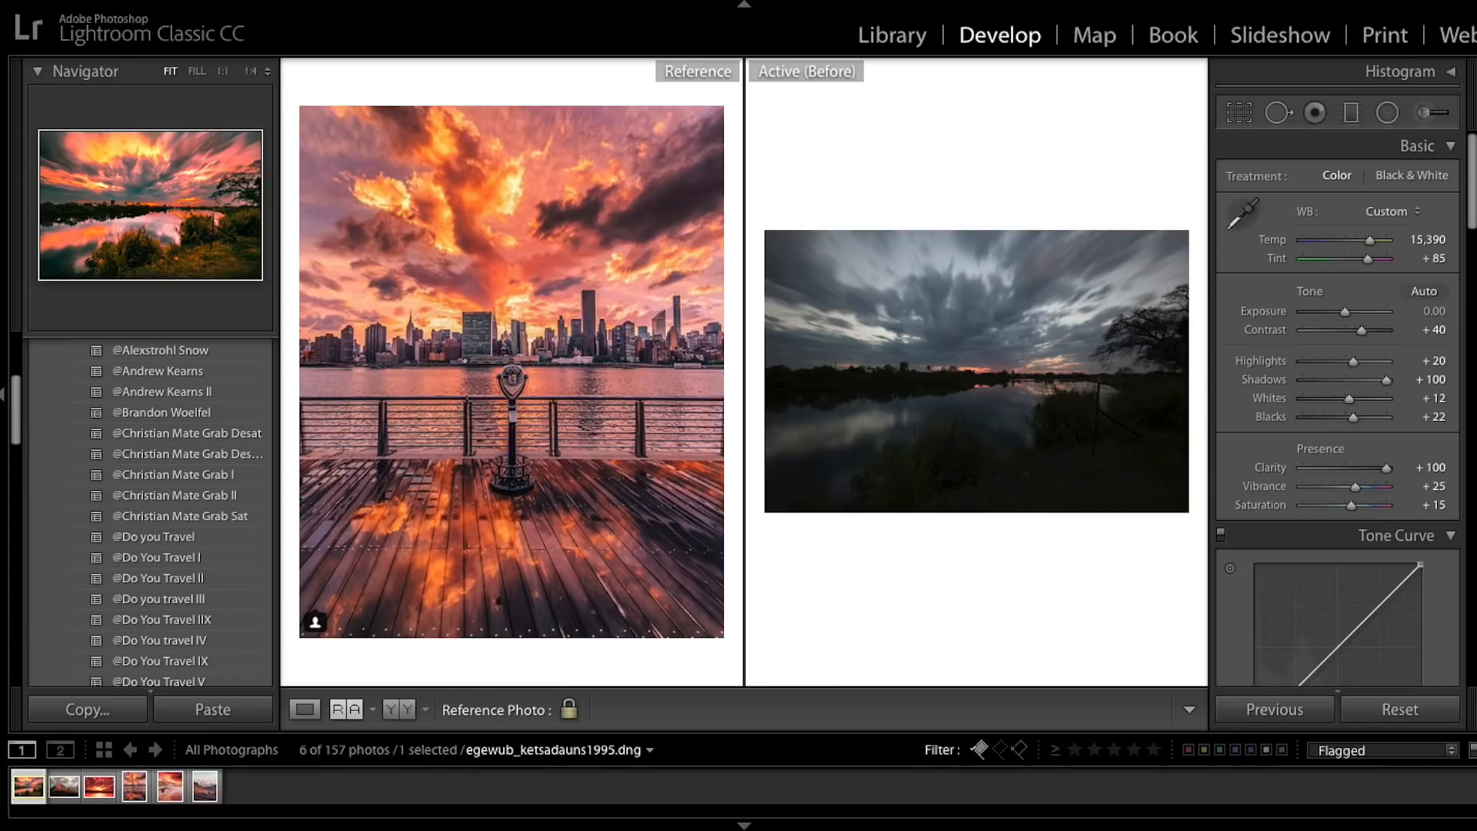
# Compare the before and after views of the river sunset, red mountain and lake photos beside their references.
pyautogui.press('\\')
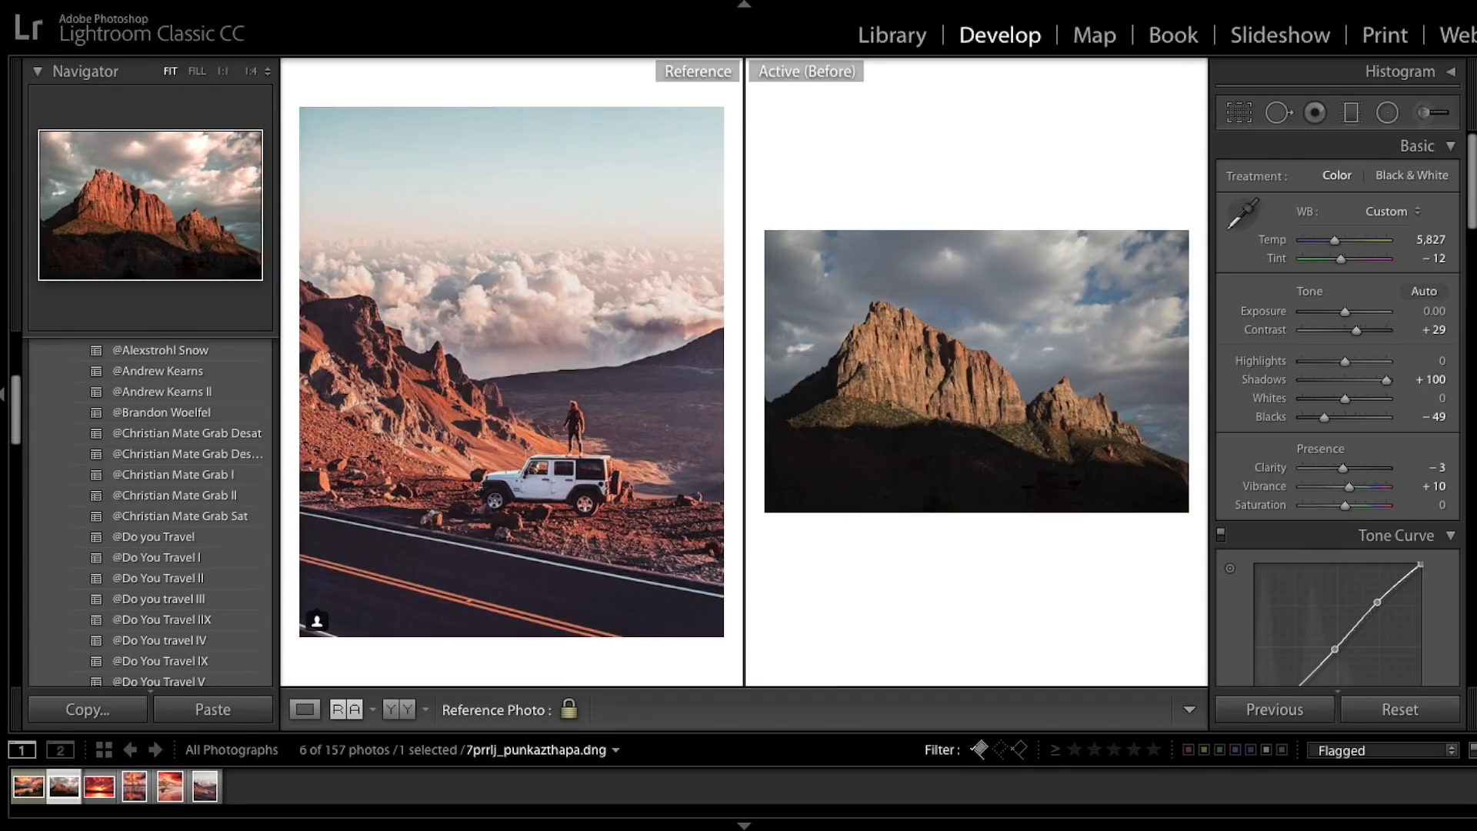
pyautogui.press('\\')
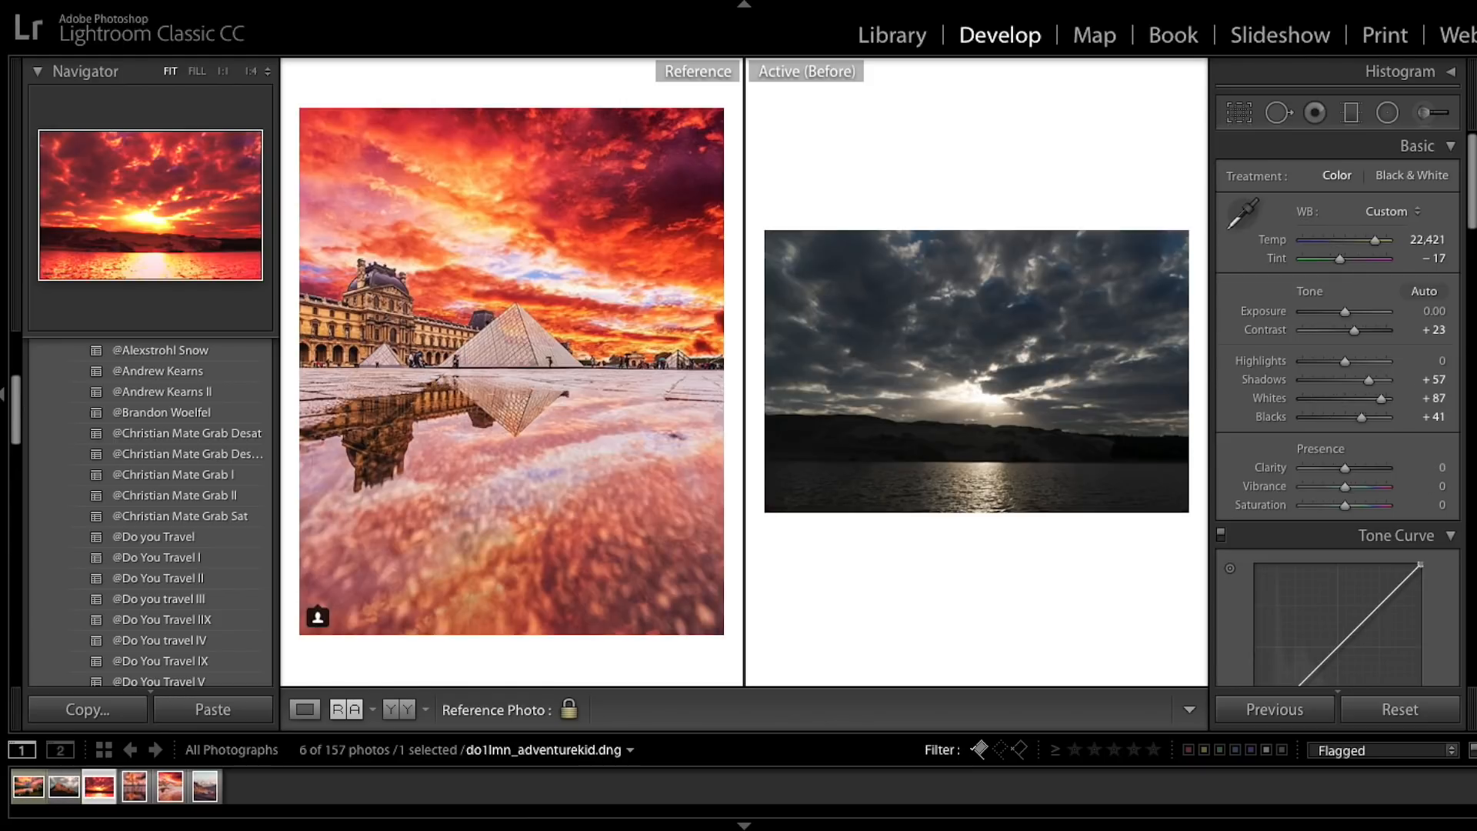
pyautogui.press('\\')
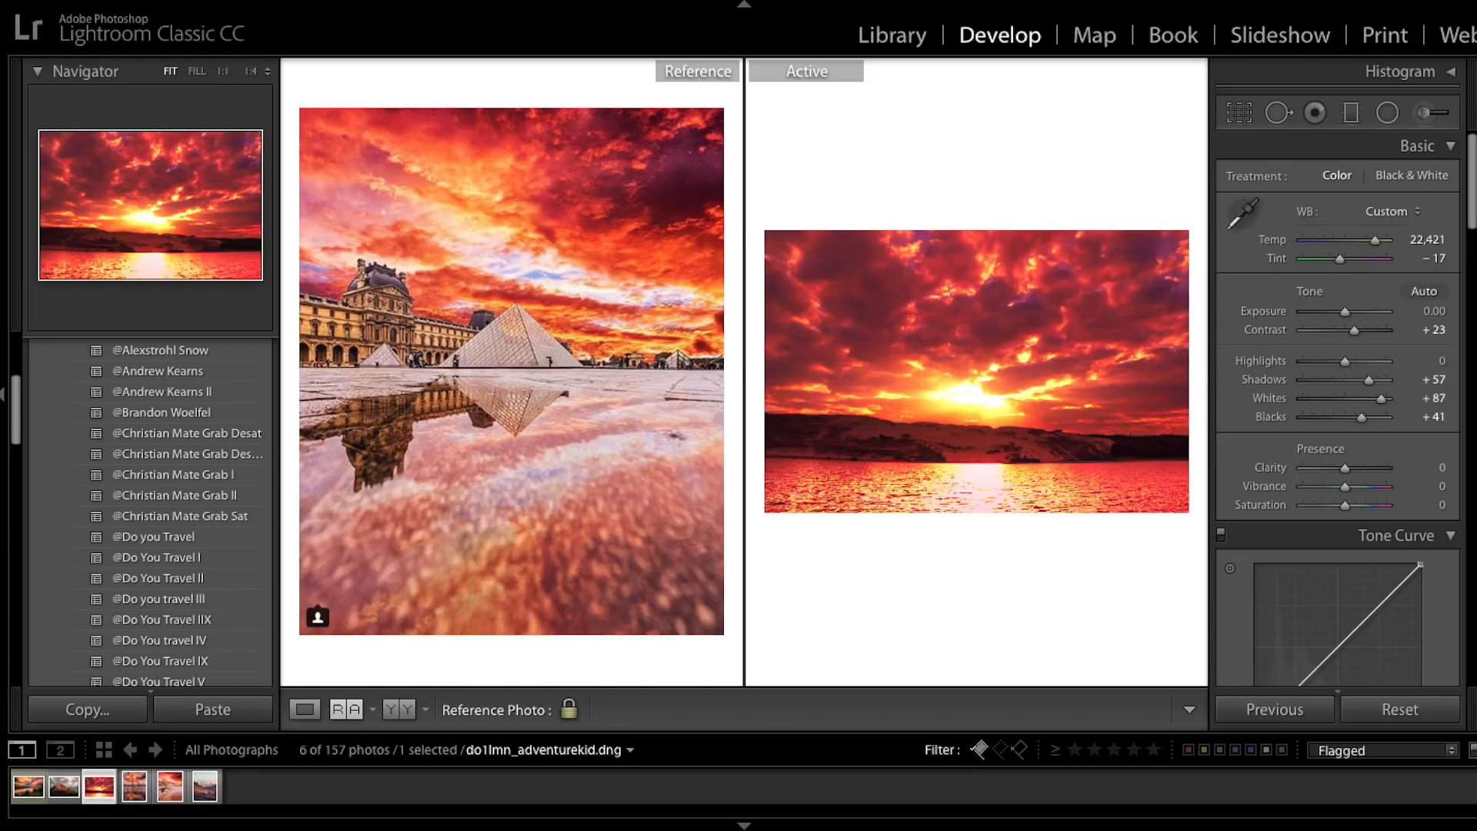